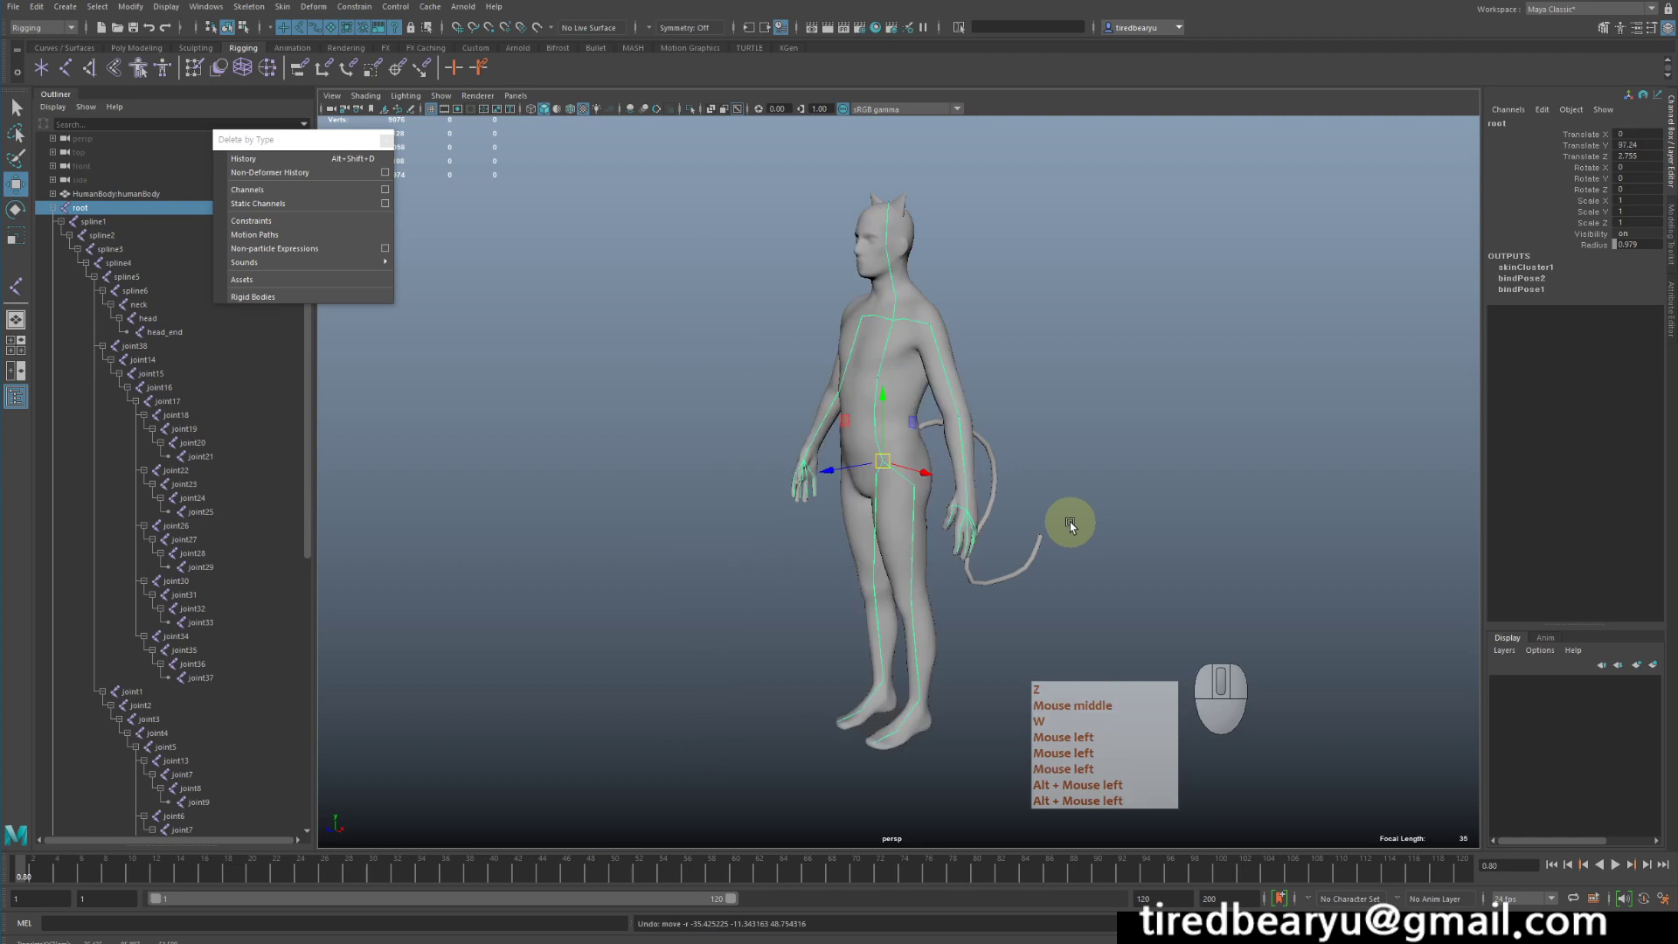
# Select the tail mesh and examine its shape and attachment behind the character's body.
pyautogui.keyDown('alt'); pyautogui.moveTo(1053, 314); pyautogui.dragTo(930, 468); pyautogui.keyUp('alt')
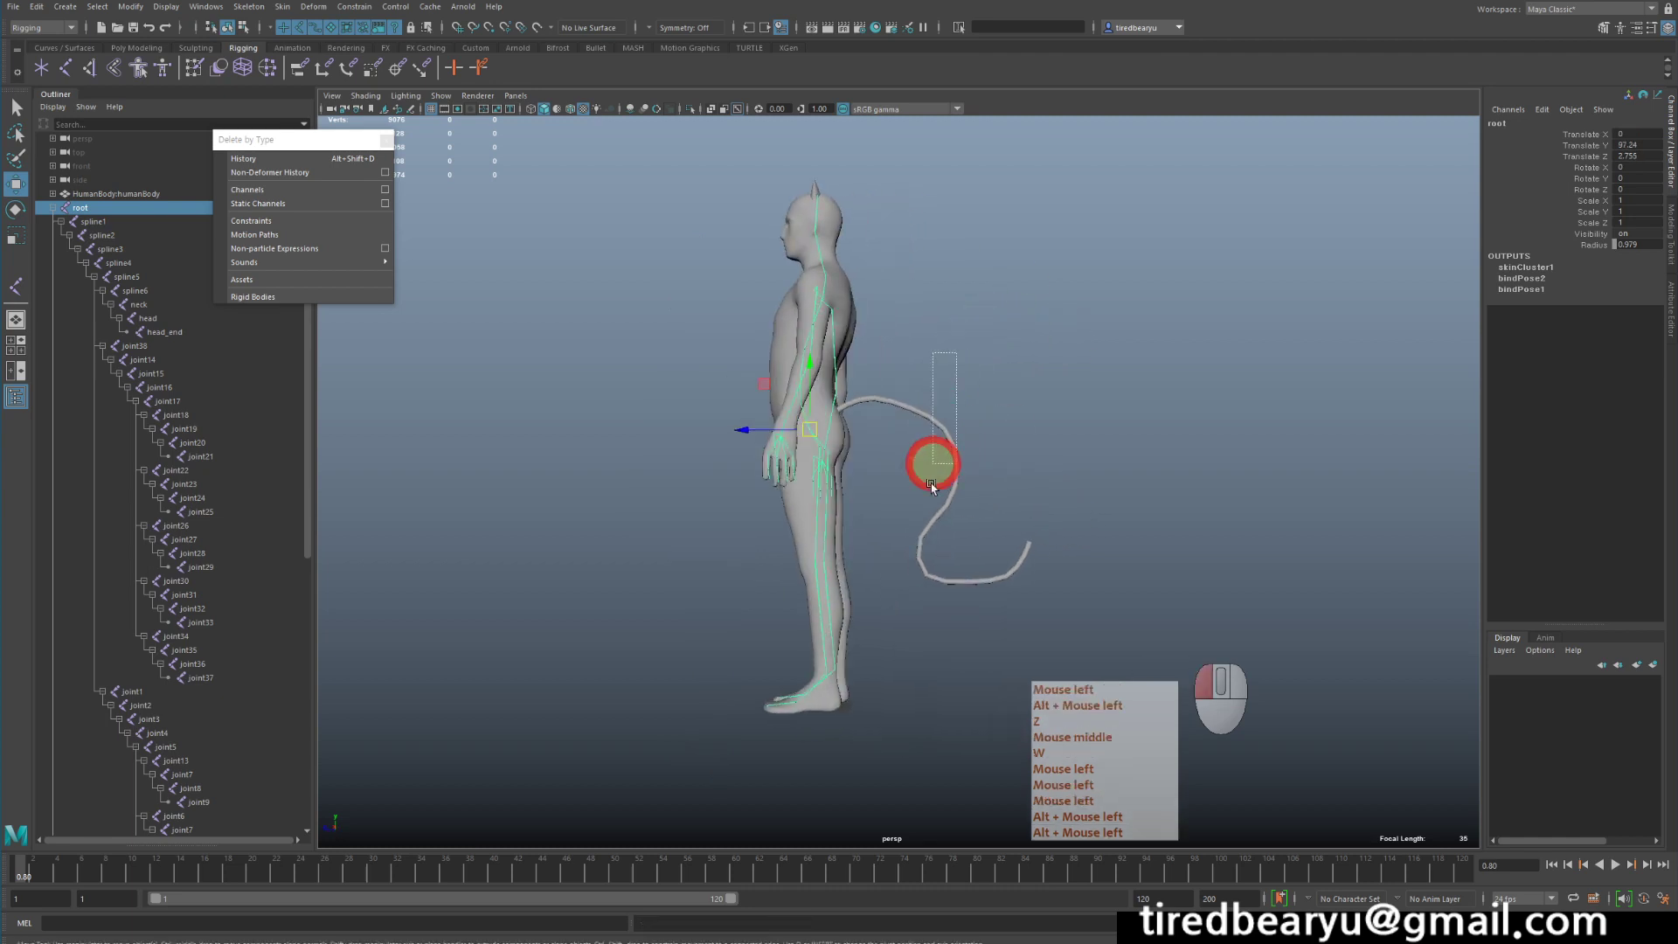
pyautogui.click(955, 580)
pyautogui.keyDown('alt'); pyautogui.moveTo(955, 580); pyautogui.dragTo(903, 199); pyautogui.keyUp('alt')
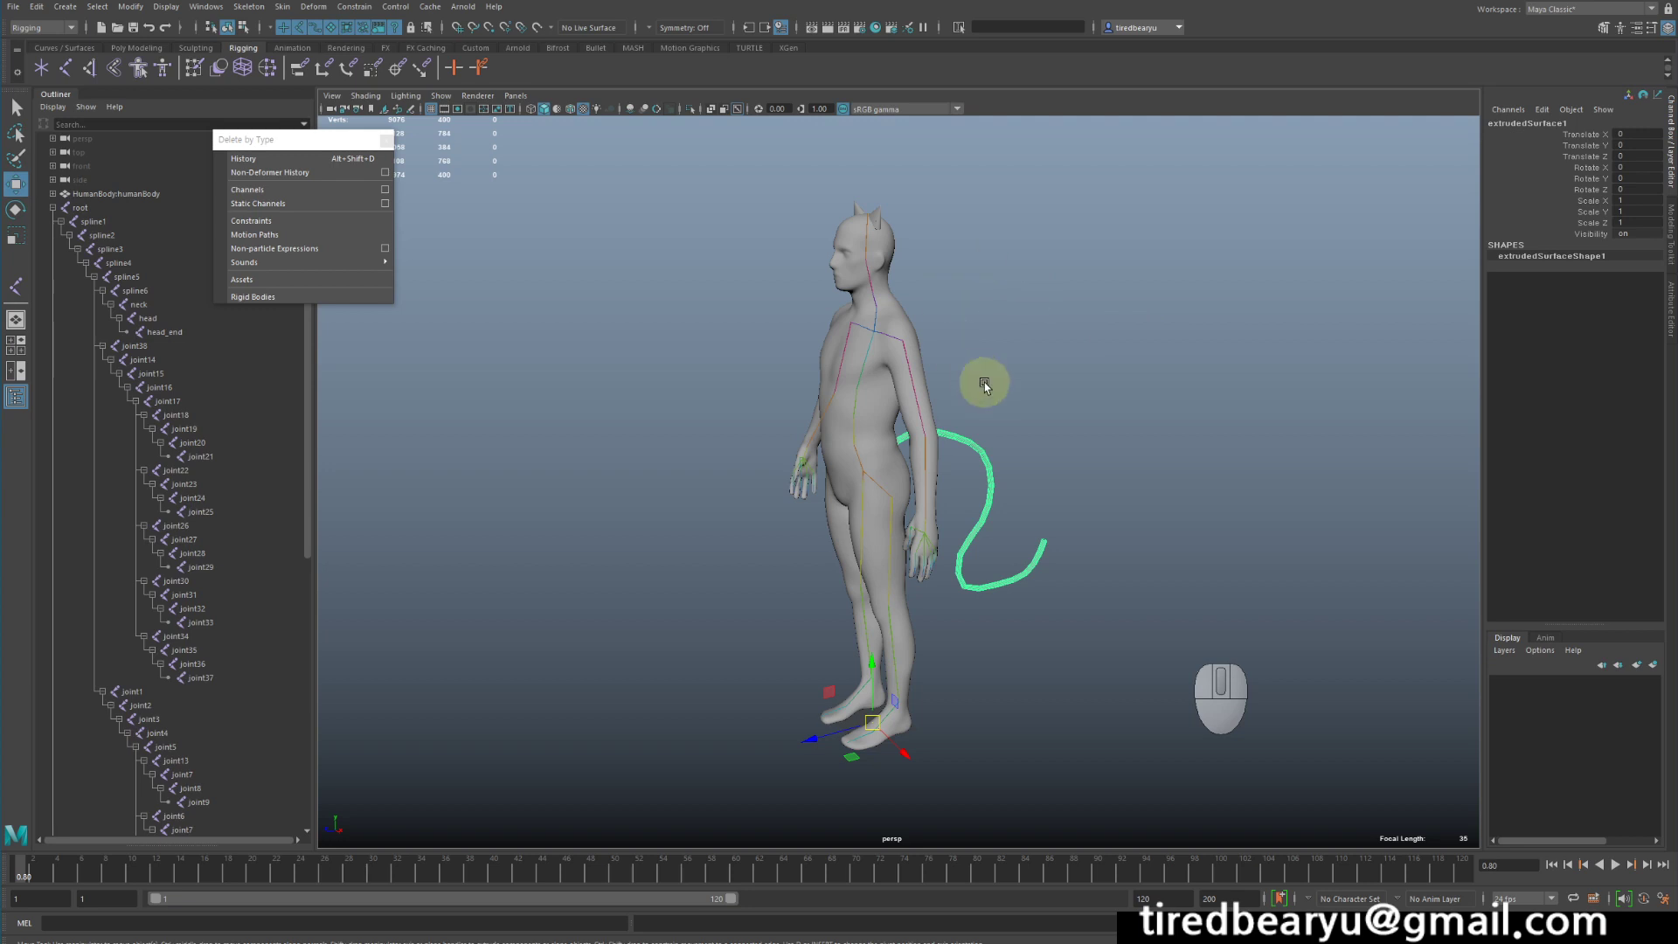
pyautogui.scroll(3, 992, 543)
pyautogui.keyDown('alt'); pyautogui.moveTo(1031, 552); pyautogui.dragTo(953, 450); pyautogui.keyUp('alt')
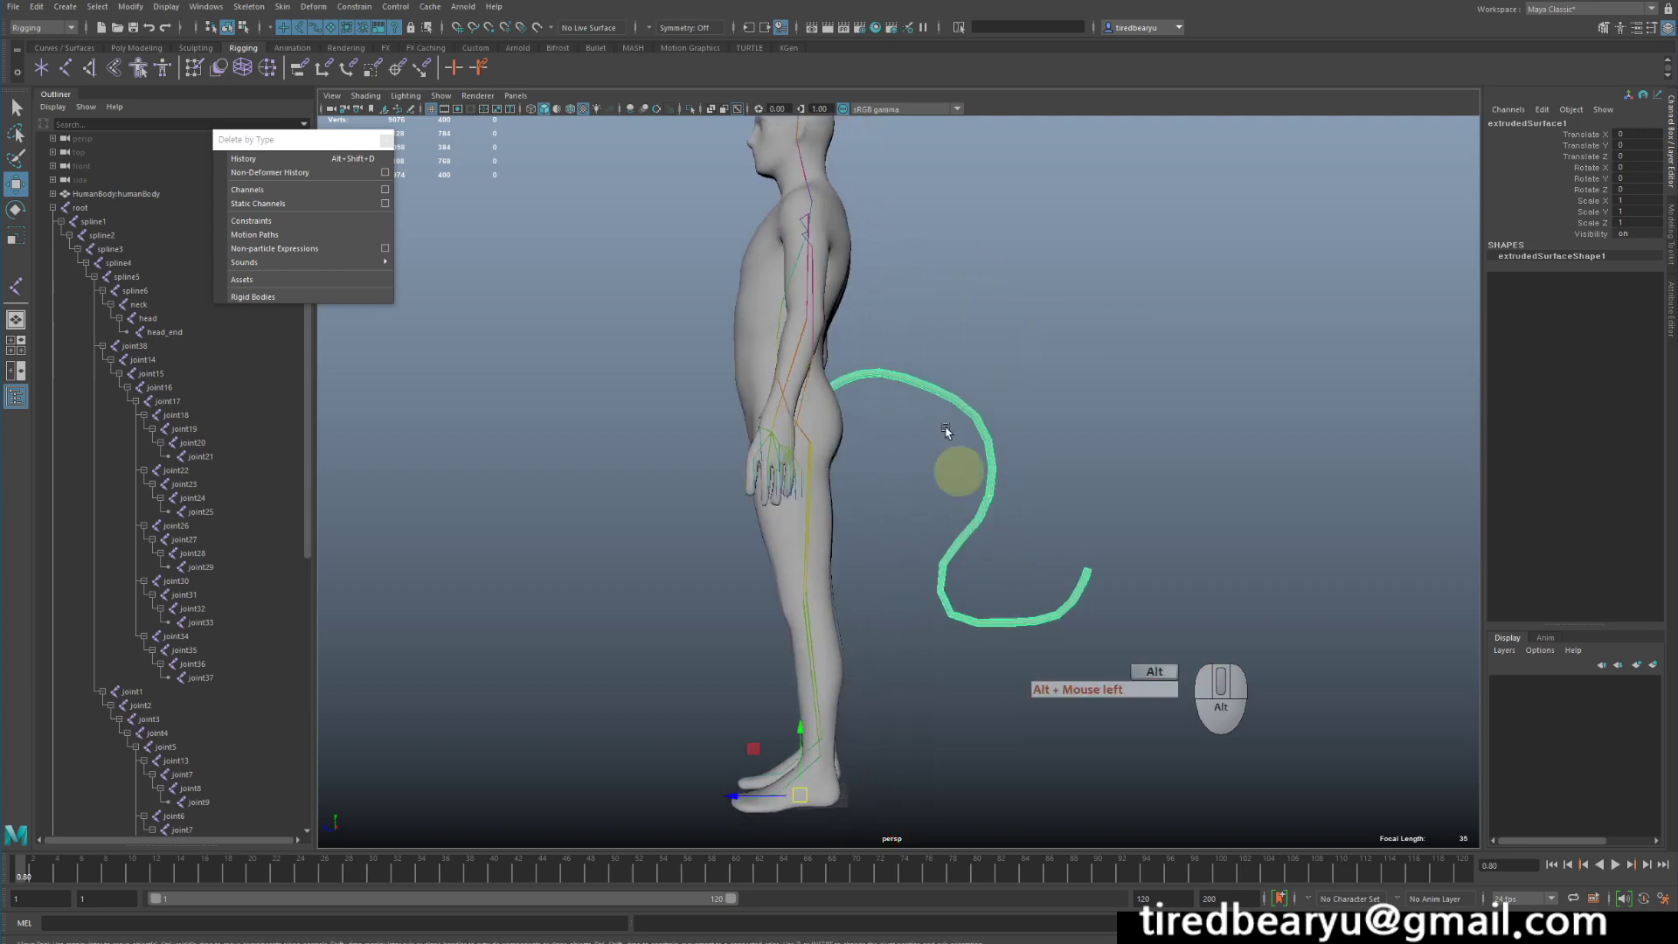
pyautogui.scroll(2, 1019, 407)
pyautogui.keyDown('alt'); pyautogui.moveTo(1021, 410); pyautogui.dragTo(992, 586, button='middle'); pyautogui.keyUp('alt')
pyautogui.keyDown('alt'); pyautogui.moveTo(983, 568); pyautogui.dragTo(1100, 568); pyautogui.keyUp('alt')
# Examine the two cone-shaped ears on the head, then clear the selection and check the tail from the side.
pyautogui.click(1014, 393)
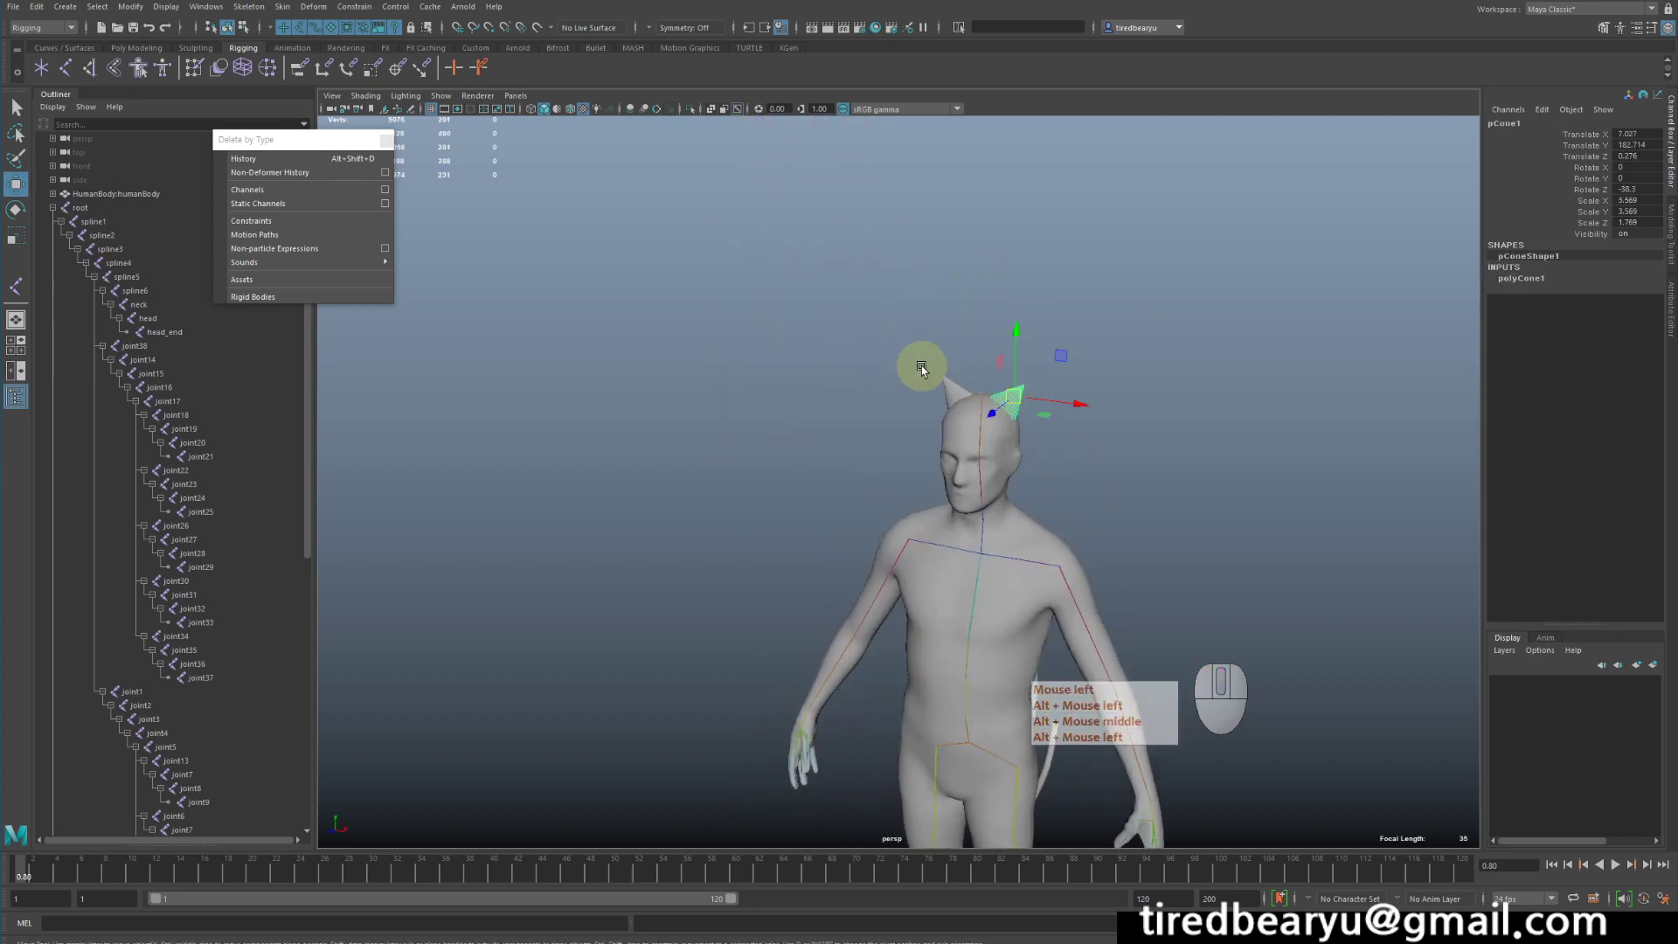
pyautogui.click(932, 376)
pyautogui.click(937, 378)
pyautogui.click(940, 381)
pyautogui.click(942, 382)
pyautogui.keyDown('alt'); pyautogui.moveTo(1348, 515); pyautogui.dragTo(1257, 344, button='middle'); pyautogui.keyUp('alt')
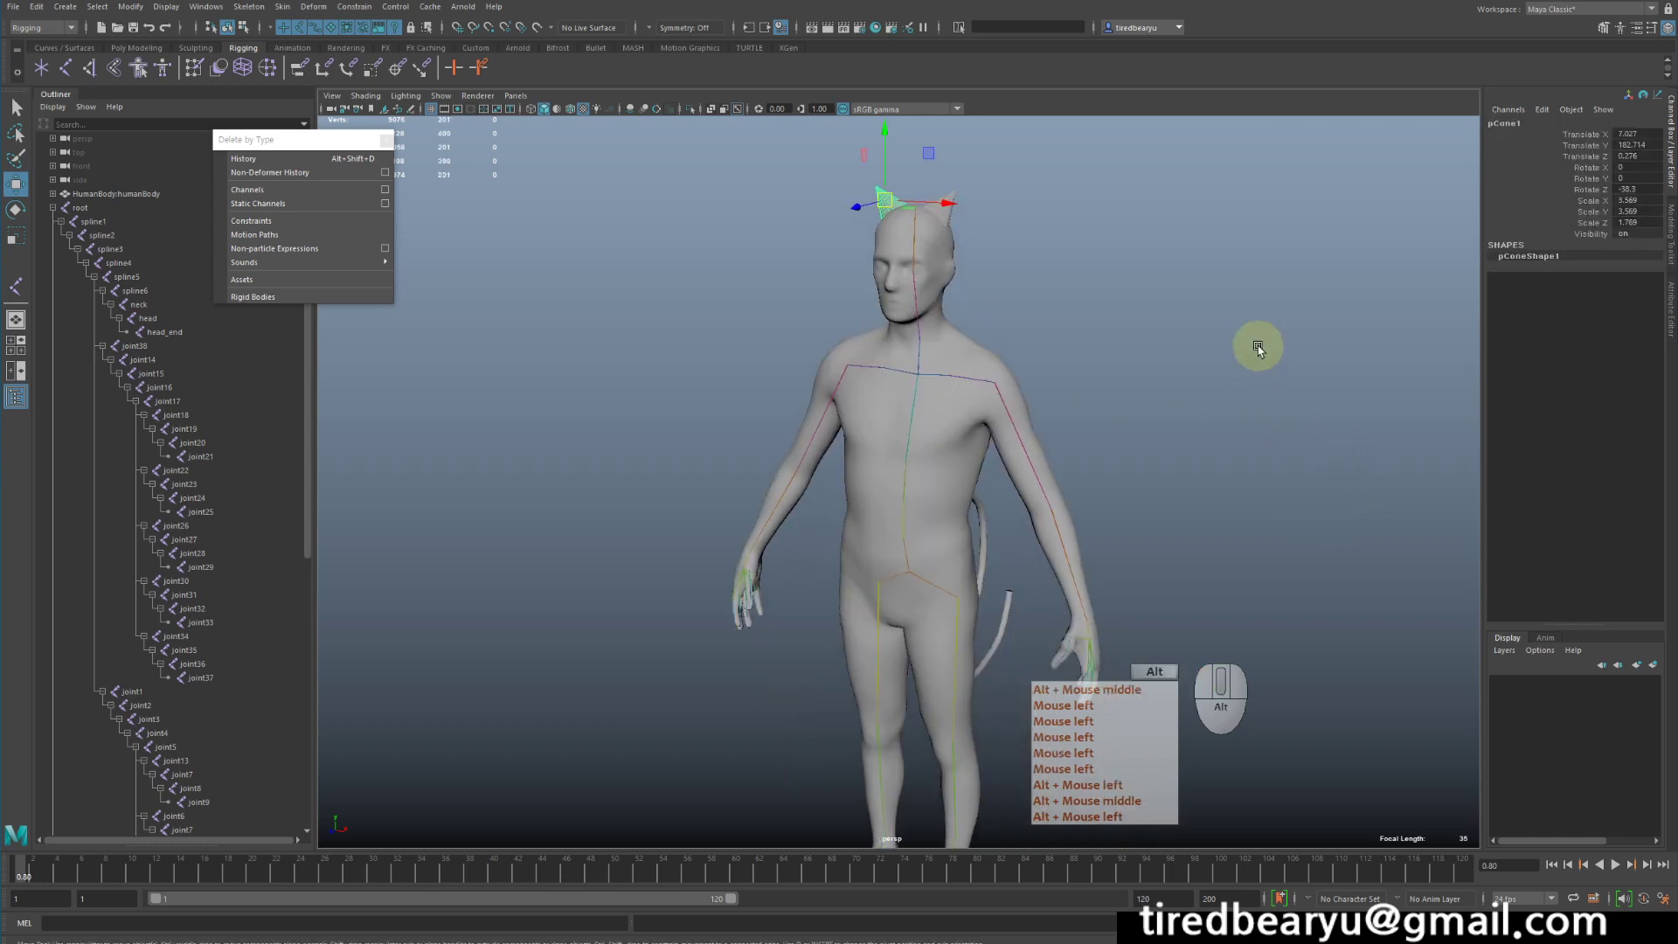
pyautogui.keyDown('alt'); pyautogui.moveTo(1256, 344); pyautogui.dragTo(1222, 341); pyautogui.keyUp('alt')
pyautogui.click(1219, 371)
pyautogui.keyDown('alt'); pyautogui.moveTo(1239, 677); pyautogui.dragTo(1201, 535, button='middle'); pyautogui.keyUp('alt')
pyautogui.keyDown('alt'); pyautogui.moveTo(1200, 537); pyautogui.dragTo(1165, 437); pyautogui.keyUp('alt')
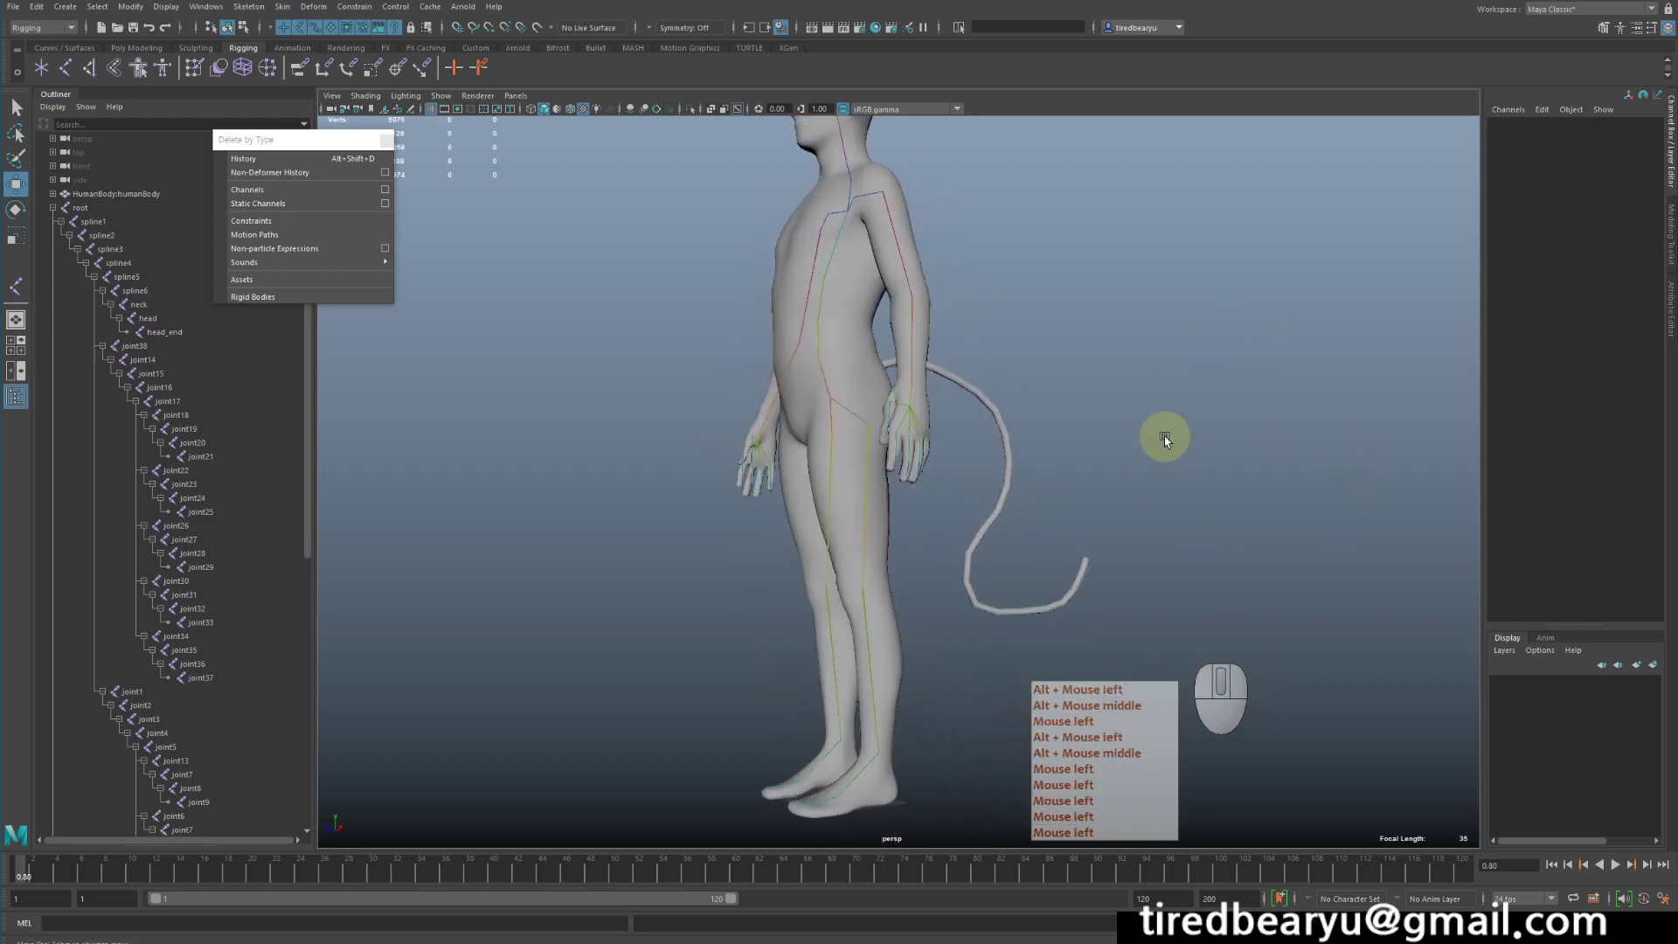
pyautogui.keyDown('alt'); pyautogui.moveTo(1124, 449); pyautogui.dragTo(1093, 374, button='middle'); pyautogui.keyUp('alt')
pyautogui.keyDown('alt'); pyautogui.moveTo(1094, 375); pyautogui.dragTo(981, 355); pyautogui.keyUp('alt')
pyautogui.click(982, 356)
pyautogui.click(1193, 466)
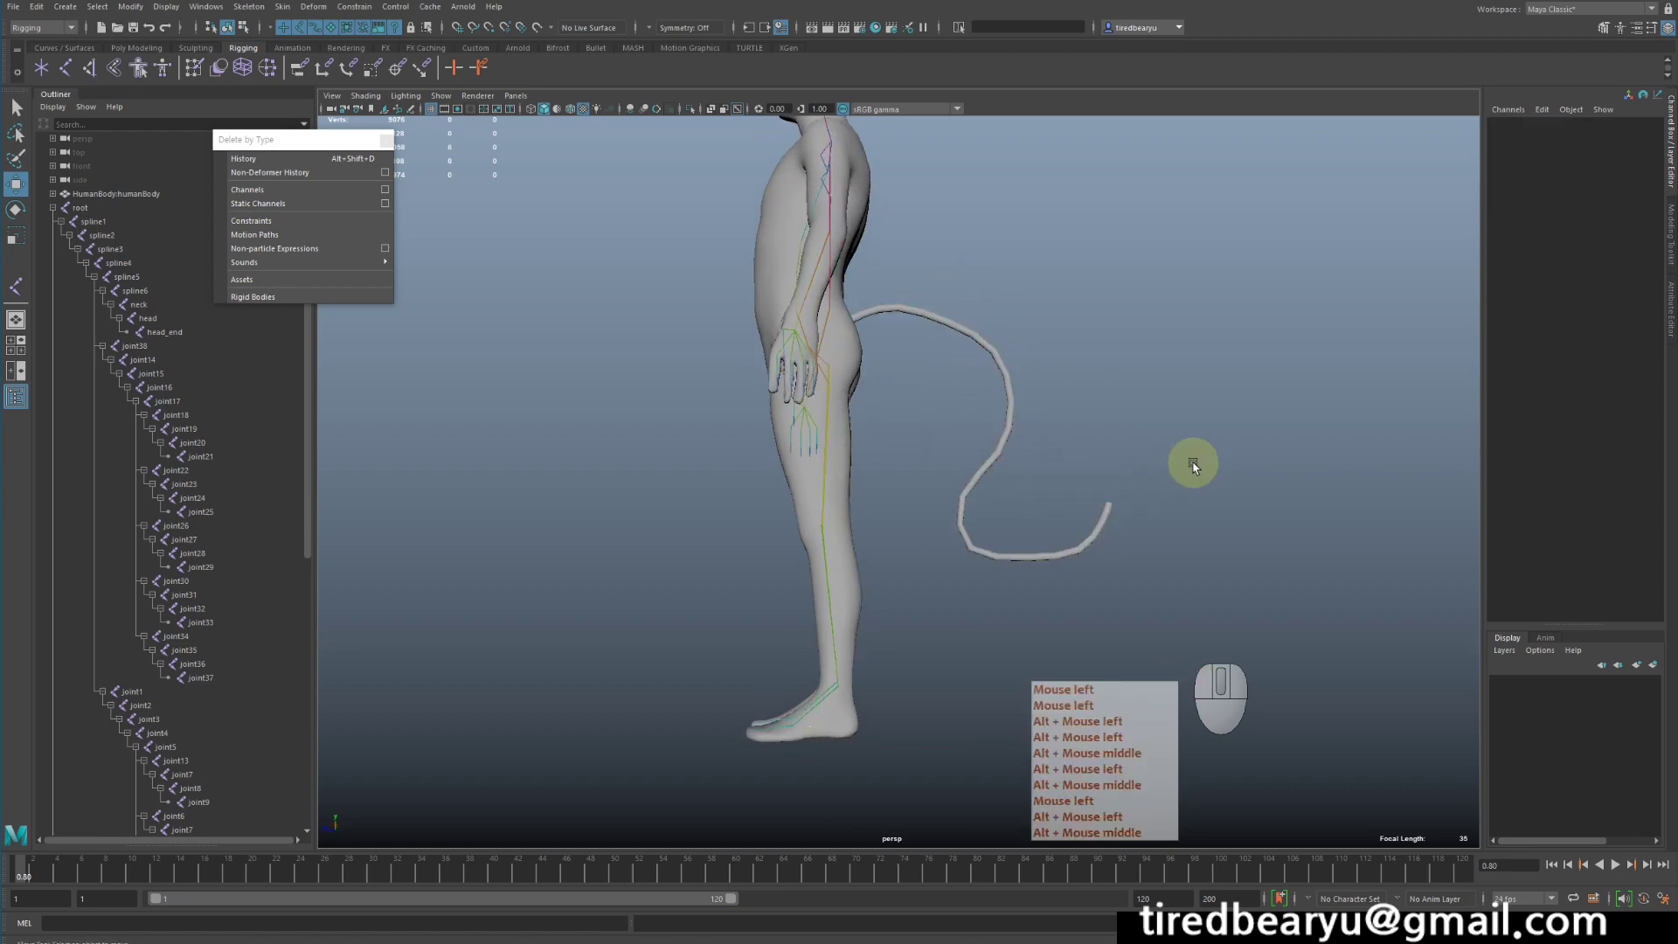
# In the side view, draw a joint chain along the tail from its base at the lower back to its tip.
pyautogui.press('space')
pyautogui.press('space')
pyautogui.keyDown('alt'); pyautogui.moveTo(1319, 663); pyautogui.dragTo(1240, 480, button='middle'); pyautogui.keyUp('alt')
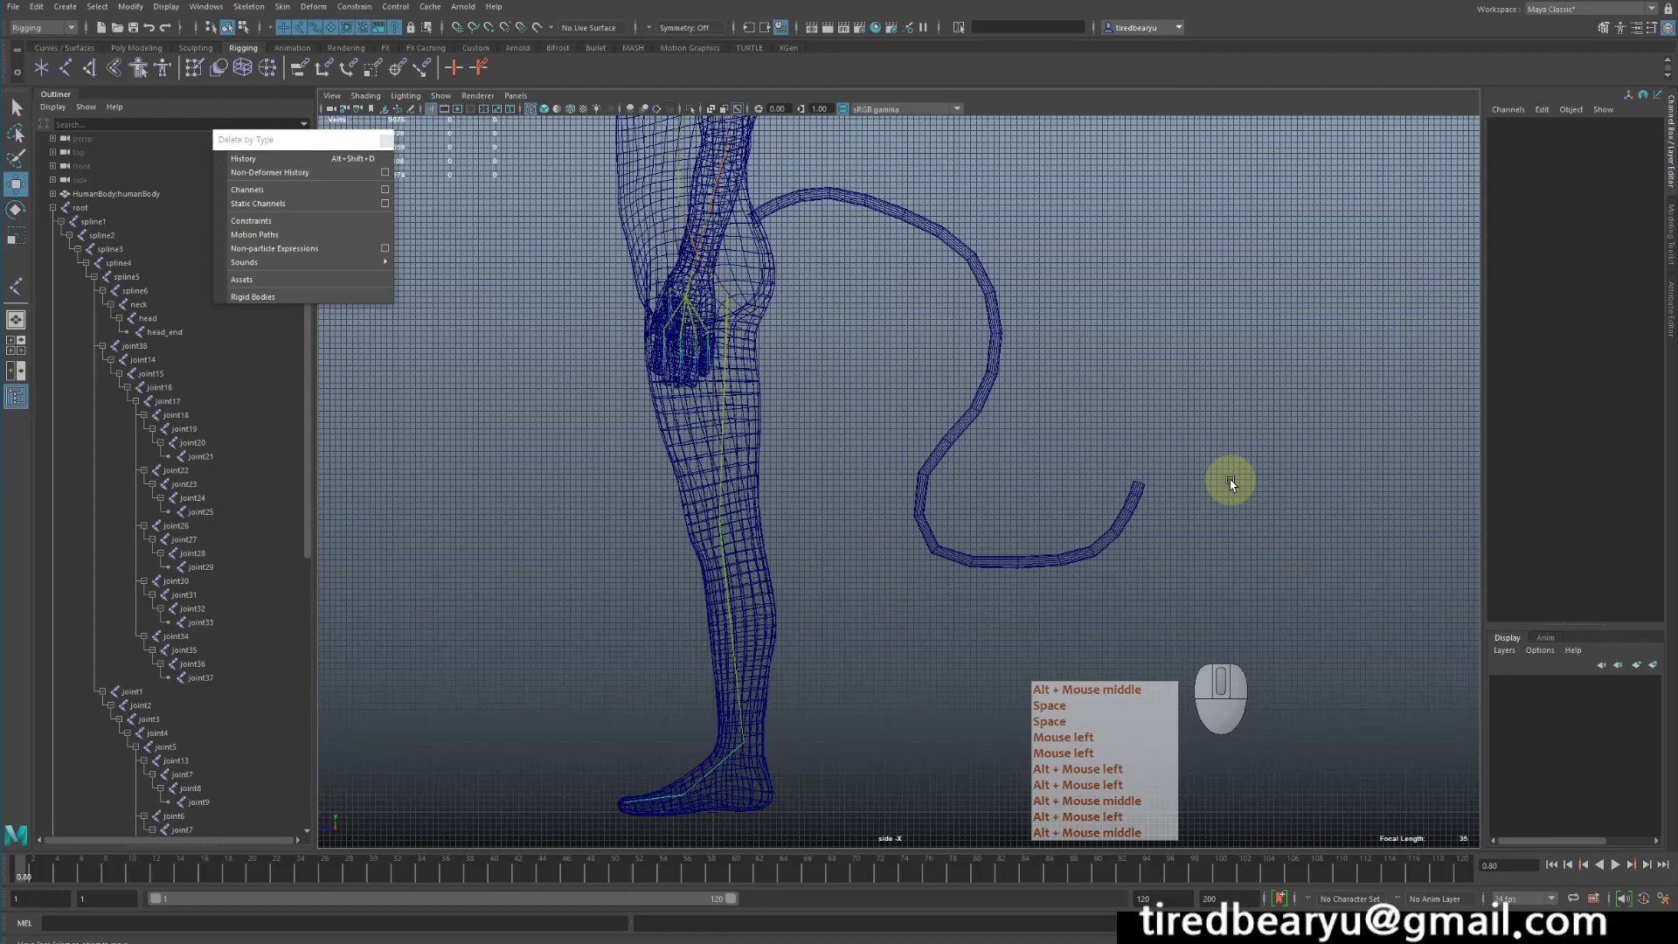
pyautogui.keyDown('alt'); pyautogui.moveTo(869, 469); pyautogui.dragTo(840, 542, button='middle'); pyautogui.keyUp('alt')
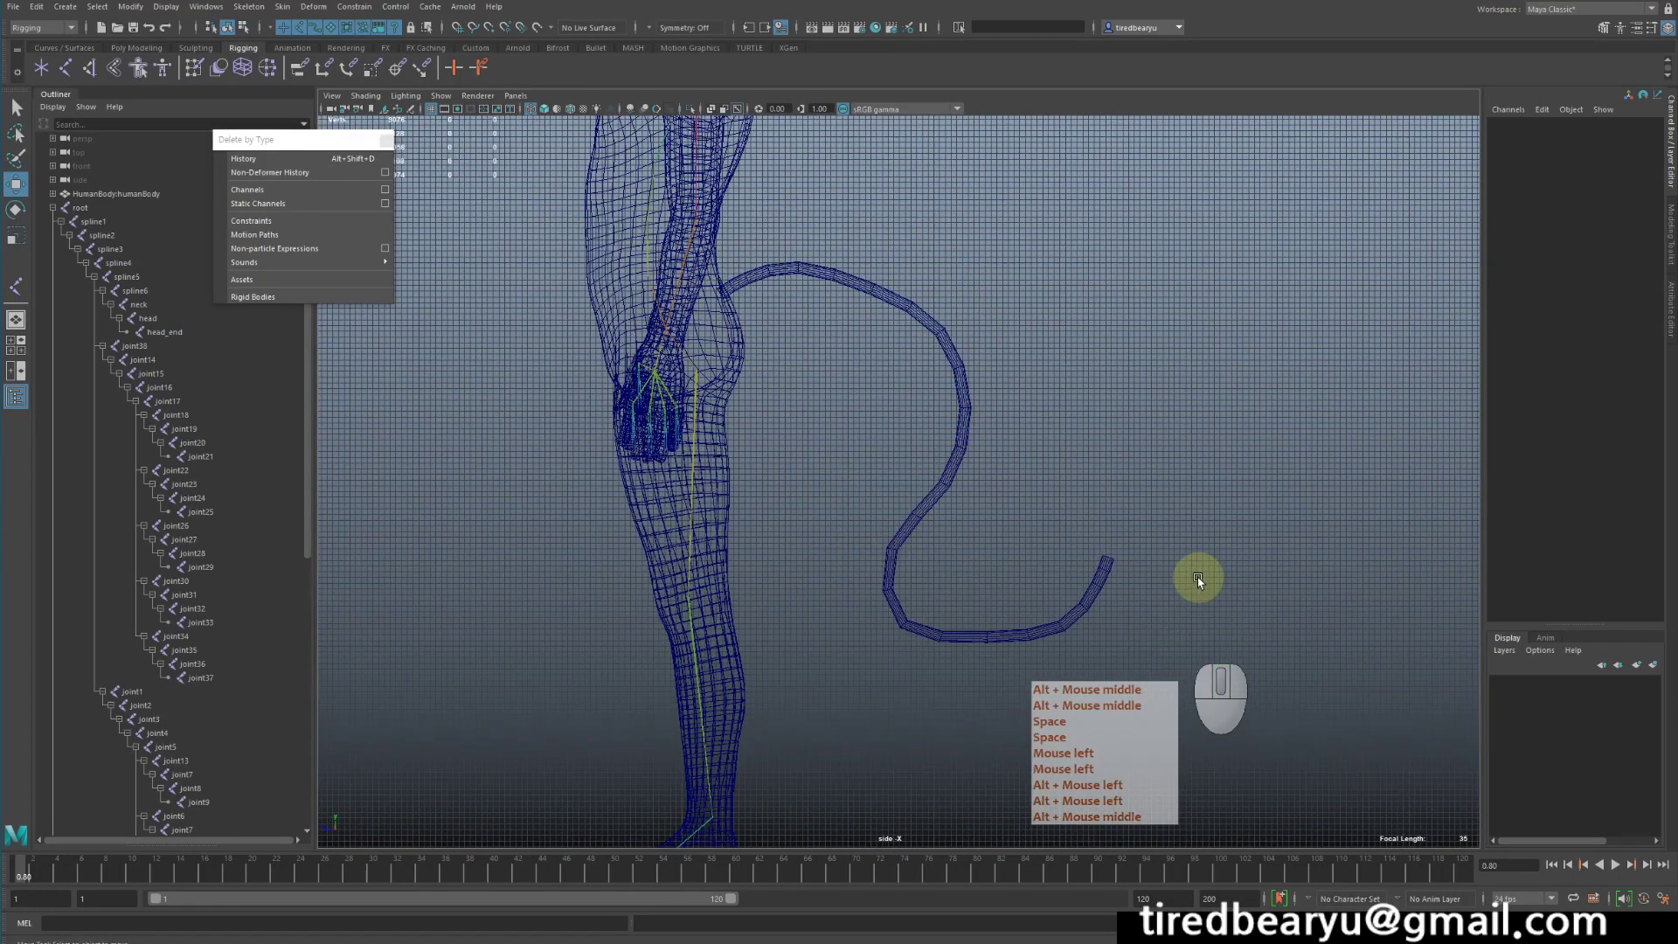
pyautogui.click(260, 7)
pyautogui.click(278, 41)
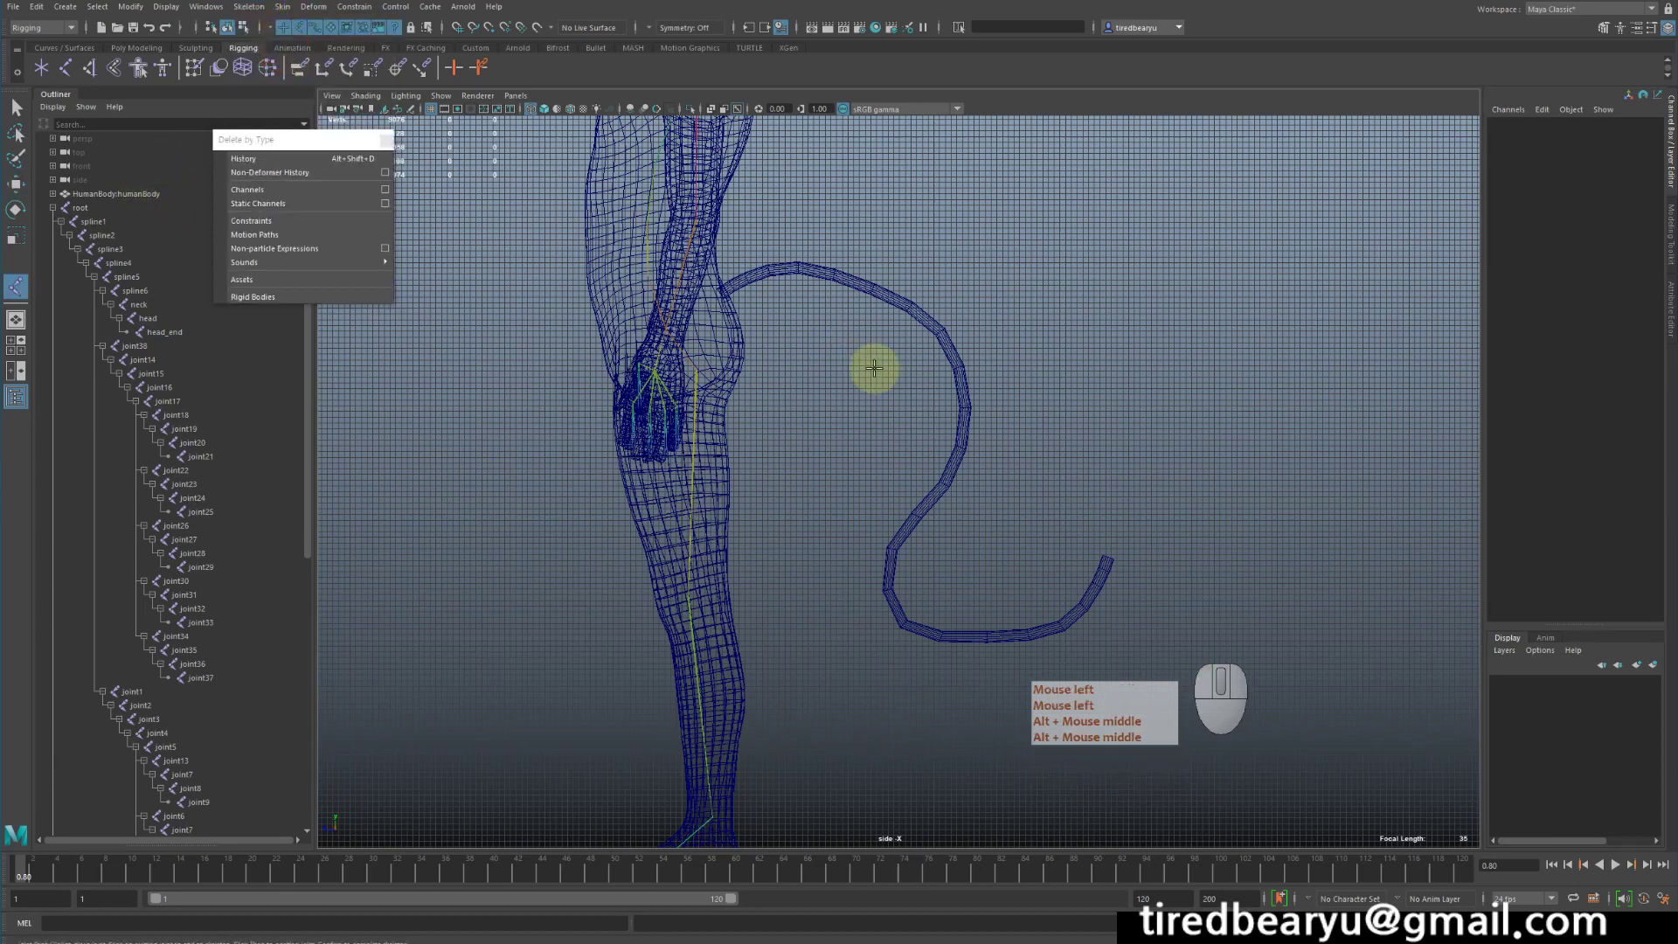
pyautogui.click(722, 292)
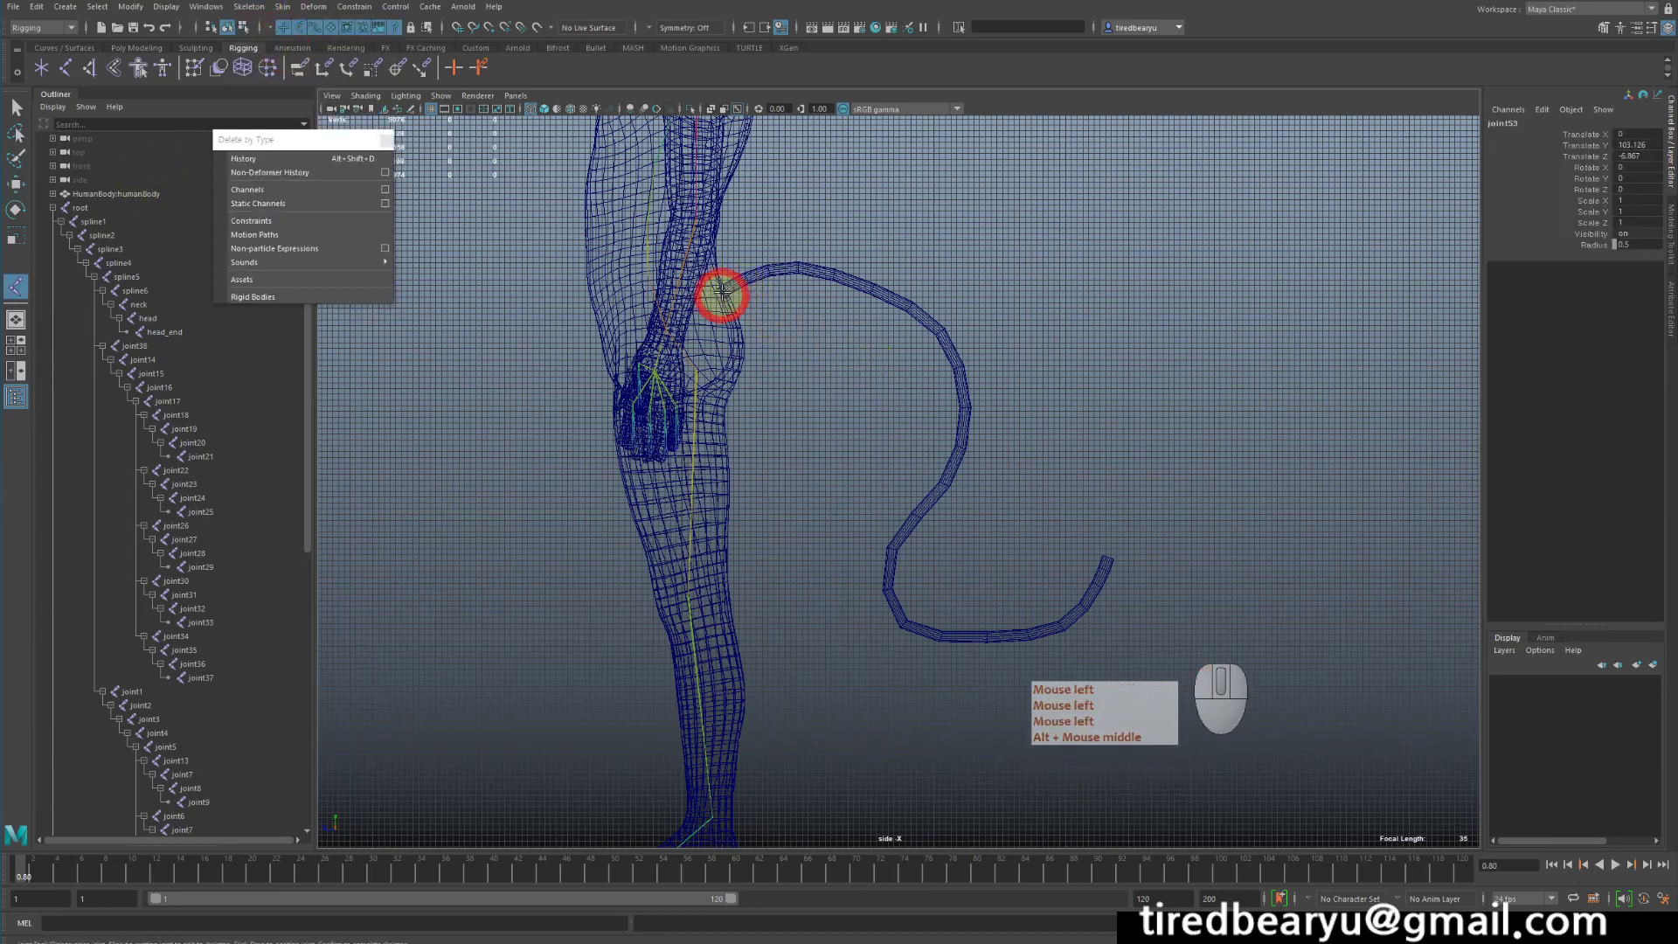
pyautogui.click(759, 271)
pyautogui.click(795, 272)
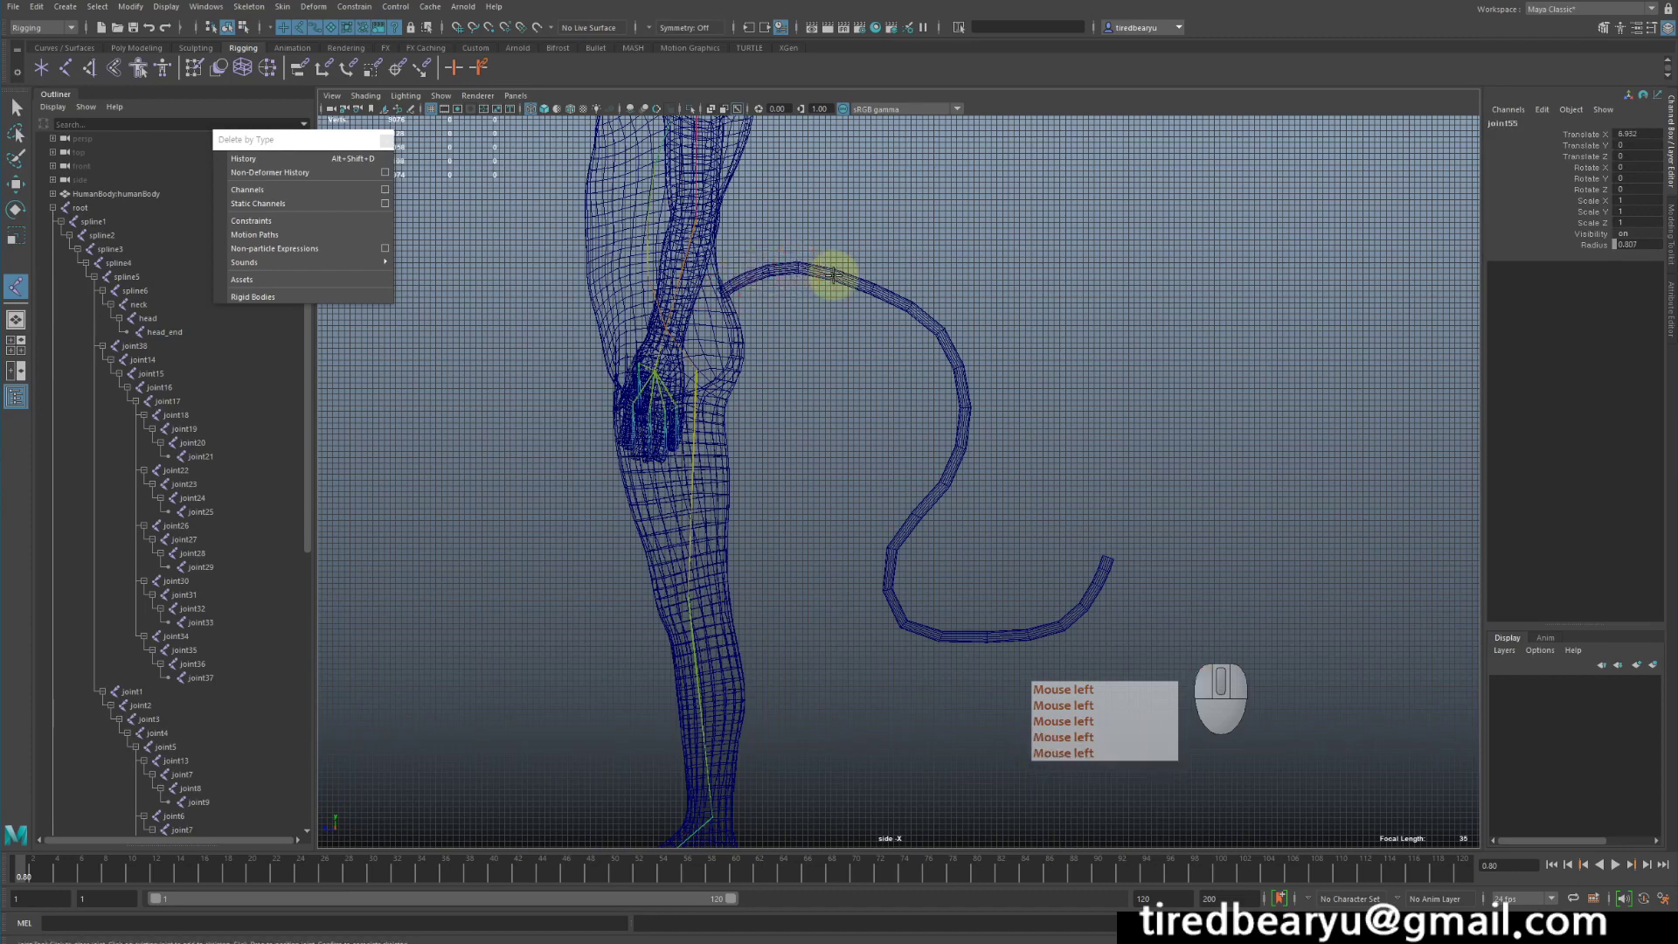
pyautogui.click(837, 276)
pyautogui.click(884, 304)
pyautogui.click(937, 339)
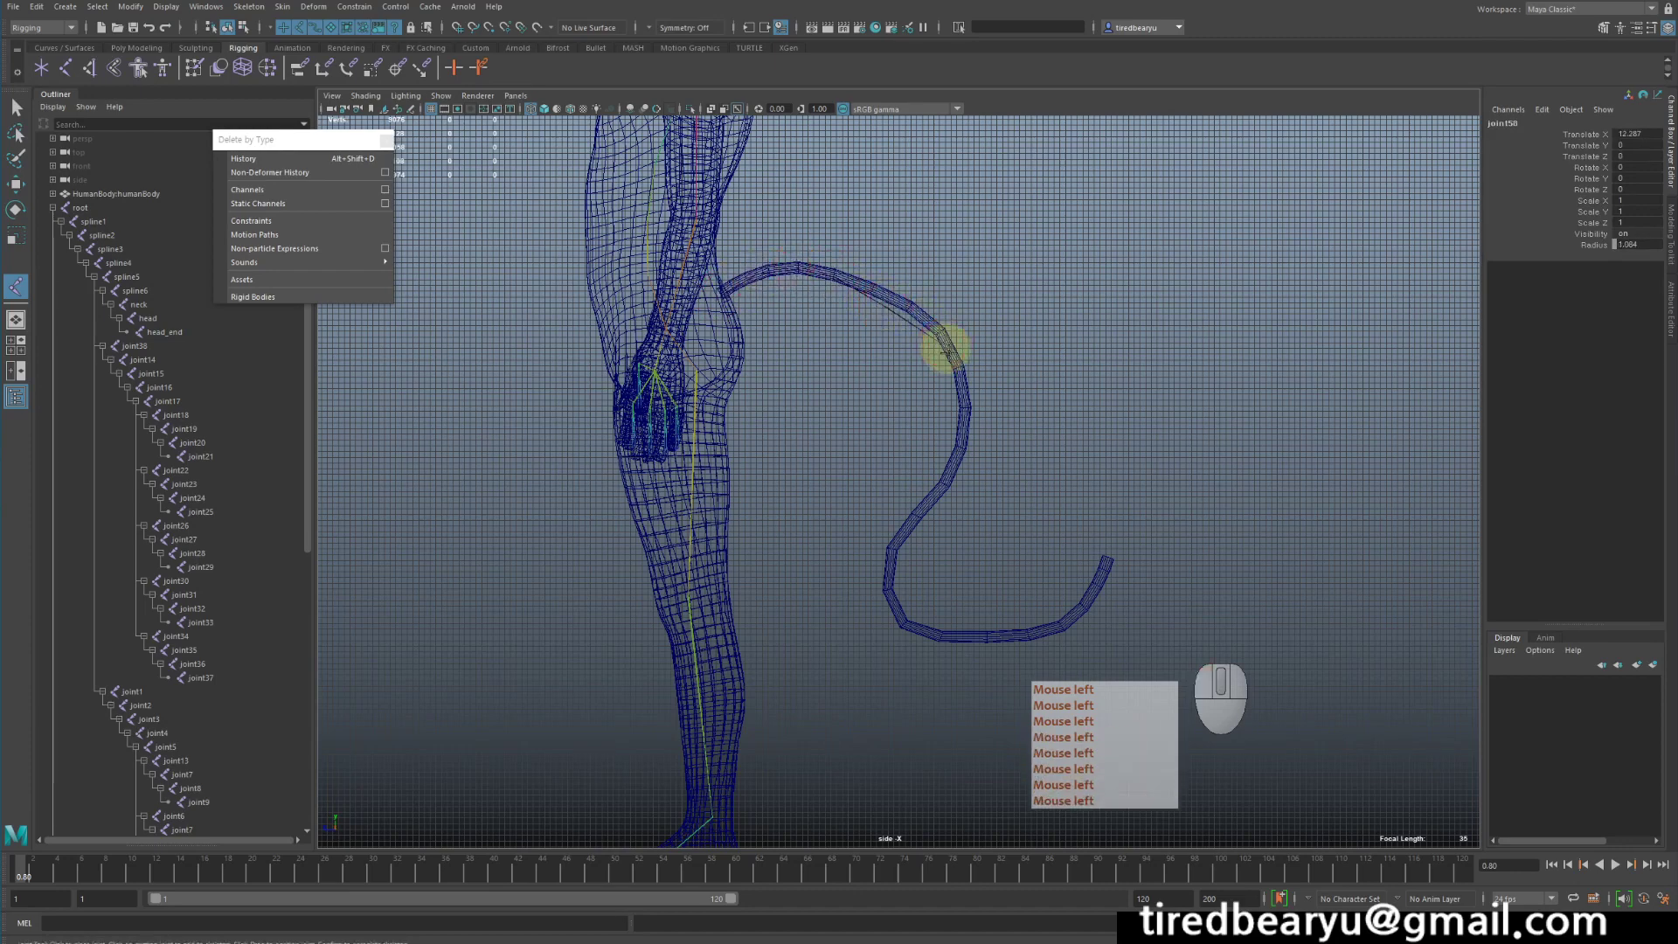
pyautogui.click(959, 385)
pyautogui.click(955, 461)
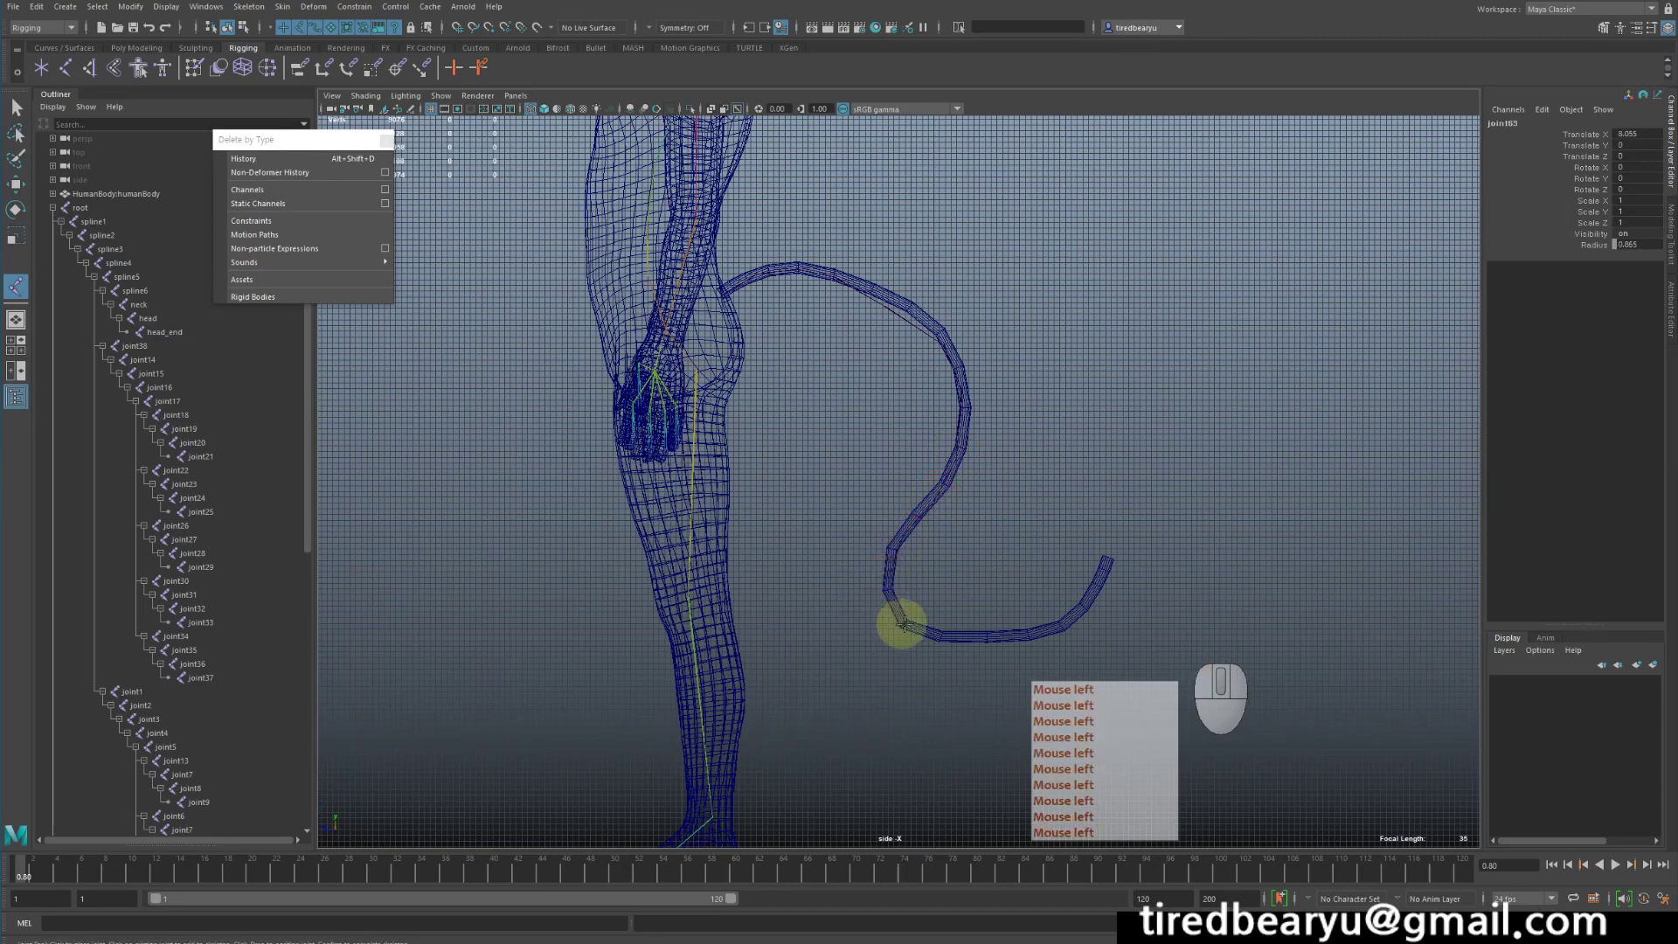
pyautogui.click(1045, 623)
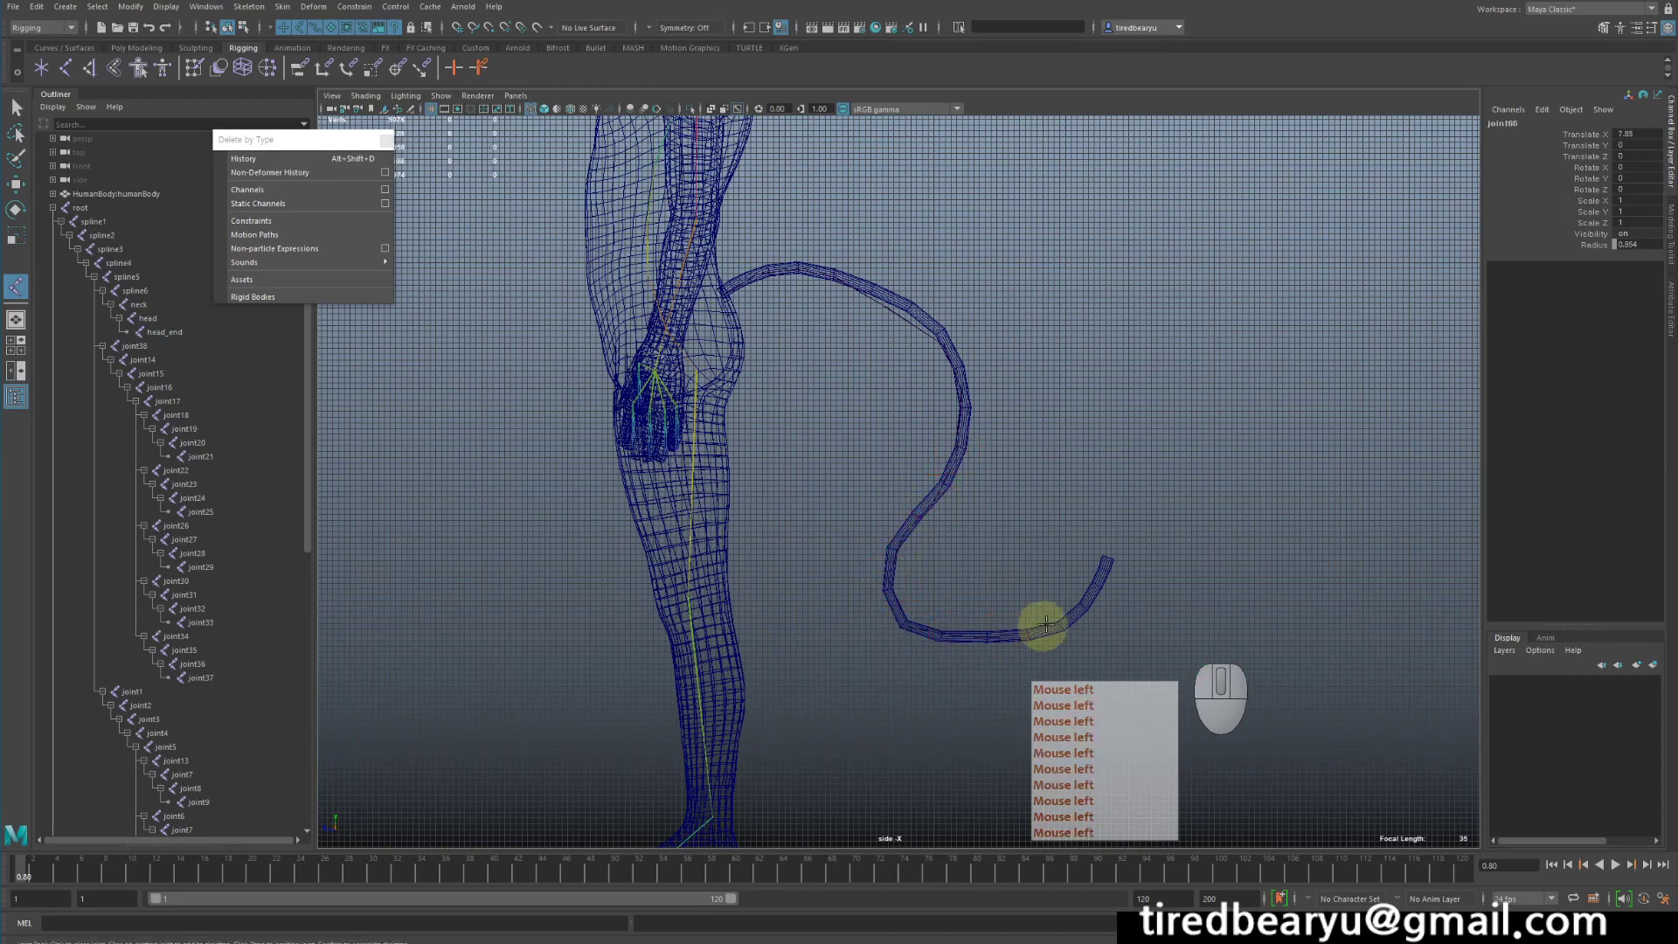
pyautogui.click(1092, 612)
pyautogui.click(1100, 591)
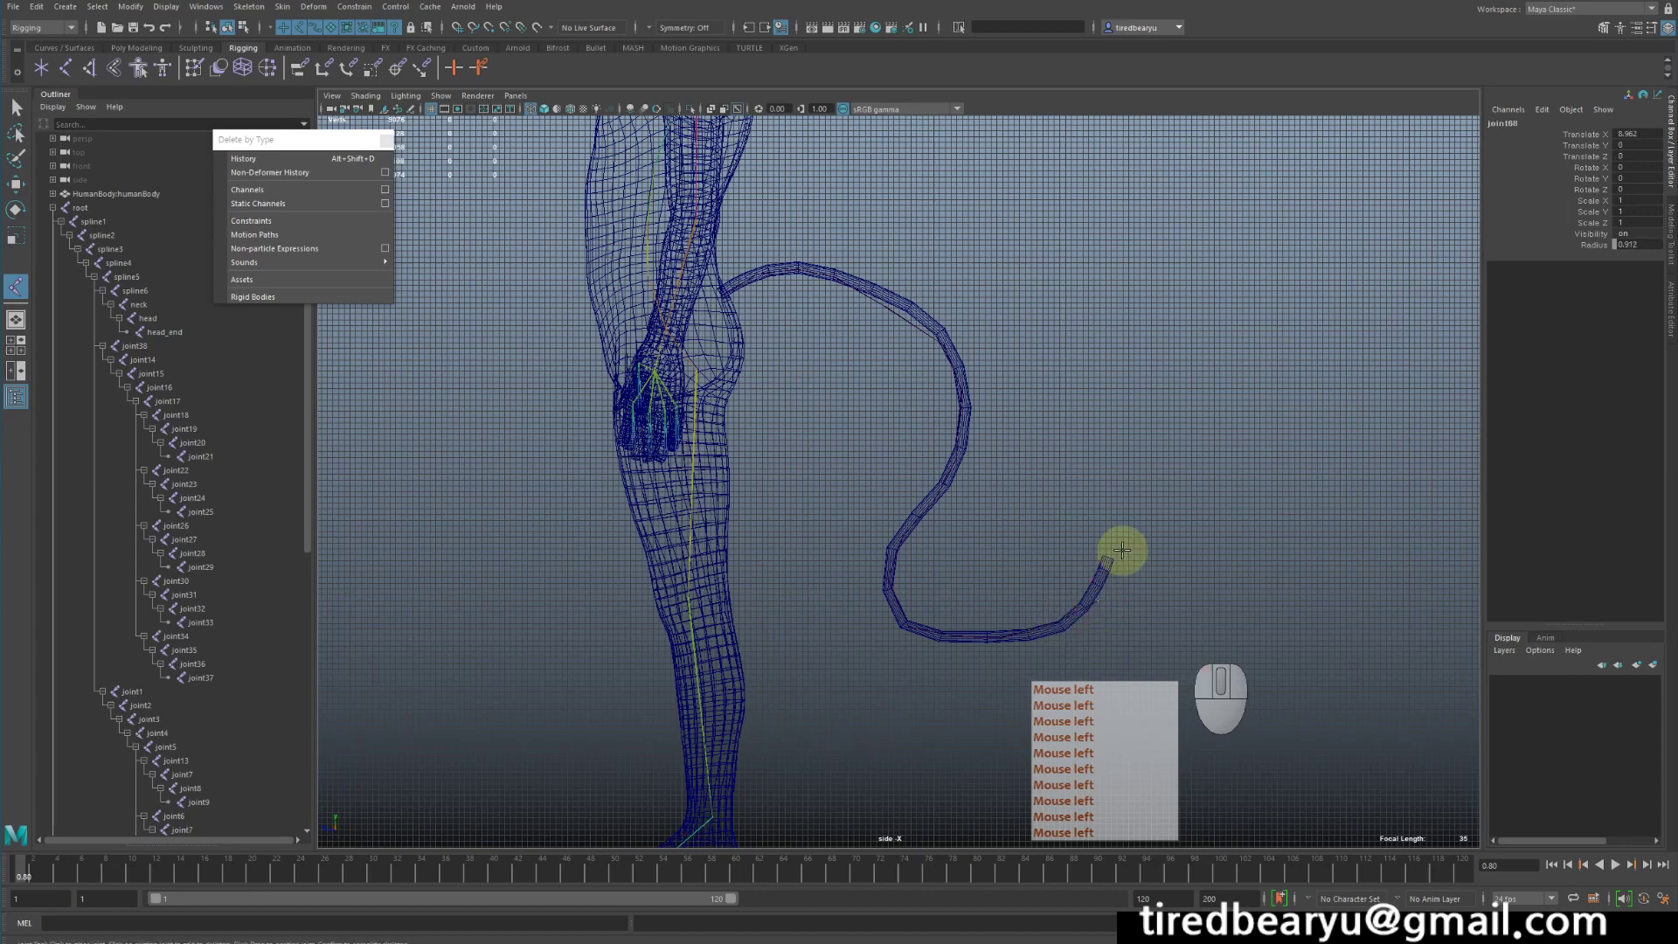
pyautogui.click(1110, 560)
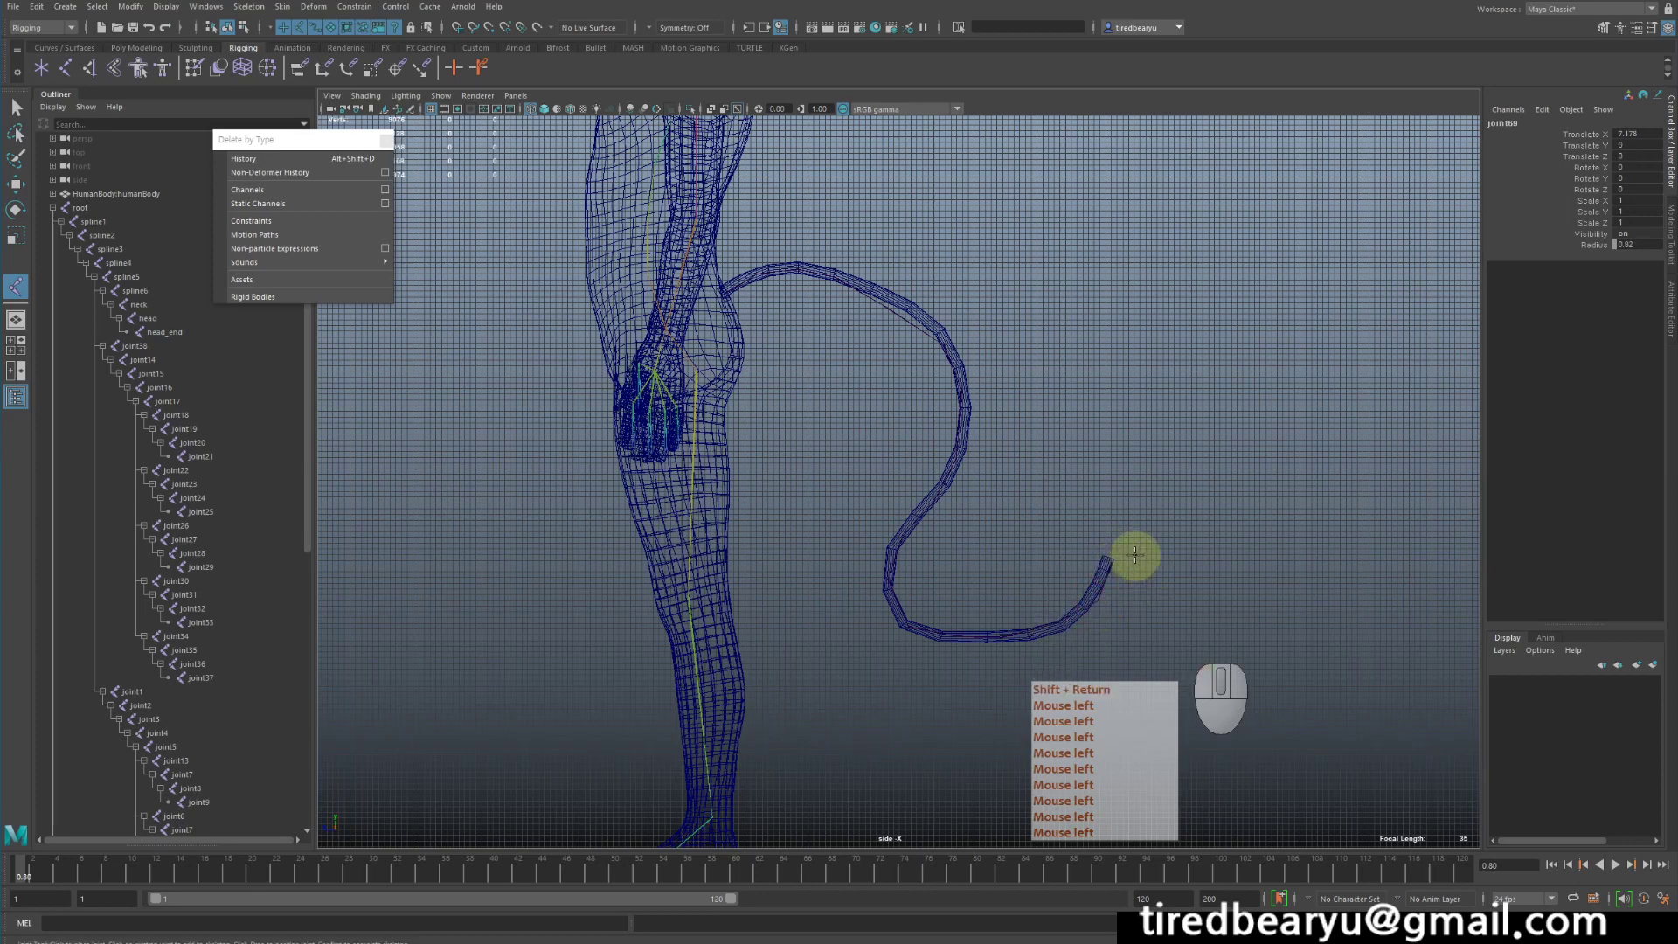
pyautogui.press('Return')
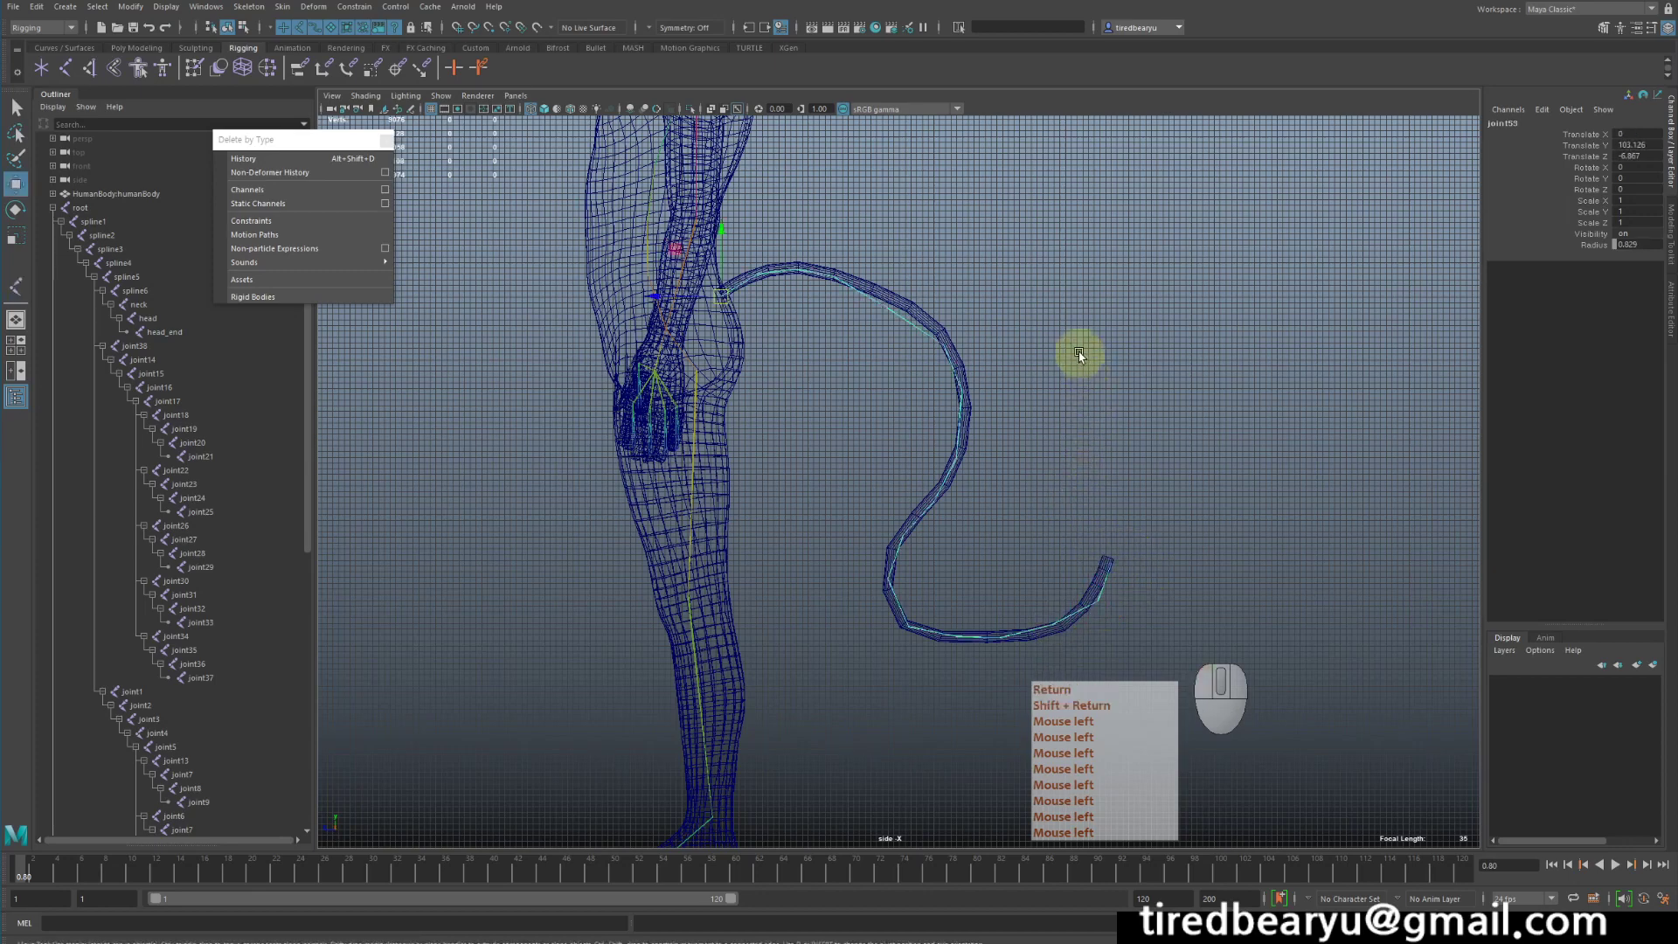
# Test-move the tail joint chain in the side view and undo the move.
pyautogui.press('w')
pyautogui.moveTo(1038, 350); pyautogui.dragTo(1247, 262, button='middle')
pyautogui.press('z')
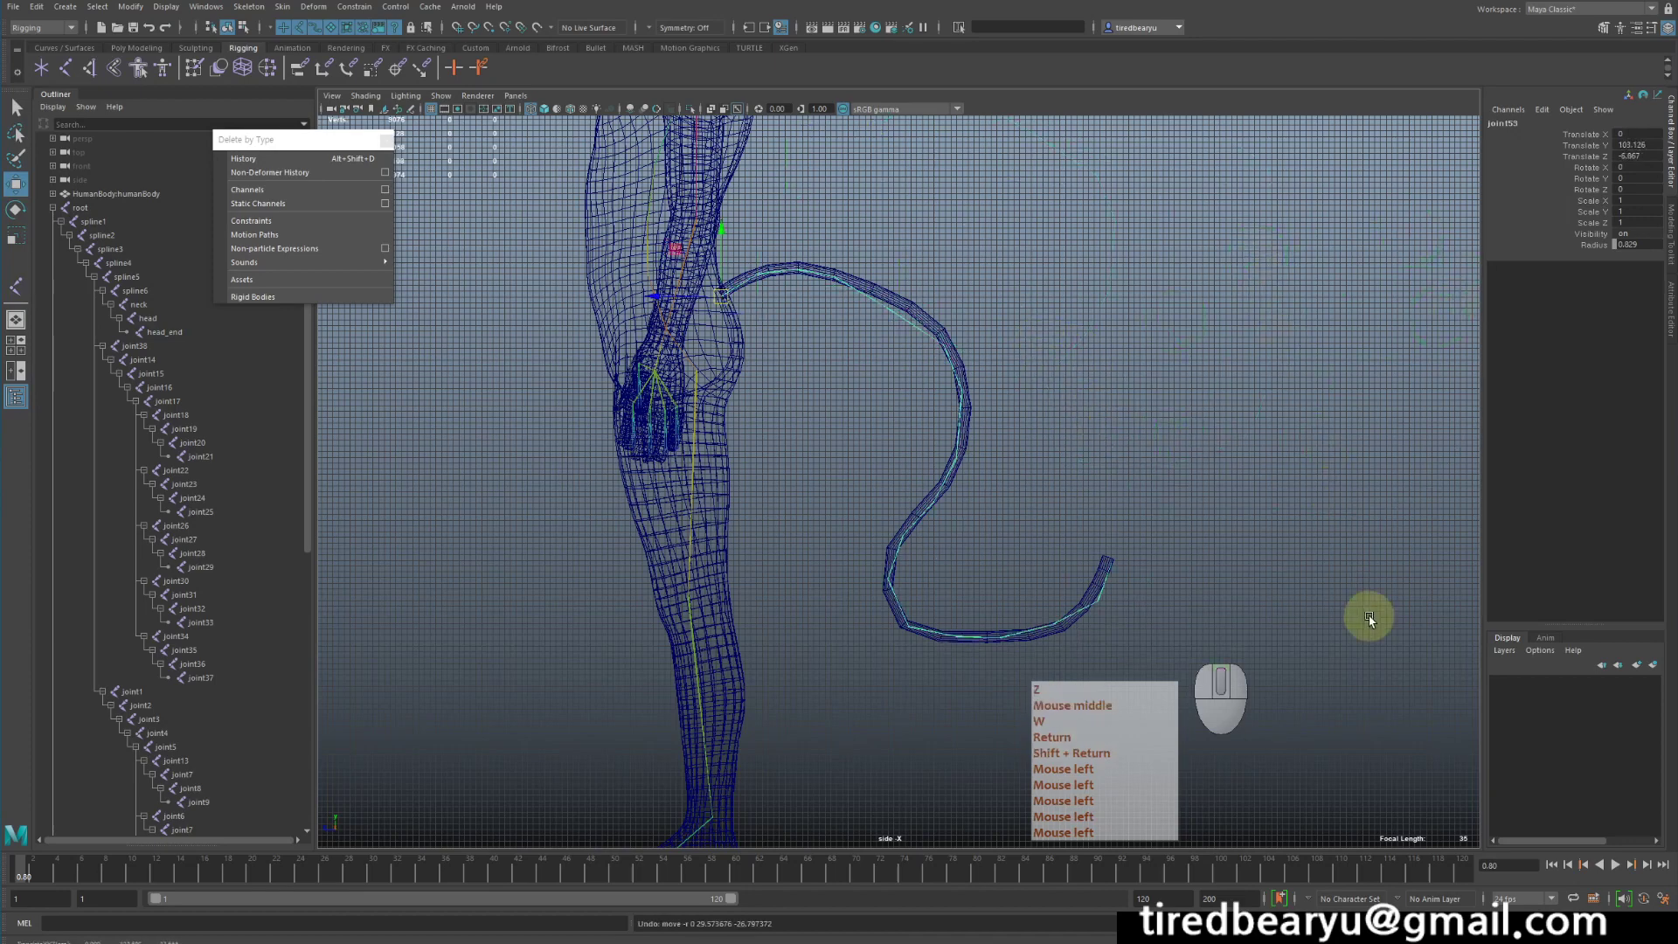
# Show the perspective view in wireframe, test-move the tail joint chain away from the body and undo the move.
pyautogui.press('space')
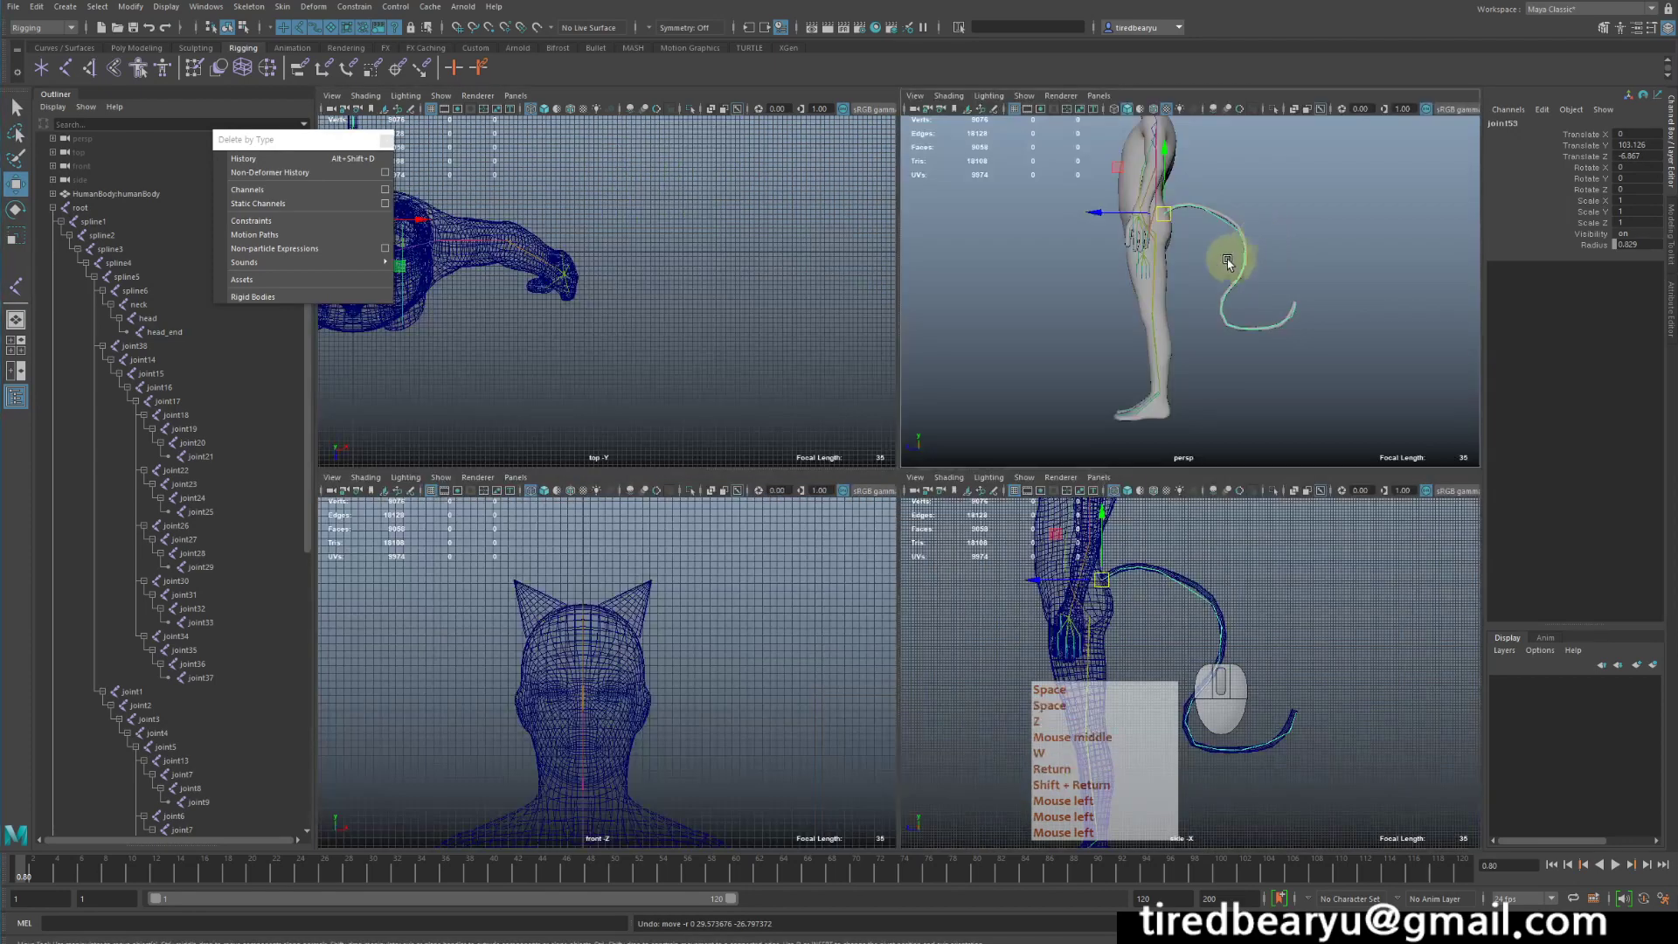
pyautogui.press('space')
pyautogui.press('4')
pyautogui.keyDown('alt'); pyautogui.moveTo(1236, 262); pyautogui.dragTo(1063, 377); pyautogui.keyUp('alt')
pyautogui.keyDown('alt'); pyautogui.moveTo(1063, 378); pyautogui.dragTo(1092, 490, button='right'); pyautogui.keyUp('alt')
pyautogui.keyDown('alt'); pyautogui.moveTo(1092, 490); pyautogui.dragTo(1199, 390, button='middle'); pyautogui.keyUp('alt')
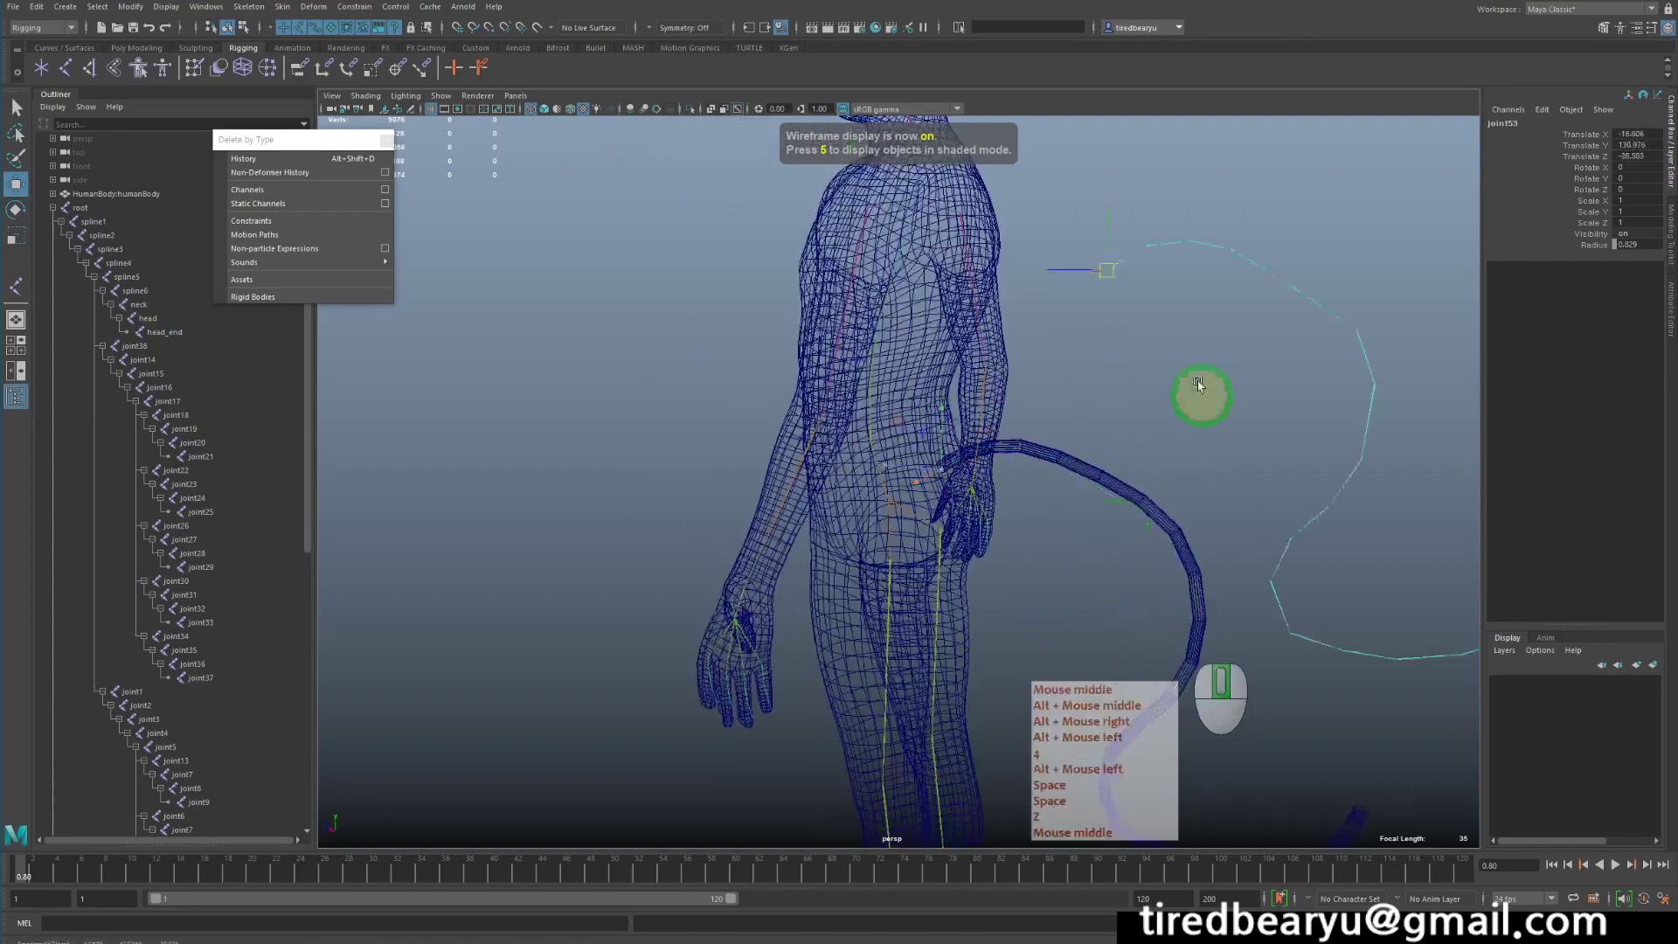
pyautogui.press('z')
# Select the tail chain's first joint and add the body's root joint to the selection.
pyautogui.click(929, 616)
pyautogui.keyDown('alt'); pyautogui.moveTo(929, 618); pyautogui.dragTo(937, 612); pyautogui.keyUp('alt')
pyautogui.keyDown('alt'); pyautogui.moveTo(1083, 509); pyautogui.dragTo(929, 445); pyautogui.keyUp('alt')
pyautogui.keyDown('alt'); pyautogui.moveTo(929, 446); pyautogui.dragTo(1176, 521, button='right'); pyautogui.keyUp('alt')
pyautogui.keyDown('alt'); pyautogui.moveTo(1176, 521); pyautogui.dragTo(1023, 345, button='middle'); pyautogui.keyUp('alt')
pyautogui.click(991, 427)
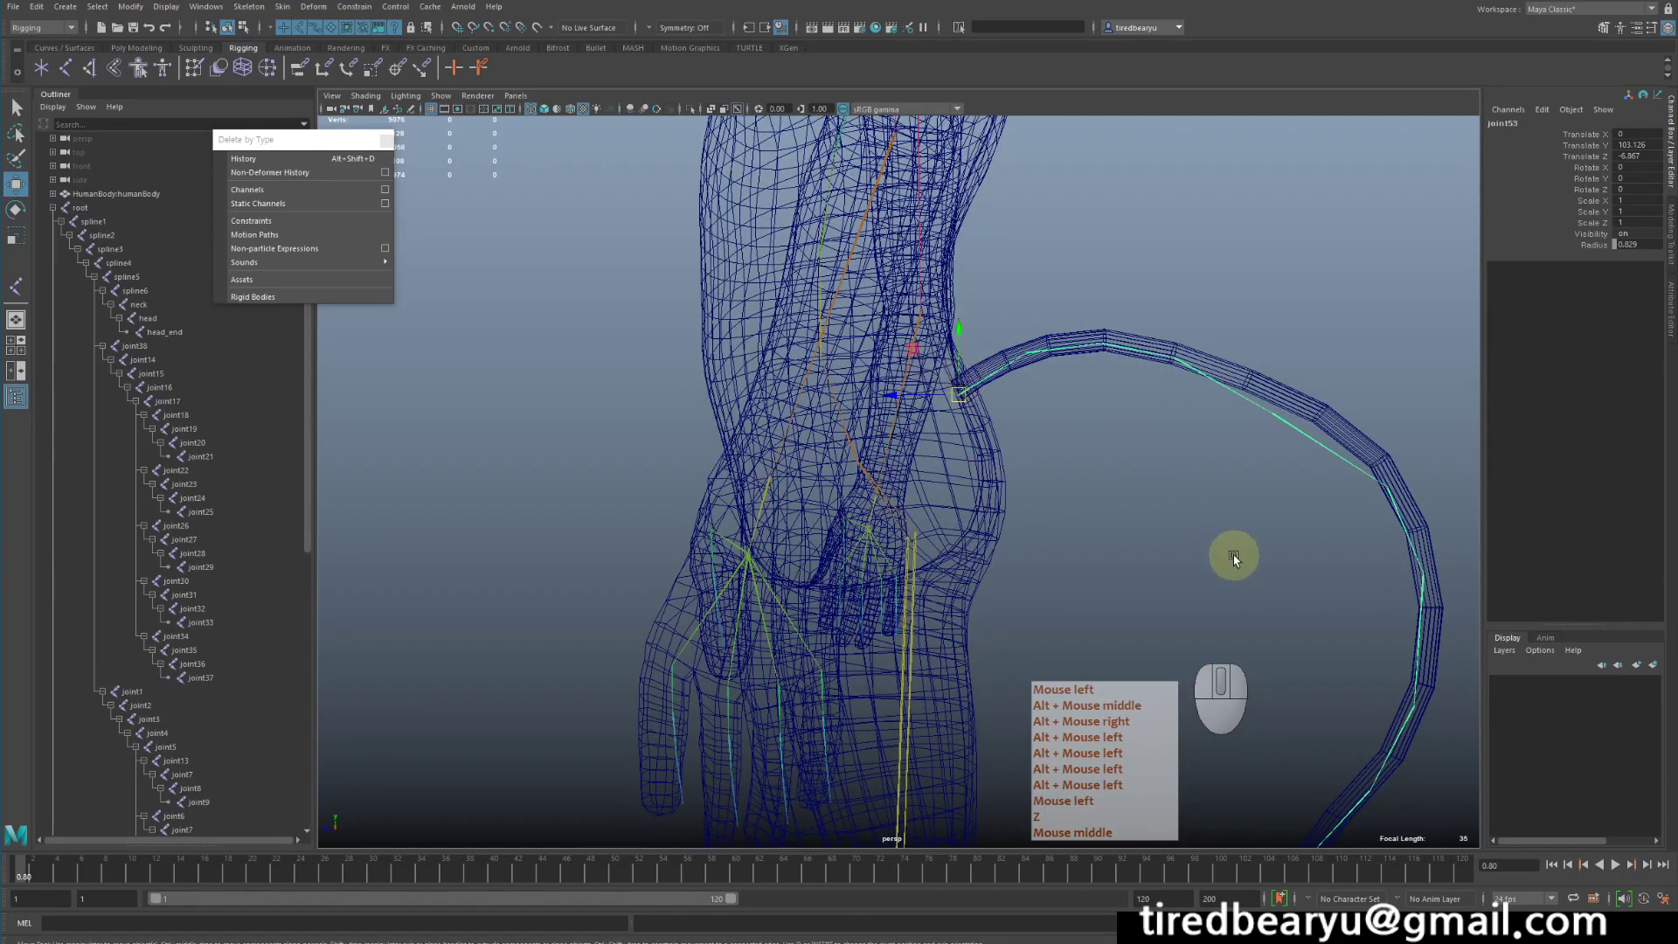
pyautogui.keyDown('alt'); pyautogui.moveTo(1233, 556); pyautogui.dragTo(1071, 522); pyautogui.keyUp('alt')
pyautogui.keyDown('shift'); pyautogui.click(902, 448); pyautogui.keyUp('shift')
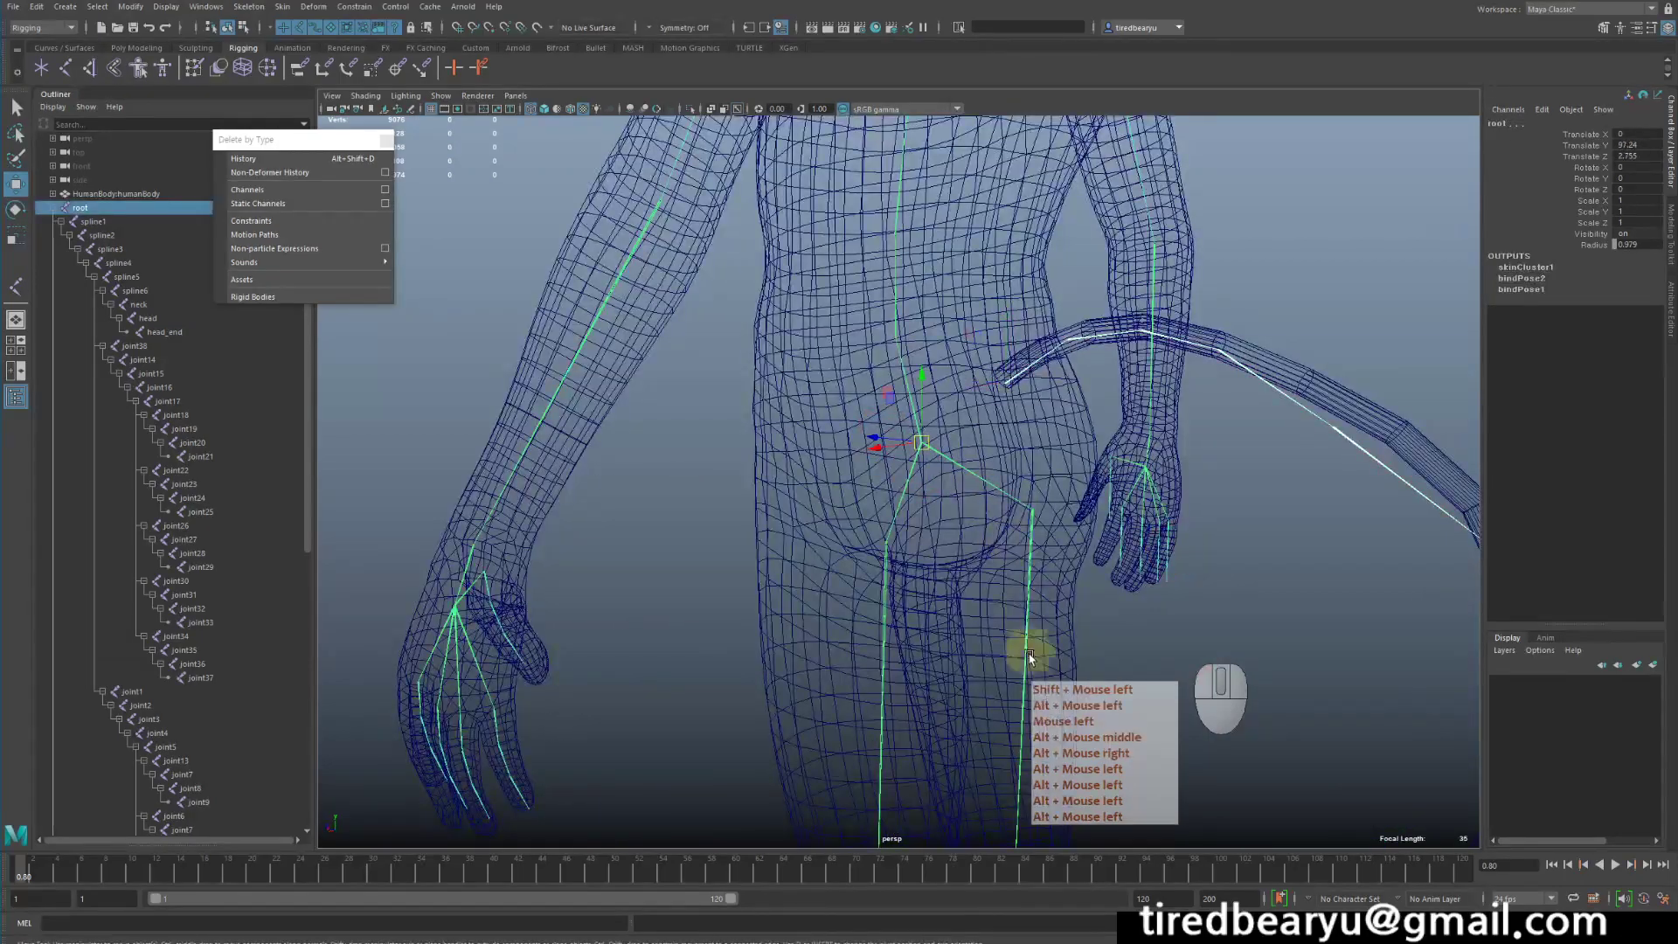
pyautogui.keyDown('alt'); pyautogui.moveTo(935, 550); pyautogui.dragTo(951, 546); pyautogui.keyUp('alt')
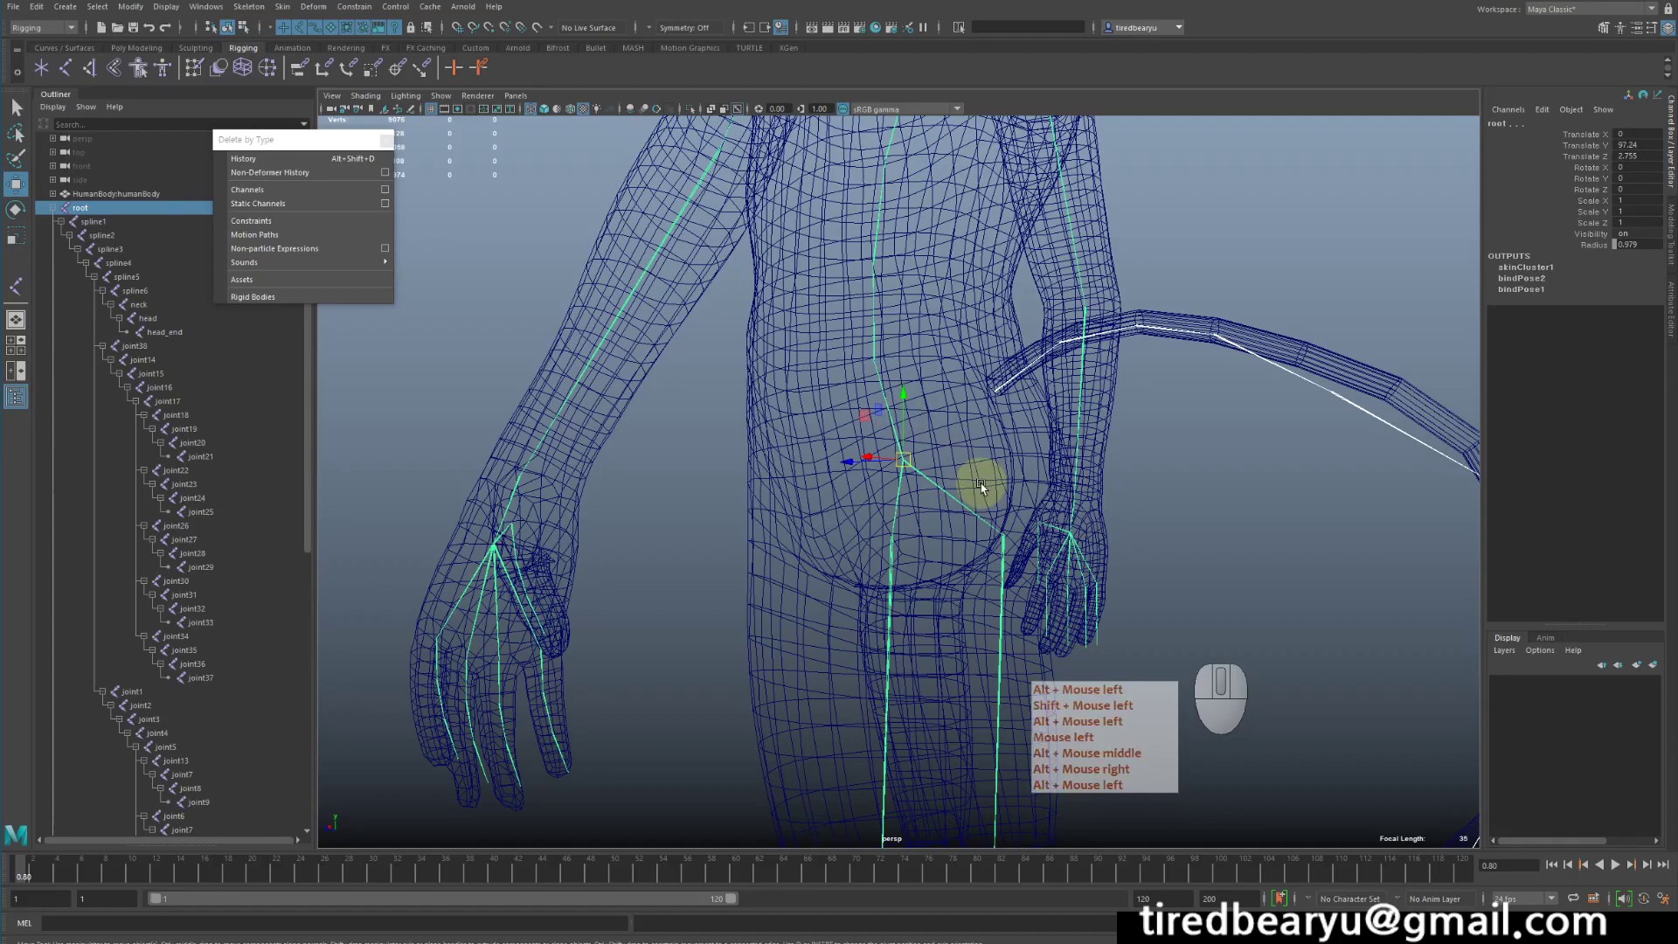
pyautogui.keyDown('alt'); pyautogui.moveTo(975, 479); pyautogui.dragTo(883, 438, button='right'); pyautogui.keyUp('alt')
pyautogui.keyDown('alt'); pyautogui.moveTo(883, 437); pyautogui.dragTo(893, 426); pyautogui.keyUp('alt')
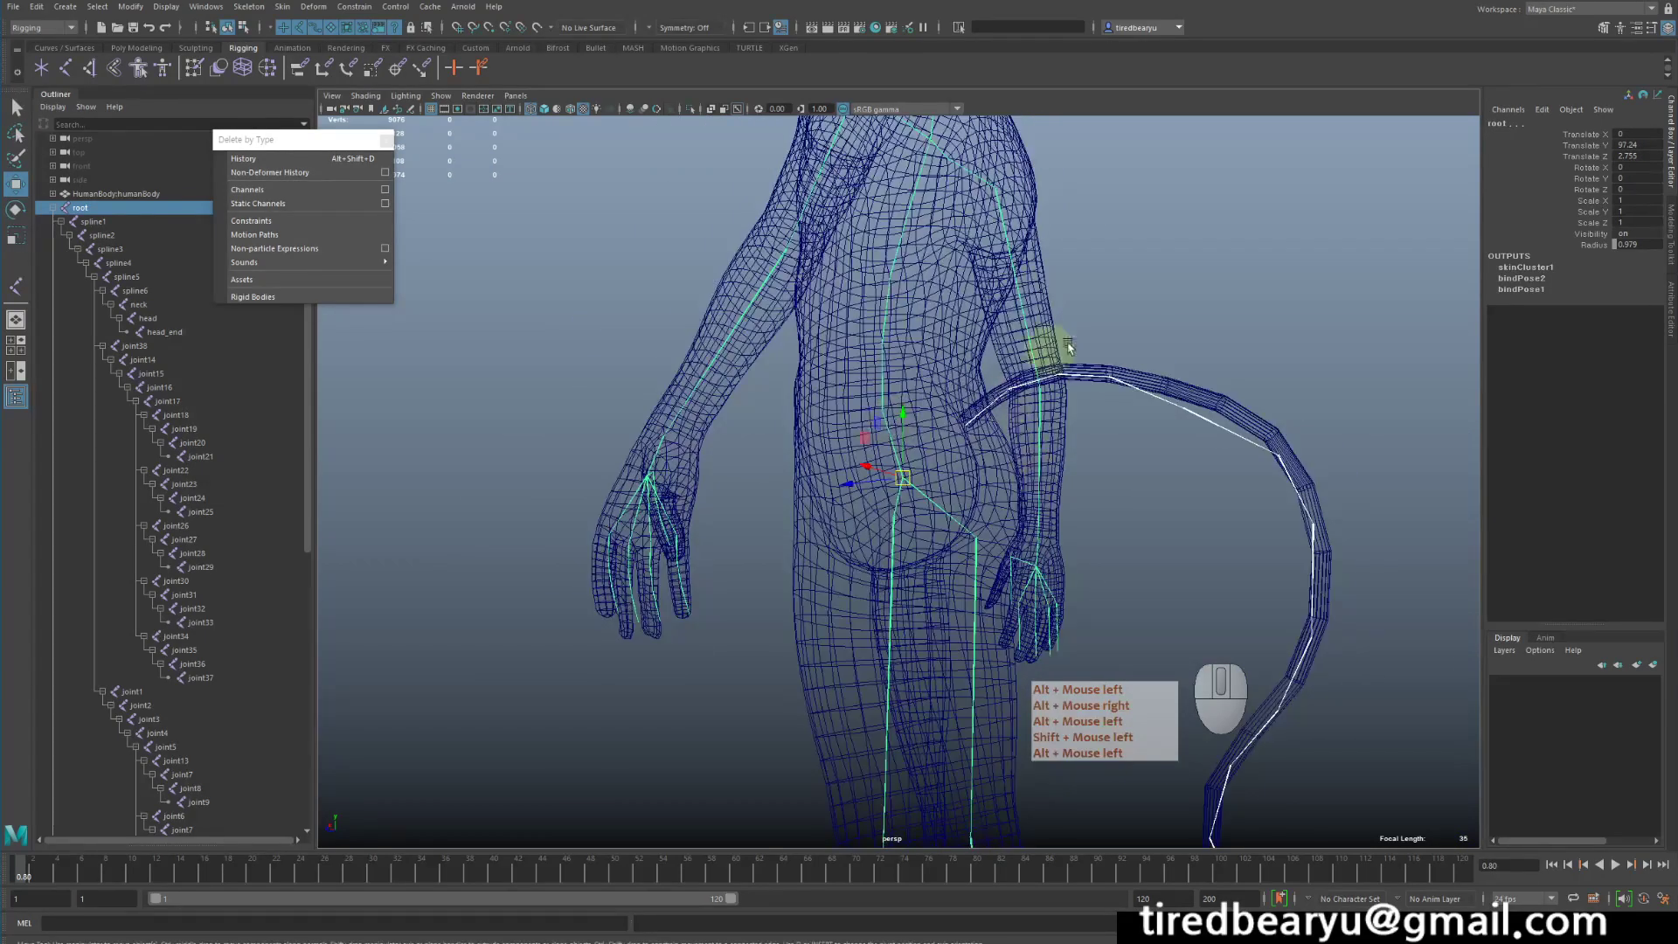
pyautogui.keyDown('alt'); pyautogui.moveTo(1234, 531); pyautogui.dragTo(1288, 499, button='middle'); pyautogui.keyUp('alt')
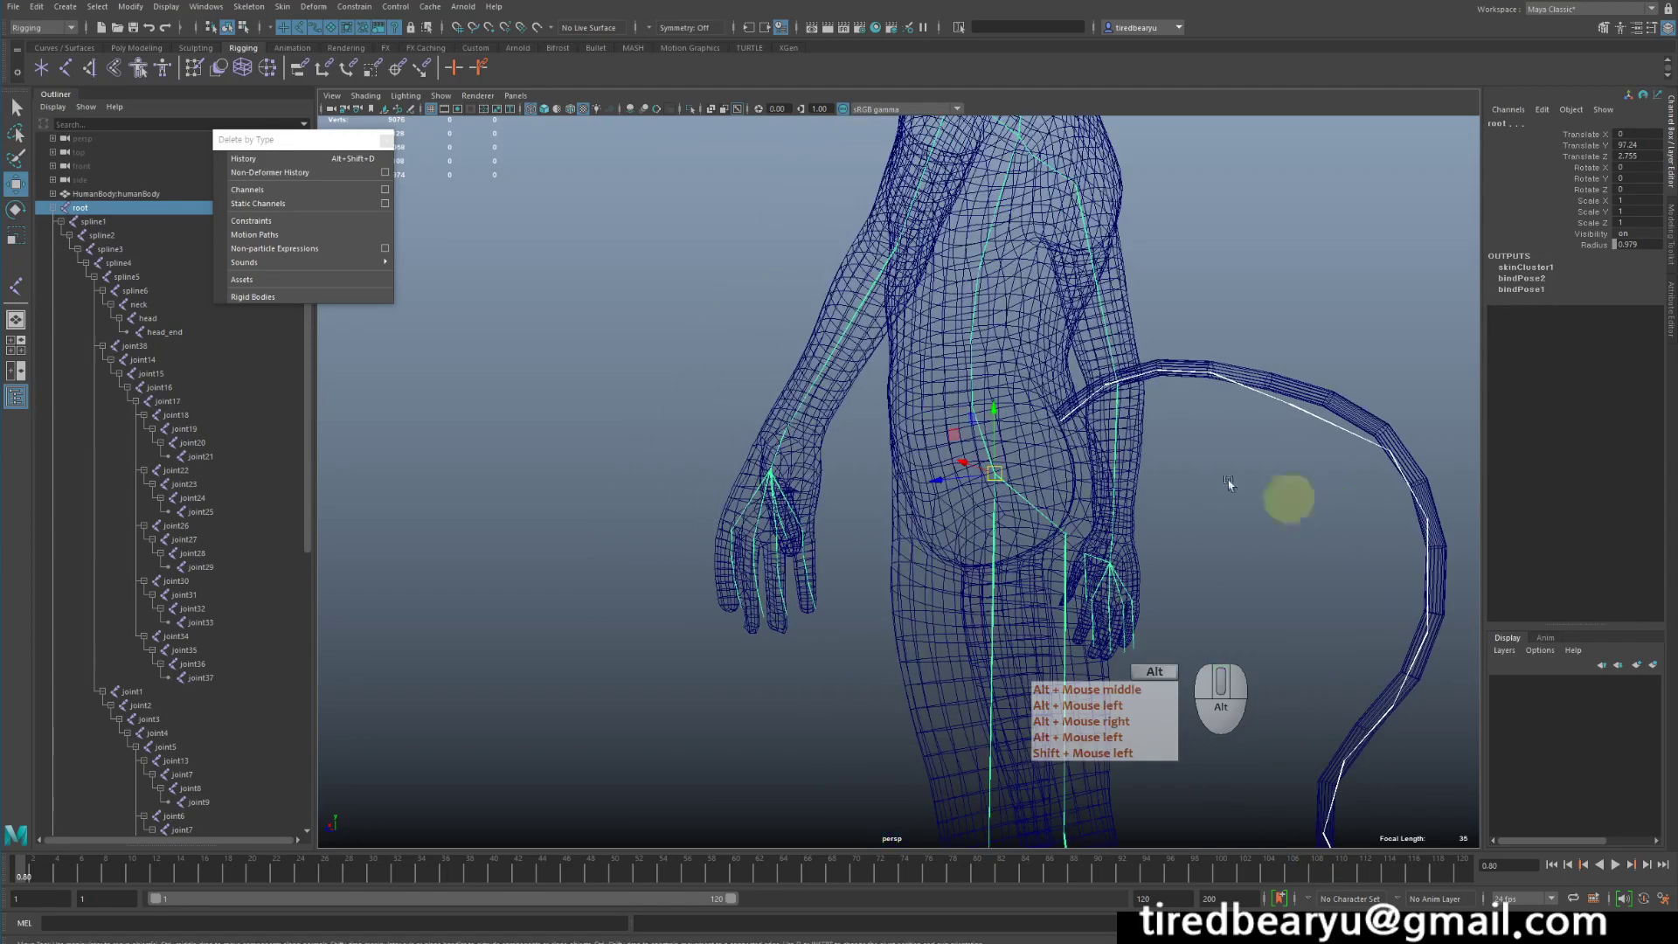
pyautogui.keyDown('alt'); pyautogui.moveTo(1288, 498); pyautogui.dragTo(1168, 480); pyautogui.keyUp('alt')
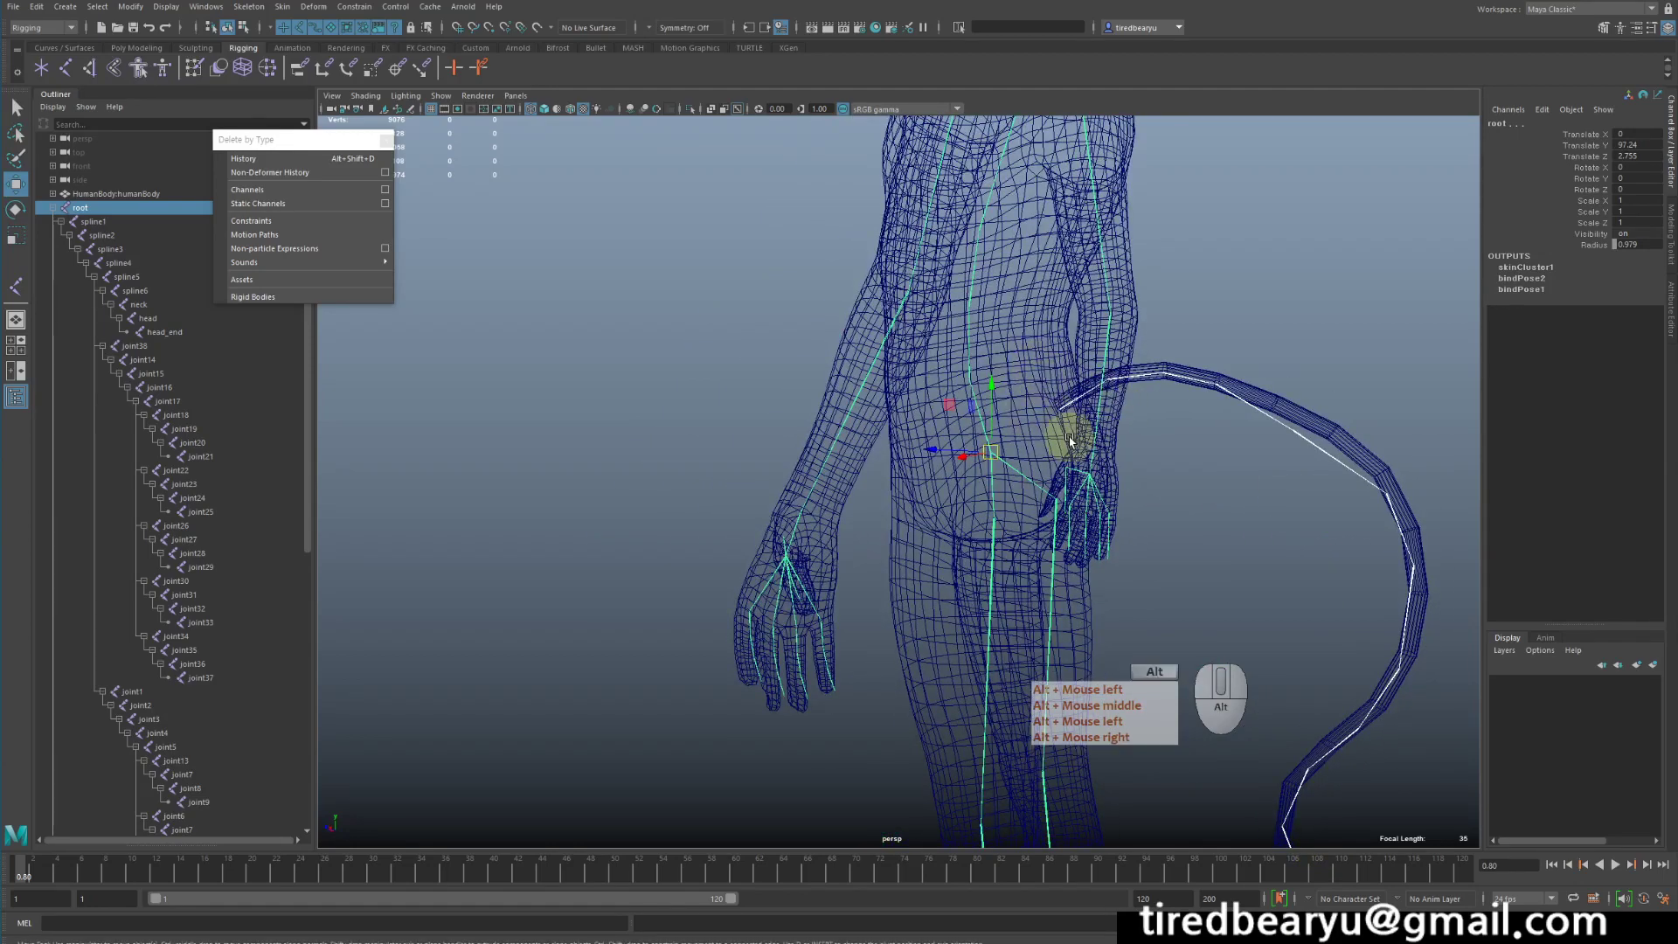
pyautogui.keyDown('alt'); pyautogui.moveTo(1070, 437); pyautogui.dragTo(1084, 420); pyautogui.keyUp('alt')
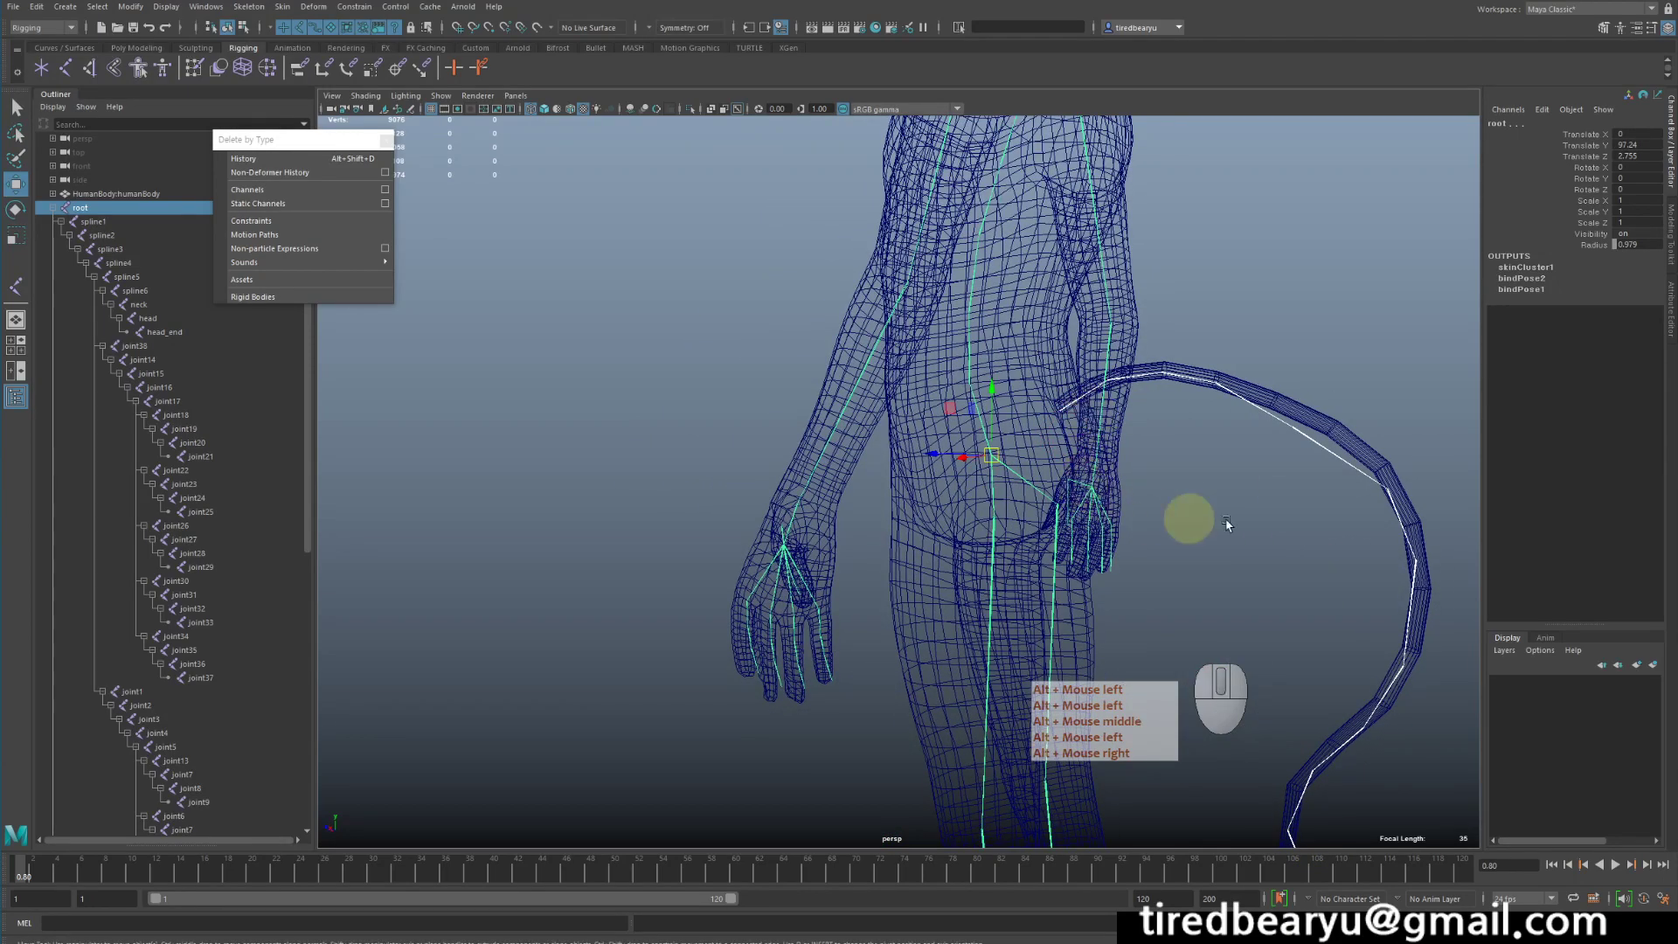
# Examine the root joint and the spline4 spine joint separately as possible parents for the tail chain.
pyautogui.click(929, 412)
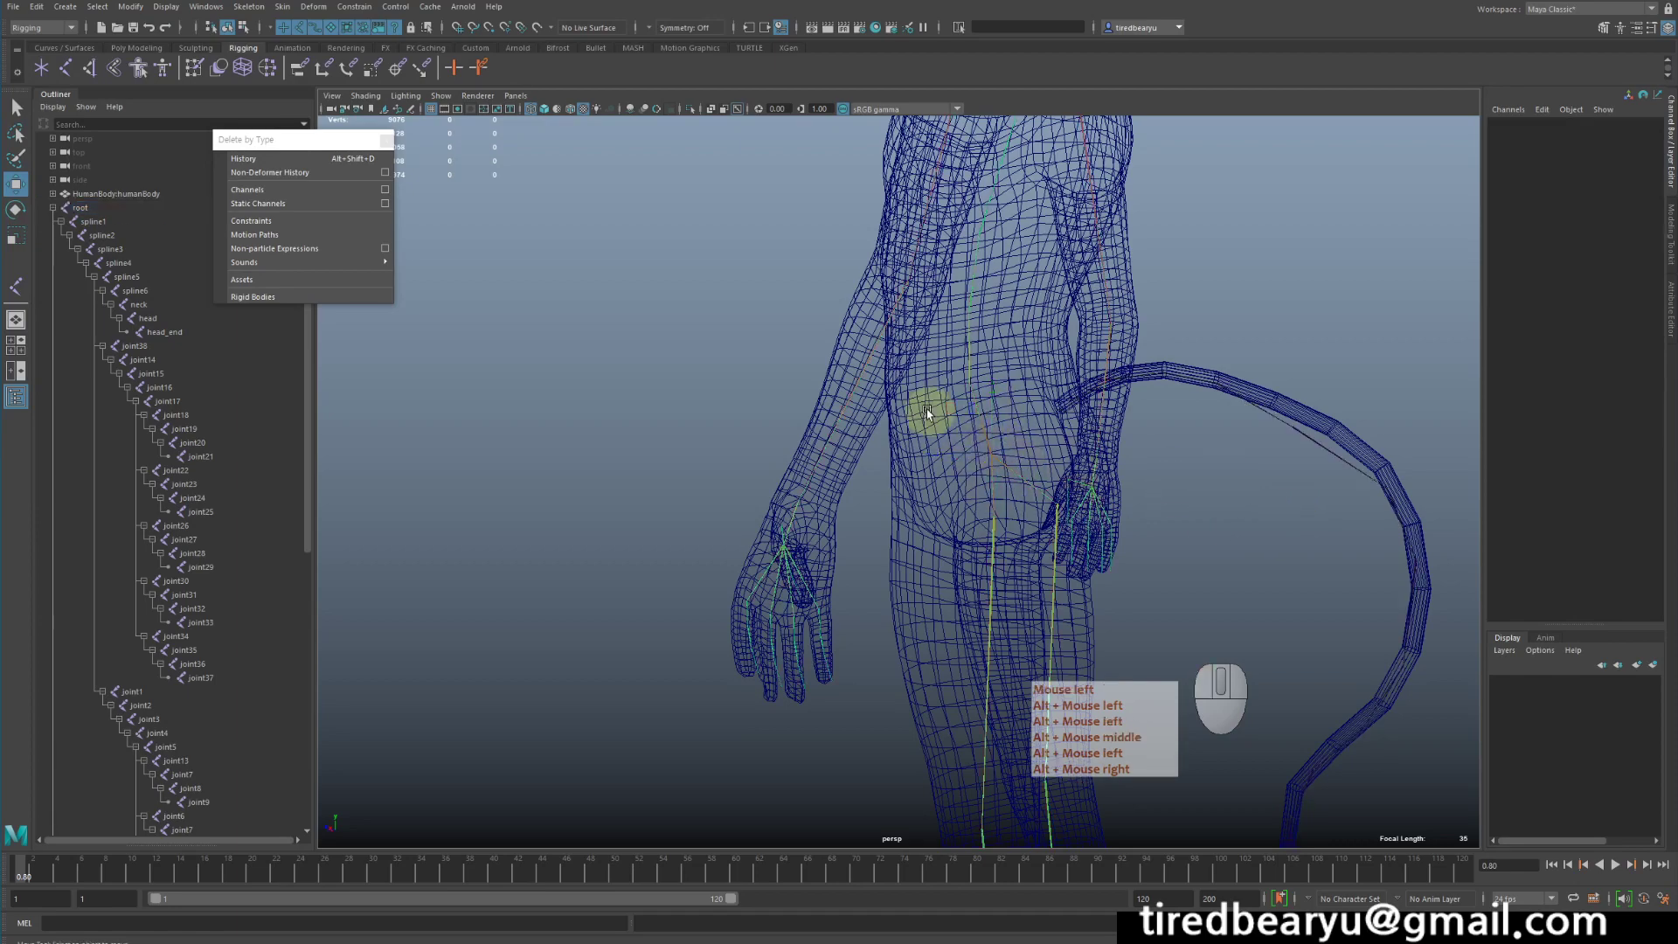
pyautogui.click(985, 446)
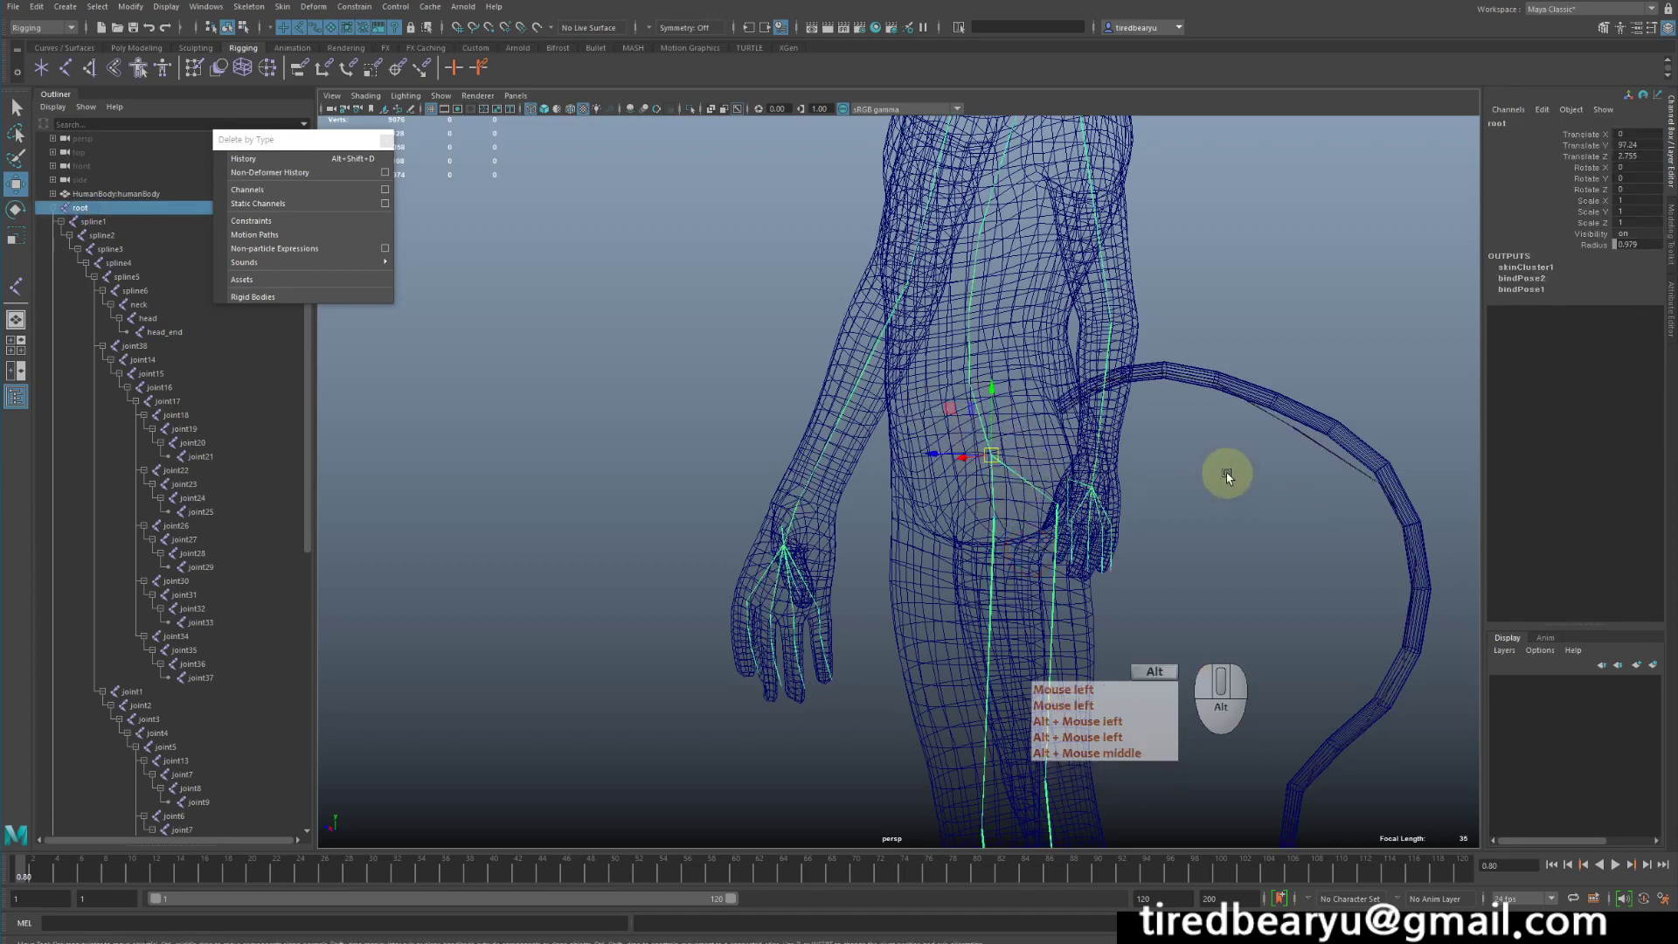
pyautogui.keyDown('alt'); pyautogui.moveTo(1225, 476); pyautogui.dragTo(1210, 457); pyautogui.keyUp('alt')
pyautogui.keyDown('alt'); pyautogui.moveTo(1167, 358); pyautogui.dragTo(1168, 443, button='middle'); pyautogui.keyUp('alt')
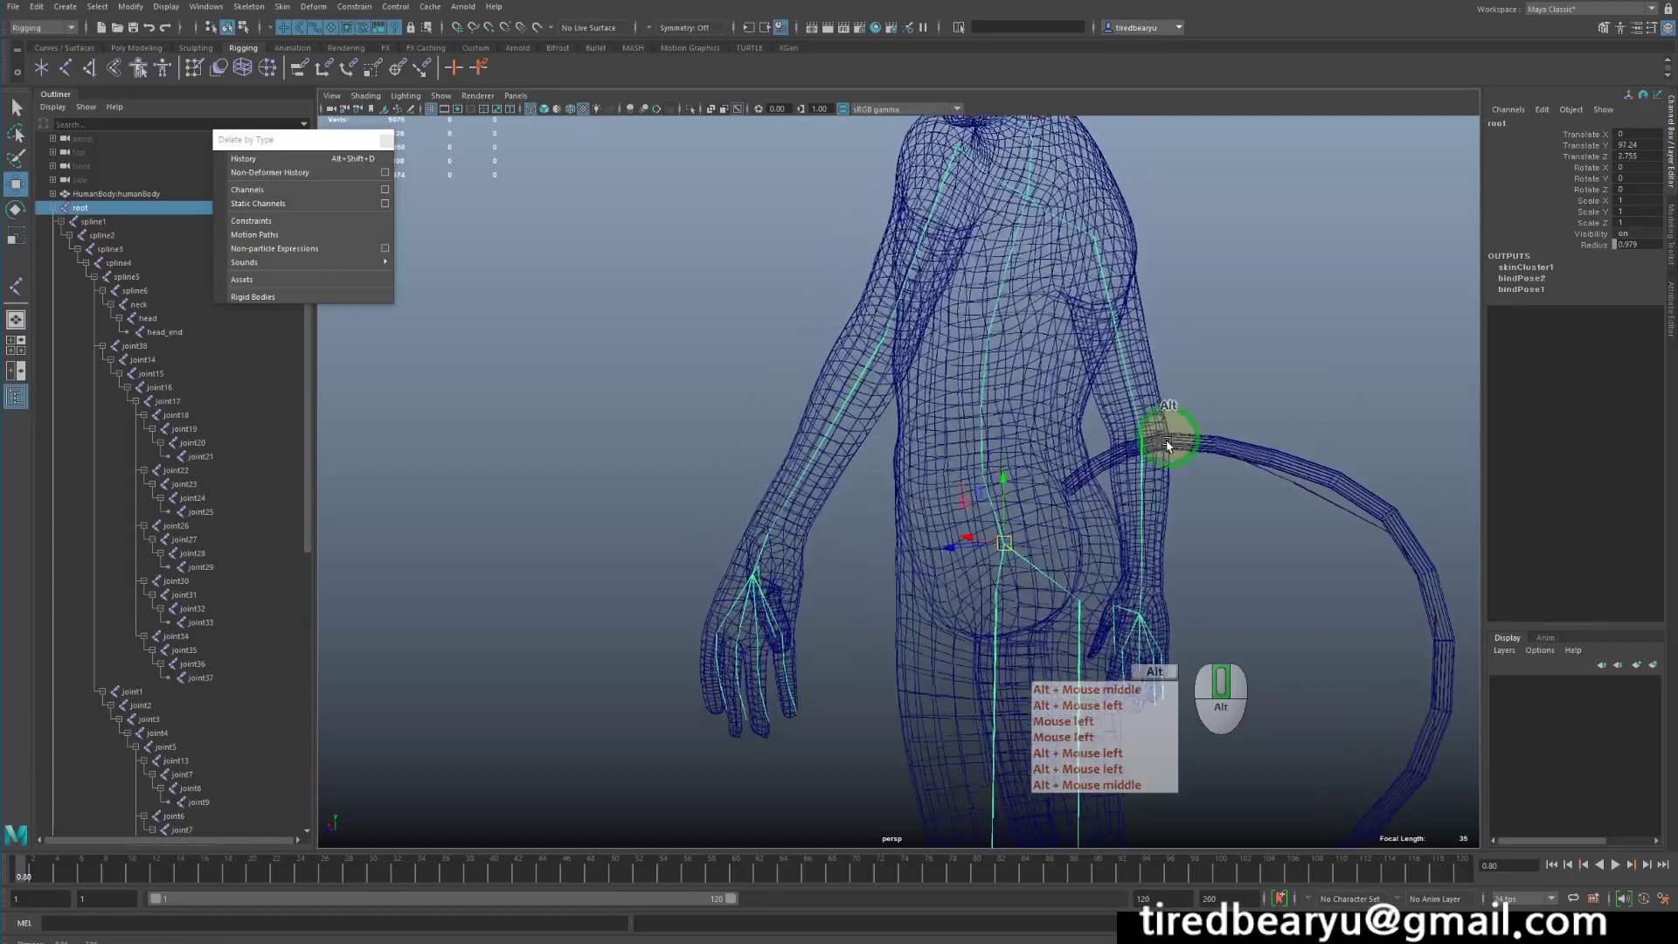
pyautogui.keyDown('alt'); pyautogui.moveTo(1169, 443); pyautogui.dragTo(1004, 329); pyautogui.keyUp('alt')
pyautogui.click(1120, 238)
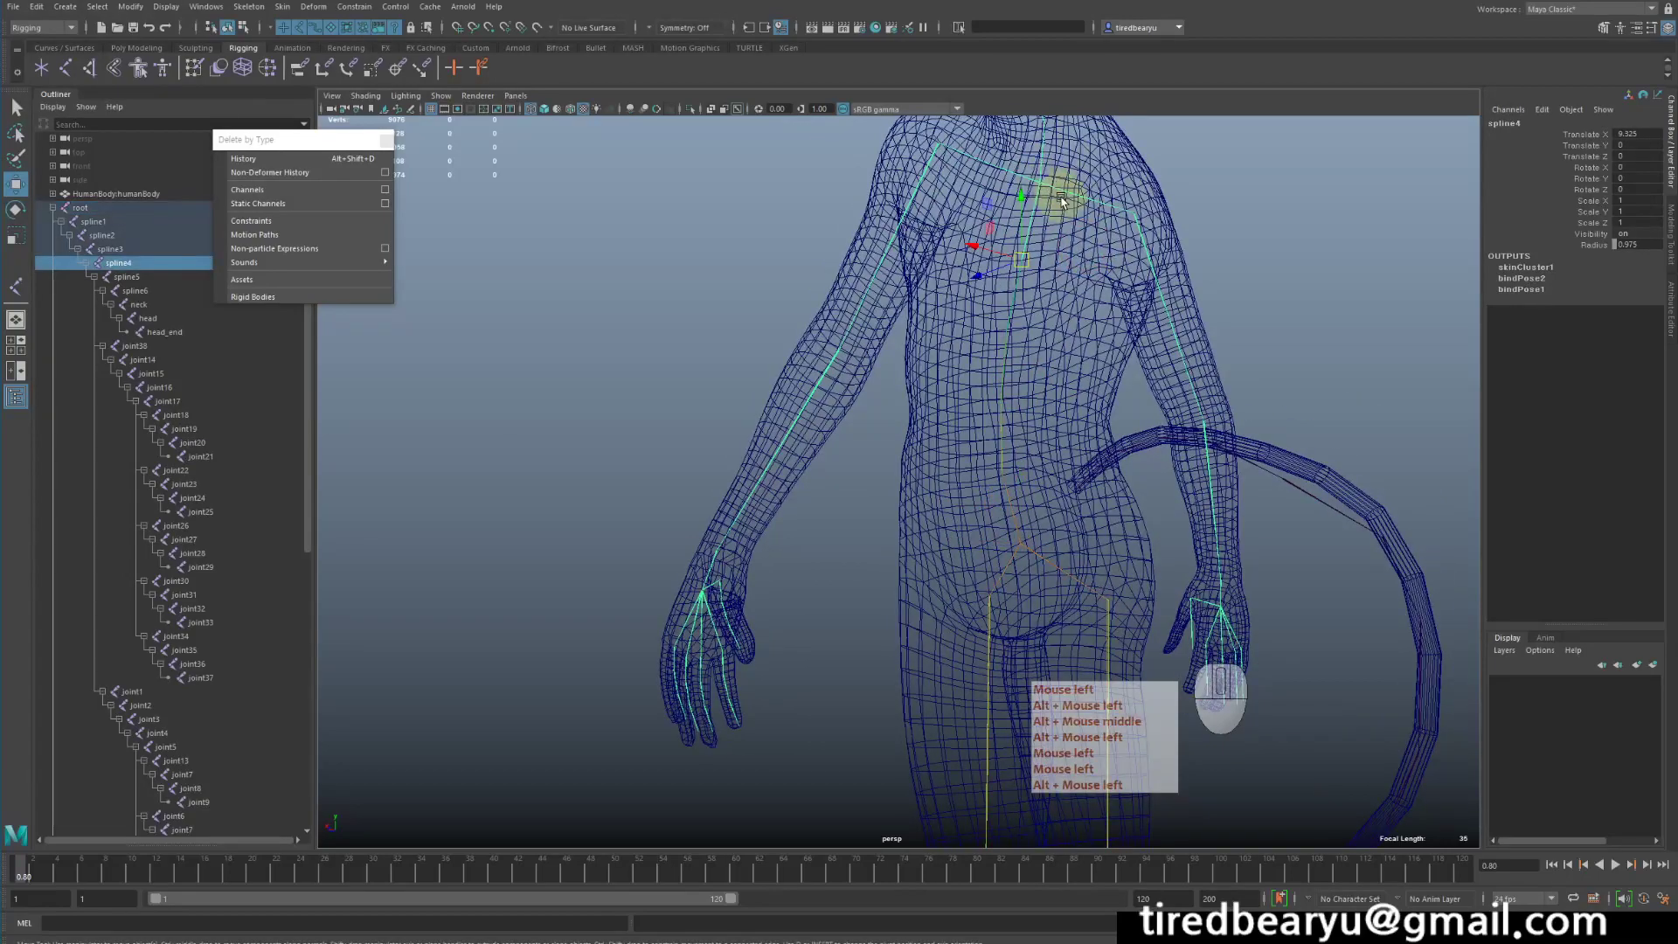
pyautogui.keyDown('alt'); pyautogui.moveTo(1094, 449); pyautogui.dragTo(1112, 510); pyautogui.keyUp('alt')
# Select the tail chain's first joint, add the body's root joint to the selection, and parent the tail chain to the root.
pyautogui.click(1080, 476)
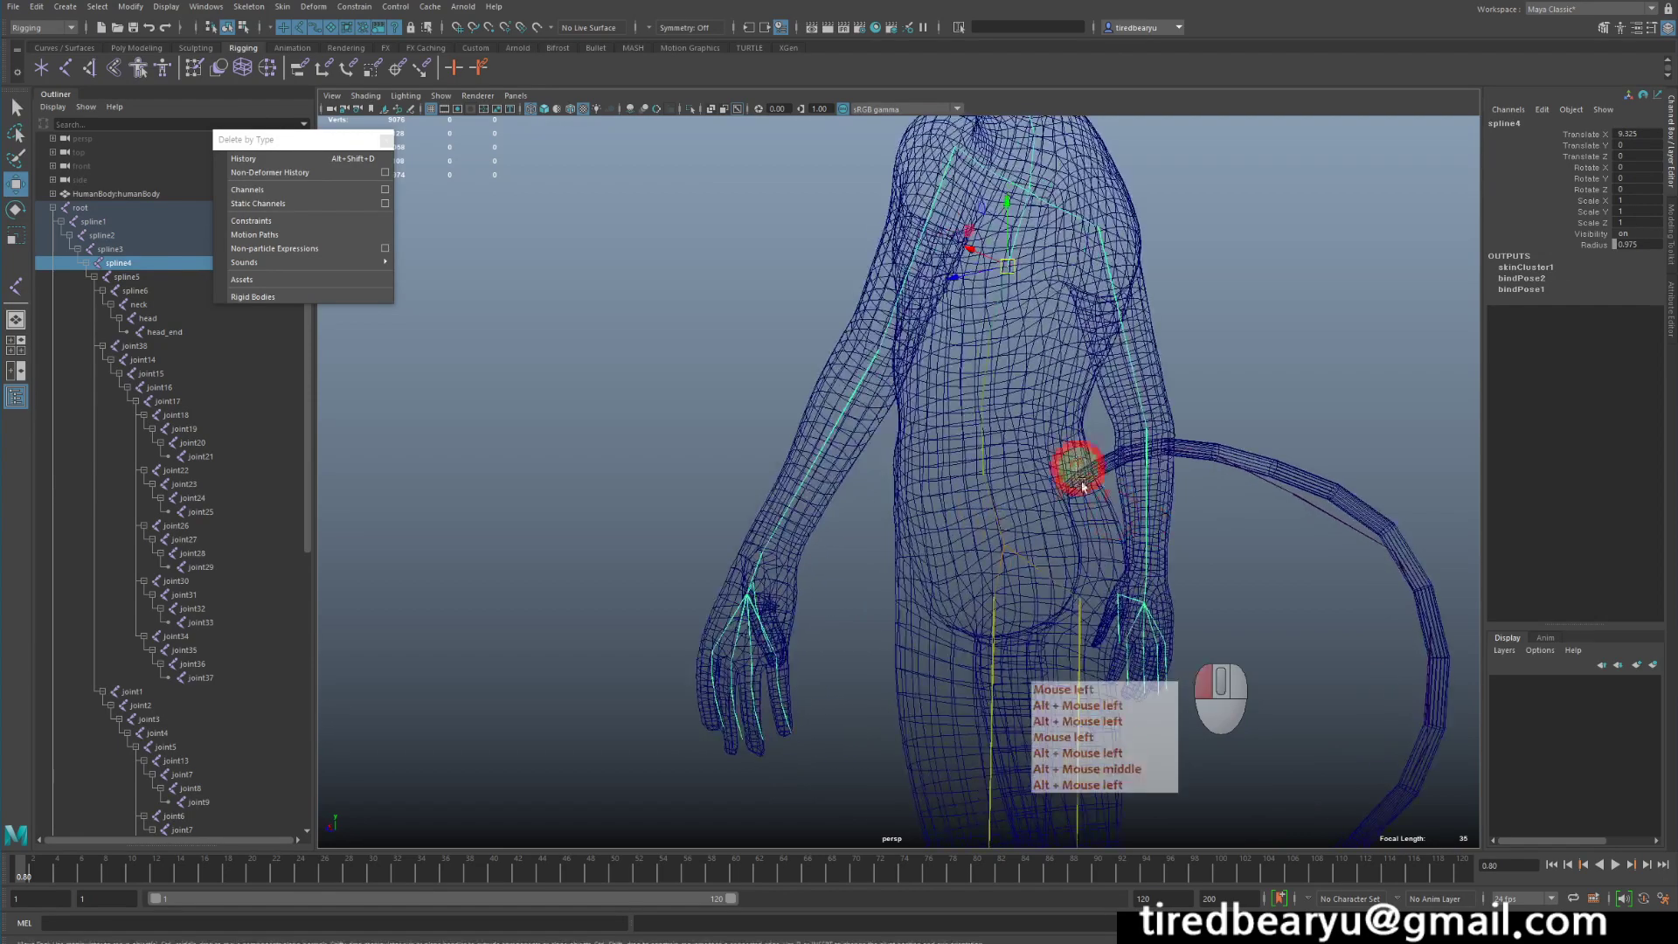
pyautogui.keyDown('shift'); pyautogui.click(1005, 552); pyautogui.keyUp('shift')
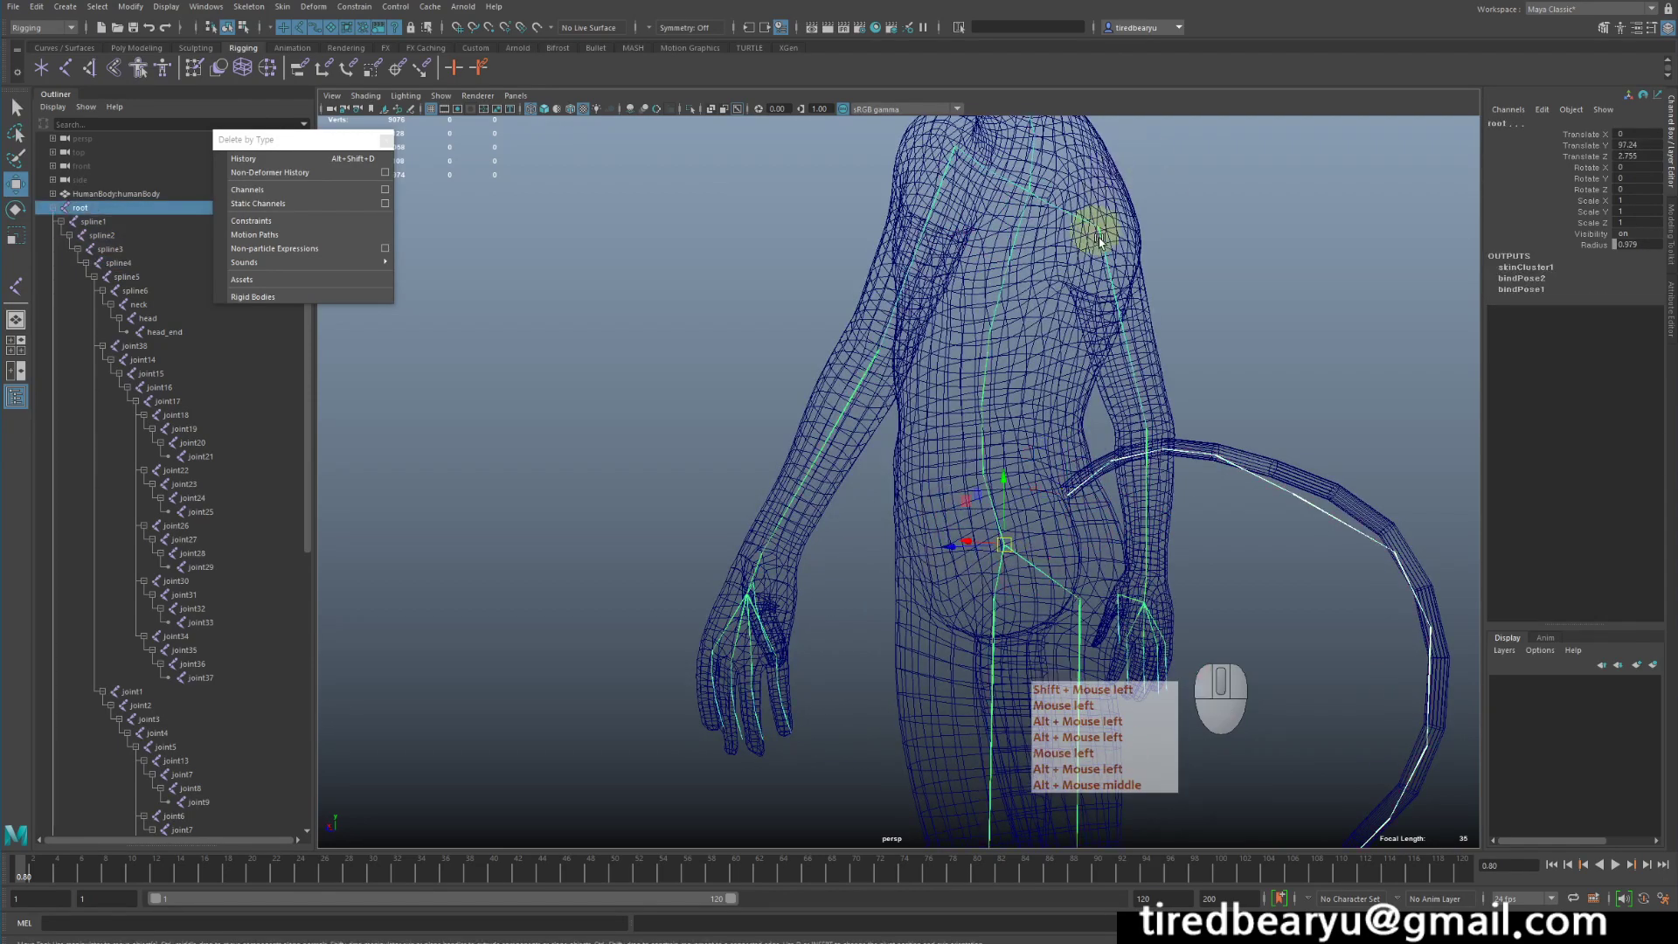
pyautogui.keyDown('alt'); pyautogui.moveTo(1085, 476); pyautogui.dragTo(1060, 461, button='middle'); pyautogui.keyUp('alt')
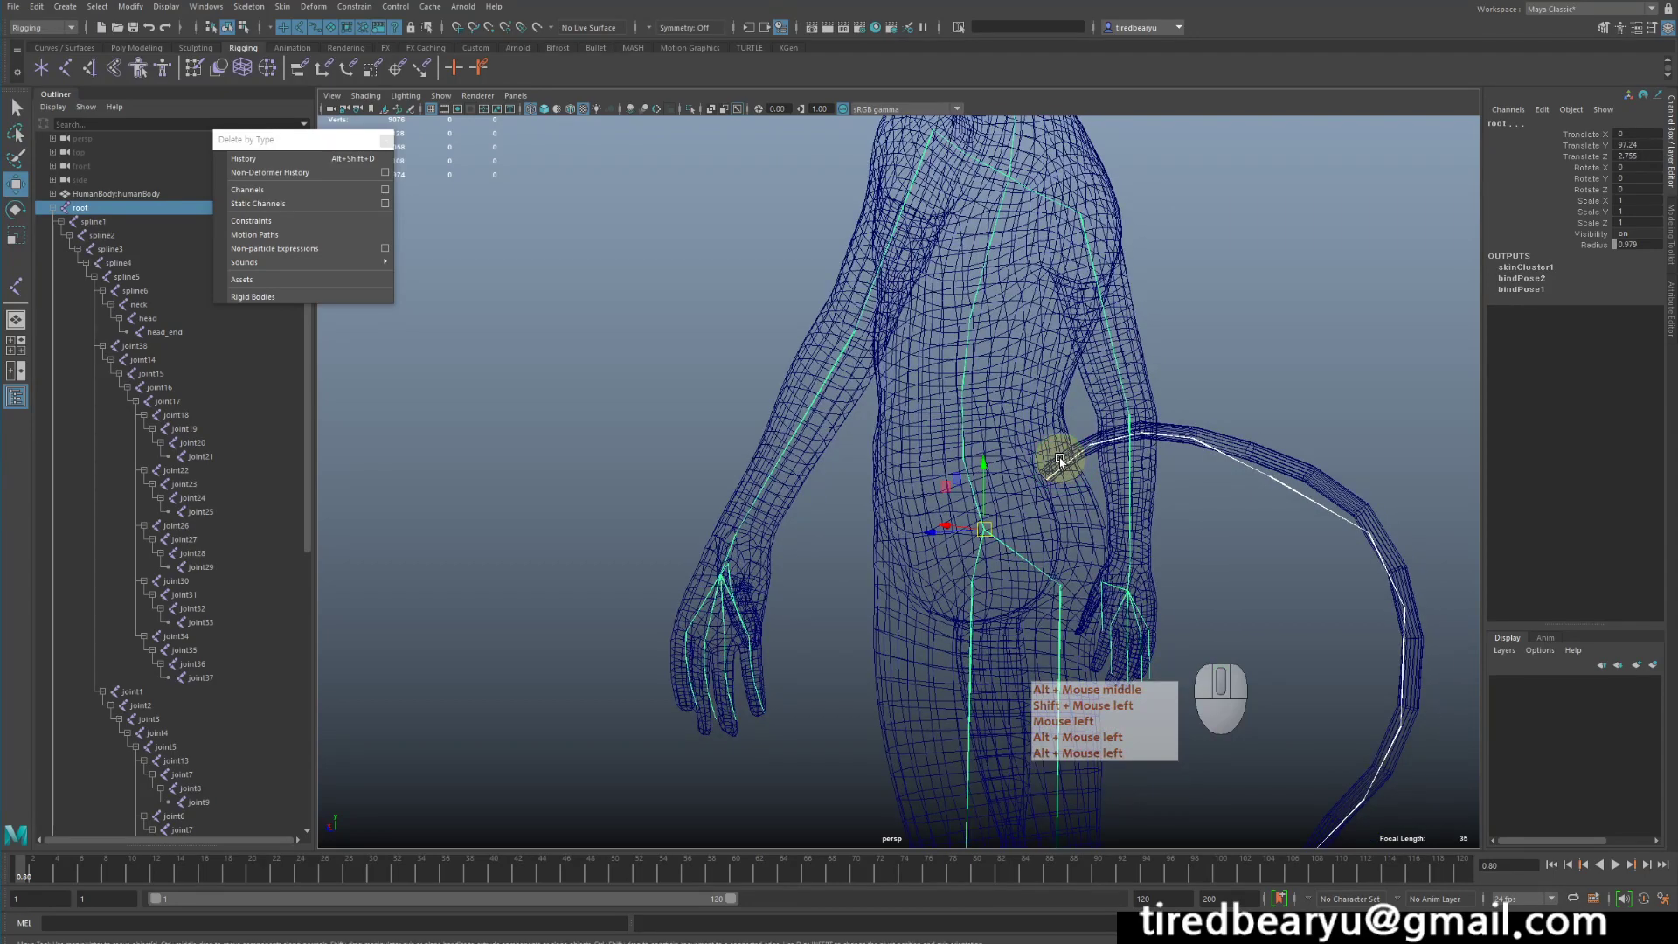
pyautogui.keyDown('alt'); pyautogui.moveTo(1060, 461); pyautogui.dragTo(1169, 547); pyautogui.keyUp('alt')
pyautogui.keyDown('alt'); pyautogui.moveTo(1168, 547); pyautogui.dragTo(1191, 603, button='middle'); pyautogui.keyUp('alt')
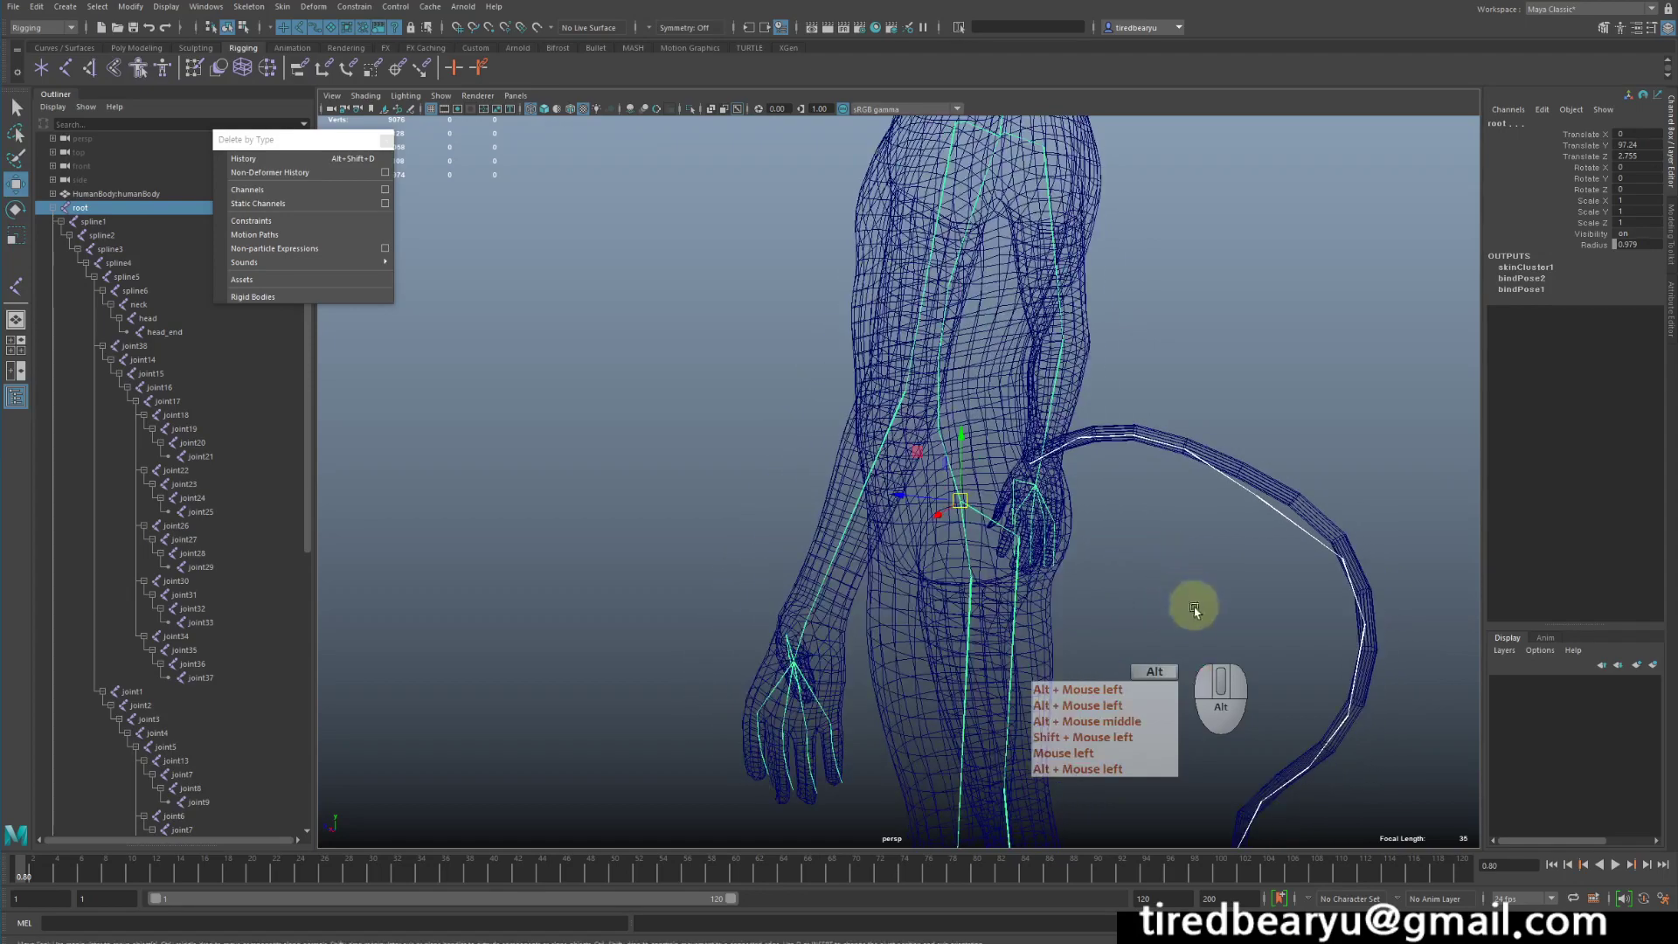
pyautogui.keyDown('alt'); pyautogui.moveTo(1191, 603); pyautogui.dragTo(1153, 522); pyautogui.keyUp('alt')
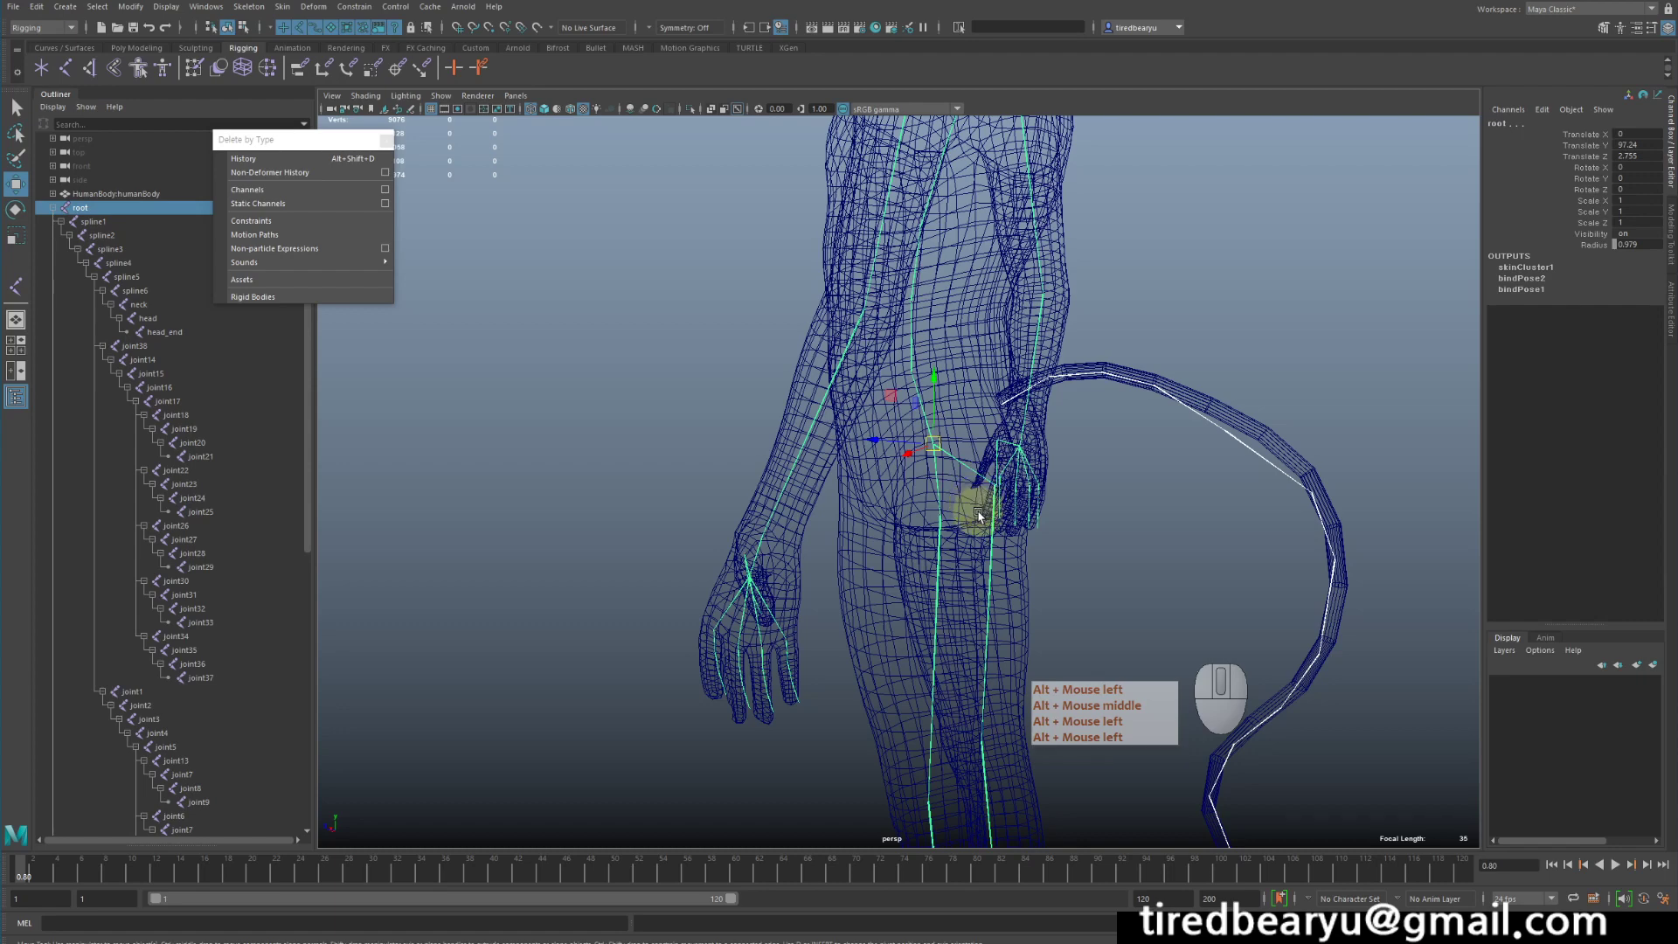
pyautogui.click(999, 546)
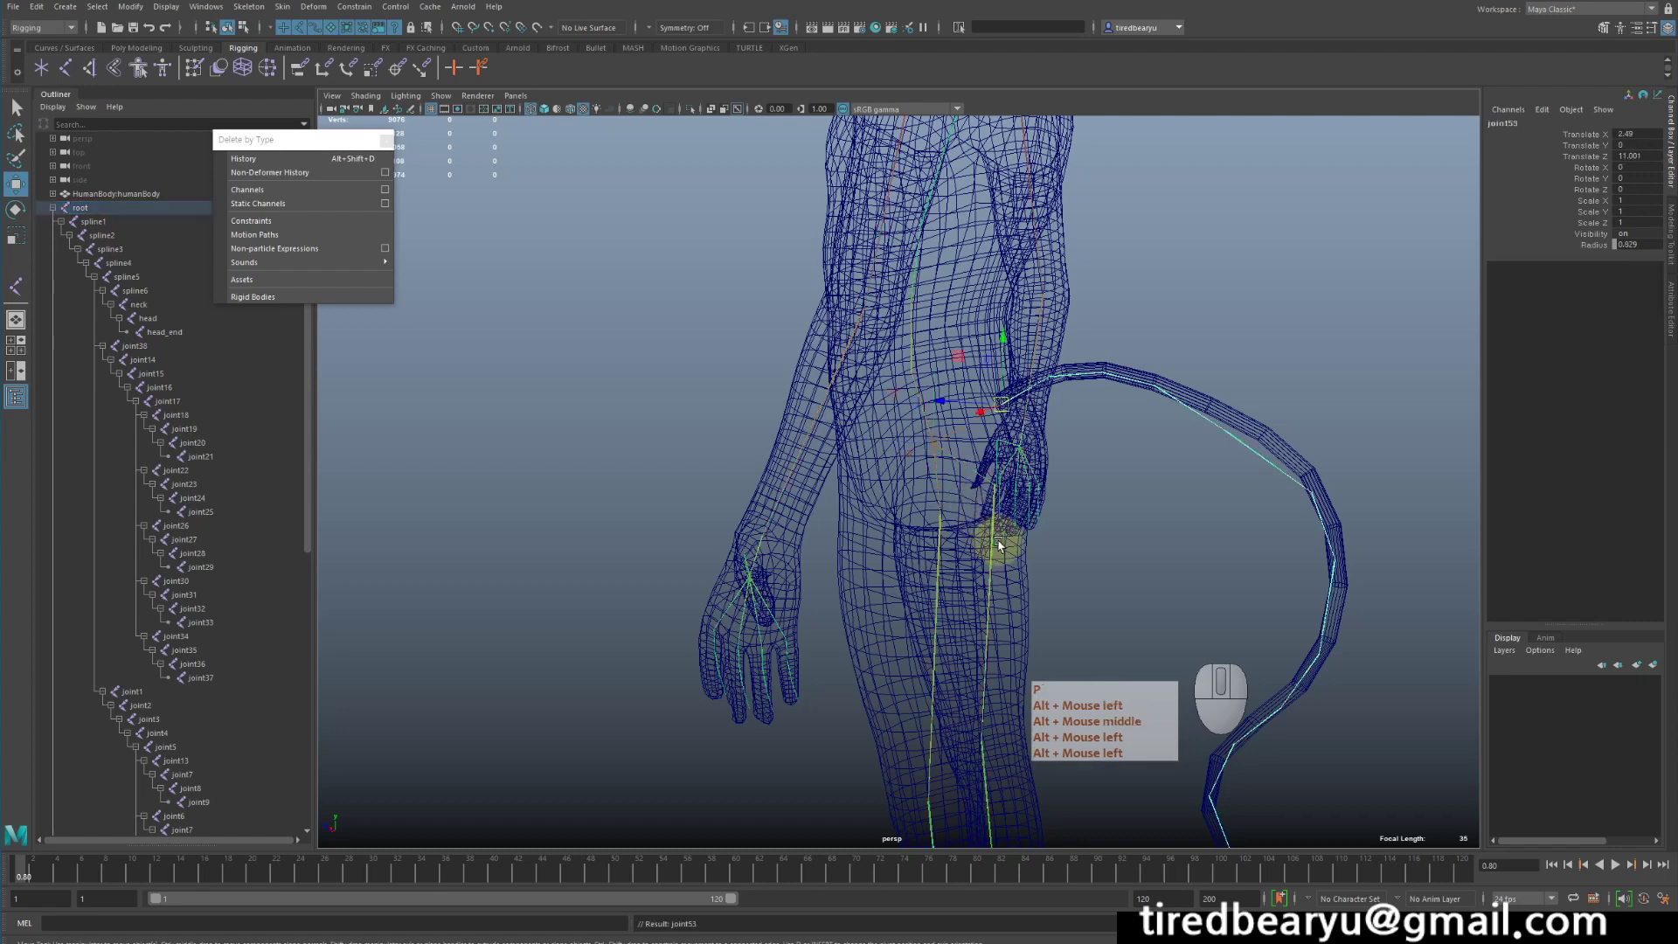
pyautogui.press('p')
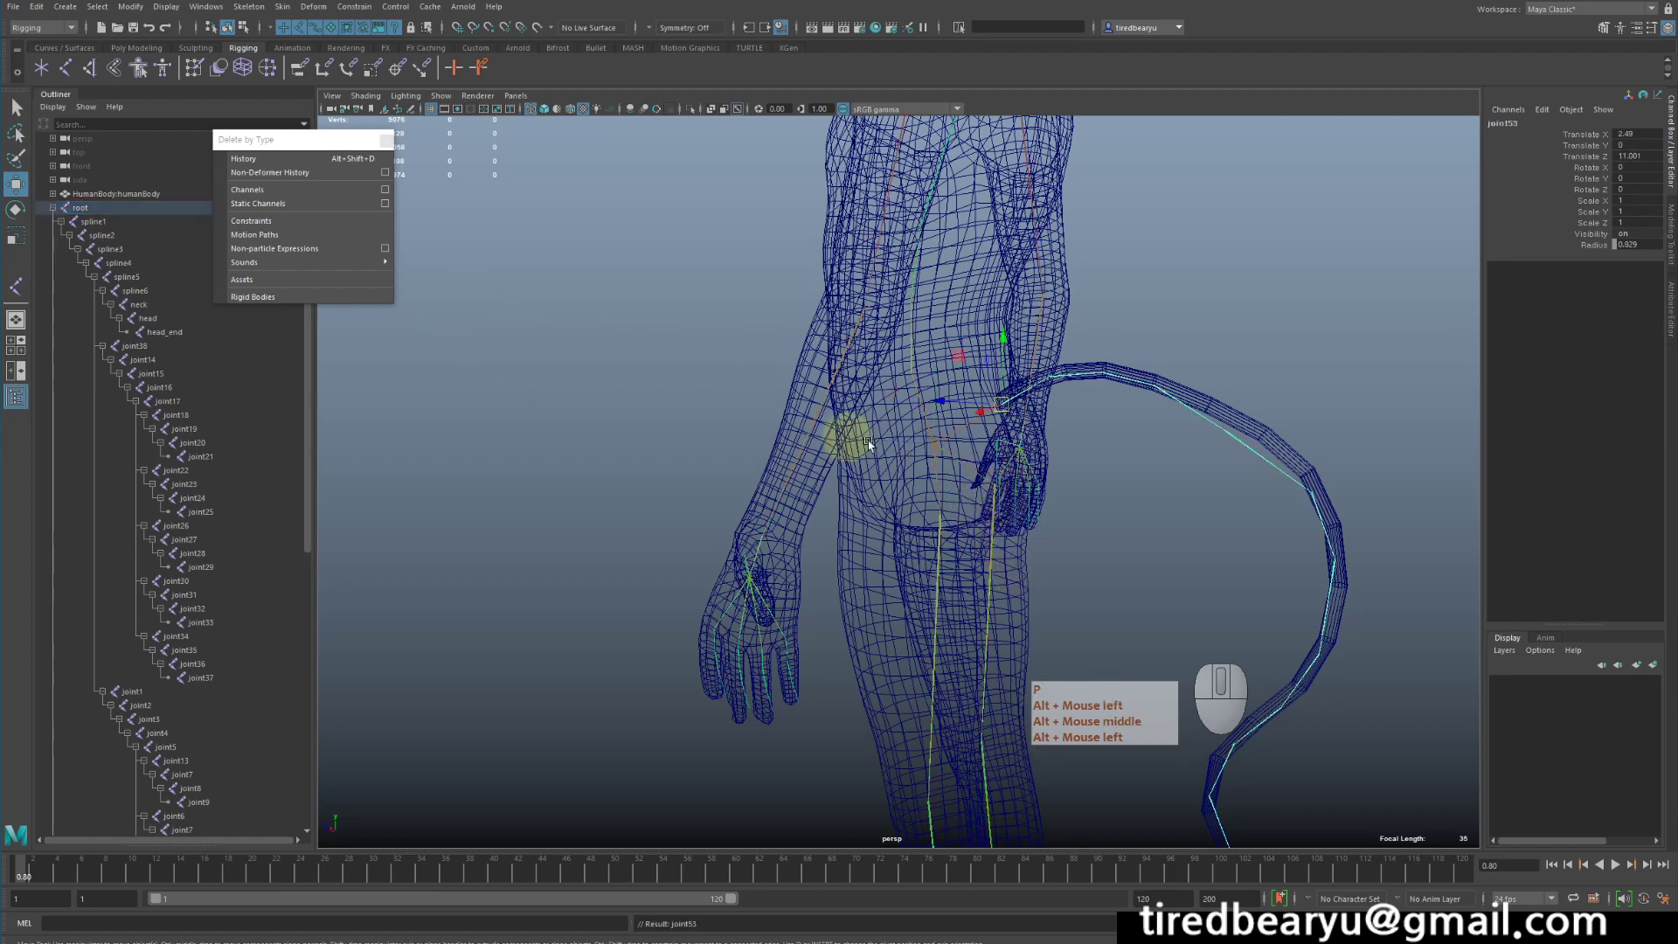
# Select the root joint, test-move the whole skeleton twice and undo both moves.
pyautogui.click(959, 523)
pyautogui.keyDown('alt'); pyautogui.moveTo(965, 521); pyautogui.dragTo(956, 542, button='right'); pyautogui.keyUp('alt')
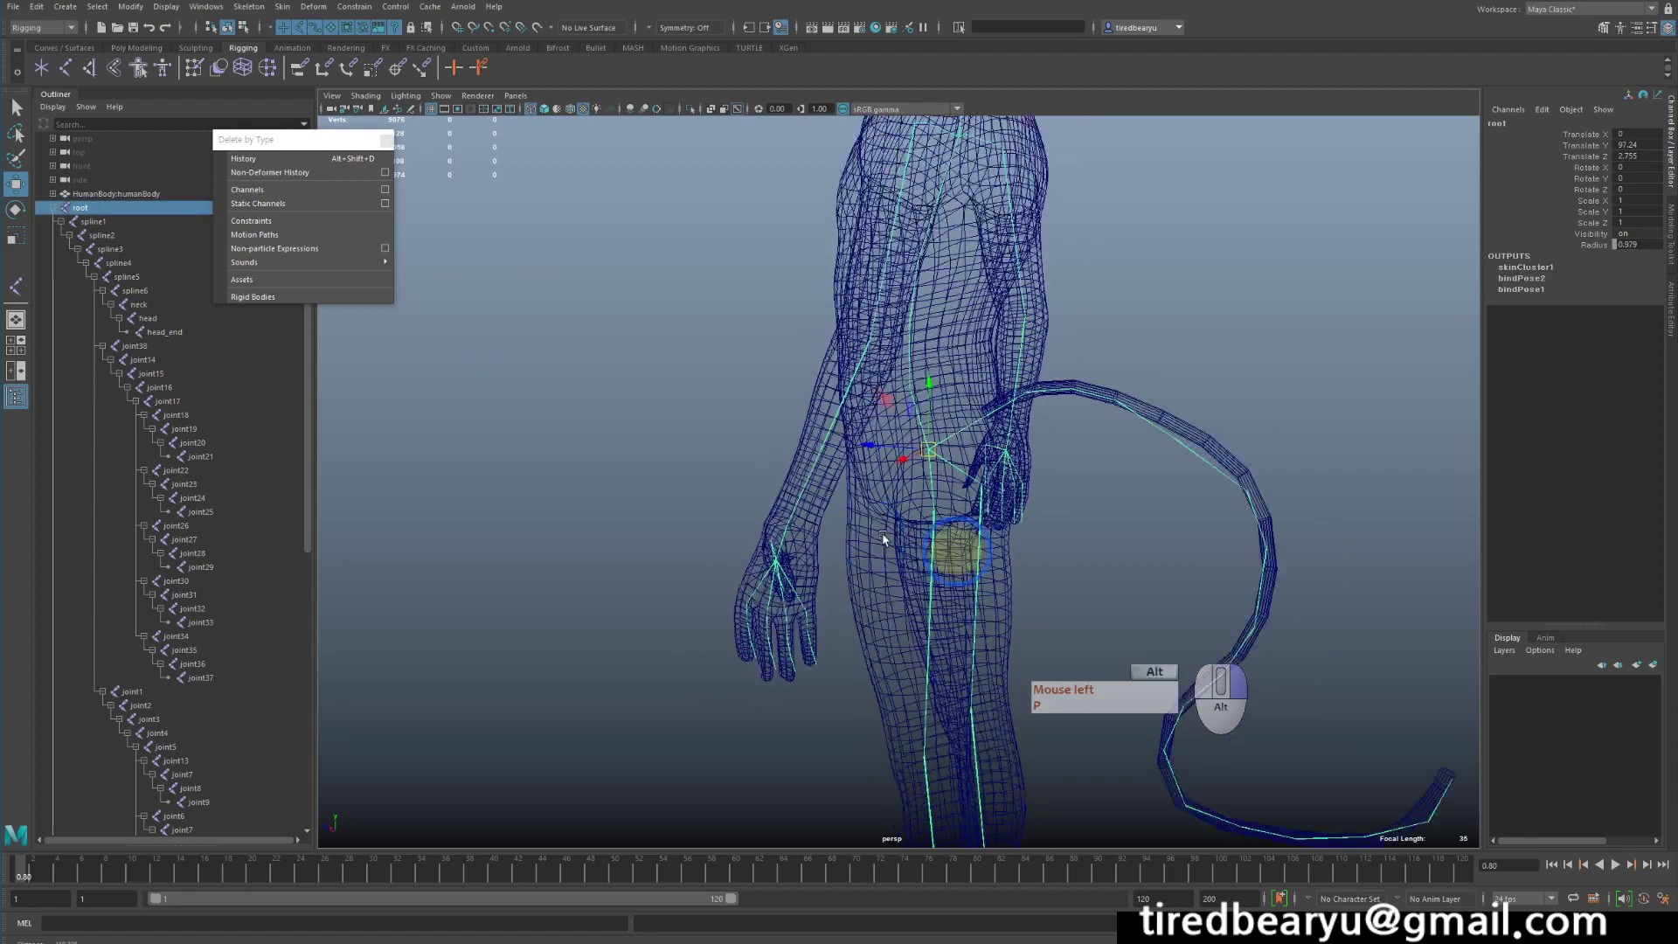
pyautogui.keyDown('alt'); pyautogui.moveTo(956, 543); pyautogui.dragTo(918, 475); pyautogui.keyUp('alt')
pyautogui.keyDown('alt'); pyautogui.moveTo(947, 504); pyautogui.dragTo(925, 364, button='middle'); pyautogui.keyUp('alt')
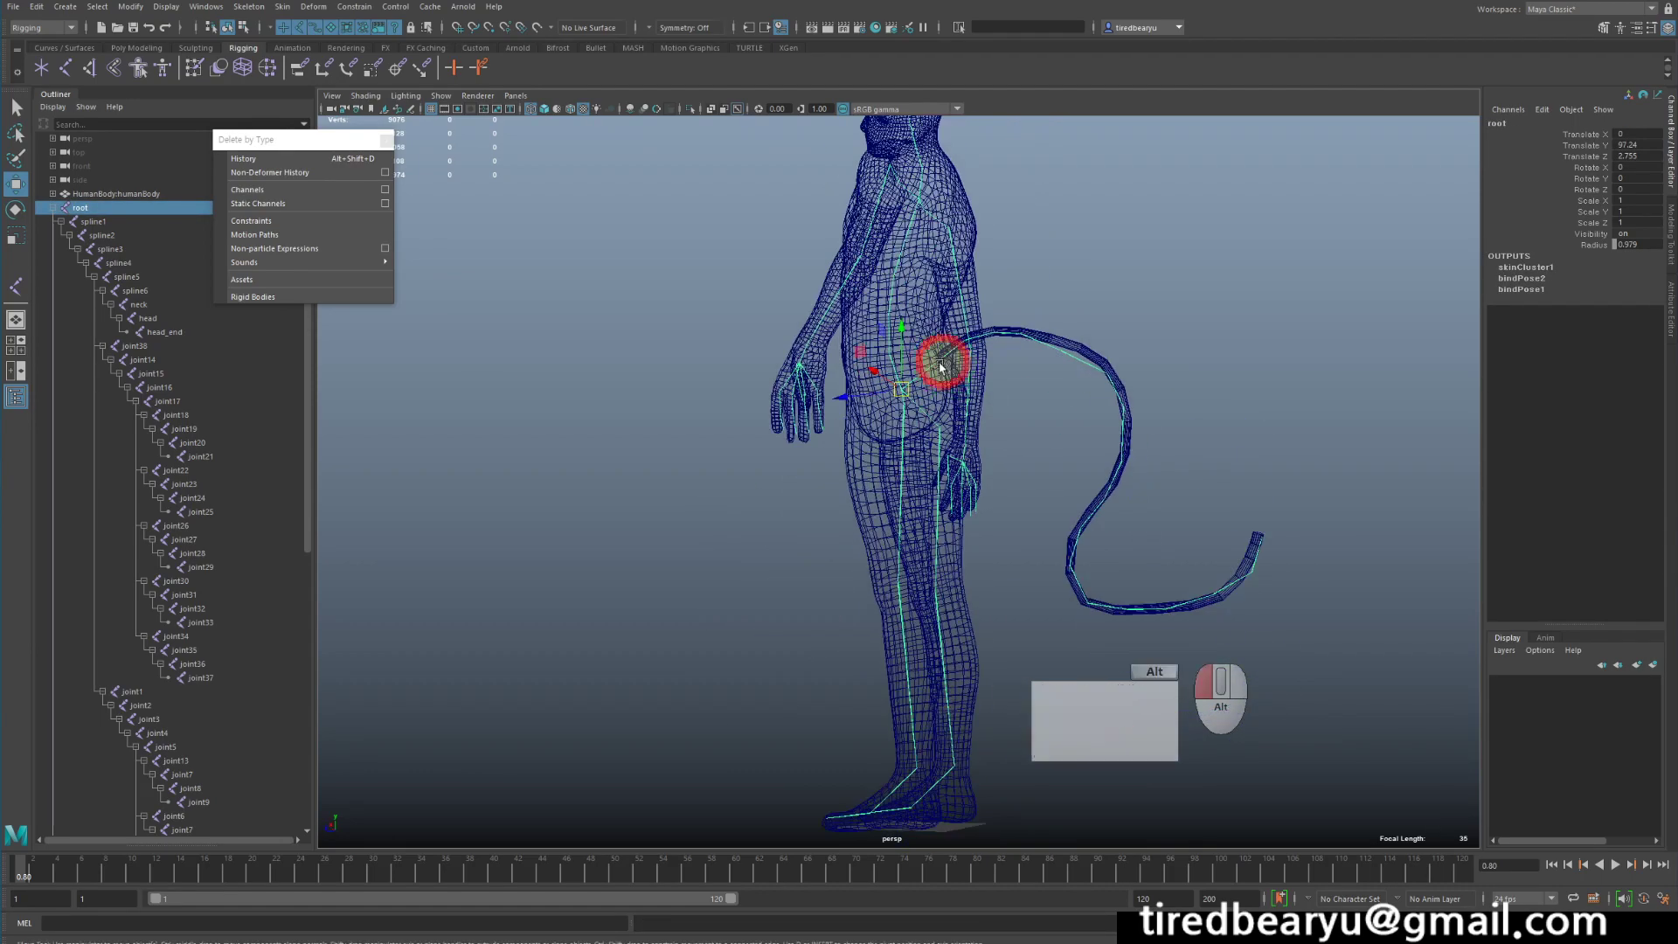
pyautogui.keyDown('alt'); pyautogui.moveTo(924, 363); pyautogui.dragTo(872, 374); pyautogui.keyUp('alt')
pyautogui.moveTo(965, 461); pyautogui.dragTo(922, 400, button='middle')
pyautogui.press('z')
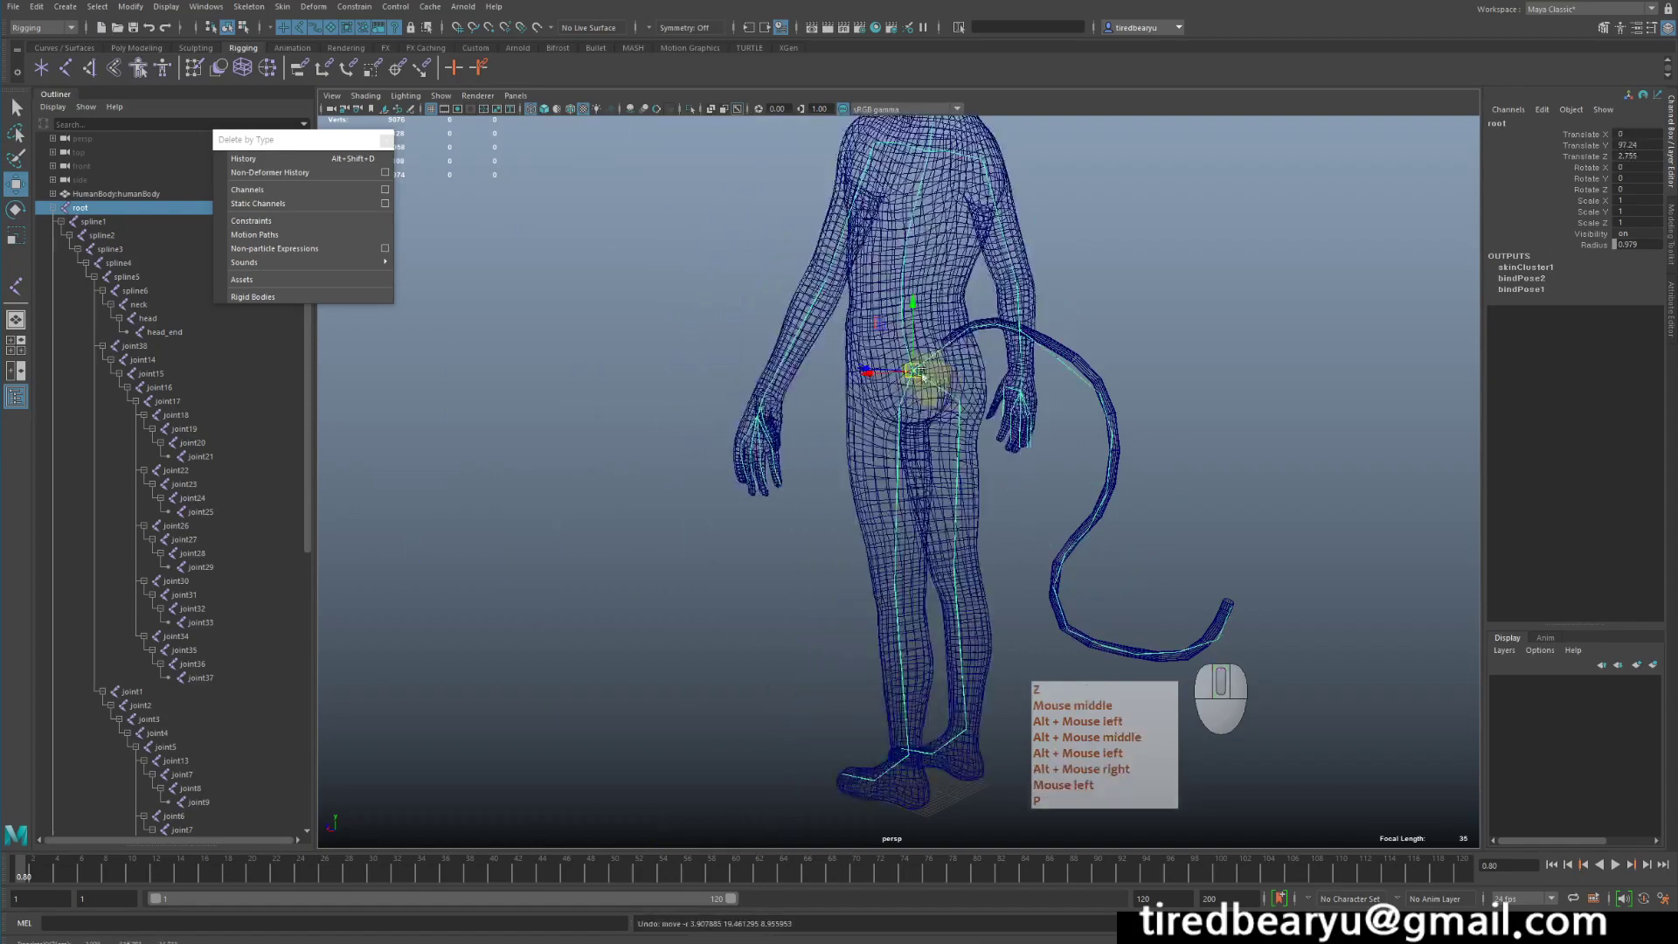
pyautogui.moveTo(1247, 456); pyautogui.dragTo(993, 423, button='middle')
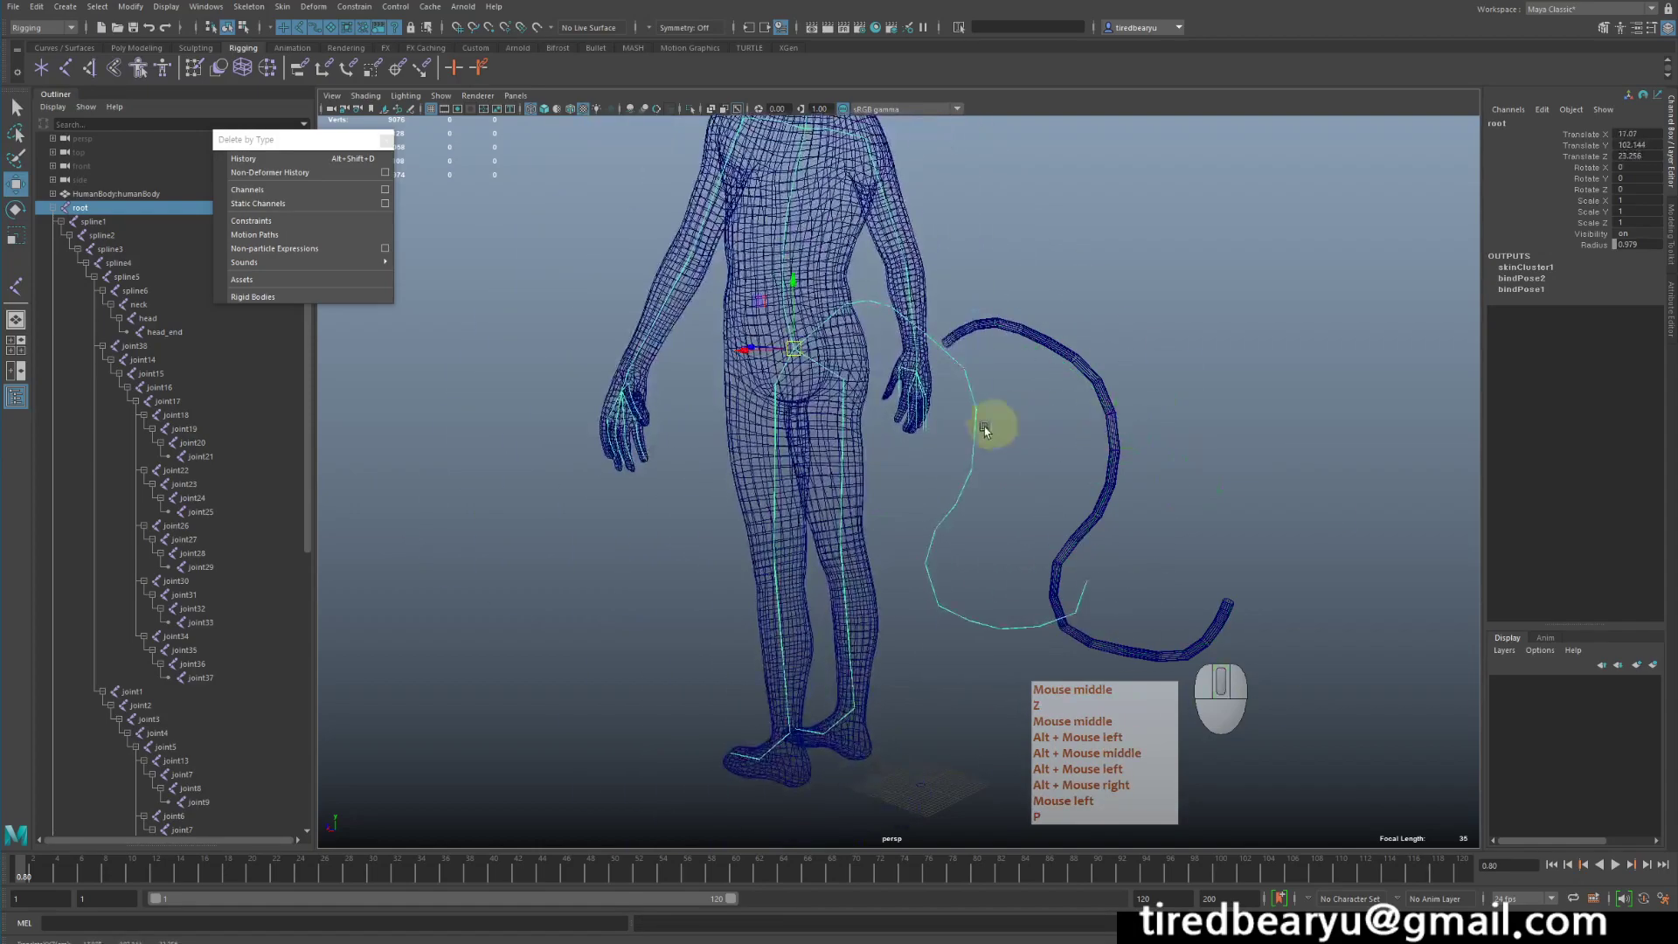
pyautogui.press('z')
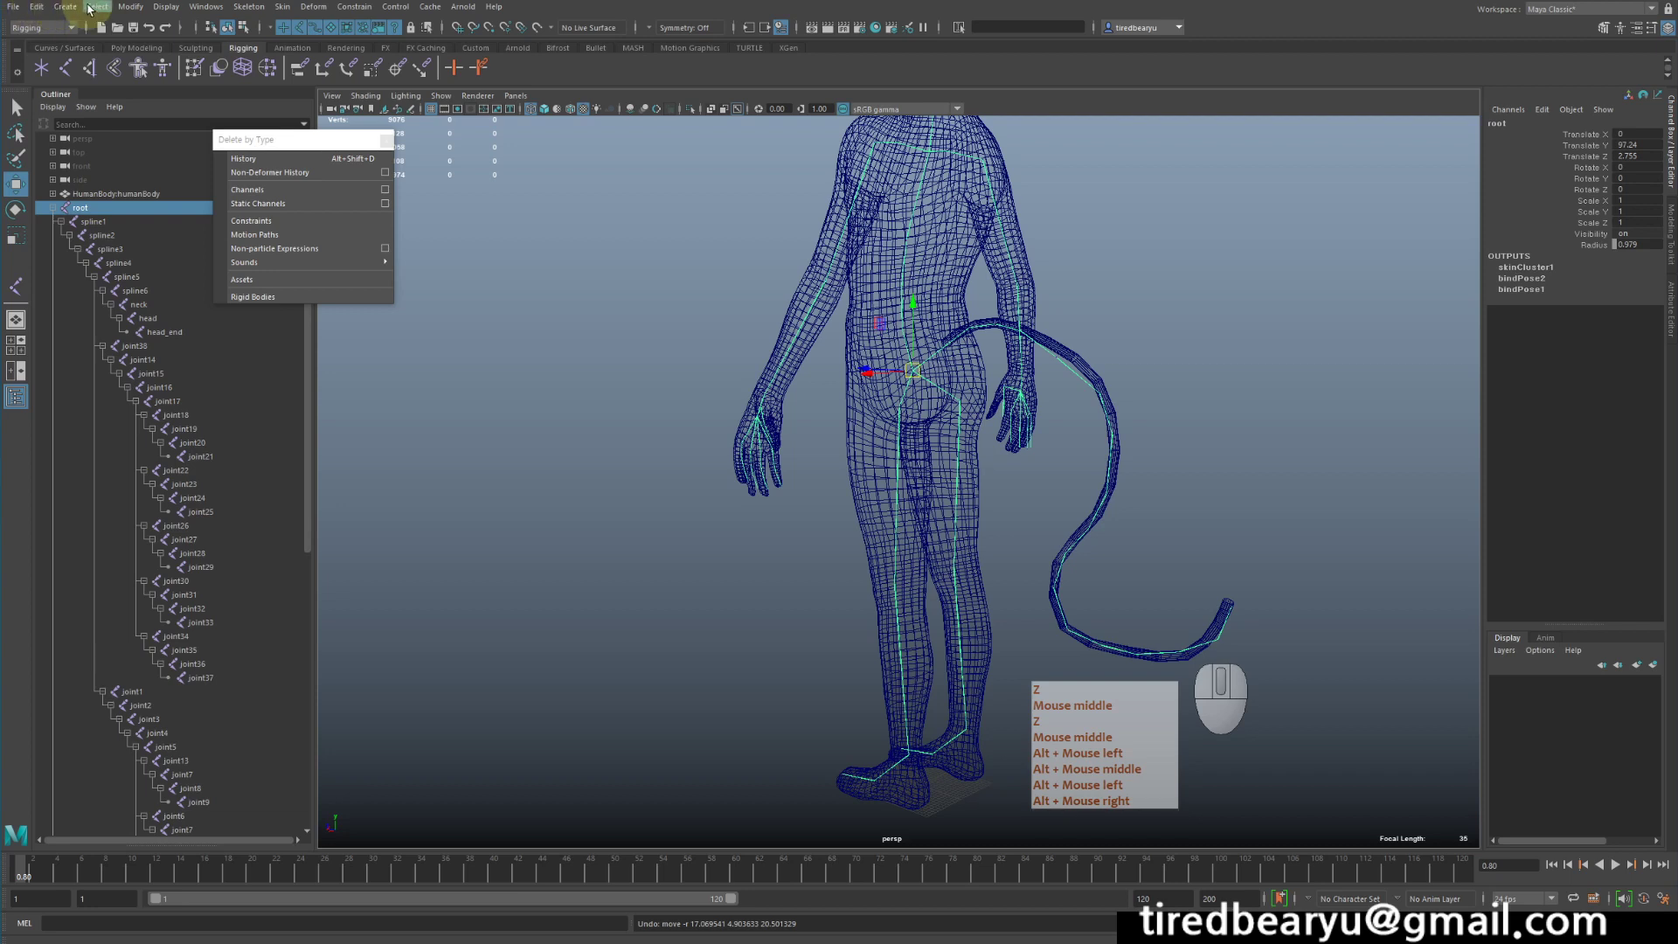
# Look up the Parent command without applying it, test-move the root joint again and undo the move.
pyautogui.click(37, 7)
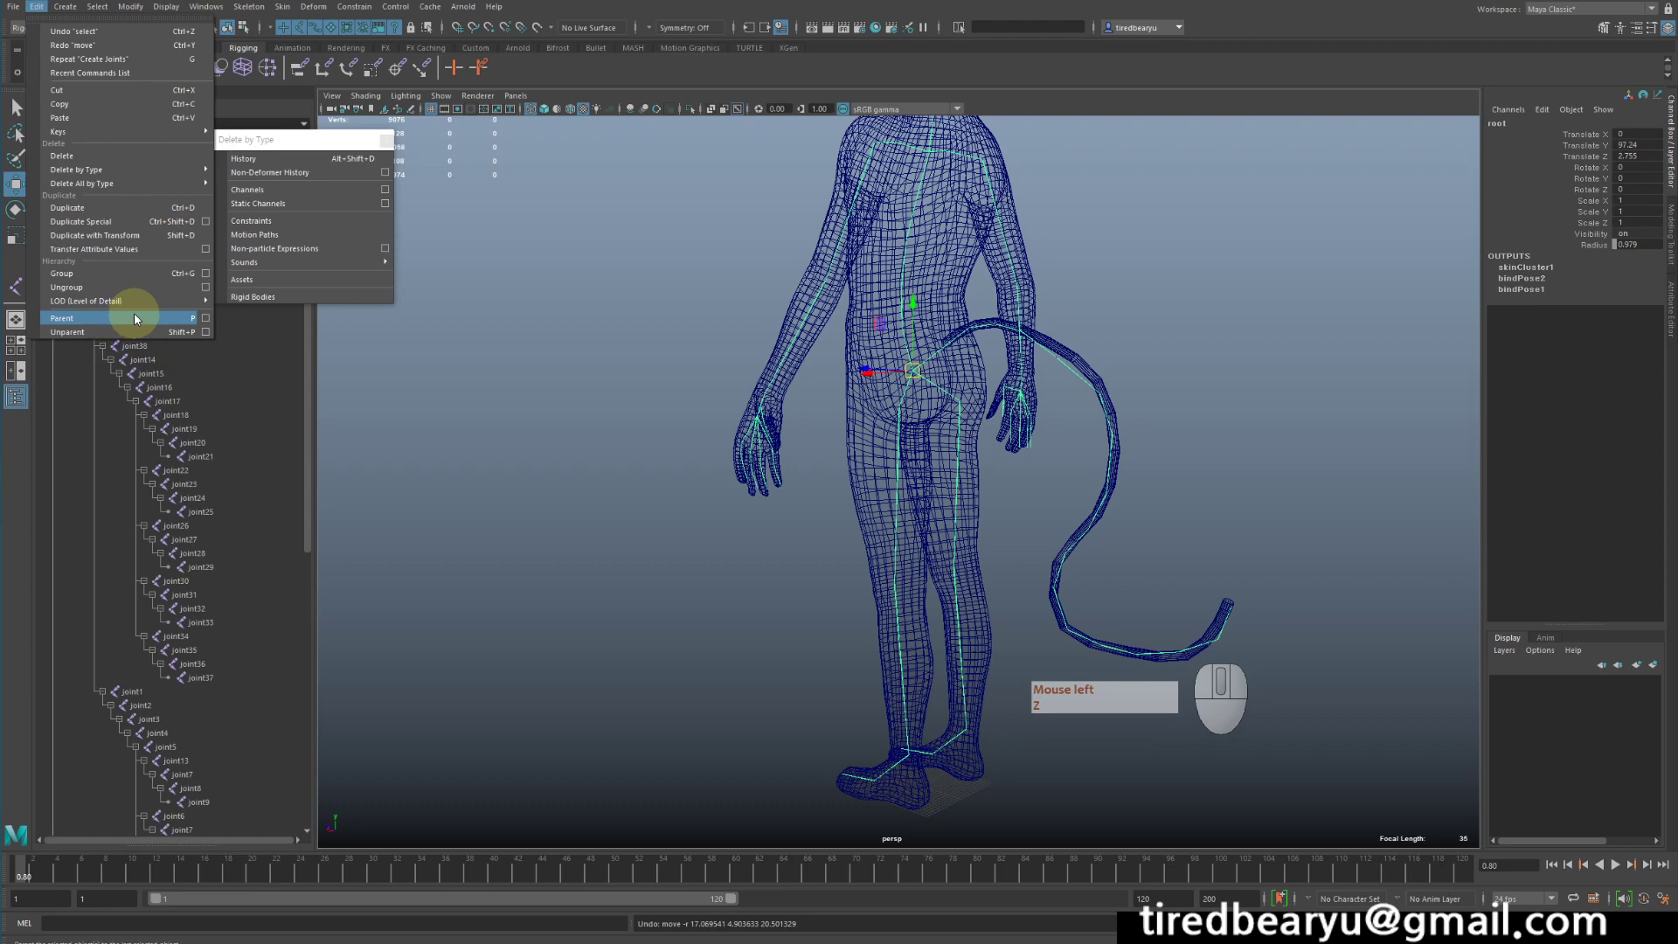
pyautogui.click(1039, 366)
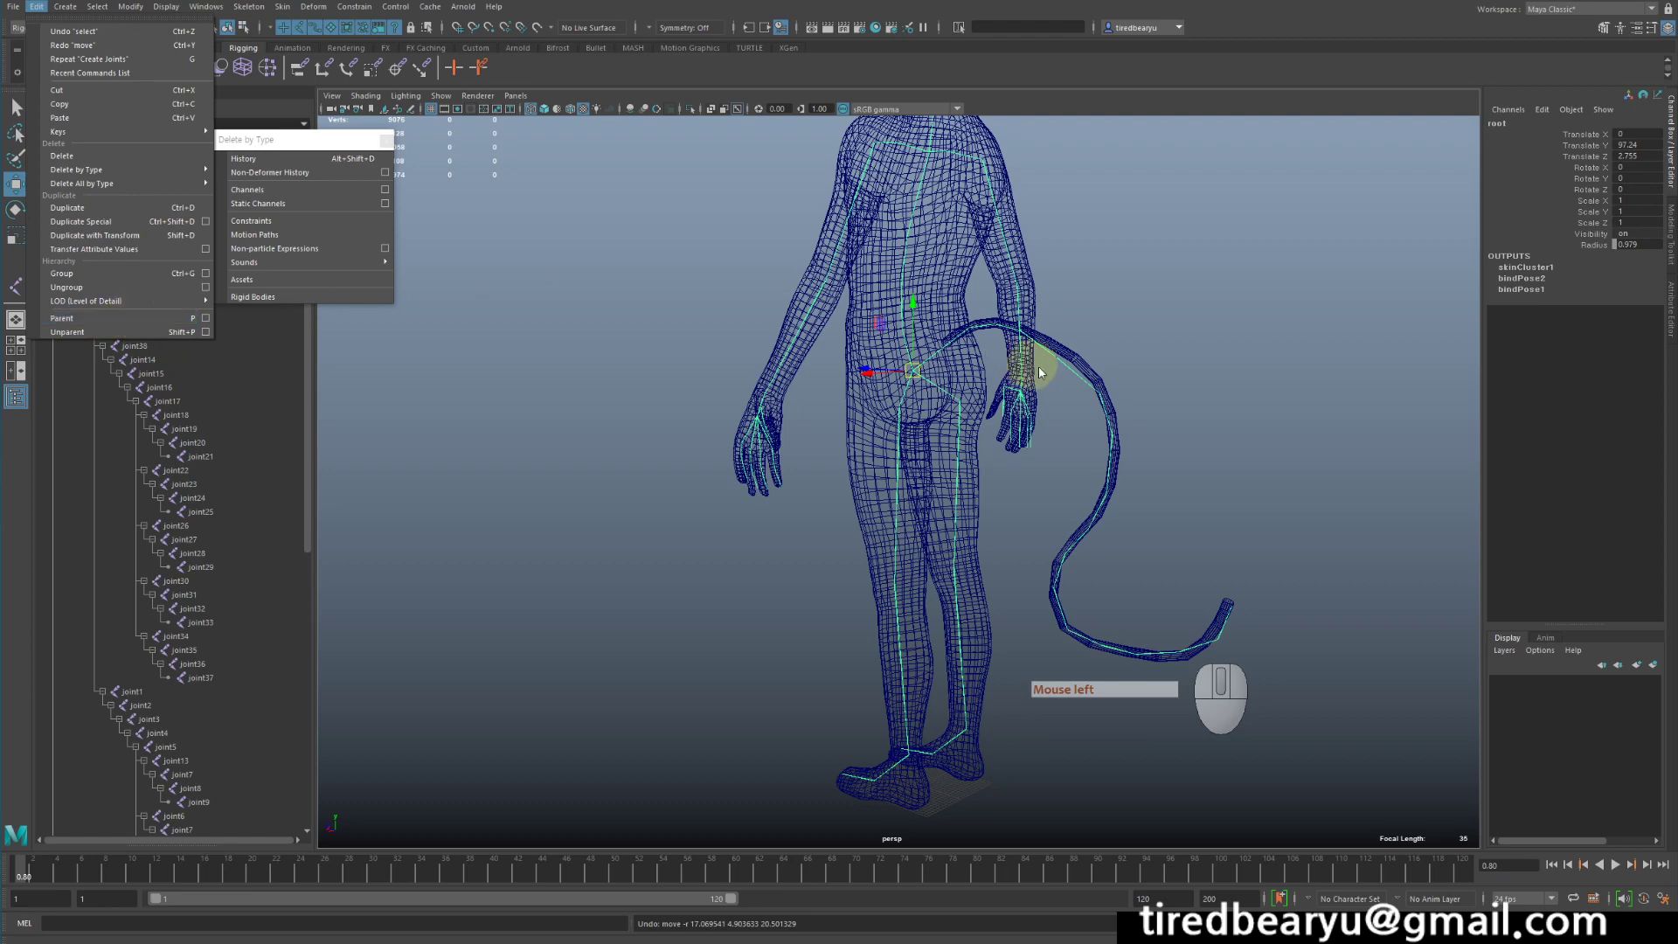
pyautogui.keyDown('alt'); pyautogui.moveTo(1256, 401); pyautogui.dragTo(888, 390); pyautogui.keyUp('alt')
pyautogui.click(888, 390)
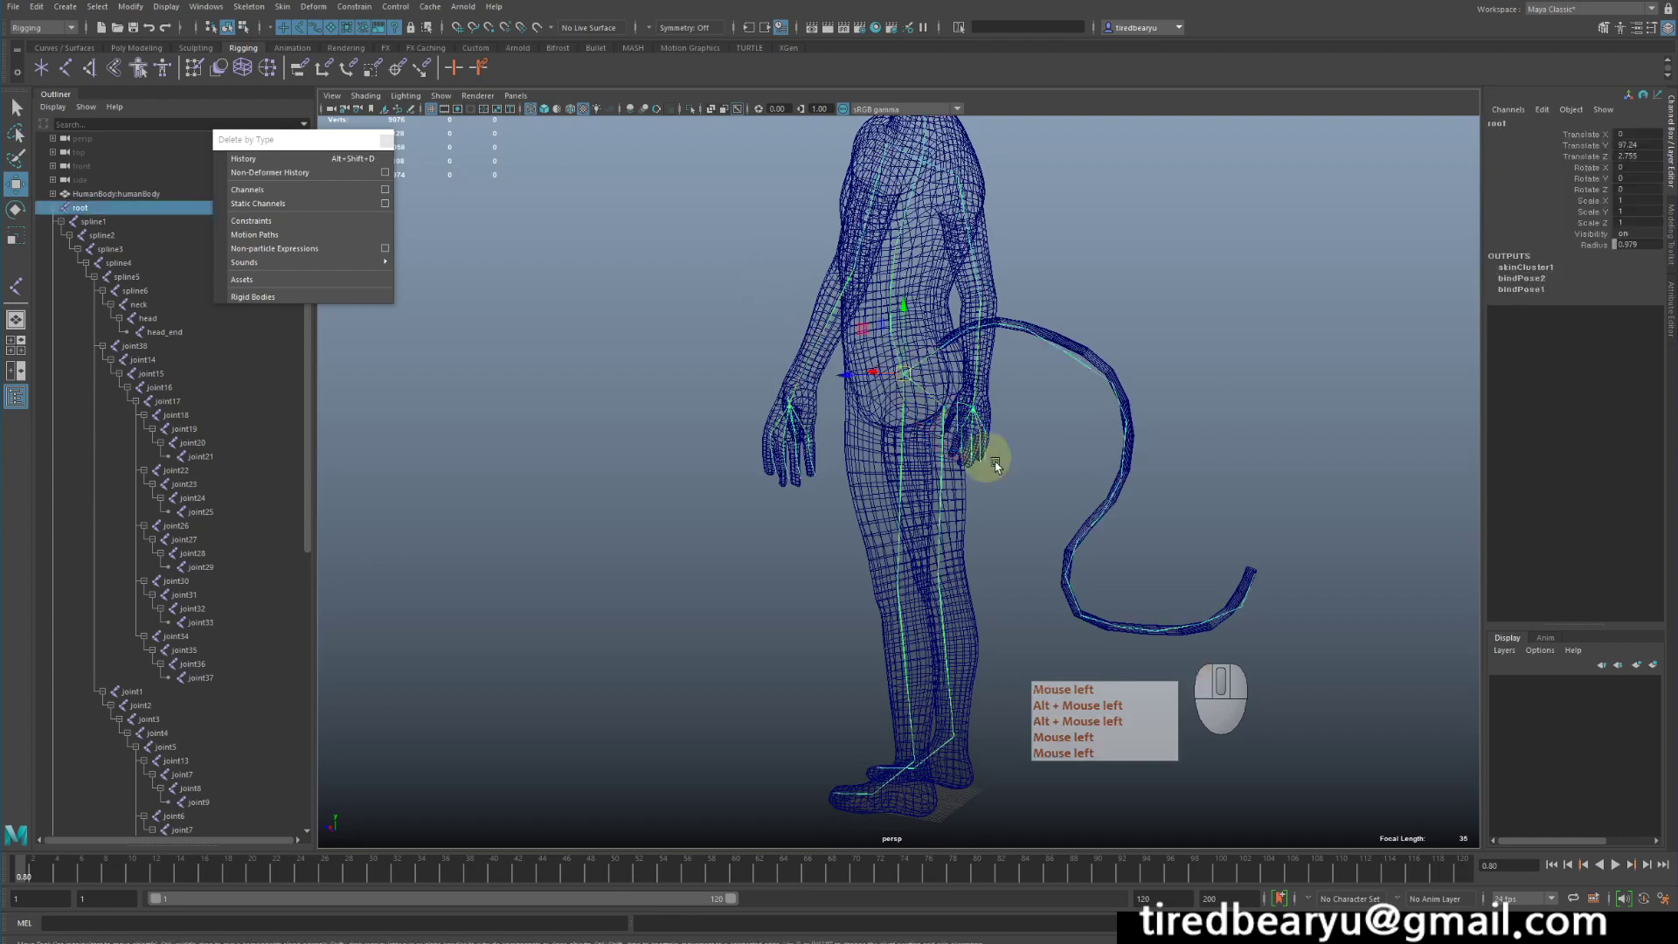
pyautogui.moveTo(993, 457); pyautogui.dragTo(1124, 358, button='middle')
pyautogui.press('z')
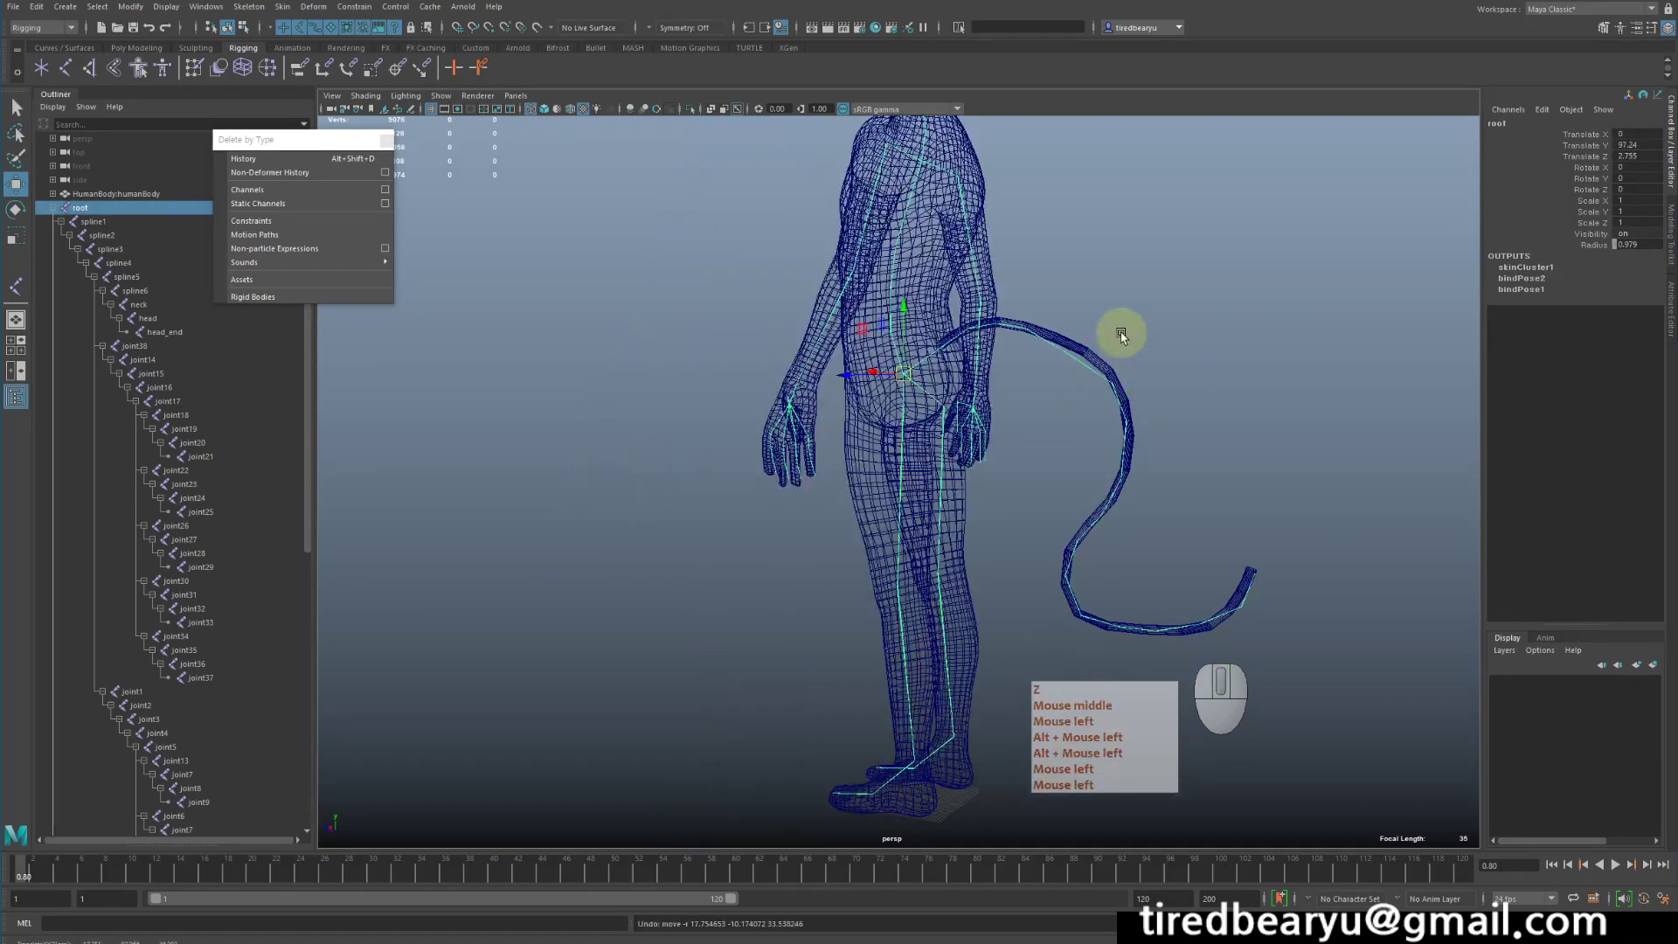
# Examine the combined body and tail skeleton from the front and side, including the ears and the tail's connection to the root.
pyautogui.keyDown('alt'); pyautogui.moveTo(1121, 335); pyautogui.dragTo(1124, 329); pyautogui.keyUp('alt')
pyautogui.keyDown('alt'); pyautogui.moveTo(1124, 329); pyautogui.dragTo(1116, 345, button='middle'); pyautogui.keyUp('alt')
pyautogui.keyDown('alt'); pyautogui.moveTo(1116, 344); pyautogui.dragTo(1060, 341); pyautogui.keyUp('alt')
pyautogui.keyDown('alt'); pyautogui.moveTo(1060, 341); pyautogui.dragTo(1052, 420, button='middle'); pyautogui.keyUp('alt')
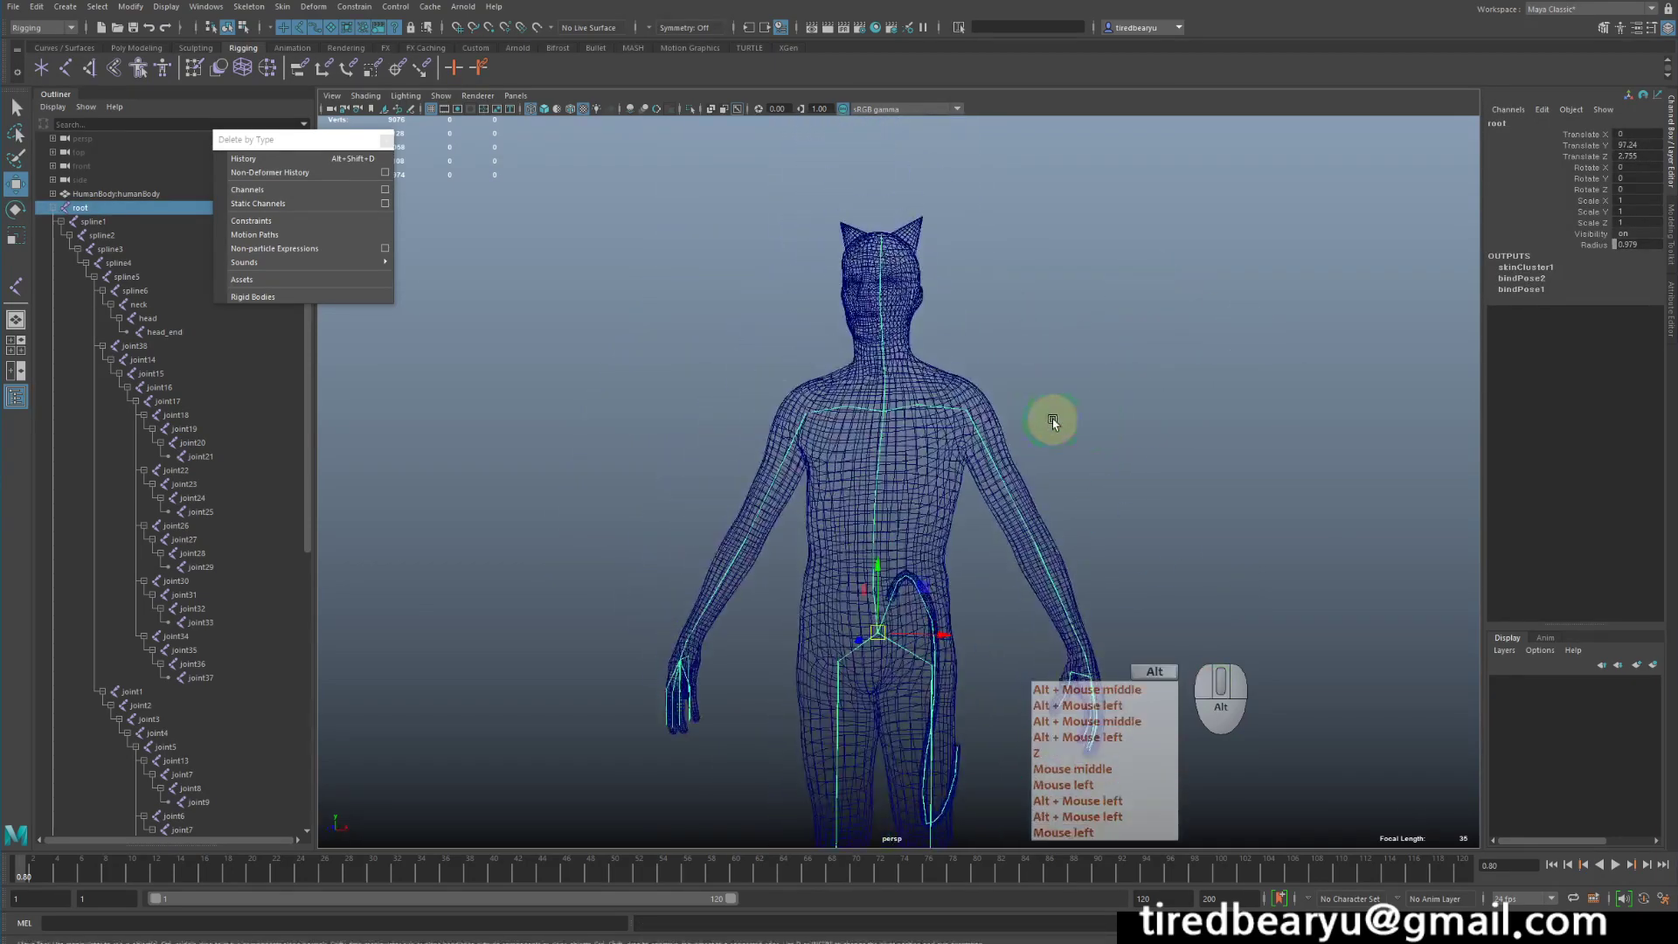
pyautogui.keyDown('alt'); pyautogui.moveTo(1052, 419); pyautogui.dragTo(918, 457); pyautogui.keyUp('alt')
pyautogui.keyDown('alt'); pyautogui.moveTo(917, 457); pyautogui.dragTo(944, 329, button='middle'); pyautogui.keyUp('alt')
pyautogui.keyDown('alt'); pyautogui.moveTo(921, 442); pyautogui.dragTo(1025, 386, button='middle'); pyautogui.keyUp('alt')
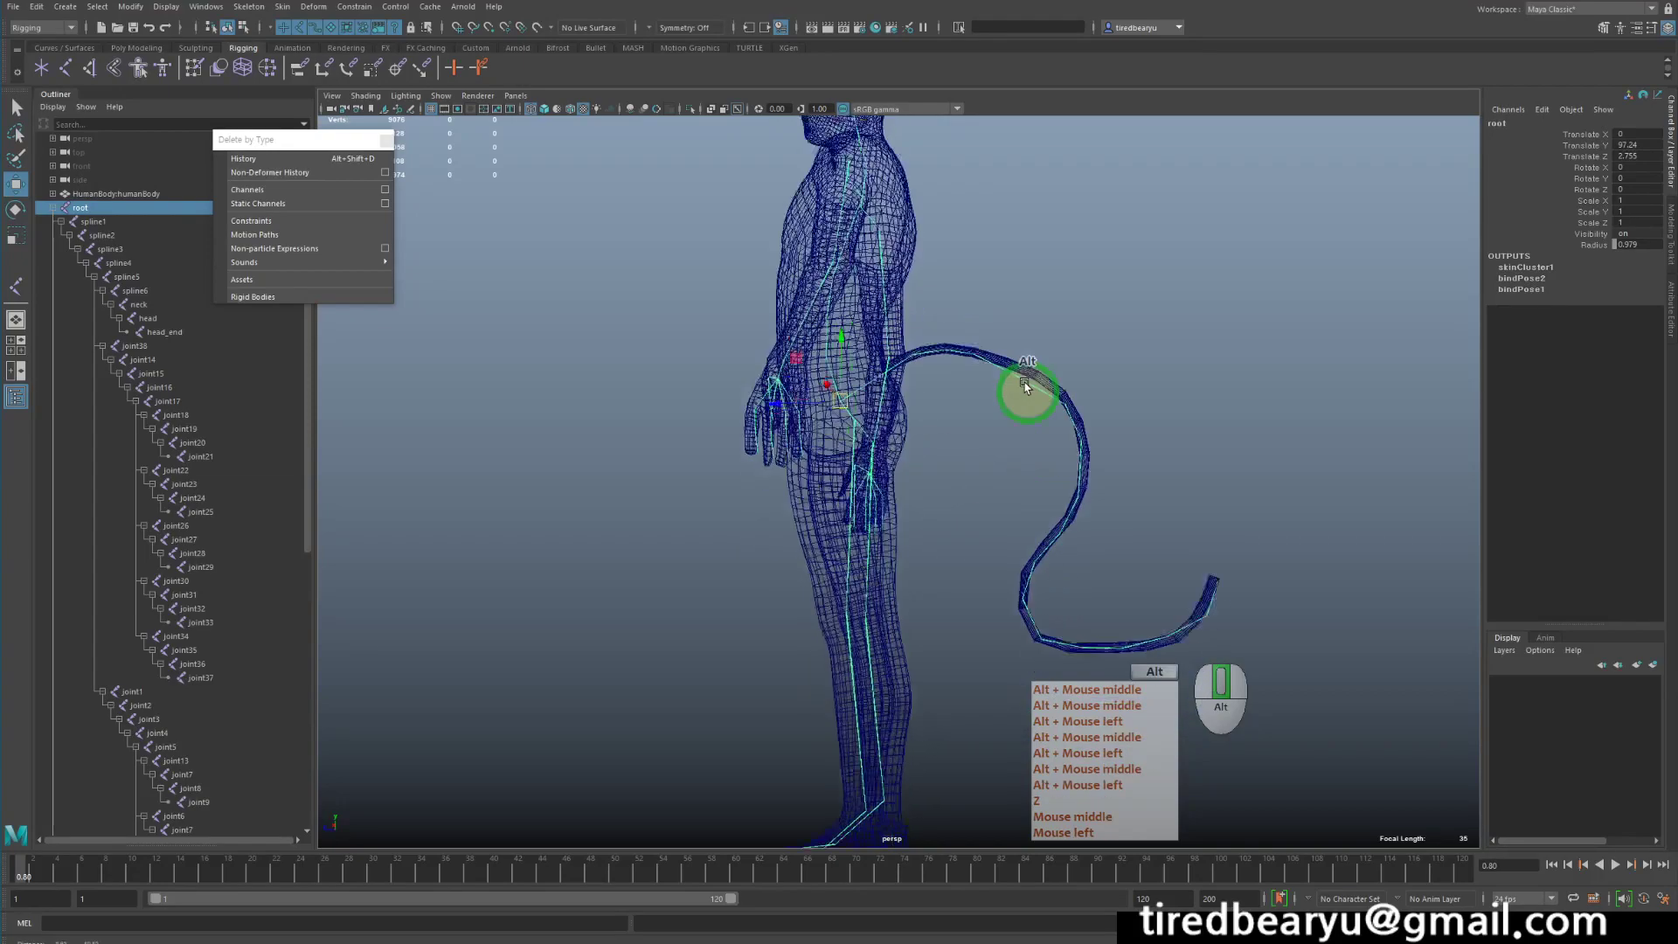
pyautogui.keyDown('alt'); pyautogui.moveTo(1011, 326); pyautogui.dragTo(982, 386); pyautogui.keyUp('alt')
pyautogui.keyDown('alt'); pyautogui.moveTo(982, 385); pyautogui.dragTo(1206, 401, button='right'); pyautogui.keyUp('alt')
pyautogui.keyDown('alt'); pyautogui.moveTo(1206, 401); pyautogui.dragTo(1063, 439, button='middle'); pyautogui.keyUp('alt')
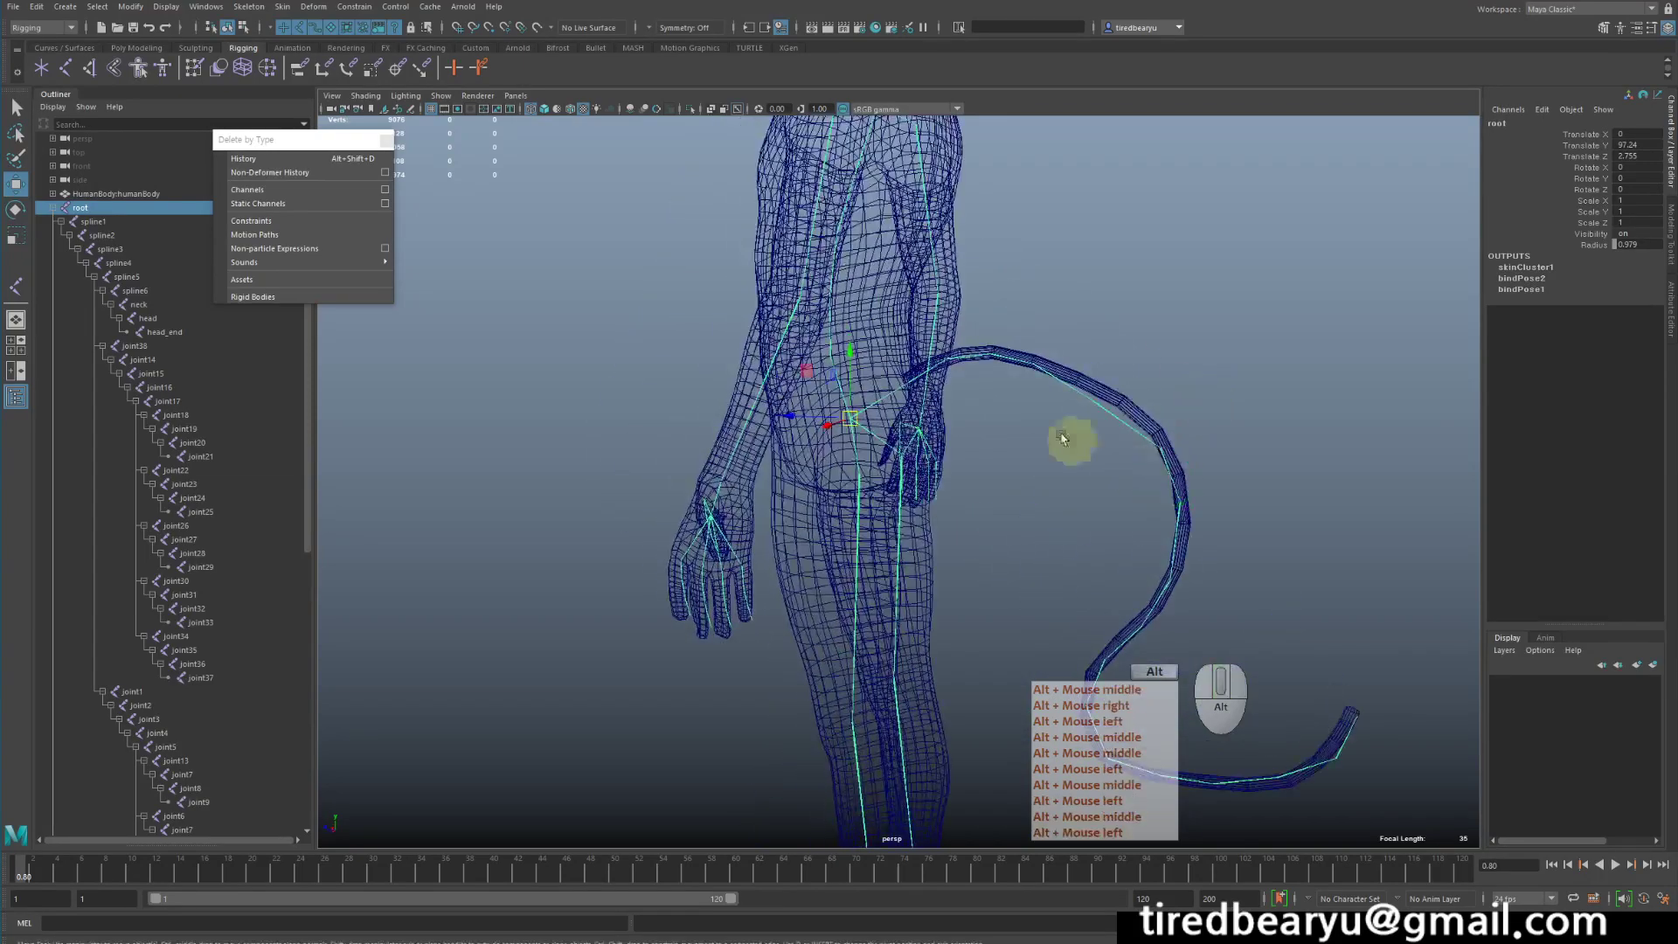
pyautogui.keyDown('alt'); pyautogui.moveTo(1062, 439); pyautogui.dragTo(1053, 394); pyautogui.keyUp('alt')
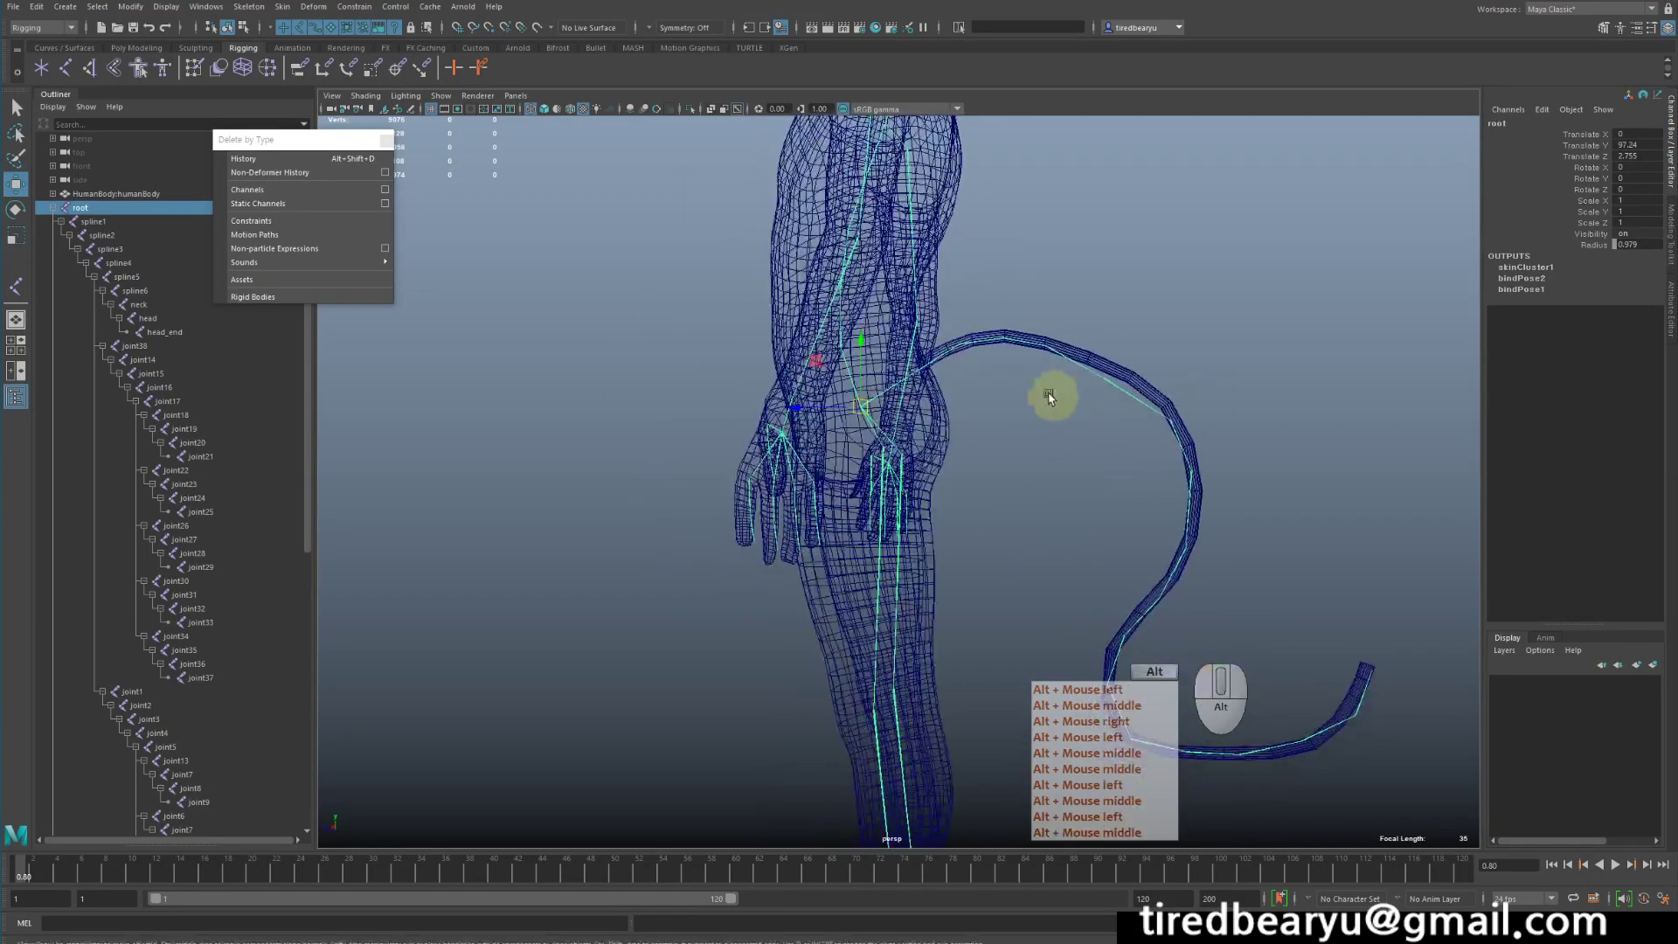
# Detach the Skin command list as a floating window beside the viewport.
pyautogui.click(282, 7)
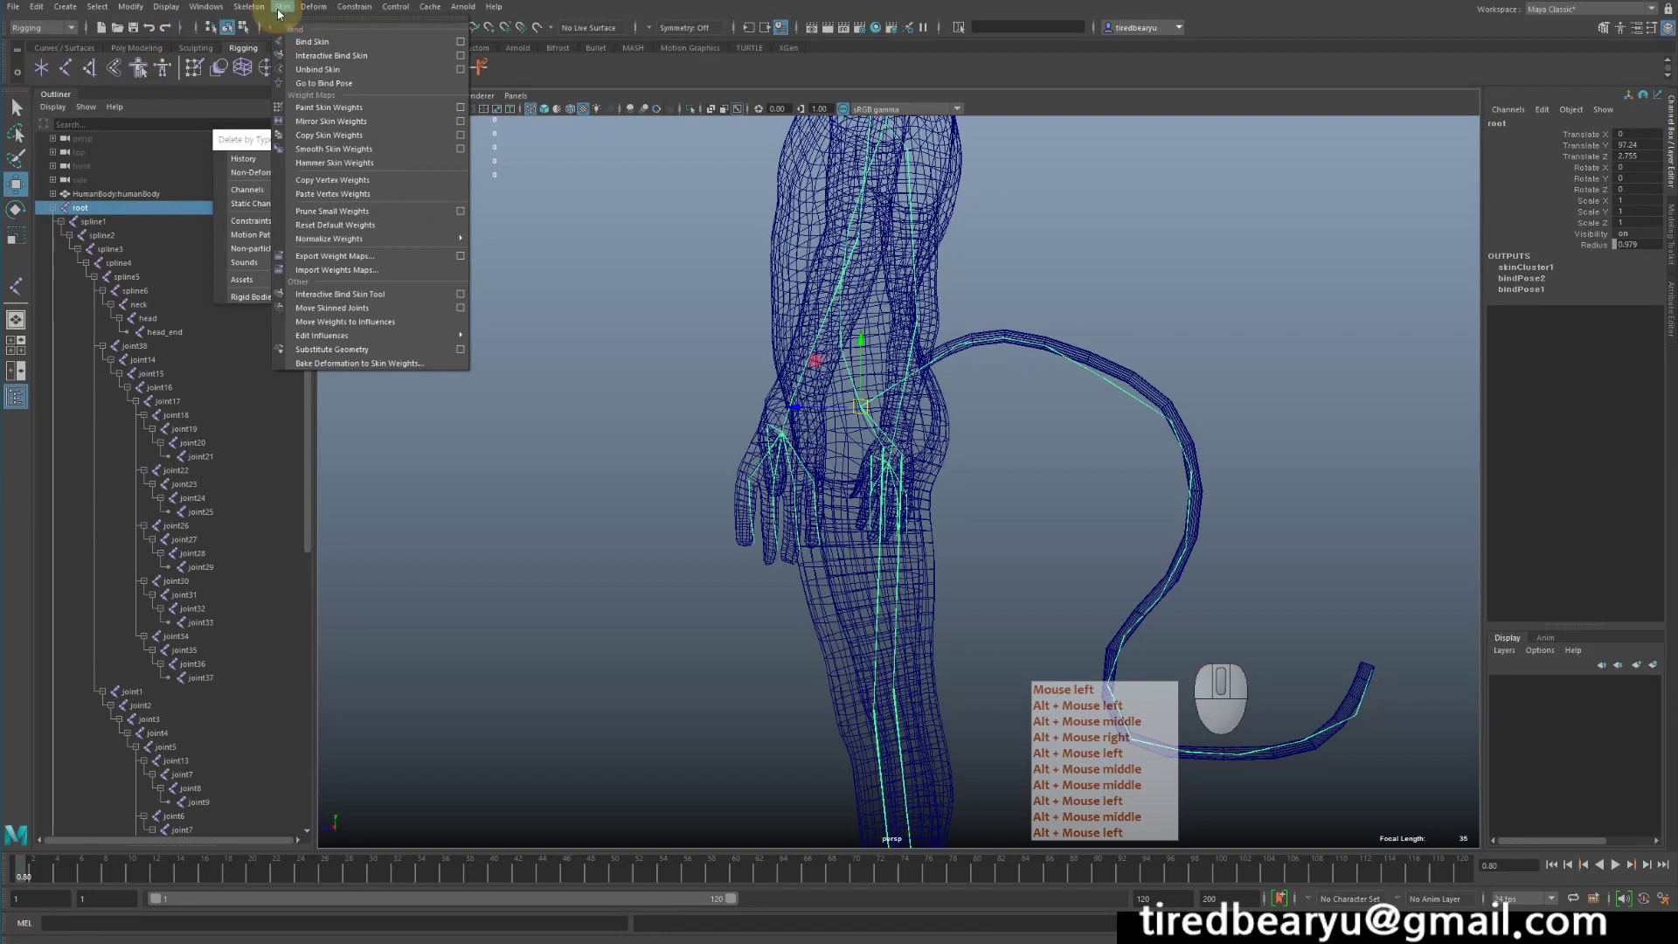
pyautogui.click(349, 25)
pyautogui.moveTo(358, 3); pyautogui.dragTo(421, 112)
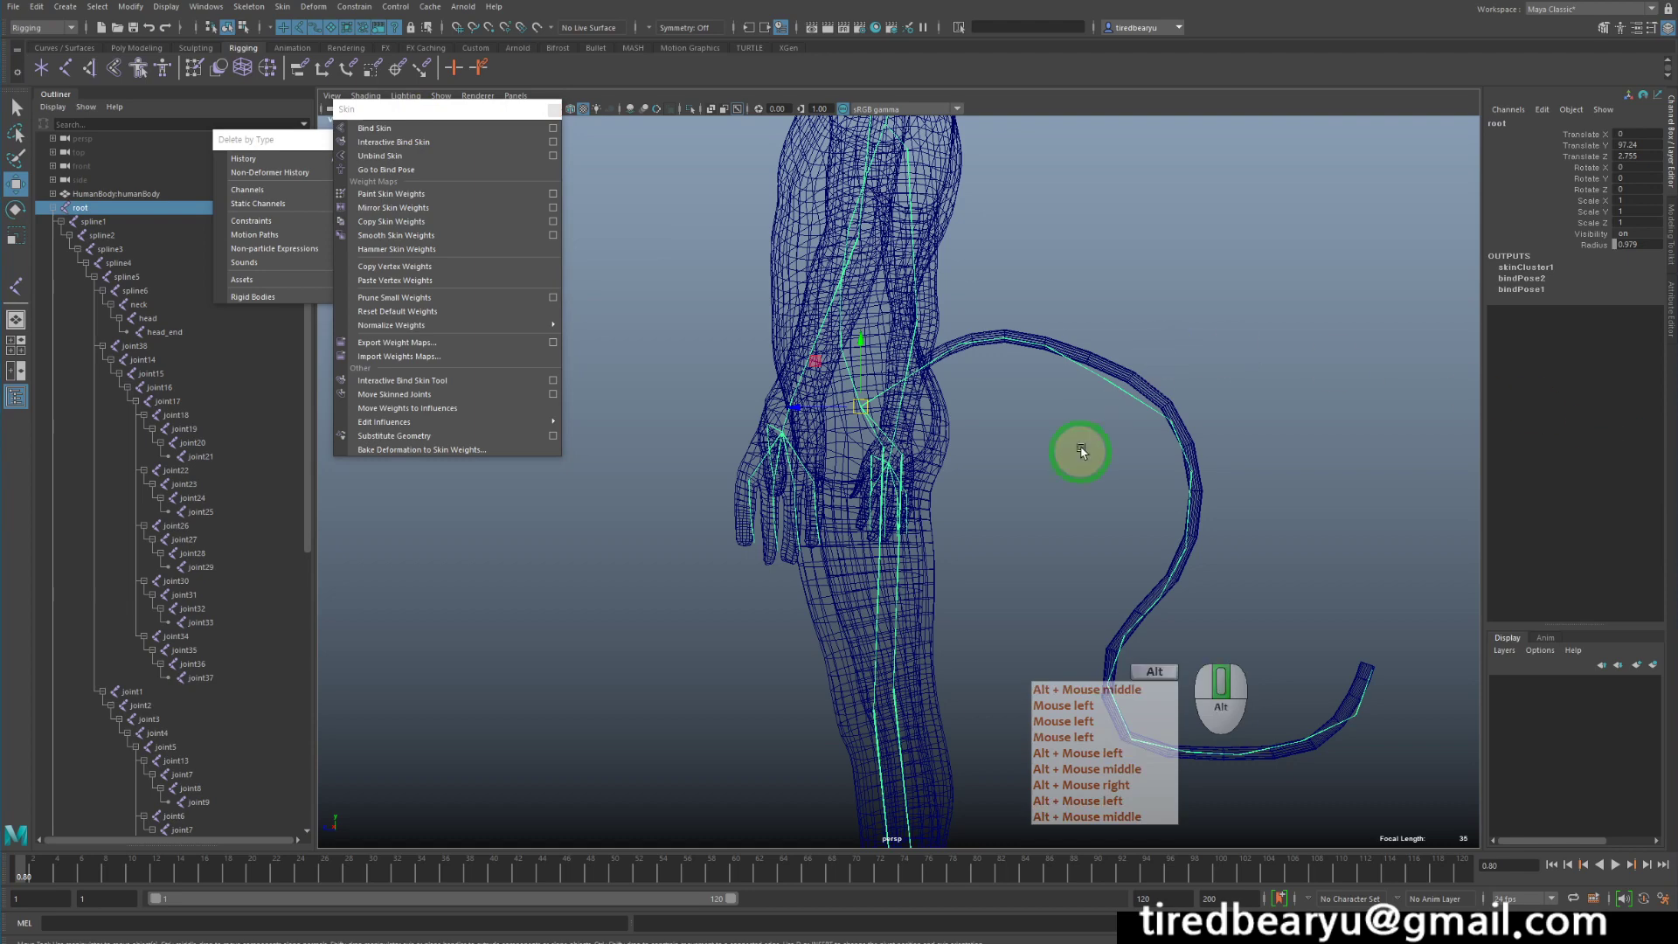
# Select the tail mesh, test-move it away from its joint chain and undo the move.
pyautogui.keyDown('alt'); pyautogui.moveTo(1080, 451); pyautogui.dragTo(1103, 421, button='middle'); pyautogui.keyUp('alt')
pyautogui.click(1105, 419)
pyautogui.click(1160, 331)
pyautogui.press('w')
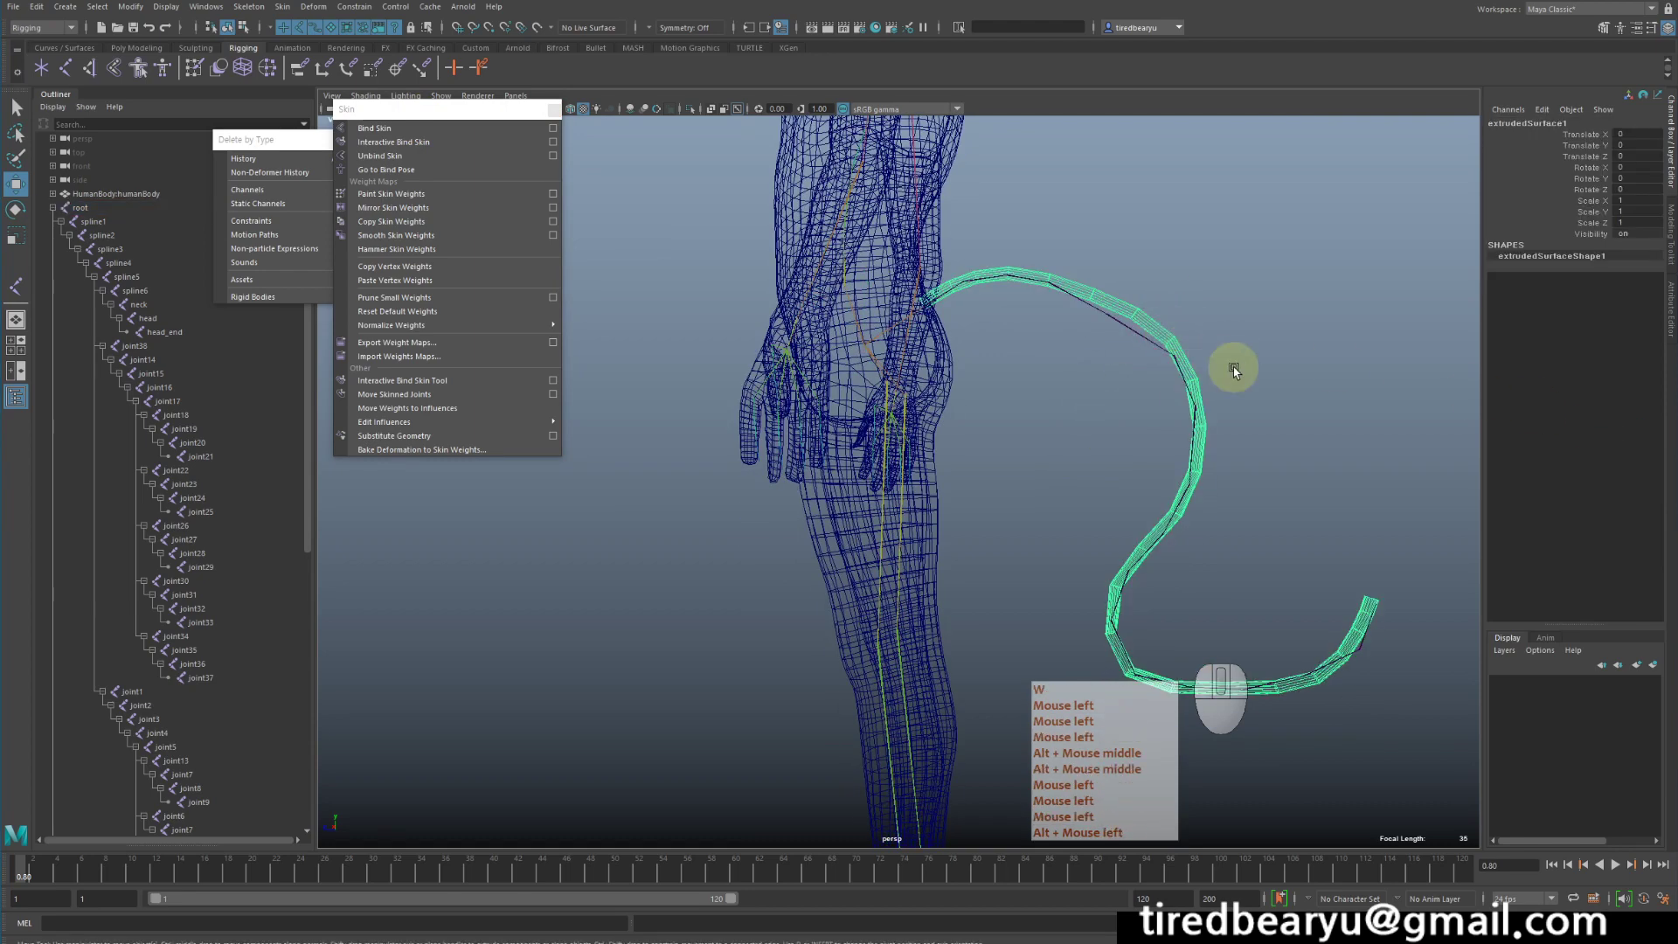
pyautogui.moveTo(1228, 364); pyautogui.dragTo(1427, 307, button='middle')
pyautogui.press('z')
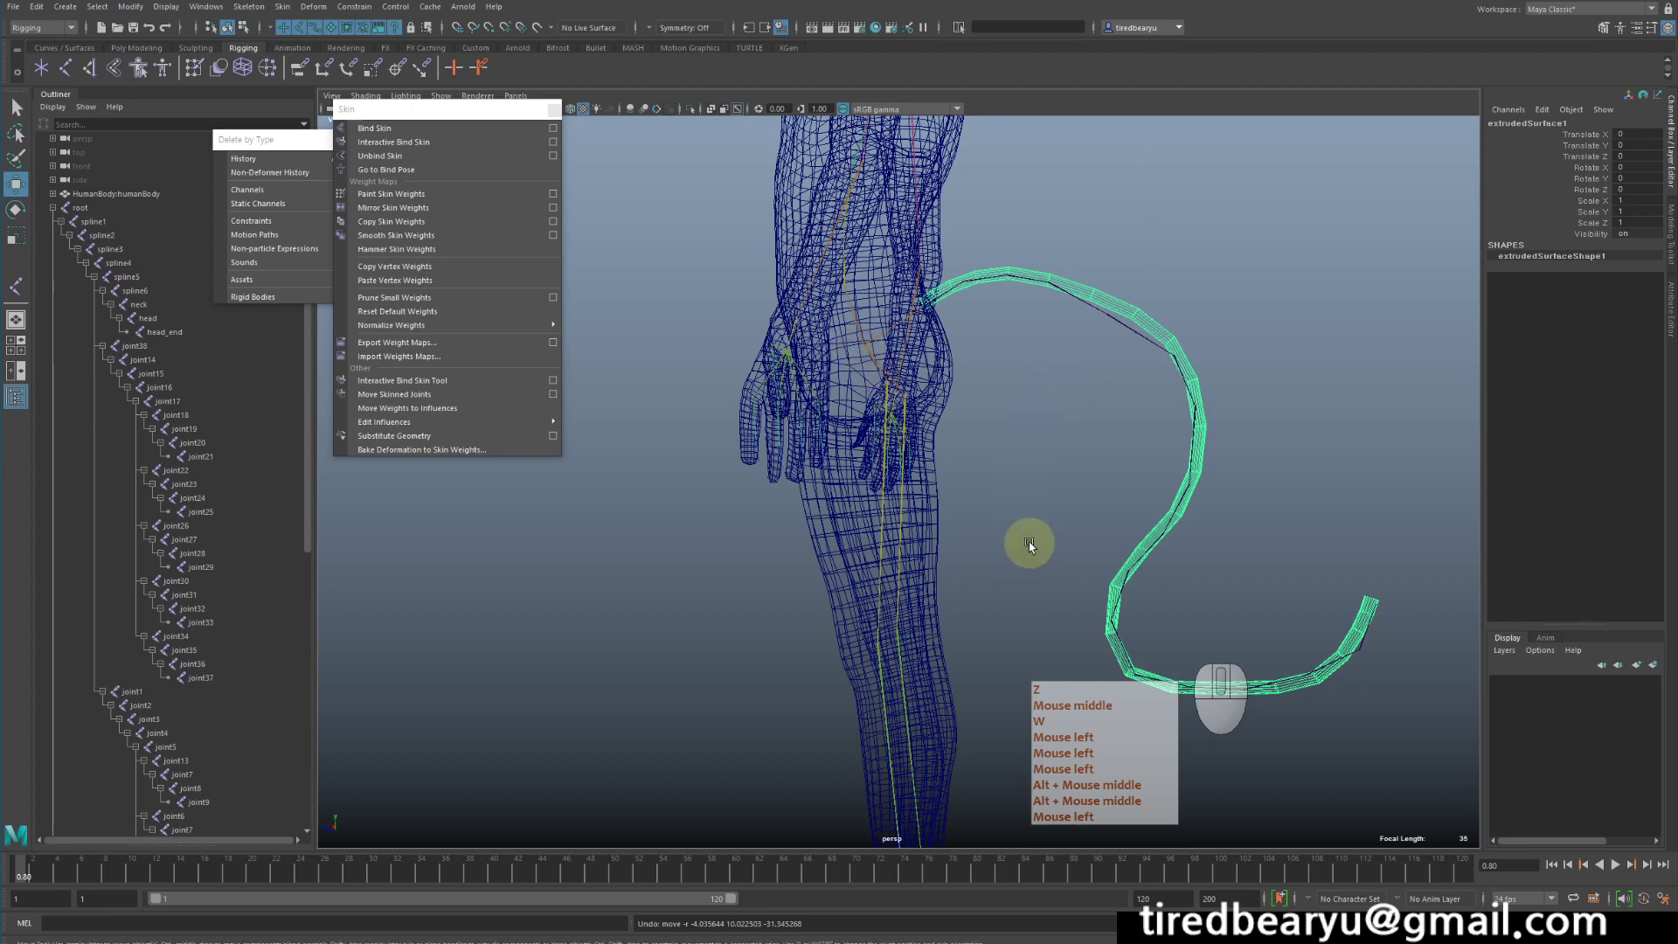
# Select the tail chain's first joint, test-move the chain and undo the move.
pyautogui.keyDown('alt'); pyautogui.moveTo(1022, 480); pyautogui.dragTo(1019, 402); pyautogui.keyUp('alt')
pyautogui.click(943, 253)
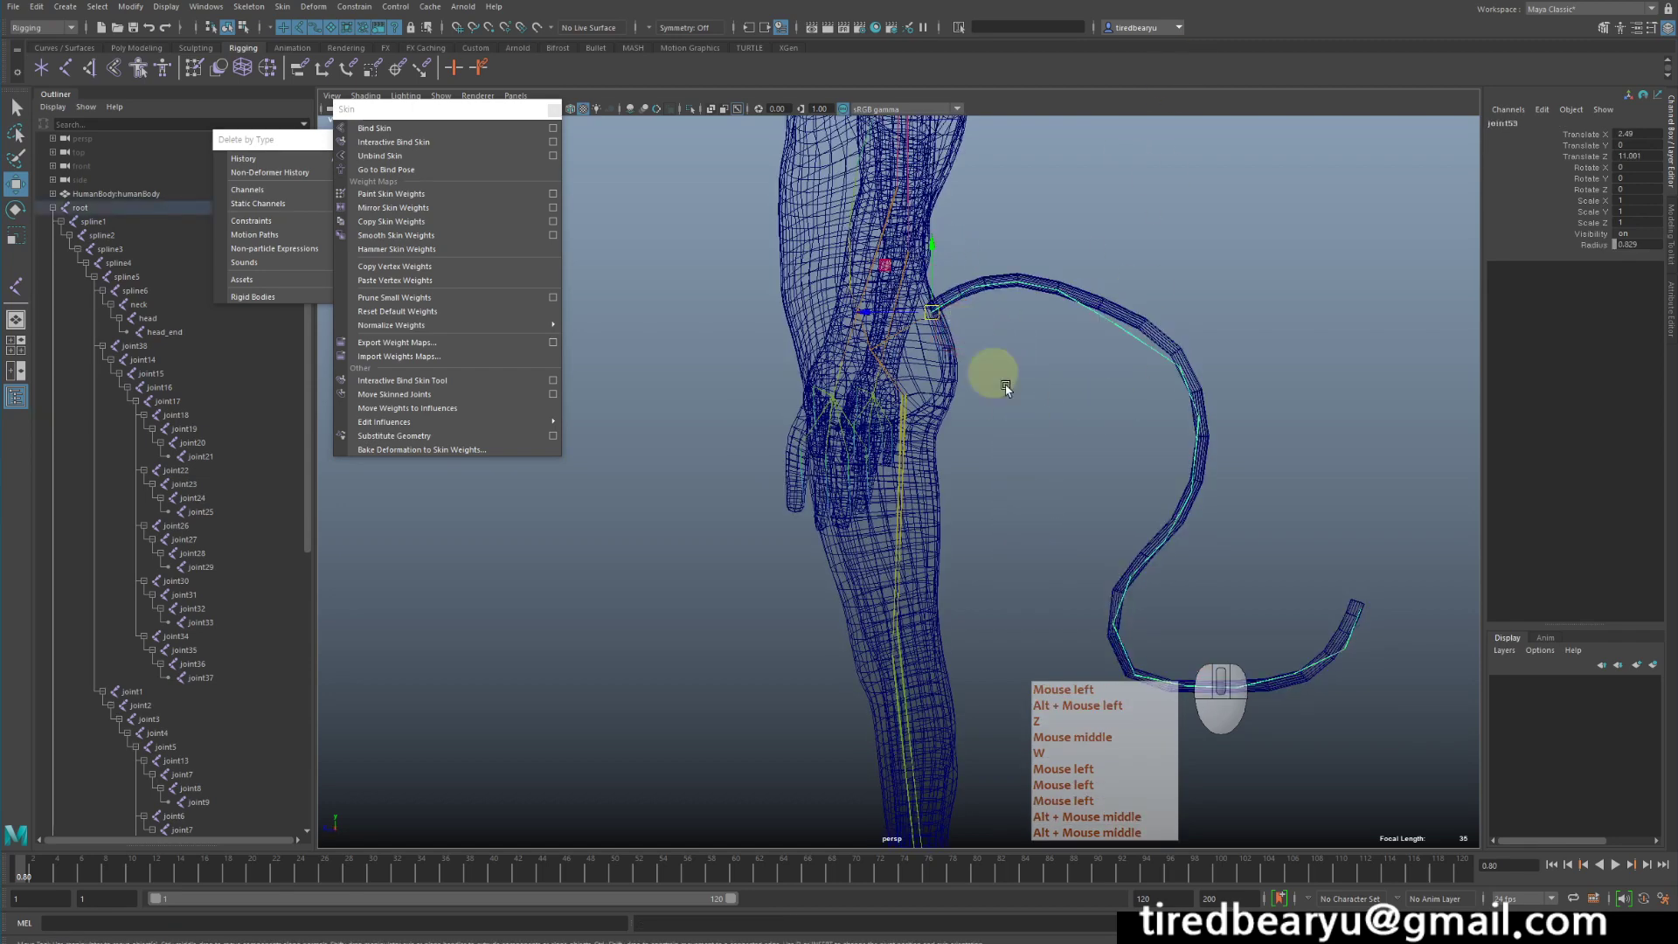
pyautogui.moveTo(1075, 499); pyautogui.dragTo(1116, 443, button='middle')
pyautogui.press('z')
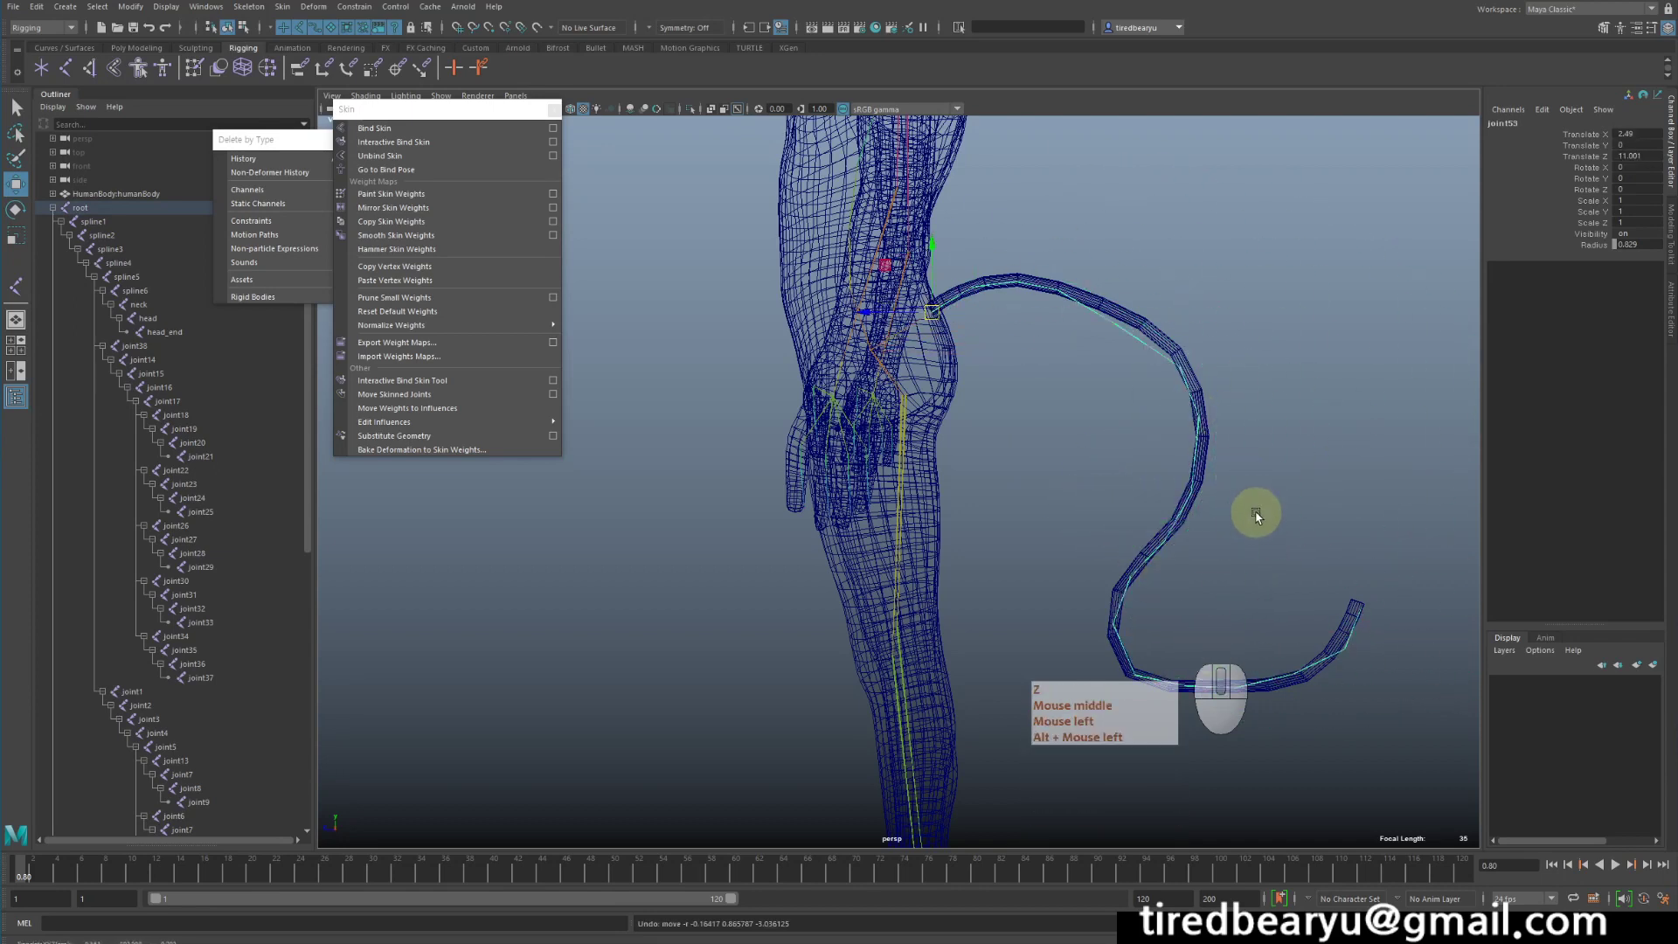
# Clear the selection, reselect the tail chain's first joint, test-move the chain once more and undo the move.
pyautogui.click(1012, 411)
pyautogui.click(955, 263)
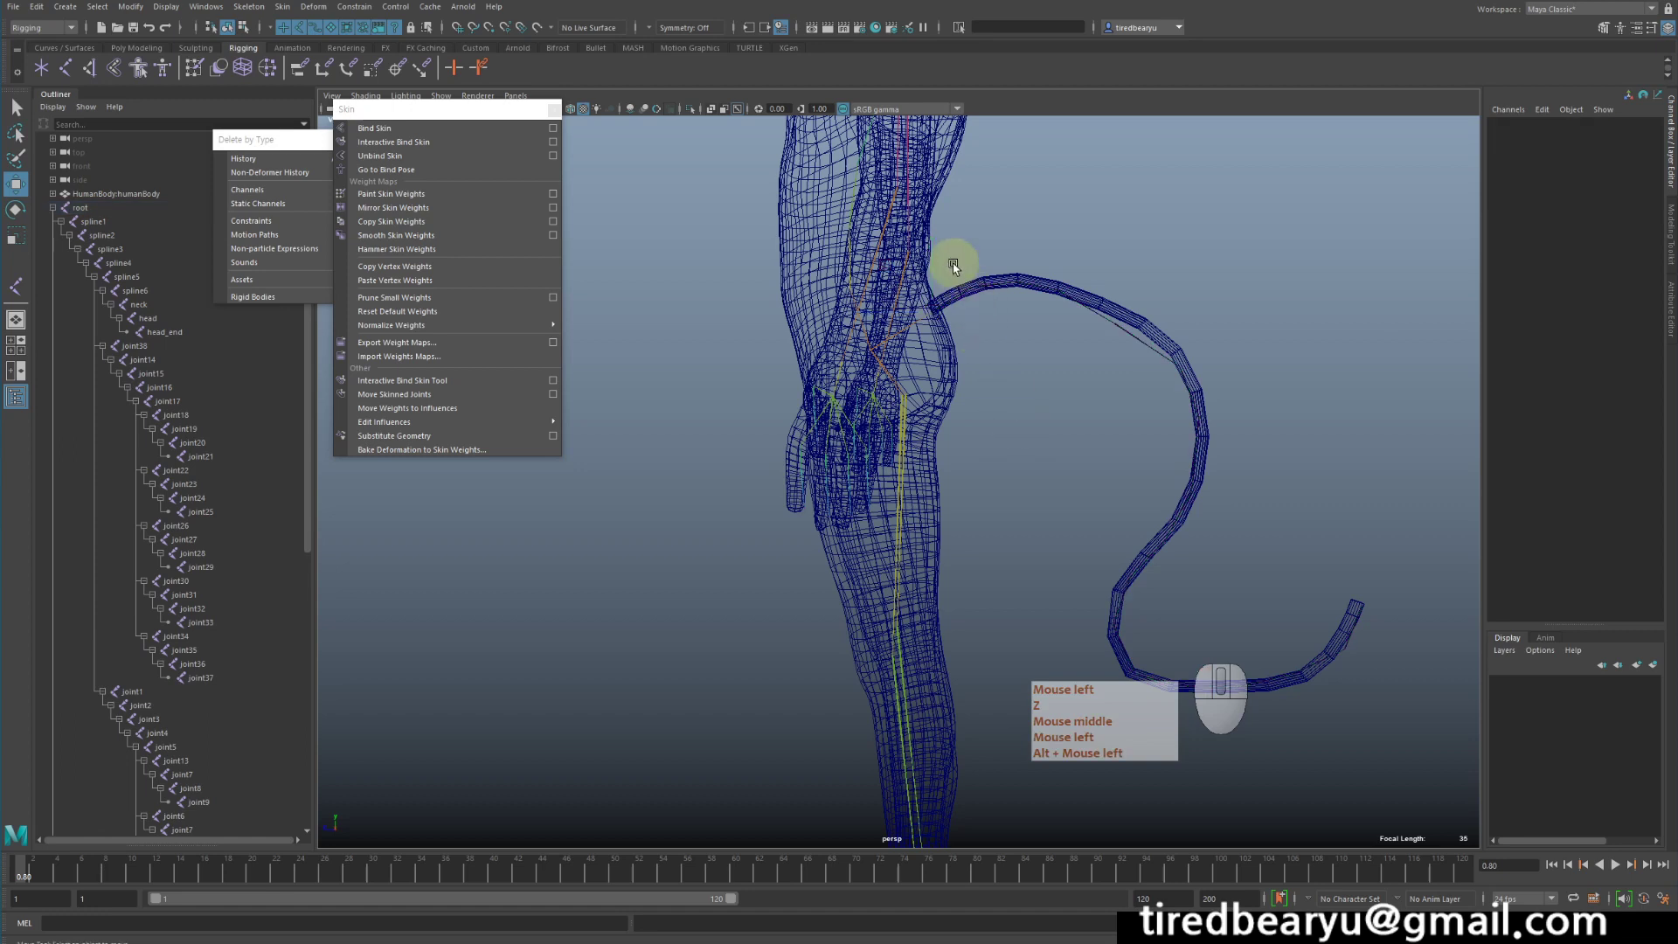
pyautogui.press('w')
pyautogui.moveTo(977, 291); pyautogui.dragTo(1106, 396, button='middle')
pyautogui.press('z')
pyautogui.hotkey('ctrl', 'z')
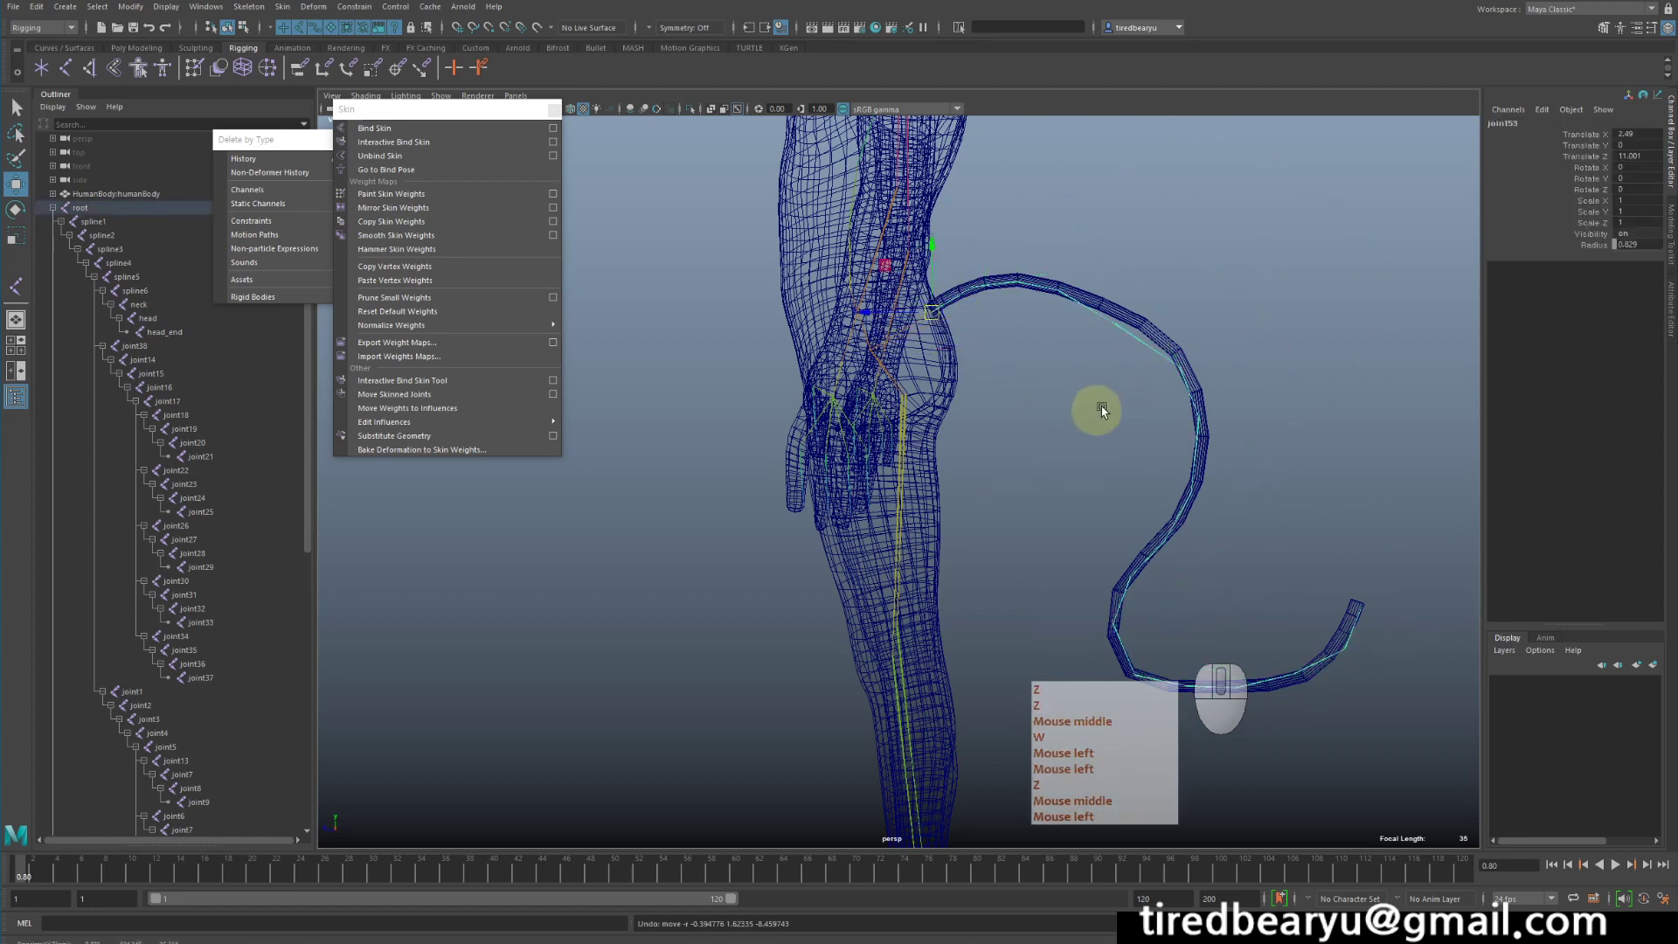
# Add the tail mesh to the selected tail joint and set the Bind Skin options to bind to Selected joints.
pyautogui.keyDown('shift'); pyautogui.click(1172, 350); pyautogui.keyUp('shift')
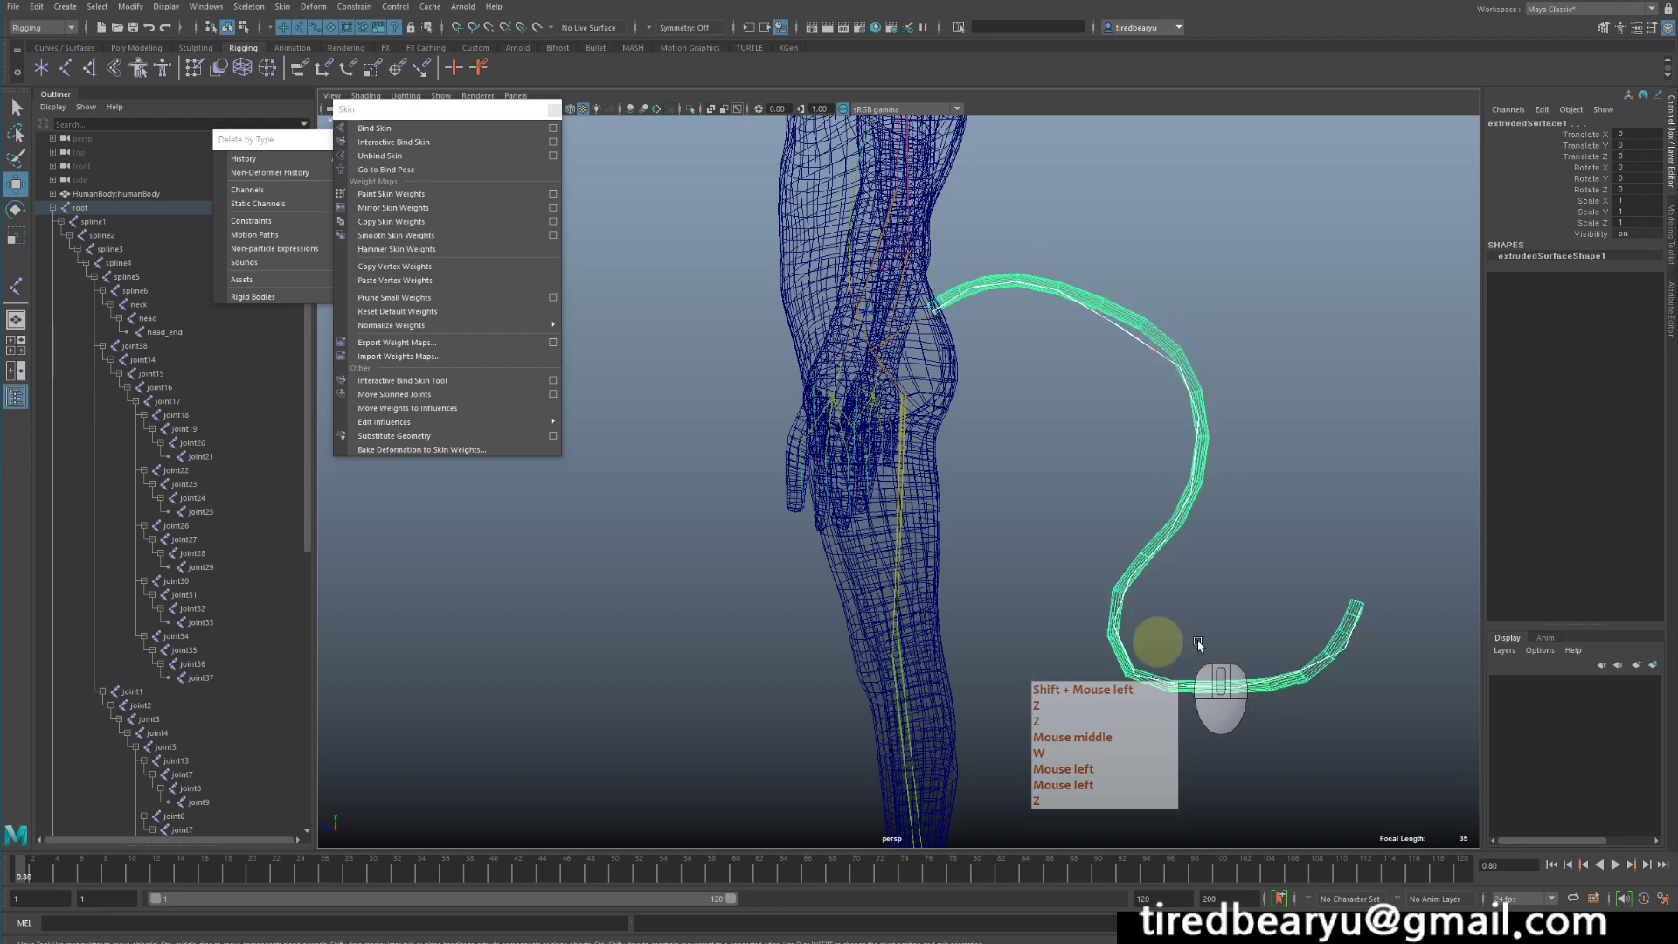
pyautogui.keyDown('alt'); pyautogui.moveTo(1197, 551); pyautogui.dragTo(1150, 458, button='middle'); pyautogui.keyUp('alt')
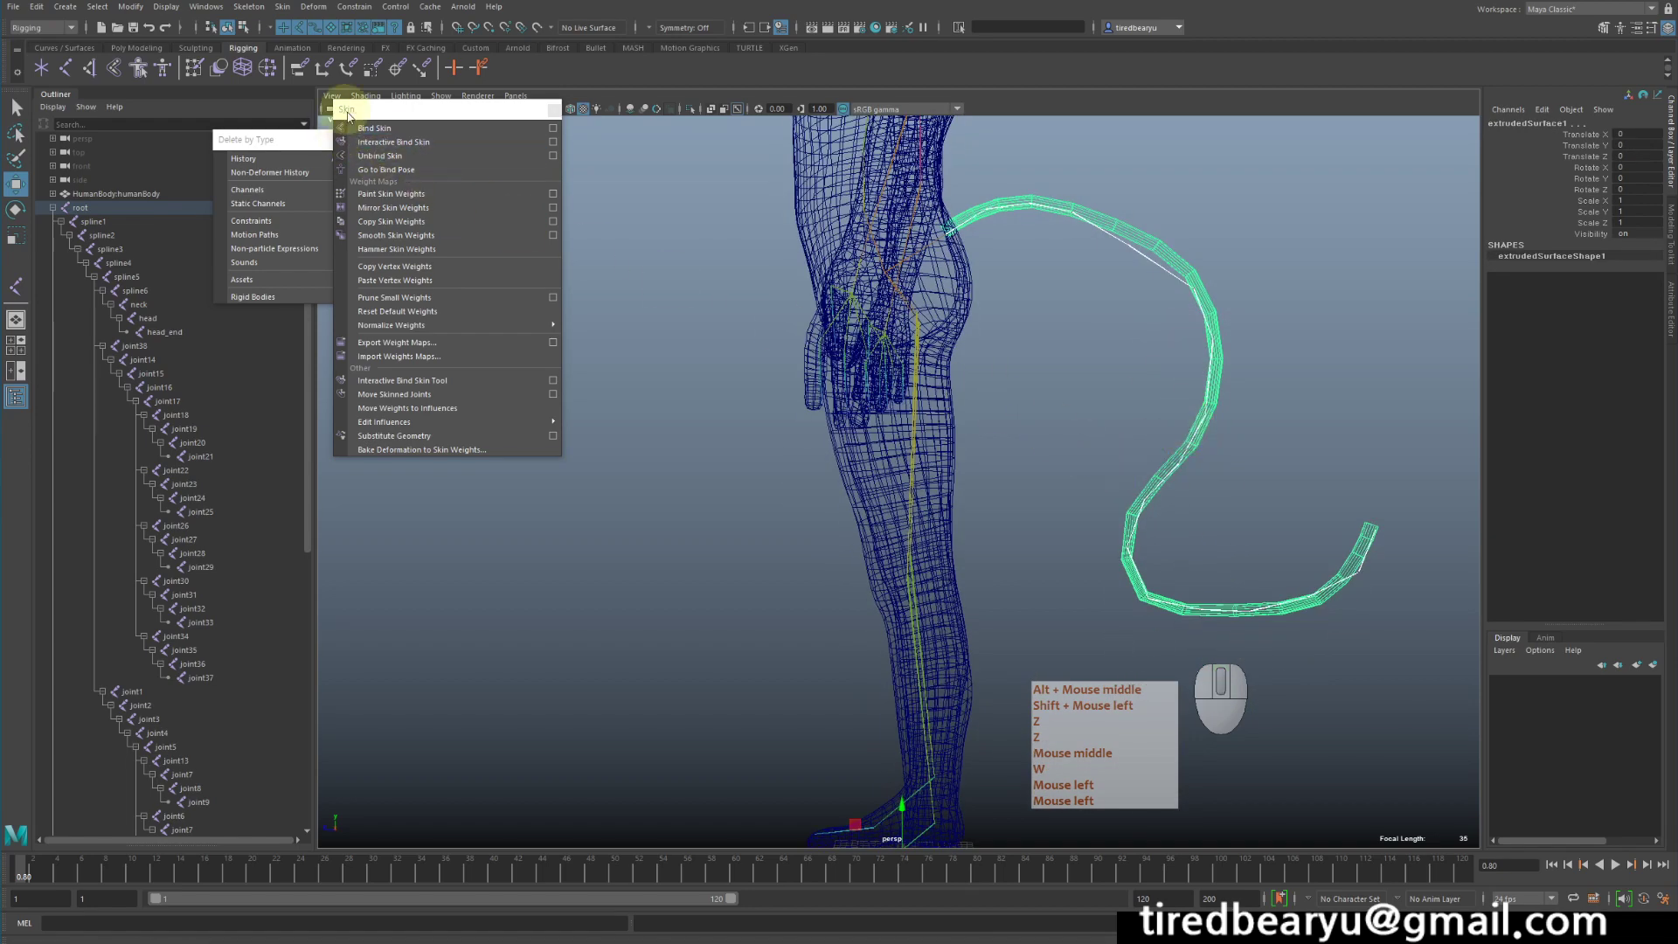
pyautogui.click(551, 131)
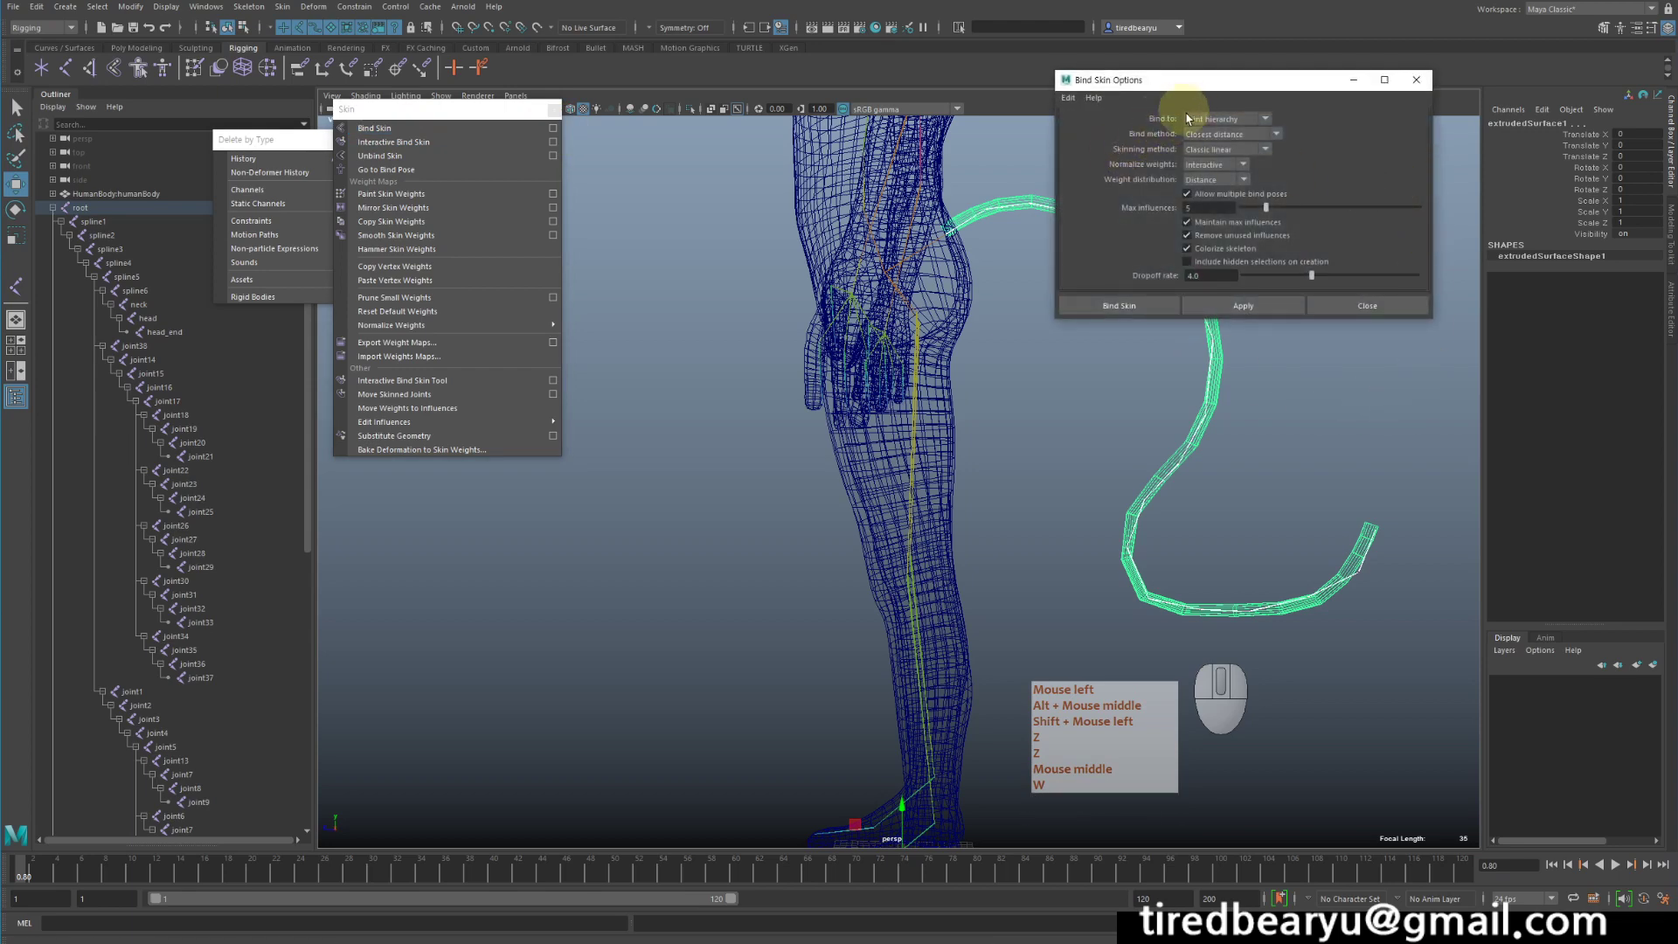
pyautogui.moveTo(1199, 79); pyautogui.dragTo(1320, 22)
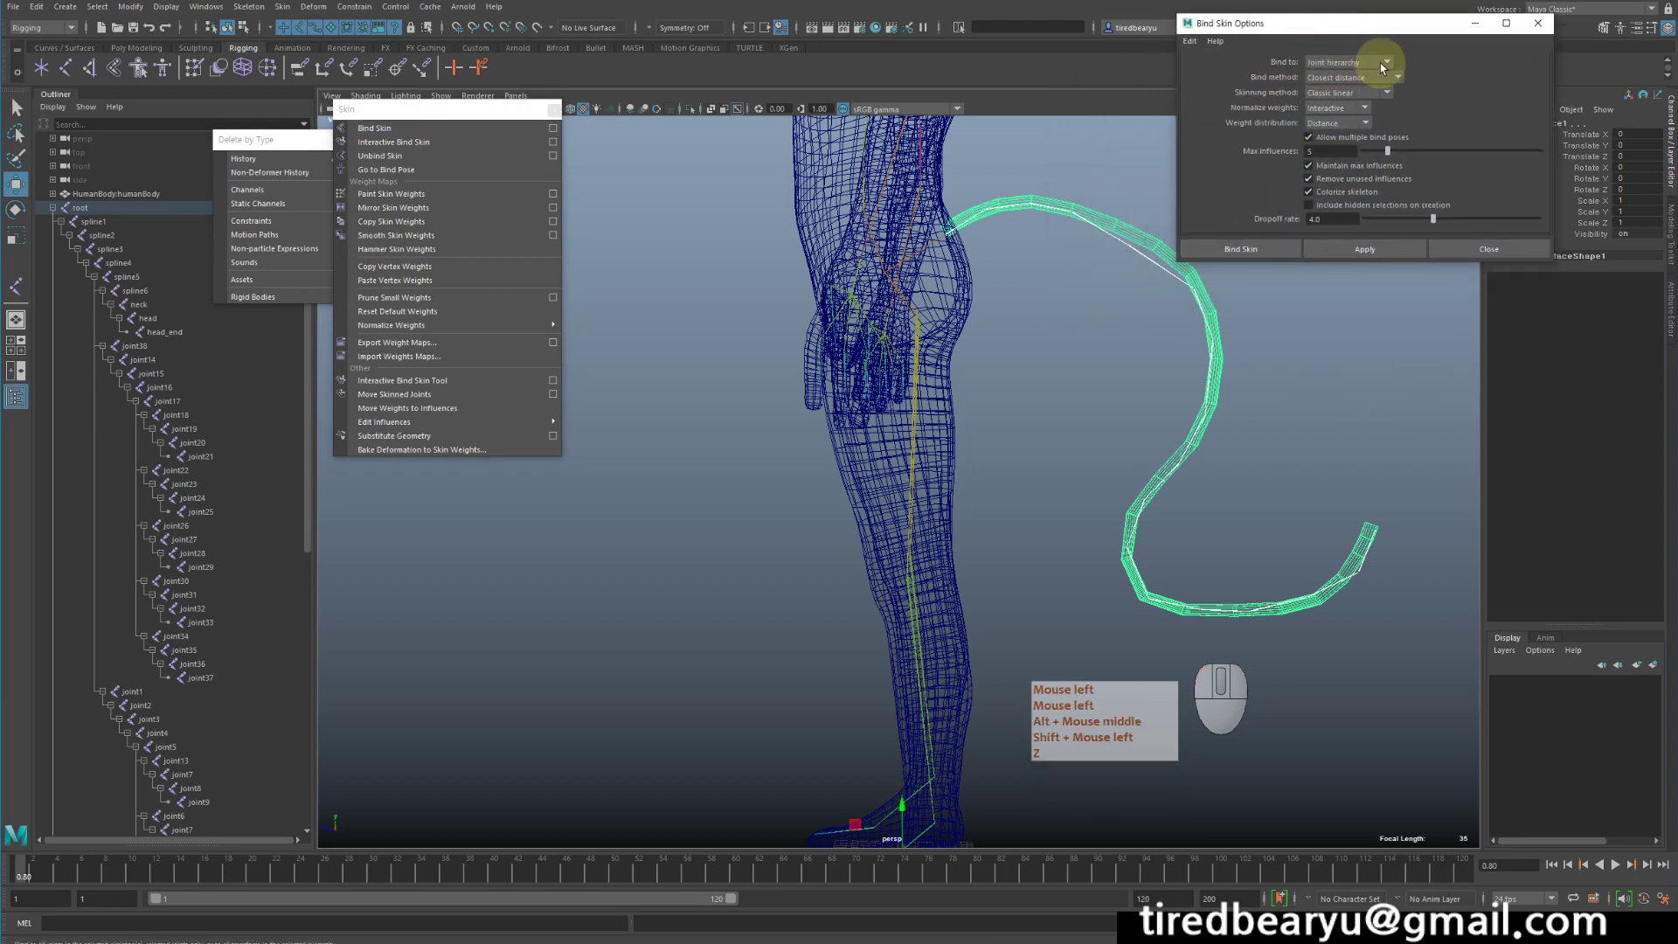
pyautogui.keyDown('alt'); pyautogui.moveTo(889, 251); pyautogui.dragTo(822, 288, button='middle'); pyautogui.keyUp('alt')
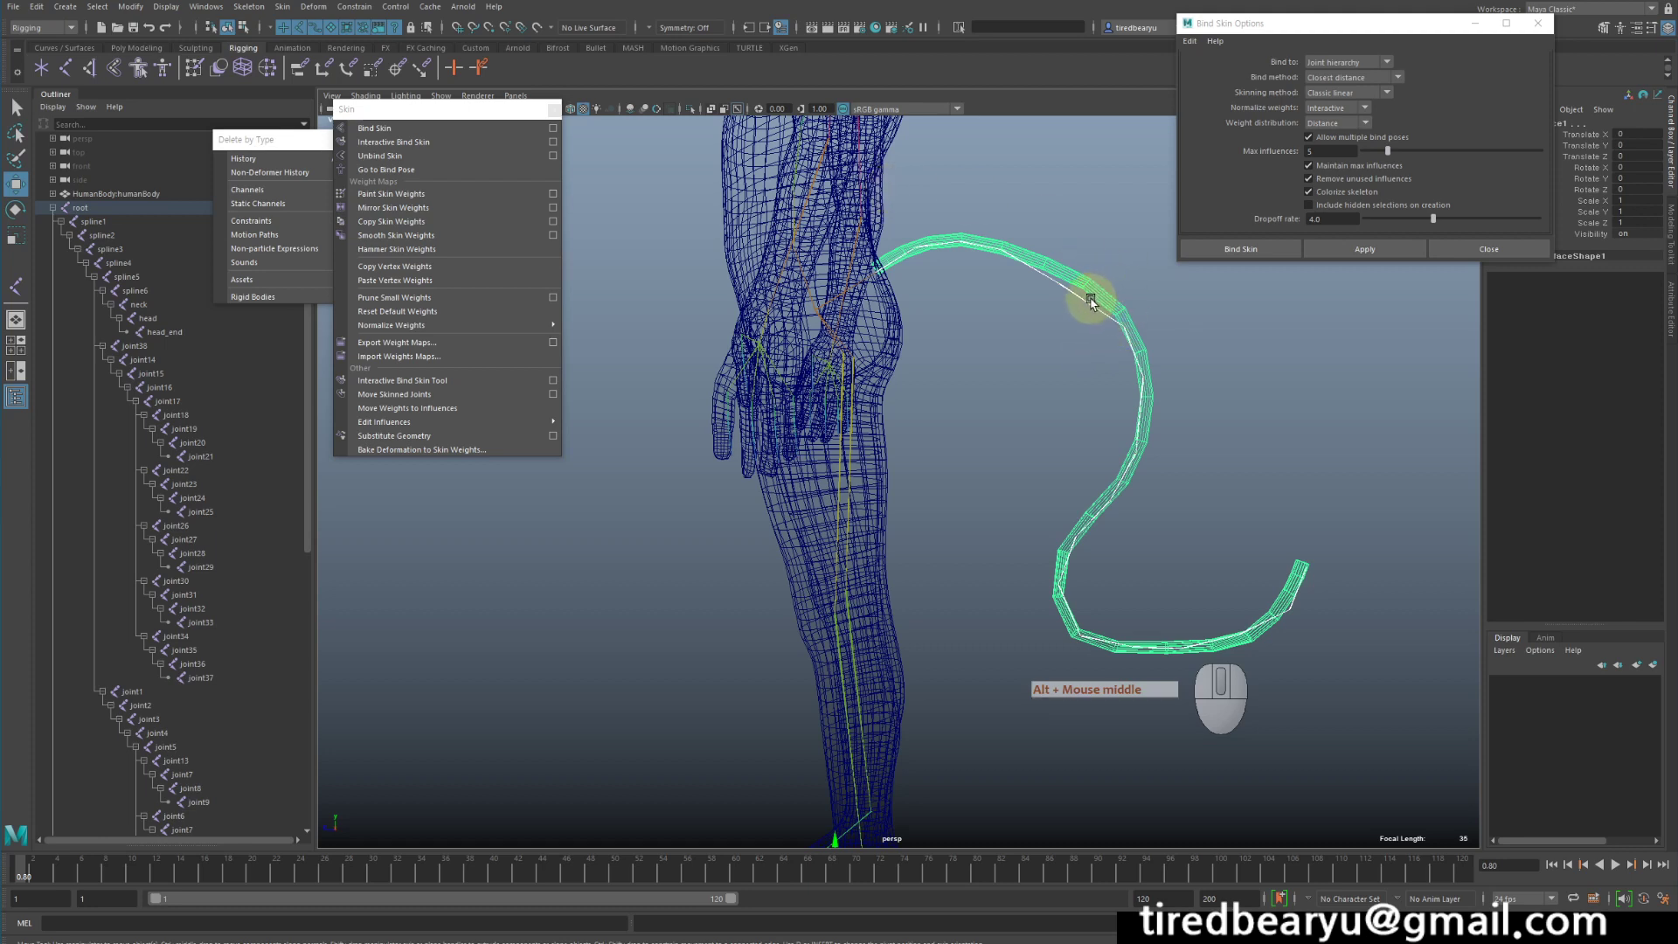
pyautogui.click(1383, 63)
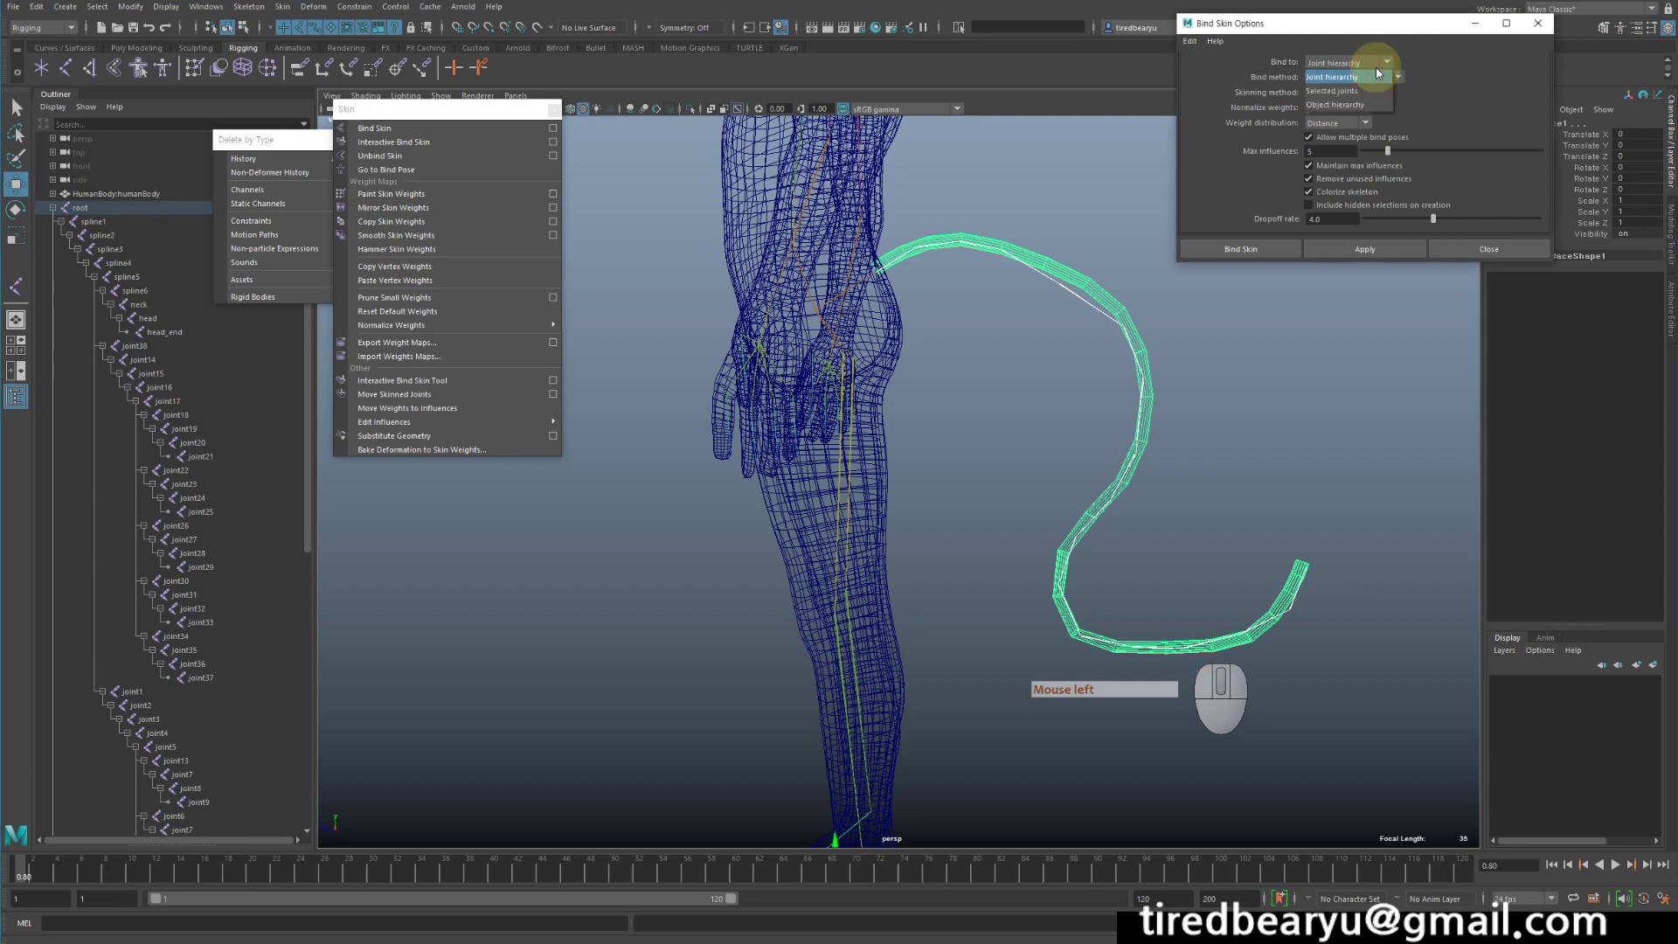
pyautogui.click(1325, 92)
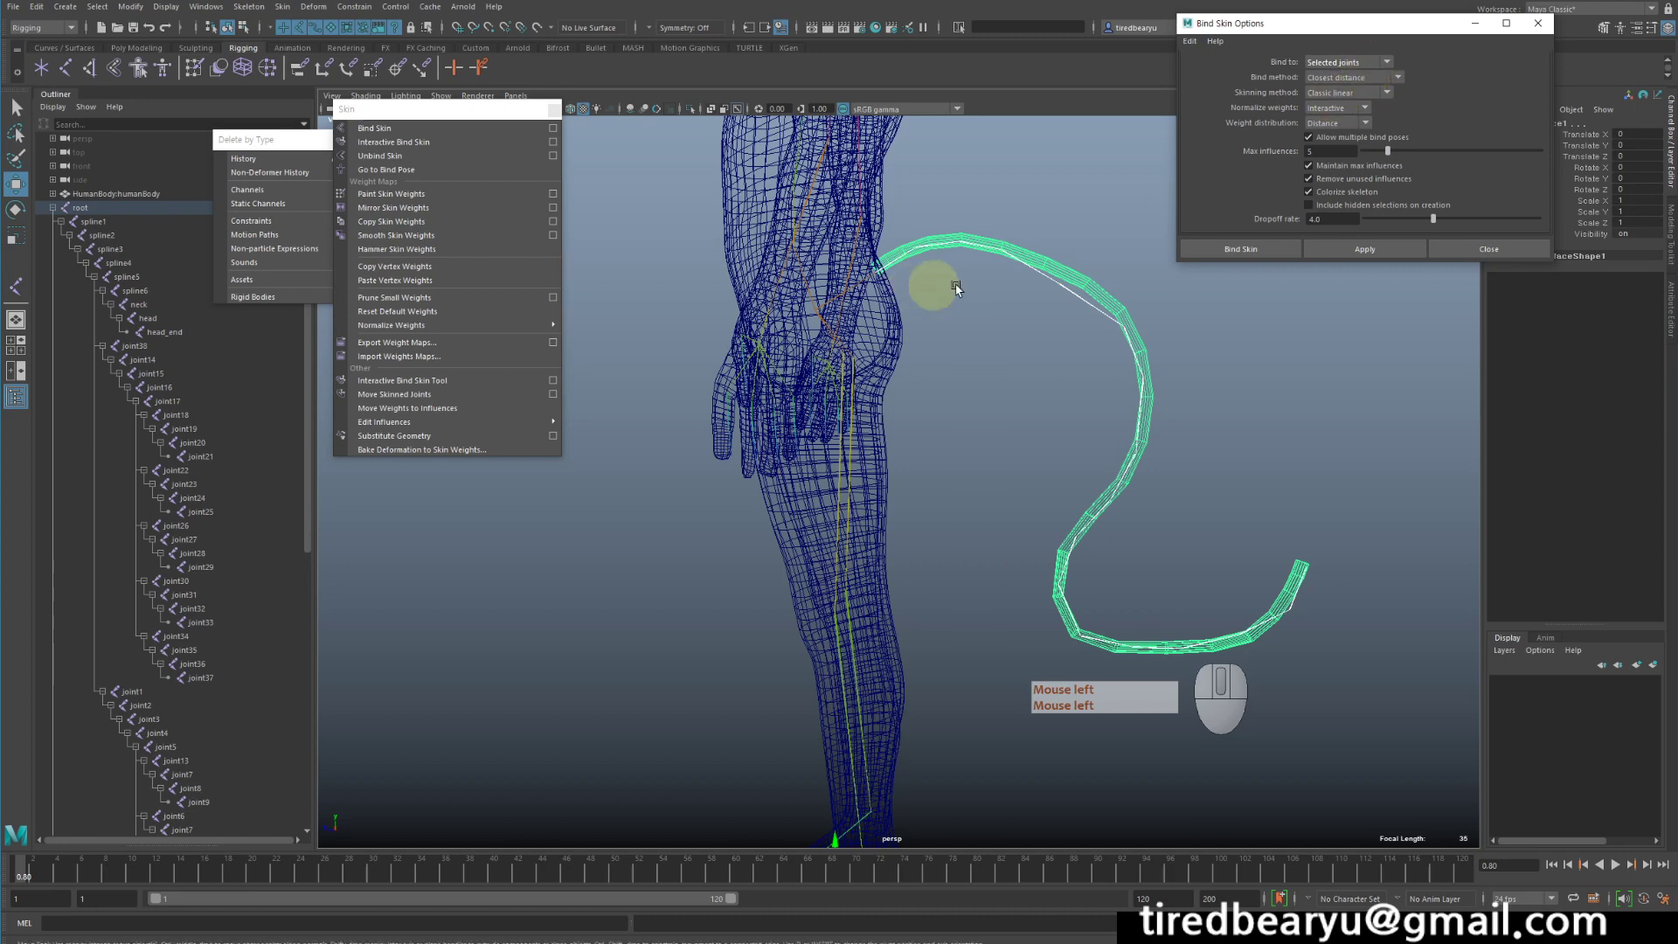
# Clear the selection, select the tail chain's first joint and add more tail joints to it in the viewport.
pyautogui.click(1094, 316)
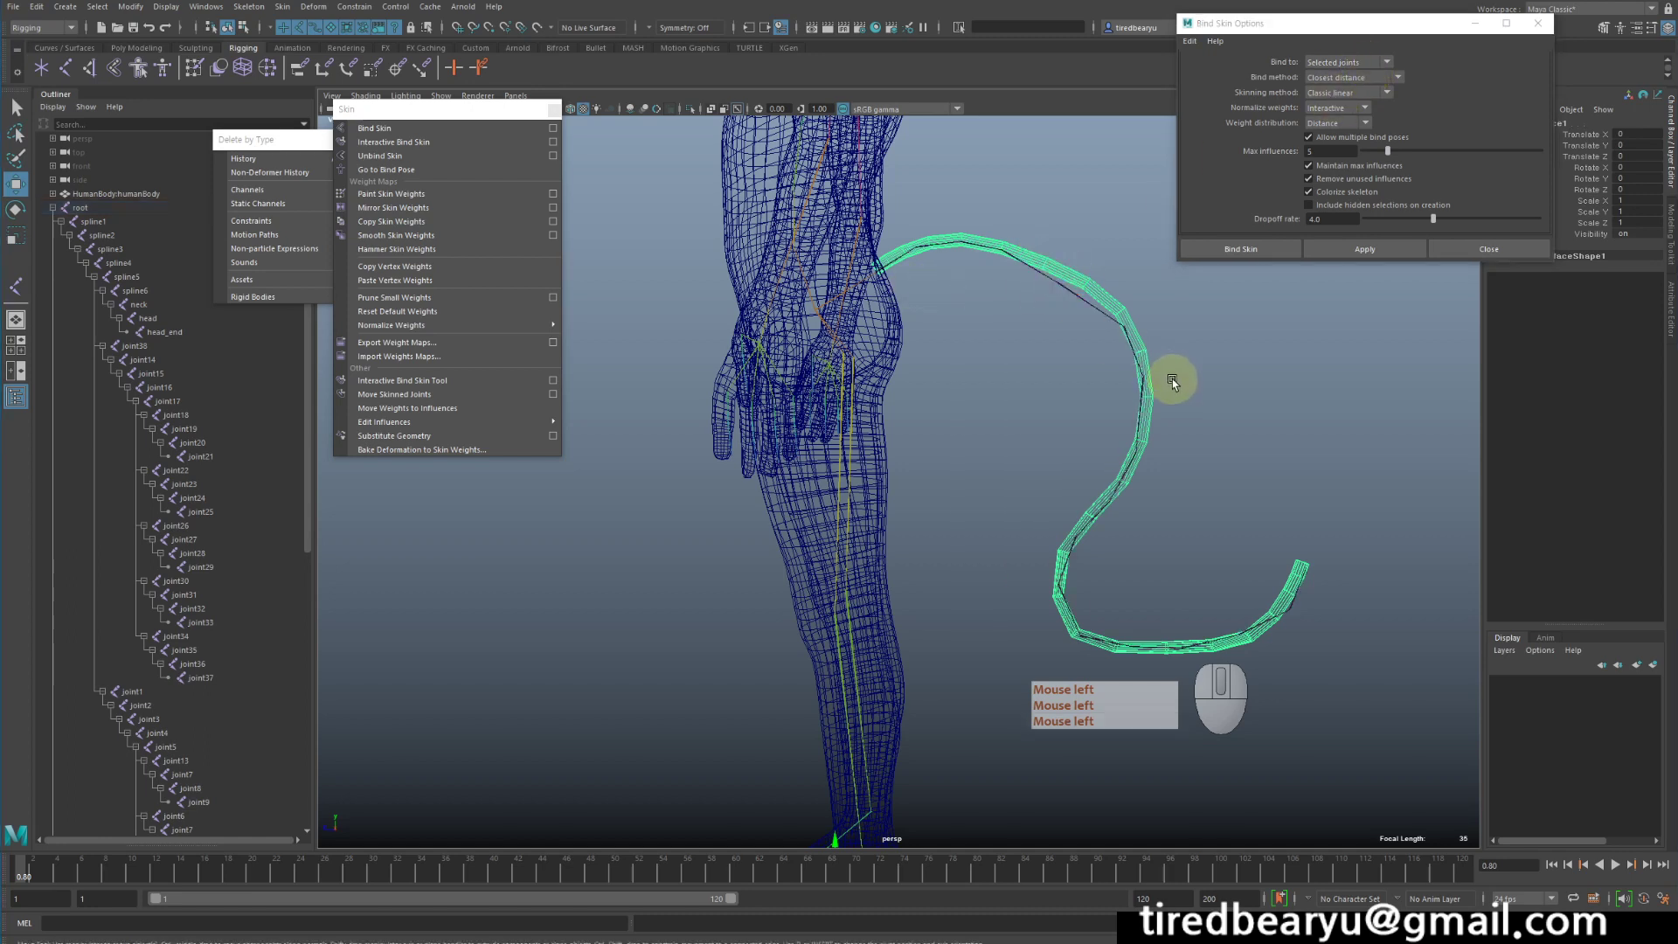
pyautogui.click(914, 292)
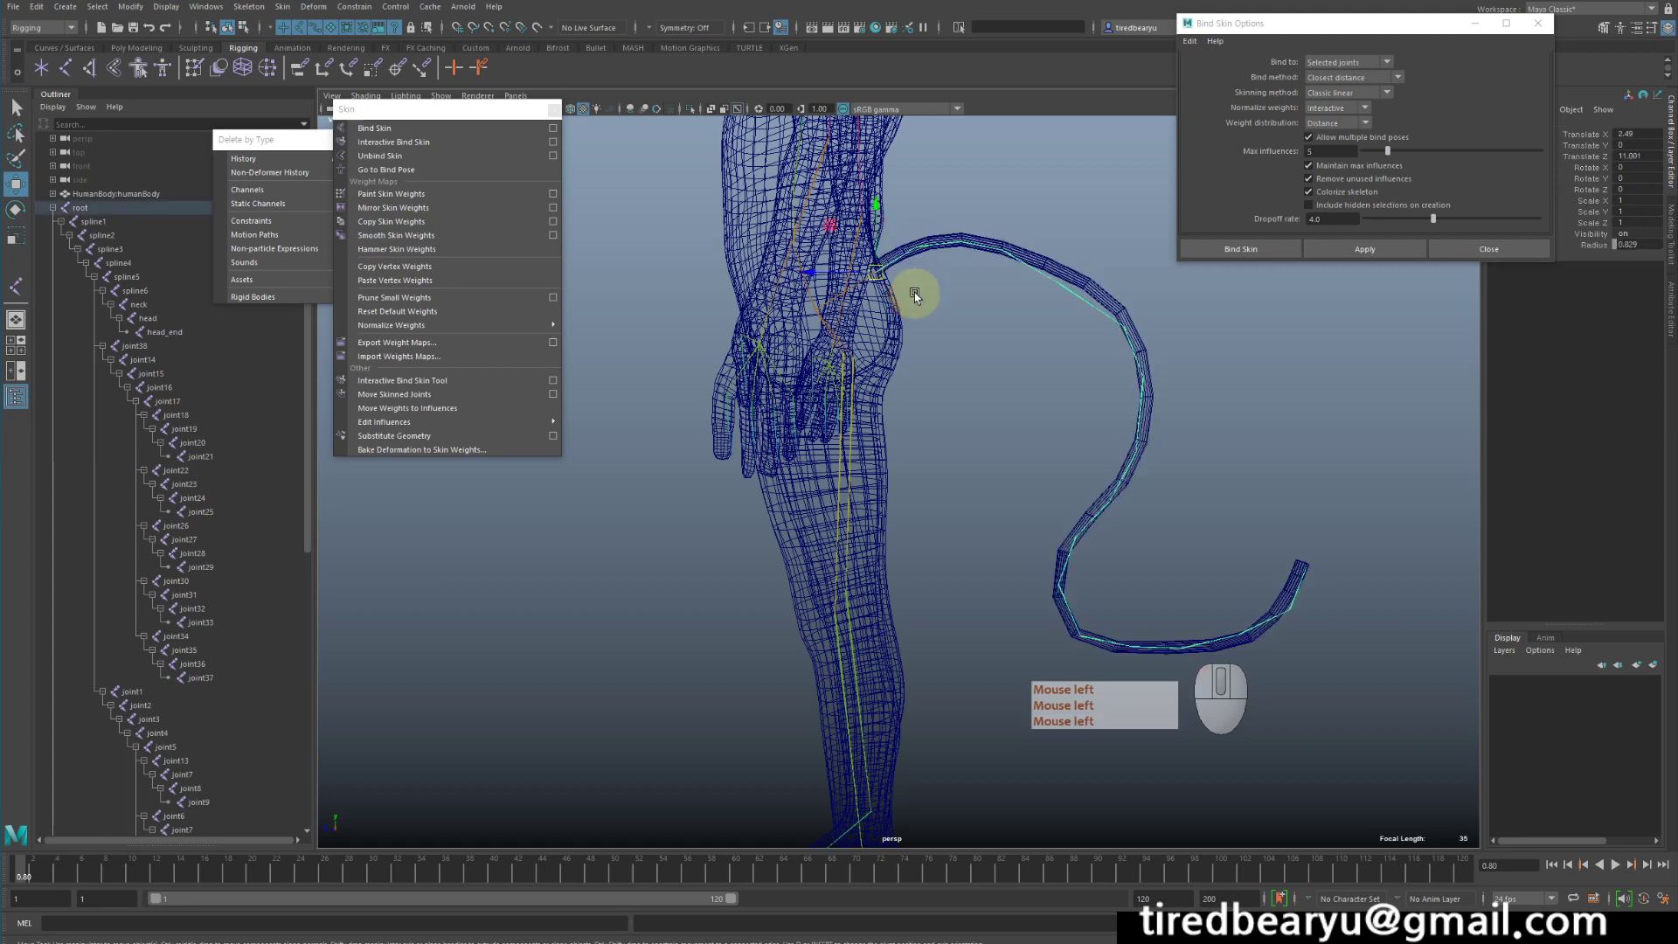
pyautogui.keyDown('shift'); pyautogui.click(990, 241); pyautogui.keyUp('shift')
pyautogui.keyDown('shift'); pyautogui.moveTo(990, 238); pyautogui.dragTo(1039, 276); pyautogui.keyUp('shift')
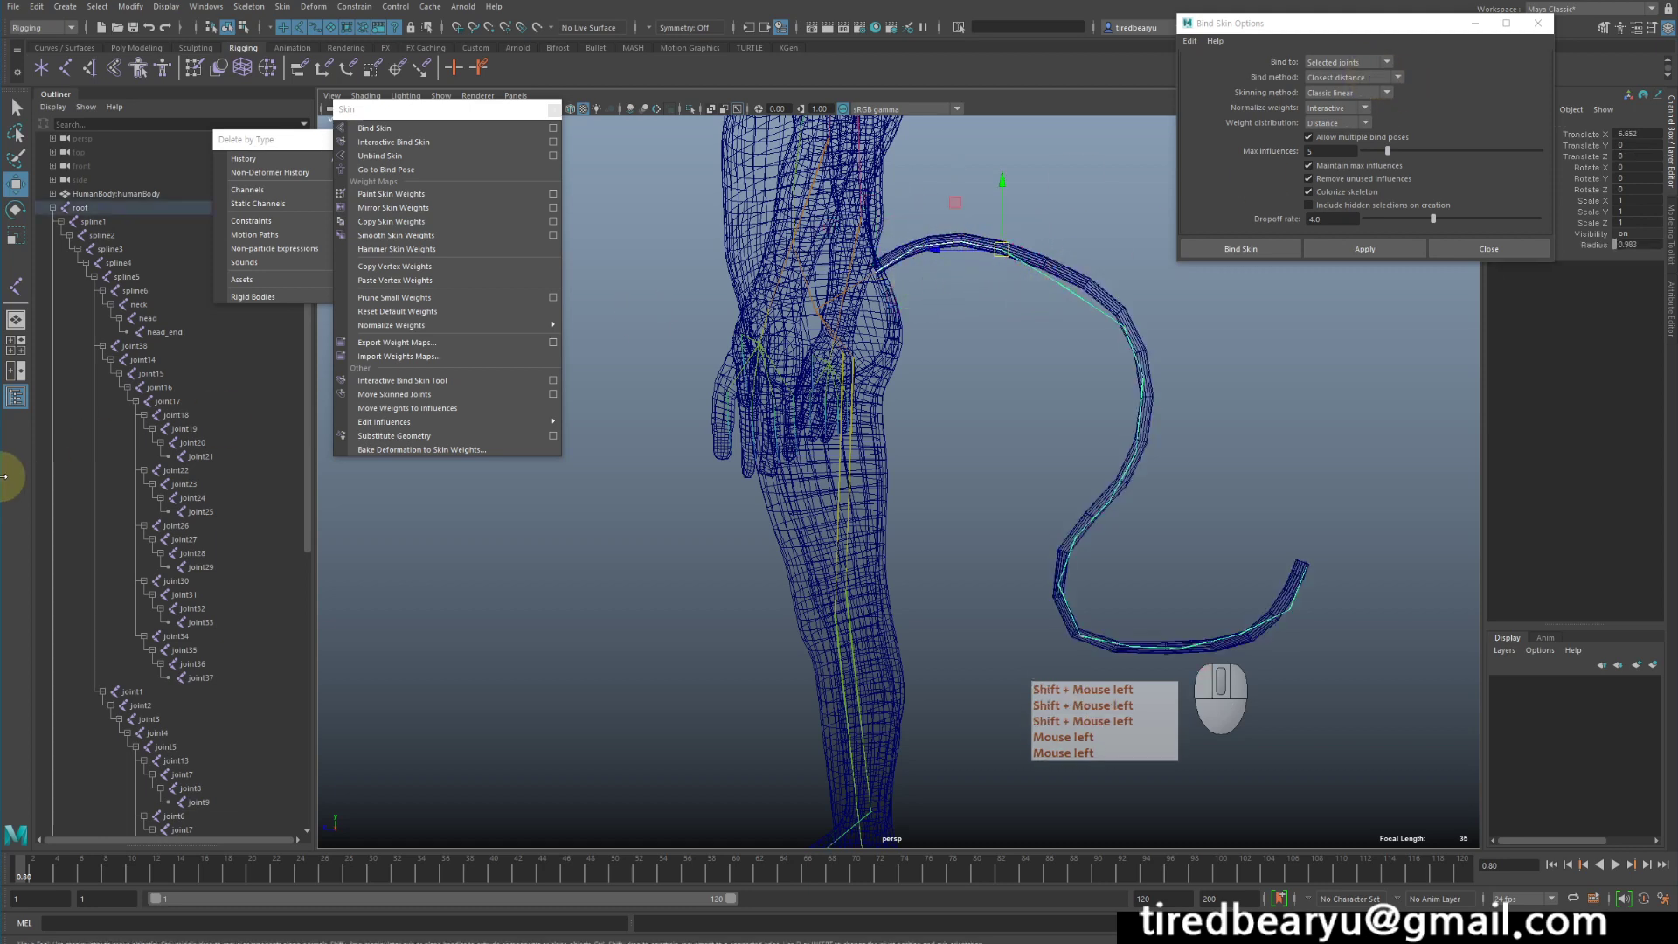
# Select joint53 through joint68 in the Outliner, add the tail mesh and bind the skin to the selected joints.
pyautogui.scroll(-10, 125, 483)
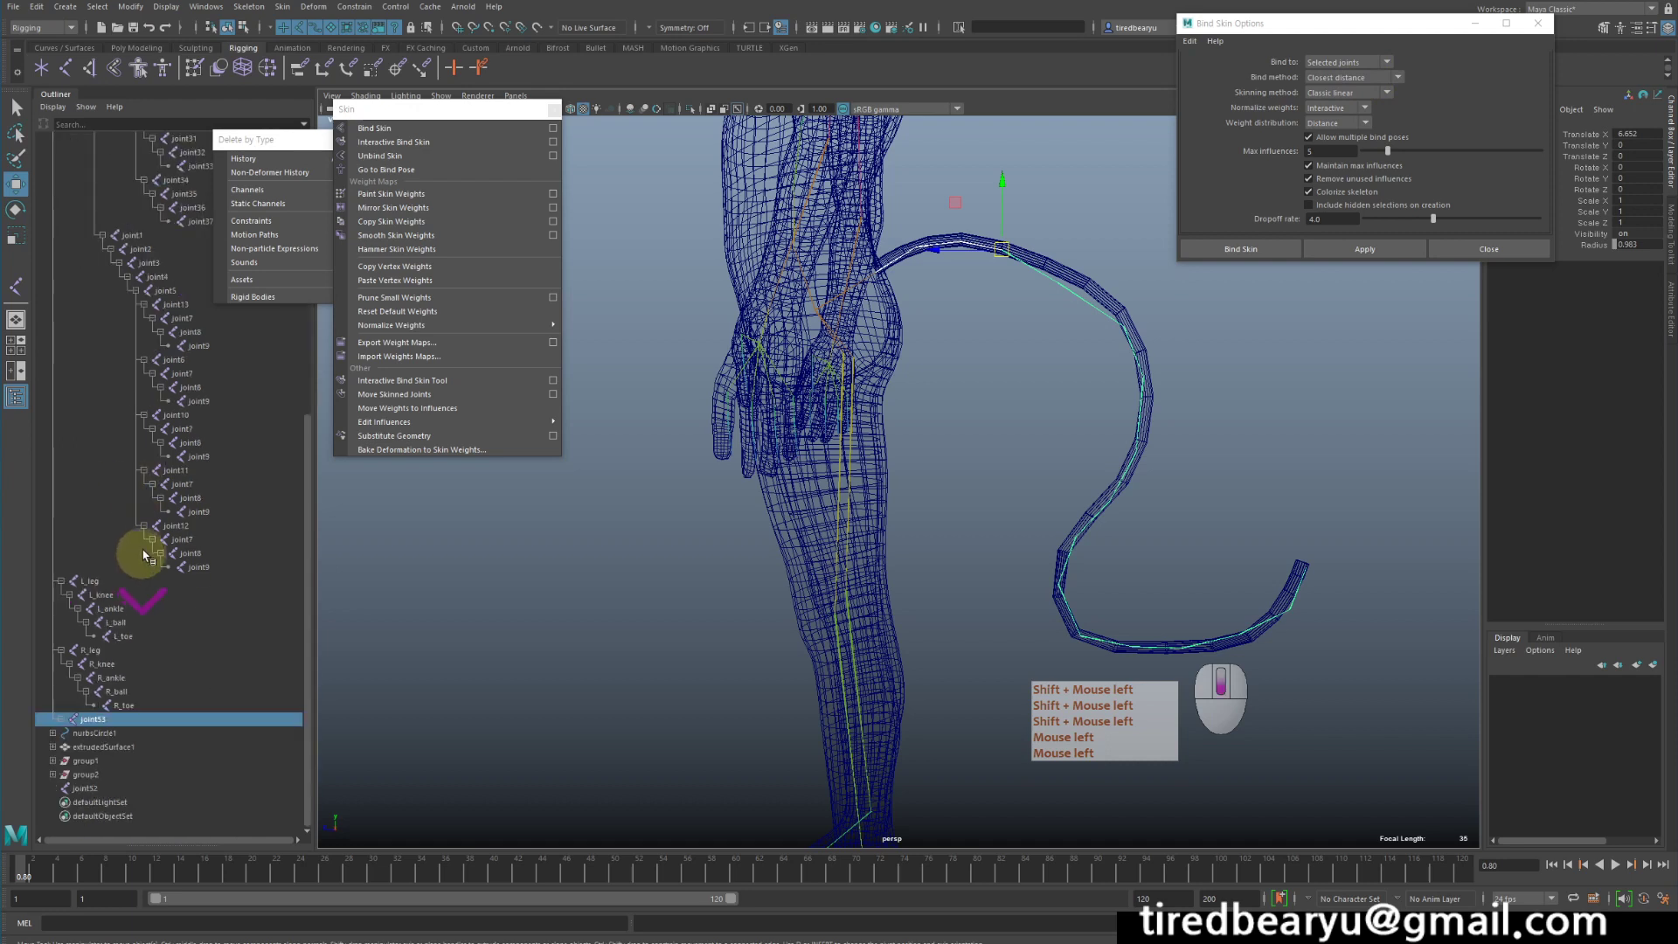
pyautogui.keyDown('shift'); pyautogui.click(55, 722); pyautogui.keyUp('shift')
pyautogui.scroll(-5, 140, 712)
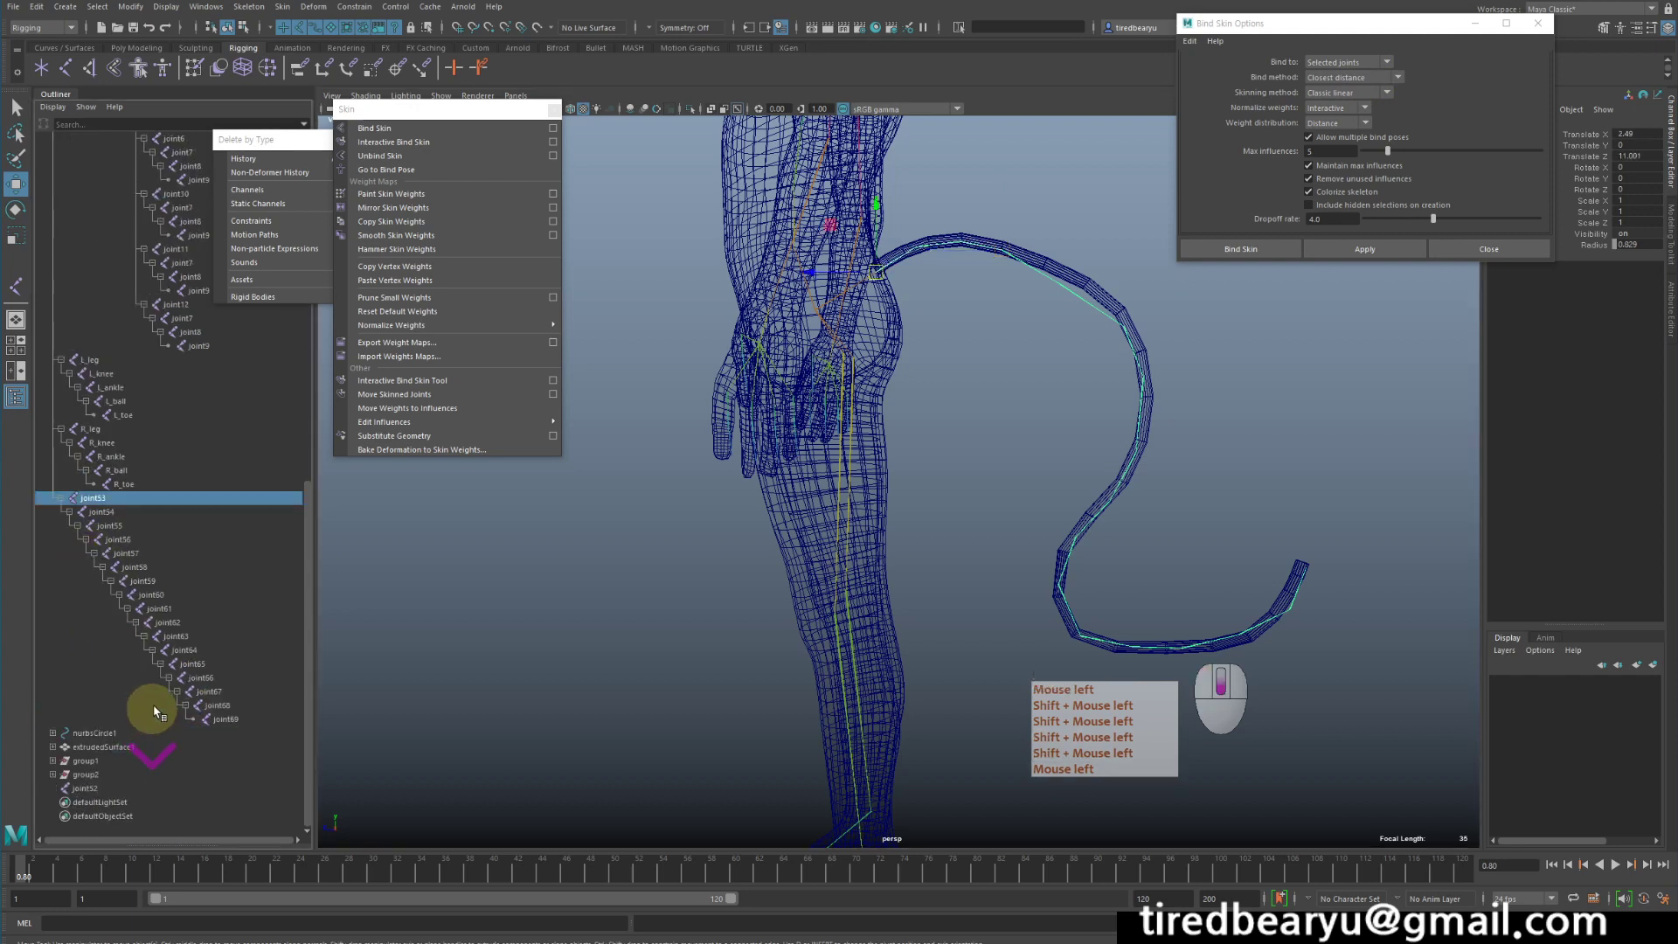
pyautogui.keyDown('shift'); pyautogui.click(251, 704); pyautogui.keyUp('shift')
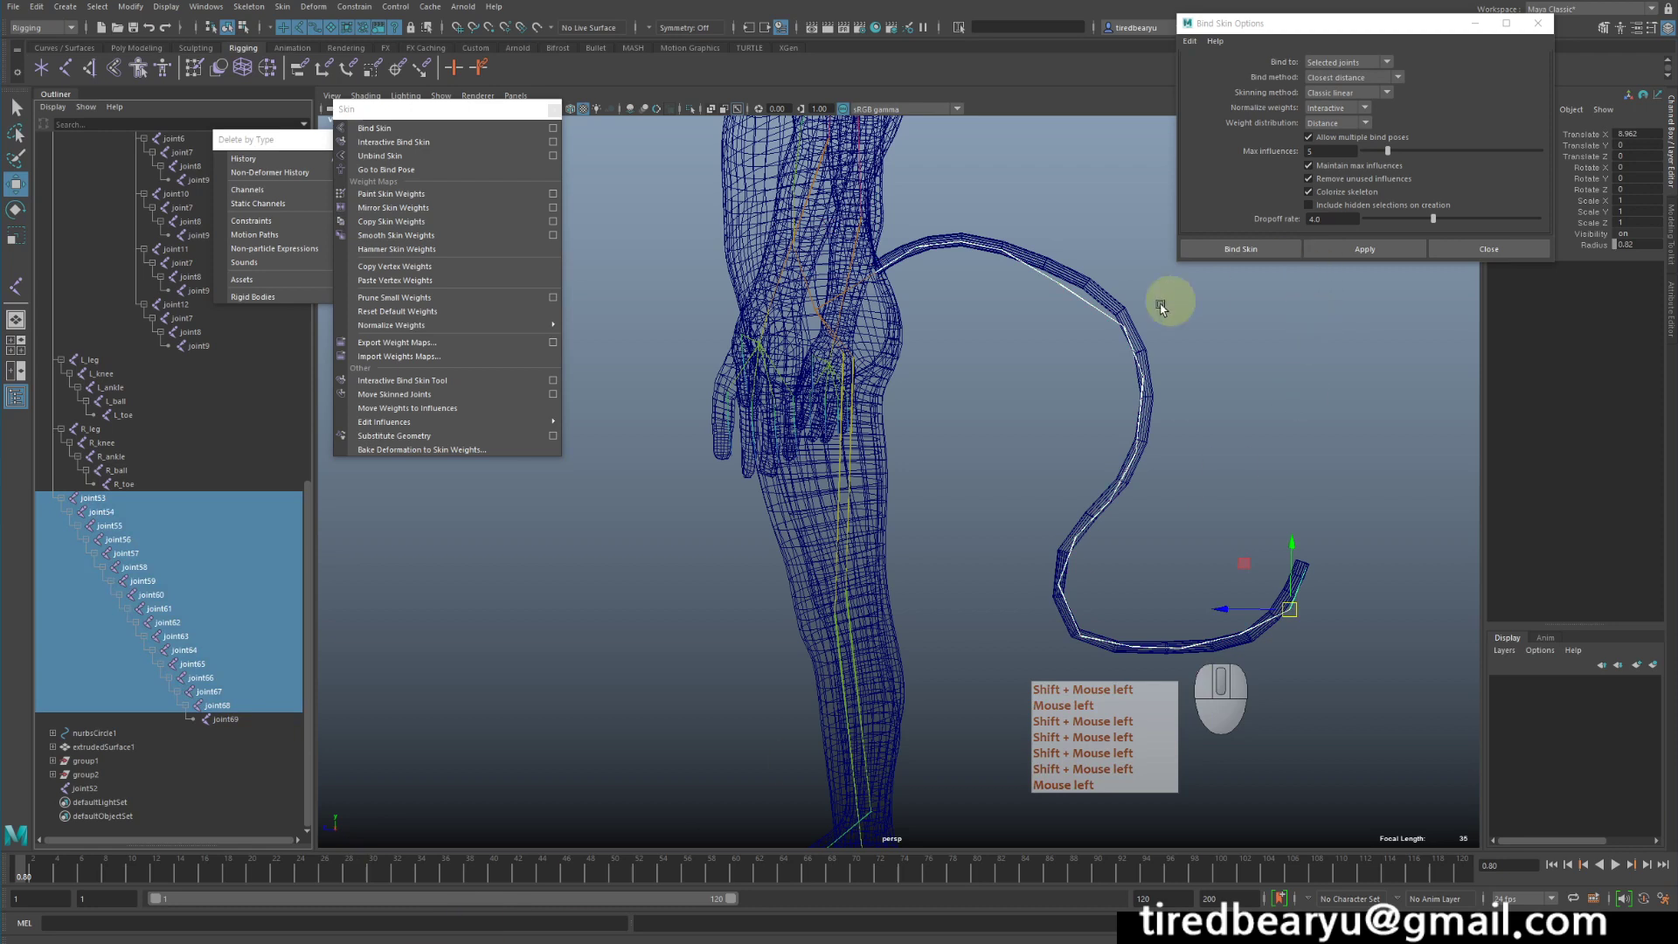
pyautogui.keyDown('shift'); pyautogui.click(1109, 306); pyautogui.keyUp('shift')
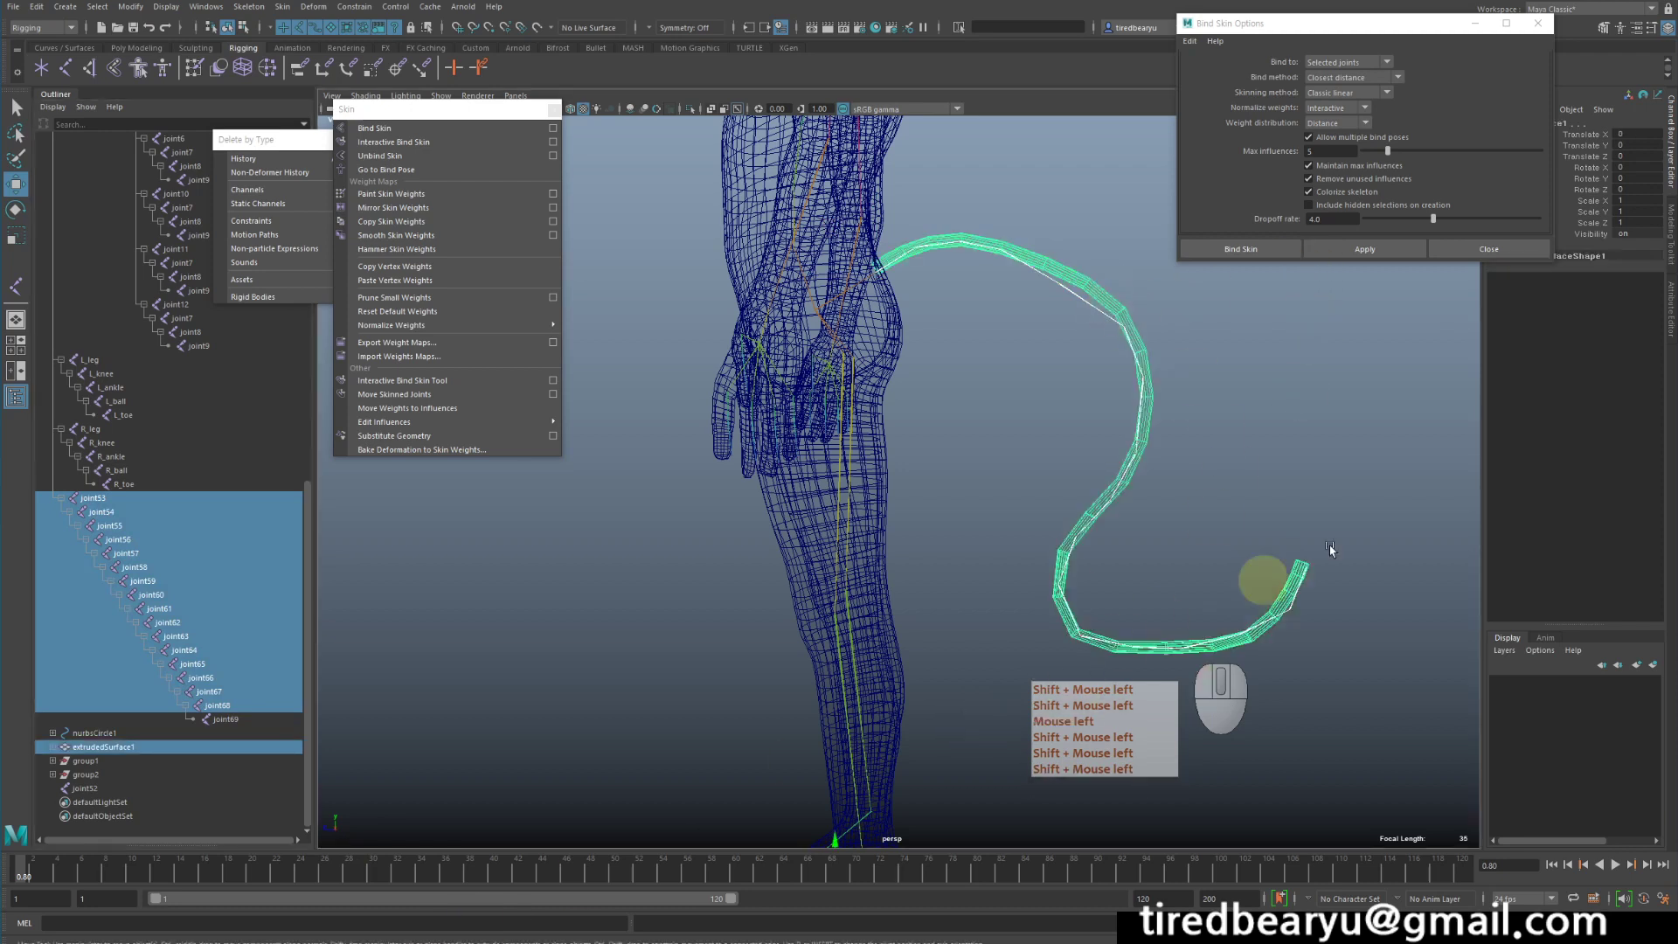
pyautogui.click(1383, 254)
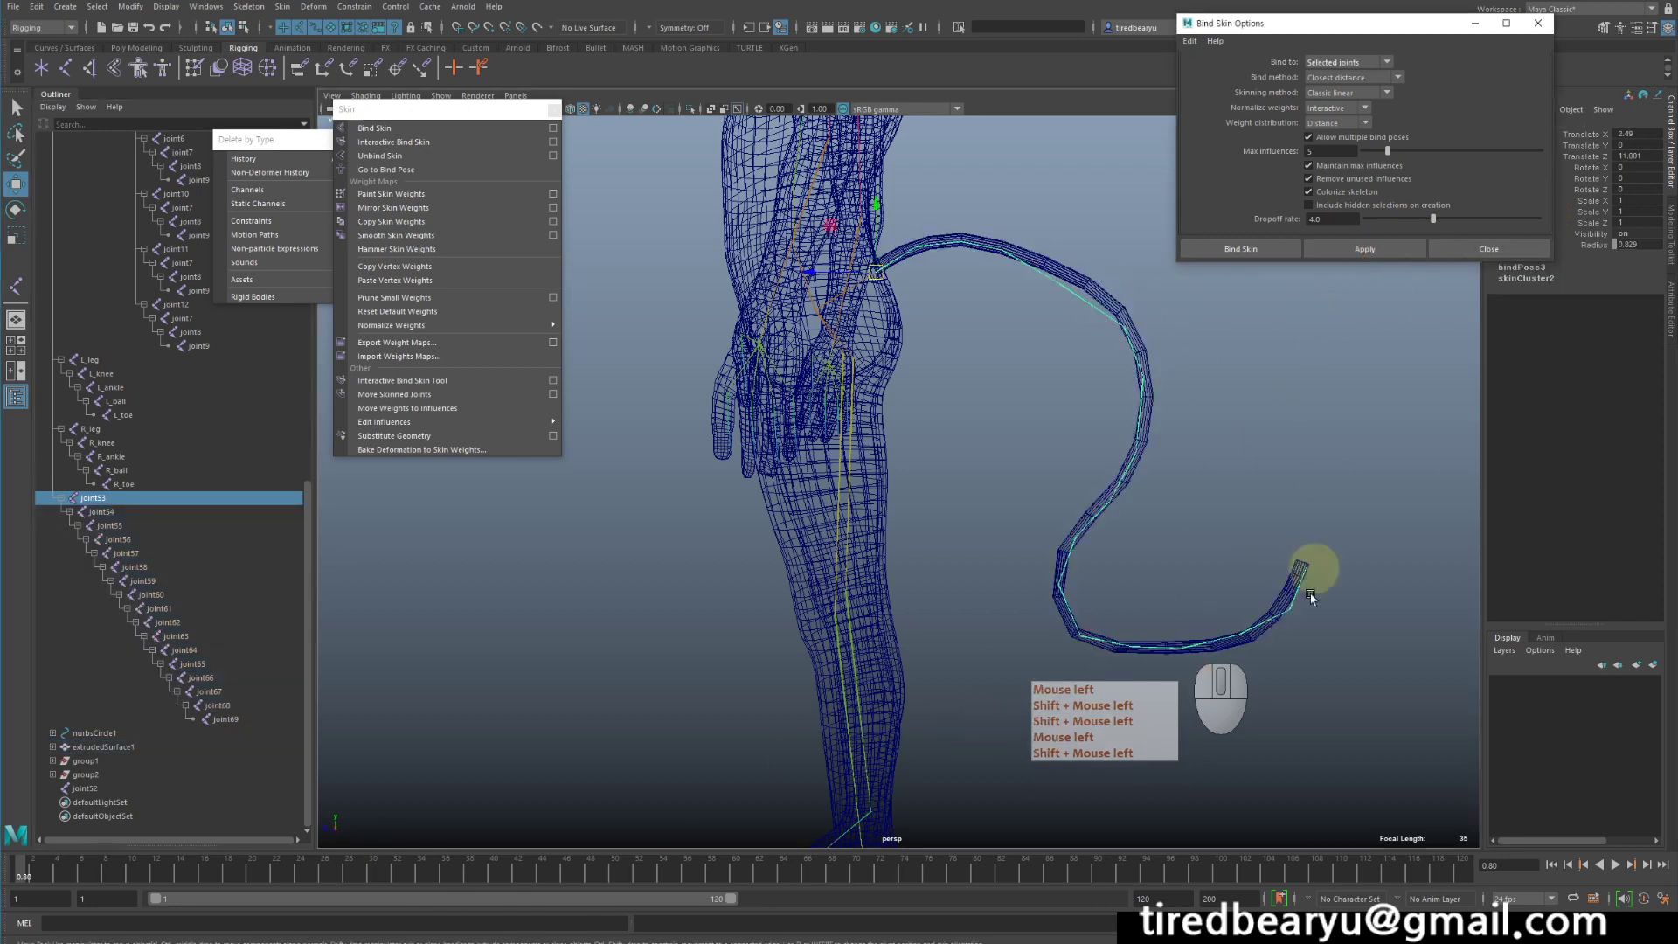
# Select the tail chain's first joint, key it, test-move the bound tail and undo the move.
pyautogui.click(1297, 456)
pyautogui.click(925, 315)
pyautogui.click(934, 266)
pyautogui.press('s')
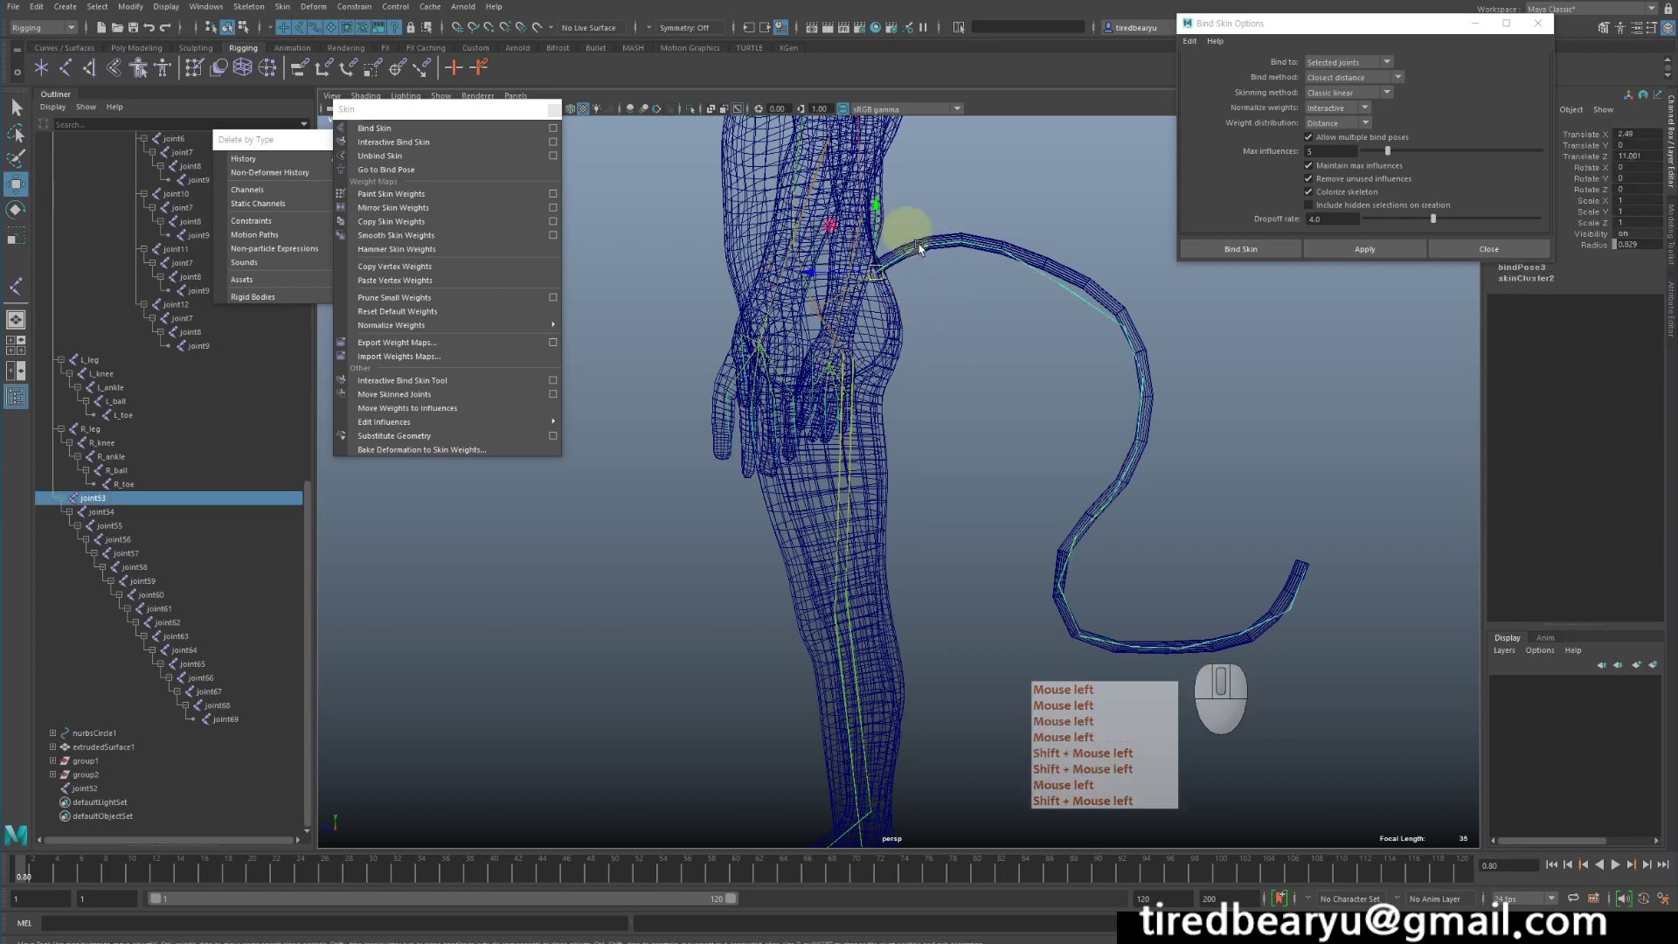
pyautogui.moveTo(907, 225); pyautogui.dragTo(1092, 423, button='middle')
pyautogui.press('z')
pyautogui.press('z')
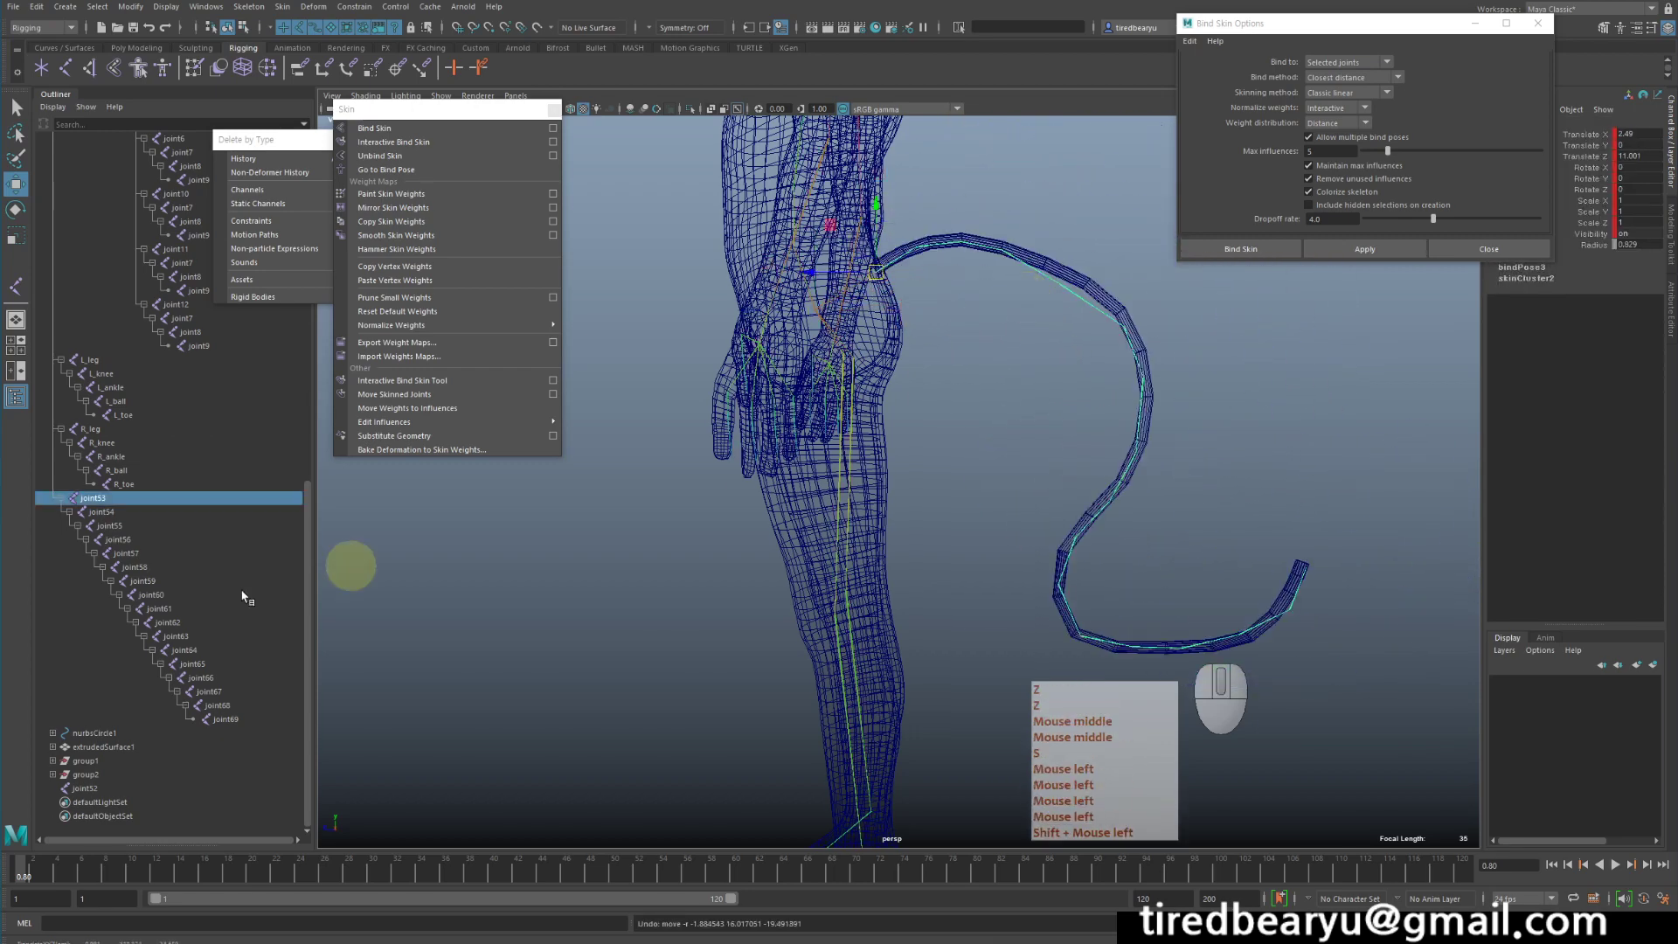
# Select all tail joints from joint53 to joint68, rotate them together to test the curl and undo the rotation.
pyautogui.keyDown('shift'); pyautogui.click(205, 705); pyautogui.keyUp('shift')
pyautogui.press('e')
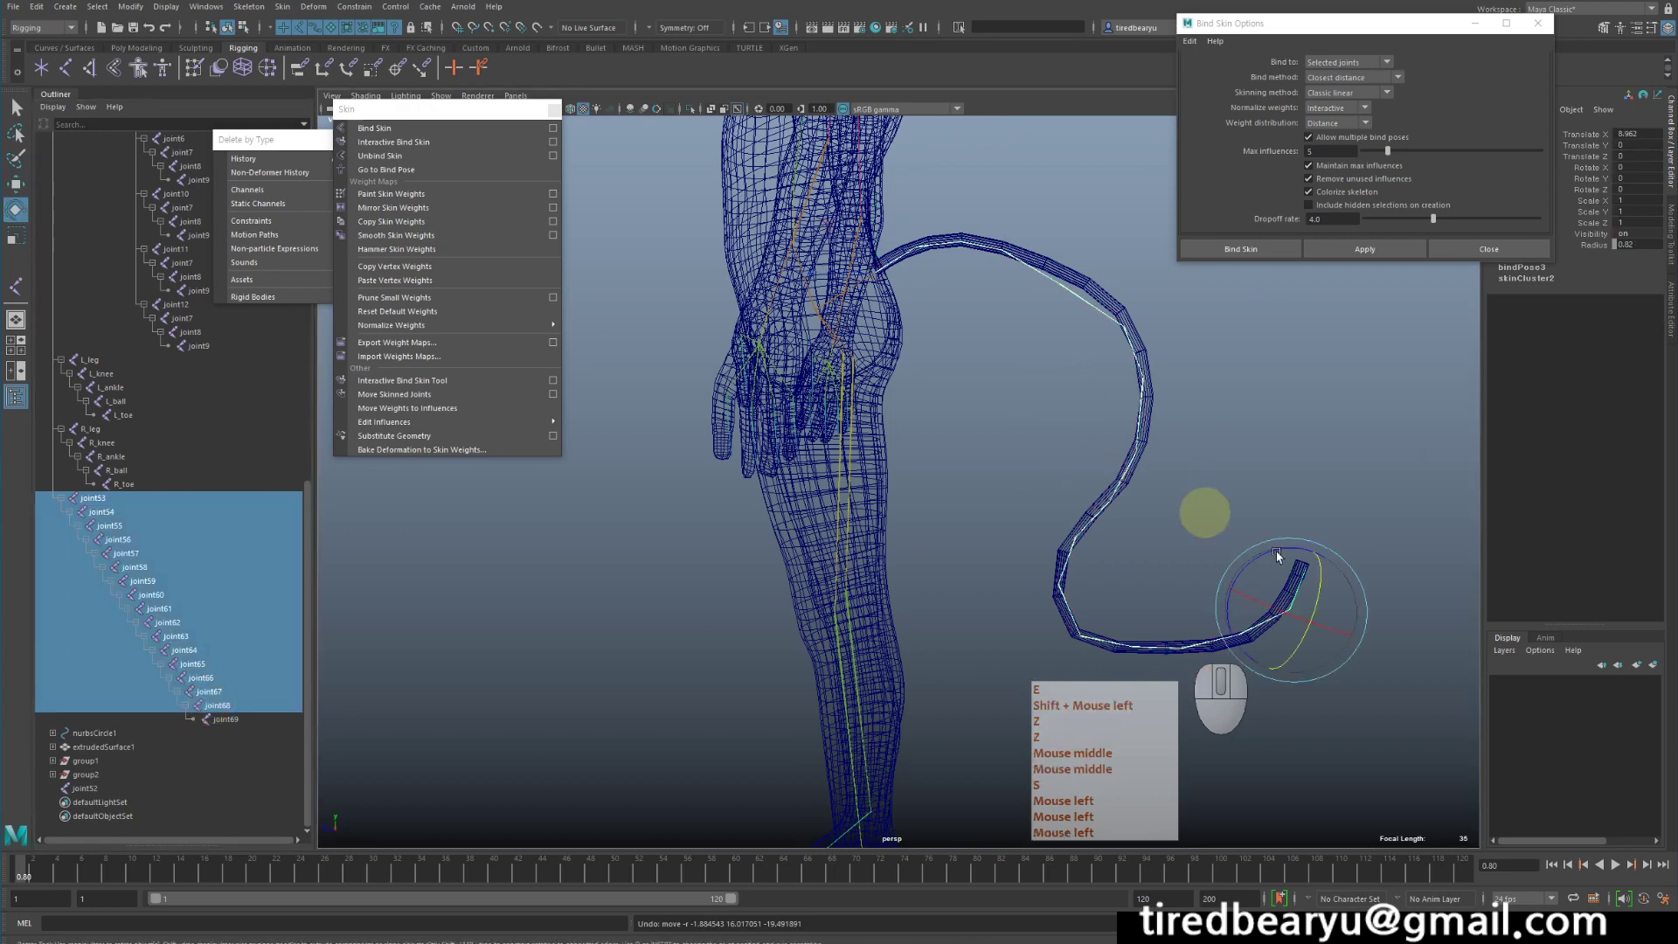
pyautogui.moveTo(1275, 543); pyautogui.dragTo(1187, 532)
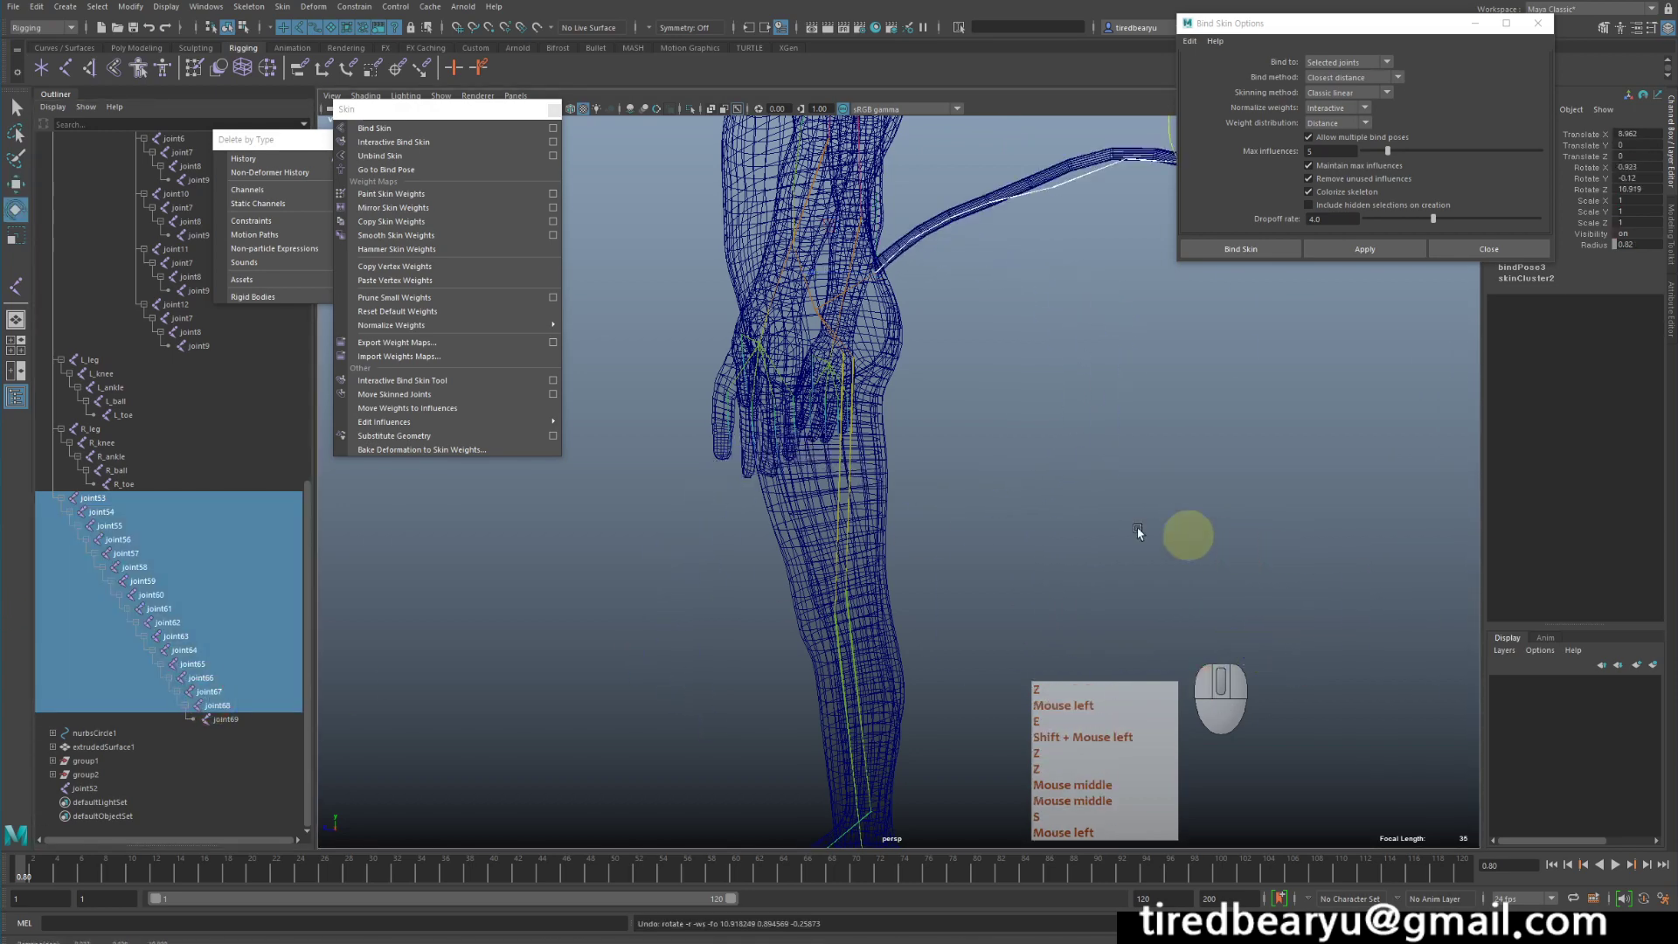
pyautogui.press('z')
# Test-move the body skeleton from a joint near the hips and undo the move.
pyautogui.click(839, 371)
pyautogui.press('w')
pyautogui.moveTo(839, 371); pyautogui.dragTo(795, 356, button='middle')
pyautogui.press('z')
# Undo the earlier actions back to before the tail mesh was bound to the selected joints.
pyautogui.press('z')
pyautogui.press('z')
pyautogui.press('z')
pyautogui.press('z')
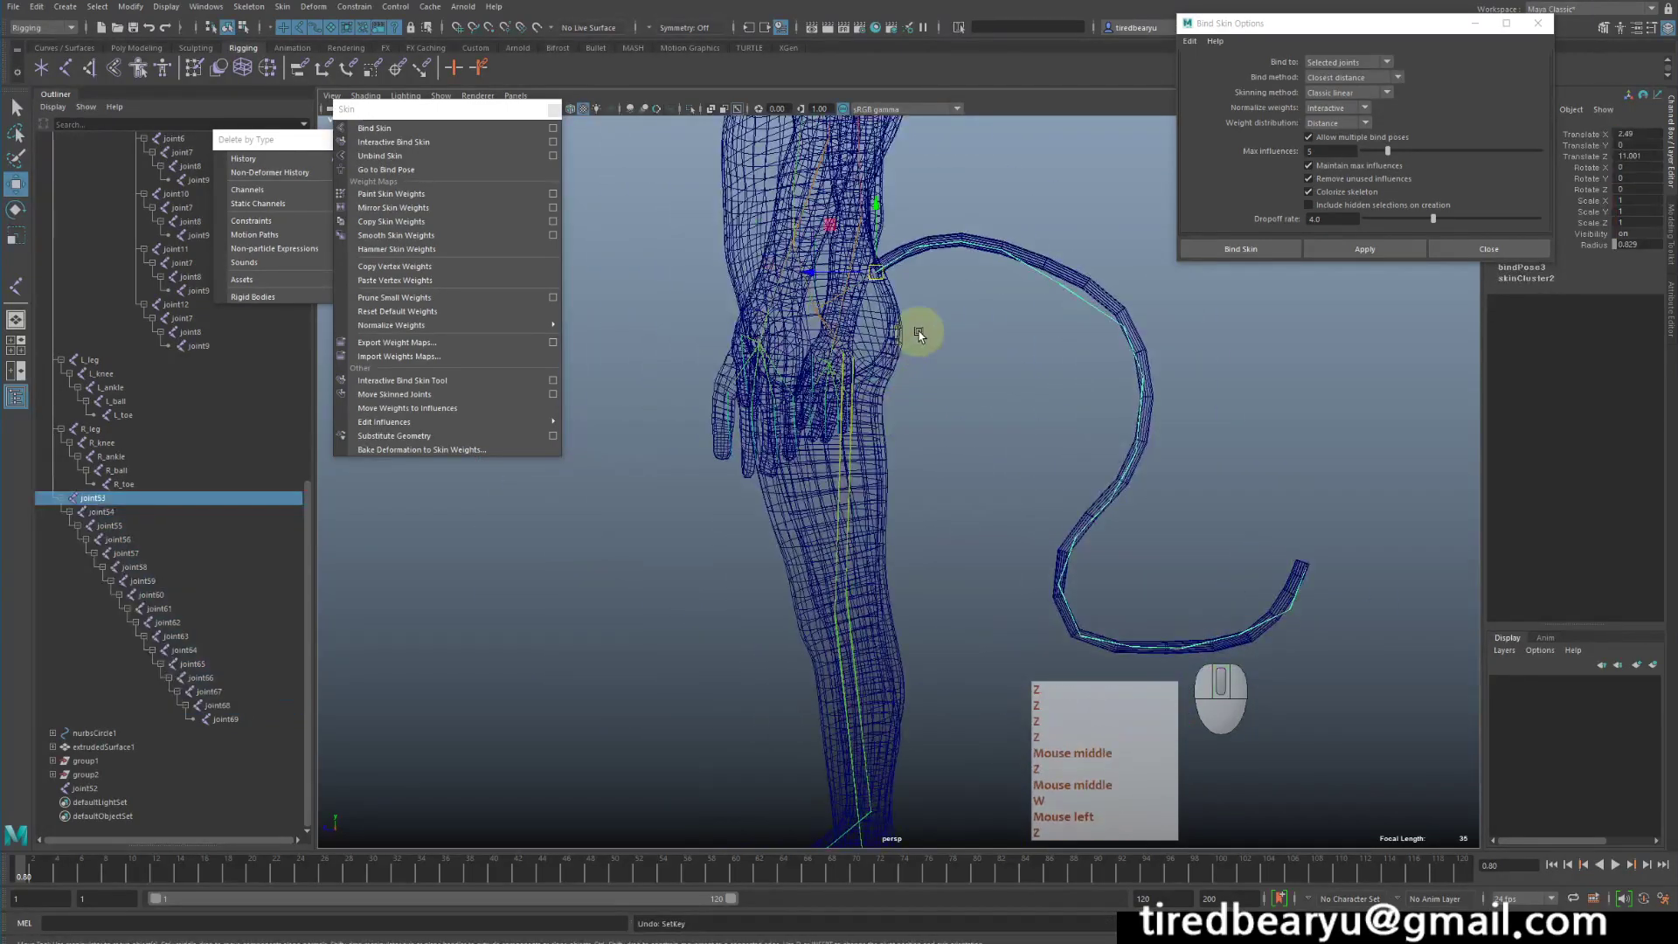
pyautogui.press('z')
pyautogui.press('z')
pyautogui.press('z')
pyautogui.press('z')
pyautogui.press('z')
pyautogui.press('z')
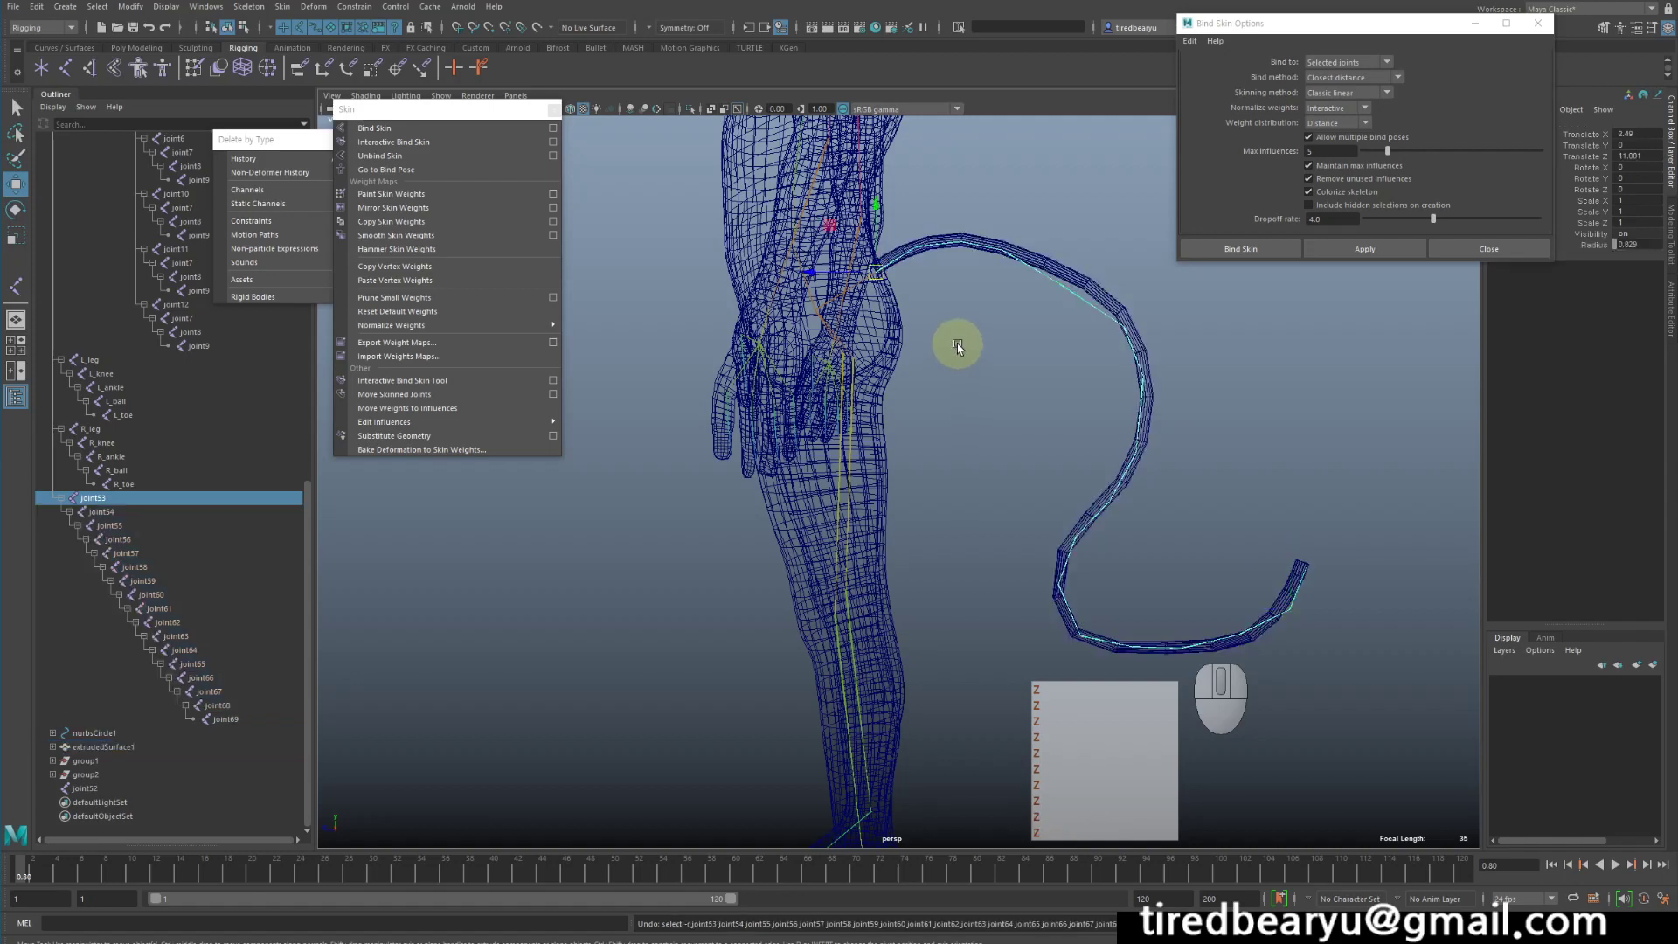
# Select the tail chain's first joint, test-move it without the mesh and undo the move.
pyautogui.click(1025, 359)
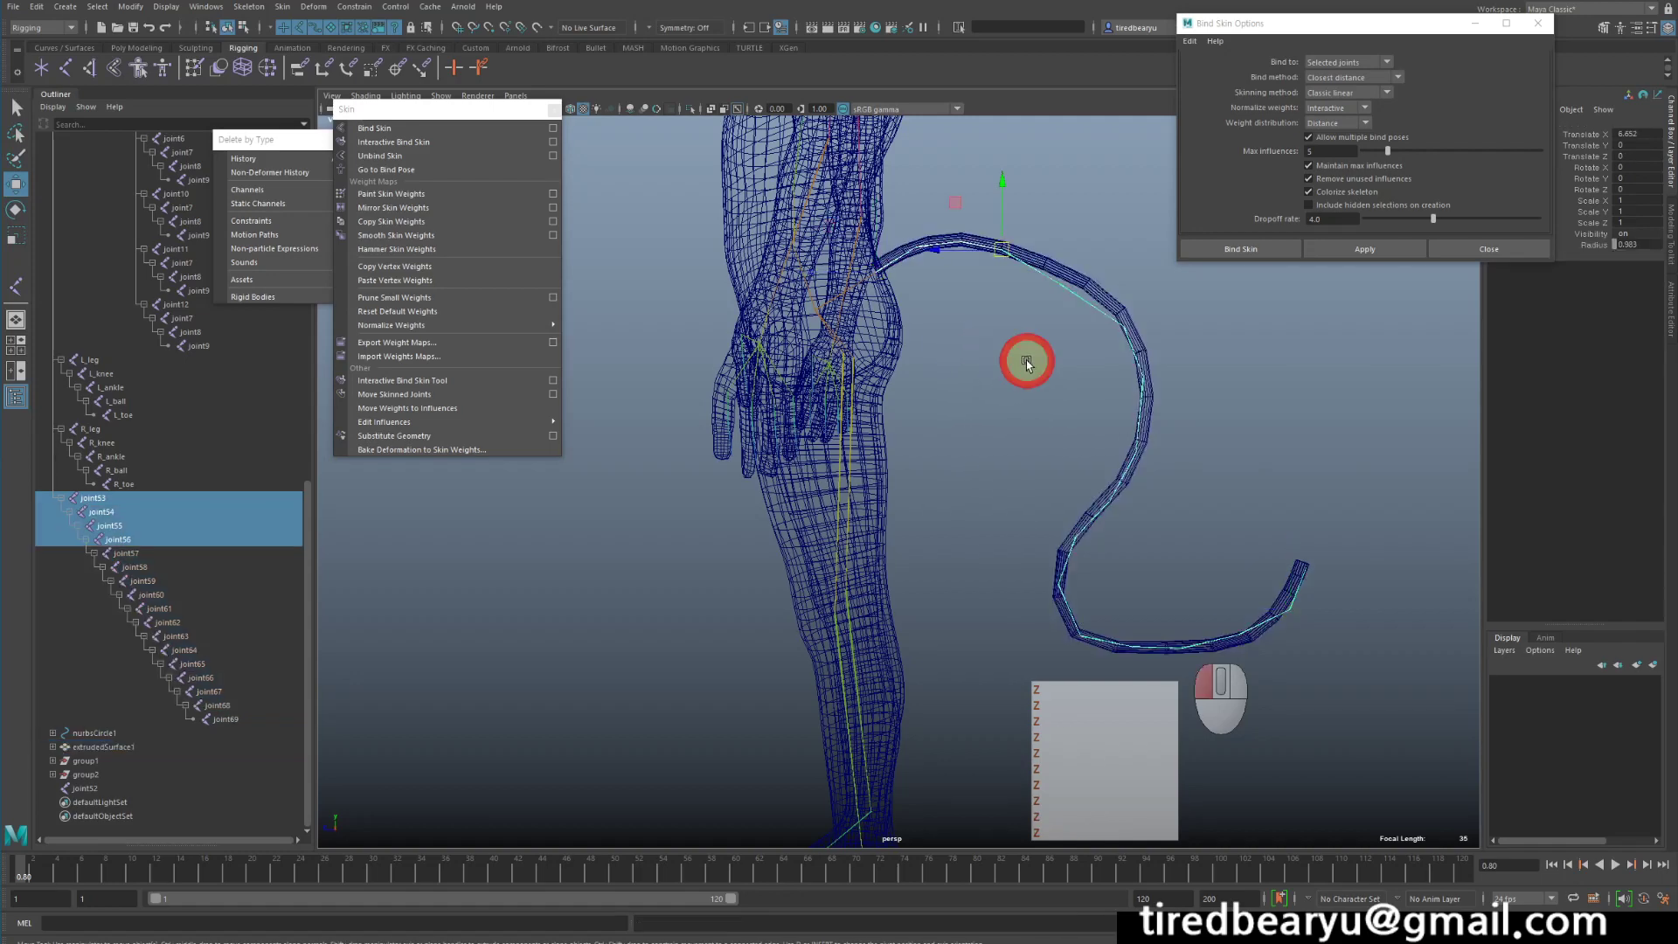
pyautogui.click(905, 226)
pyautogui.press('w')
pyautogui.moveTo(989, 423); pyautogui.dragTo(1098, 254, button='middle')
pyautogui.press('z')
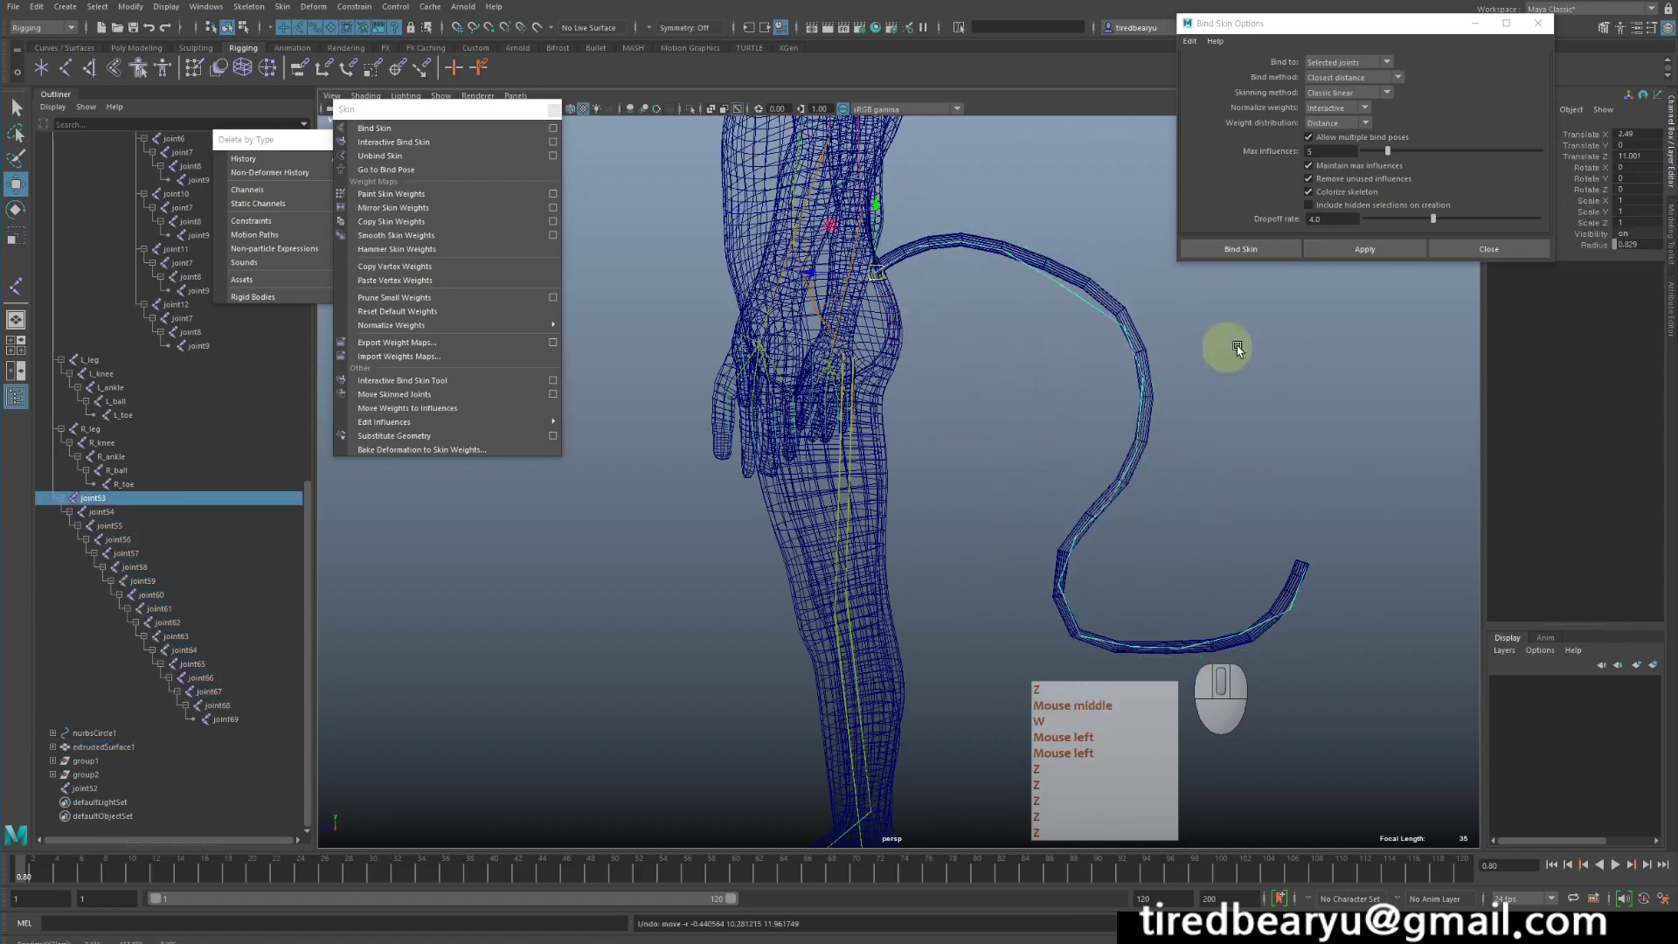
# Add the tail mesh to the selected tail joint, set Bind to to Joint hierarchy and apply the skin bind.
pyautogui.keyDown('shift'); pyautogui.click(1100, 302); pyautogui.keyUp('shift')
pyautogui.click(1348, 77)
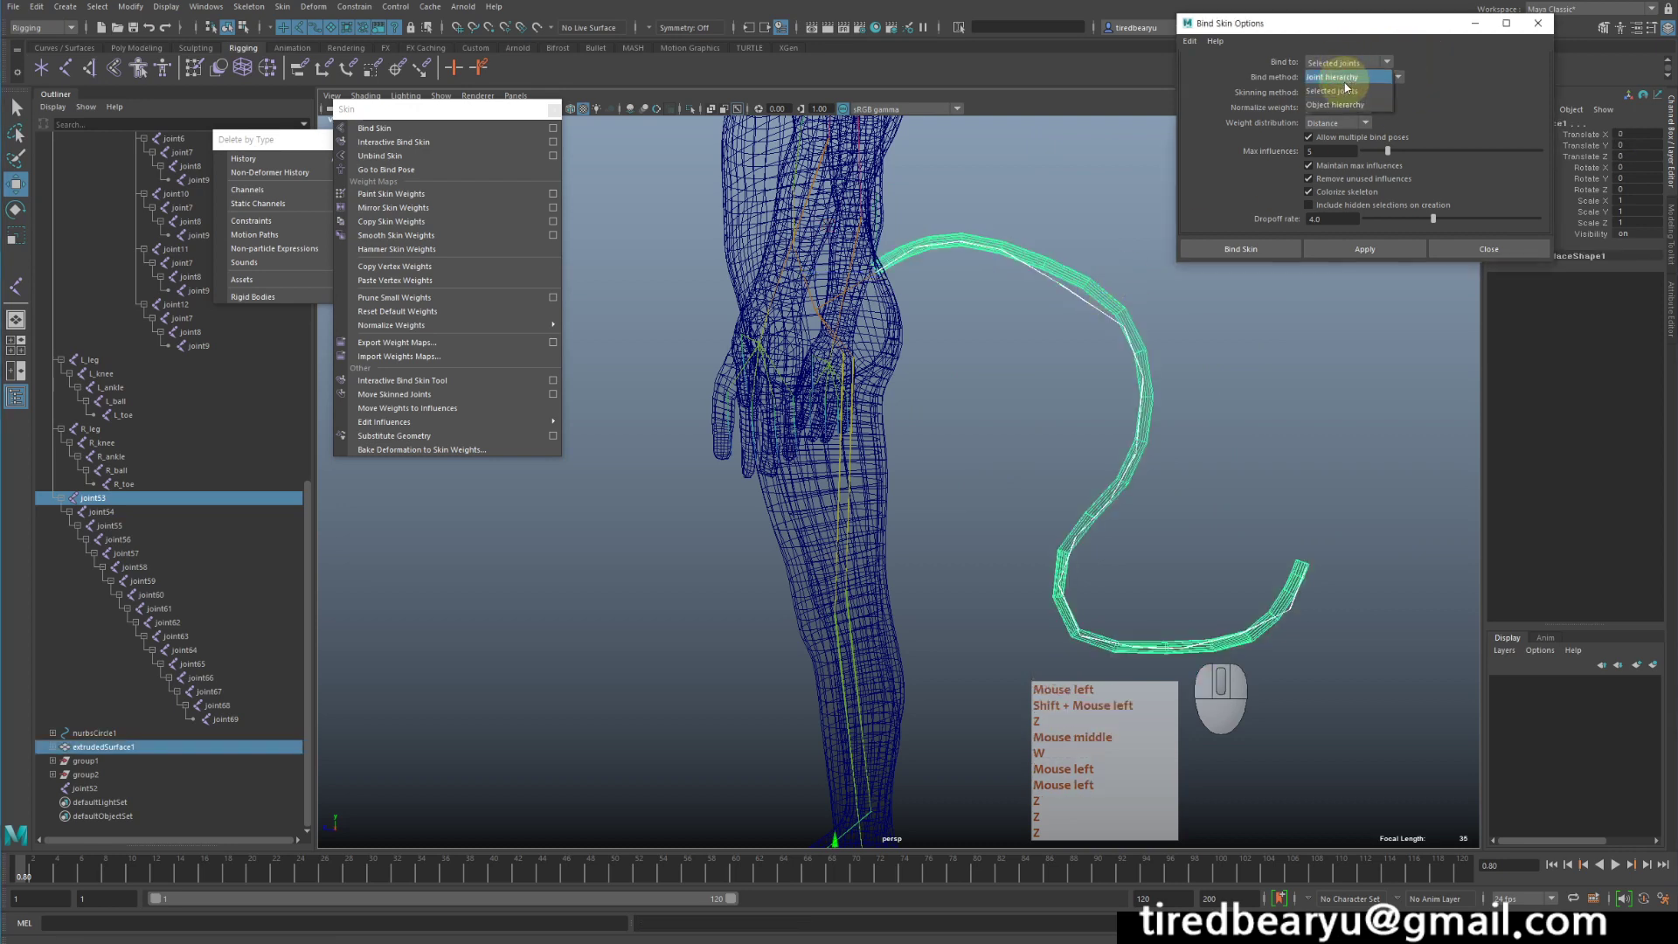
pyautogui.click(1340, 77)
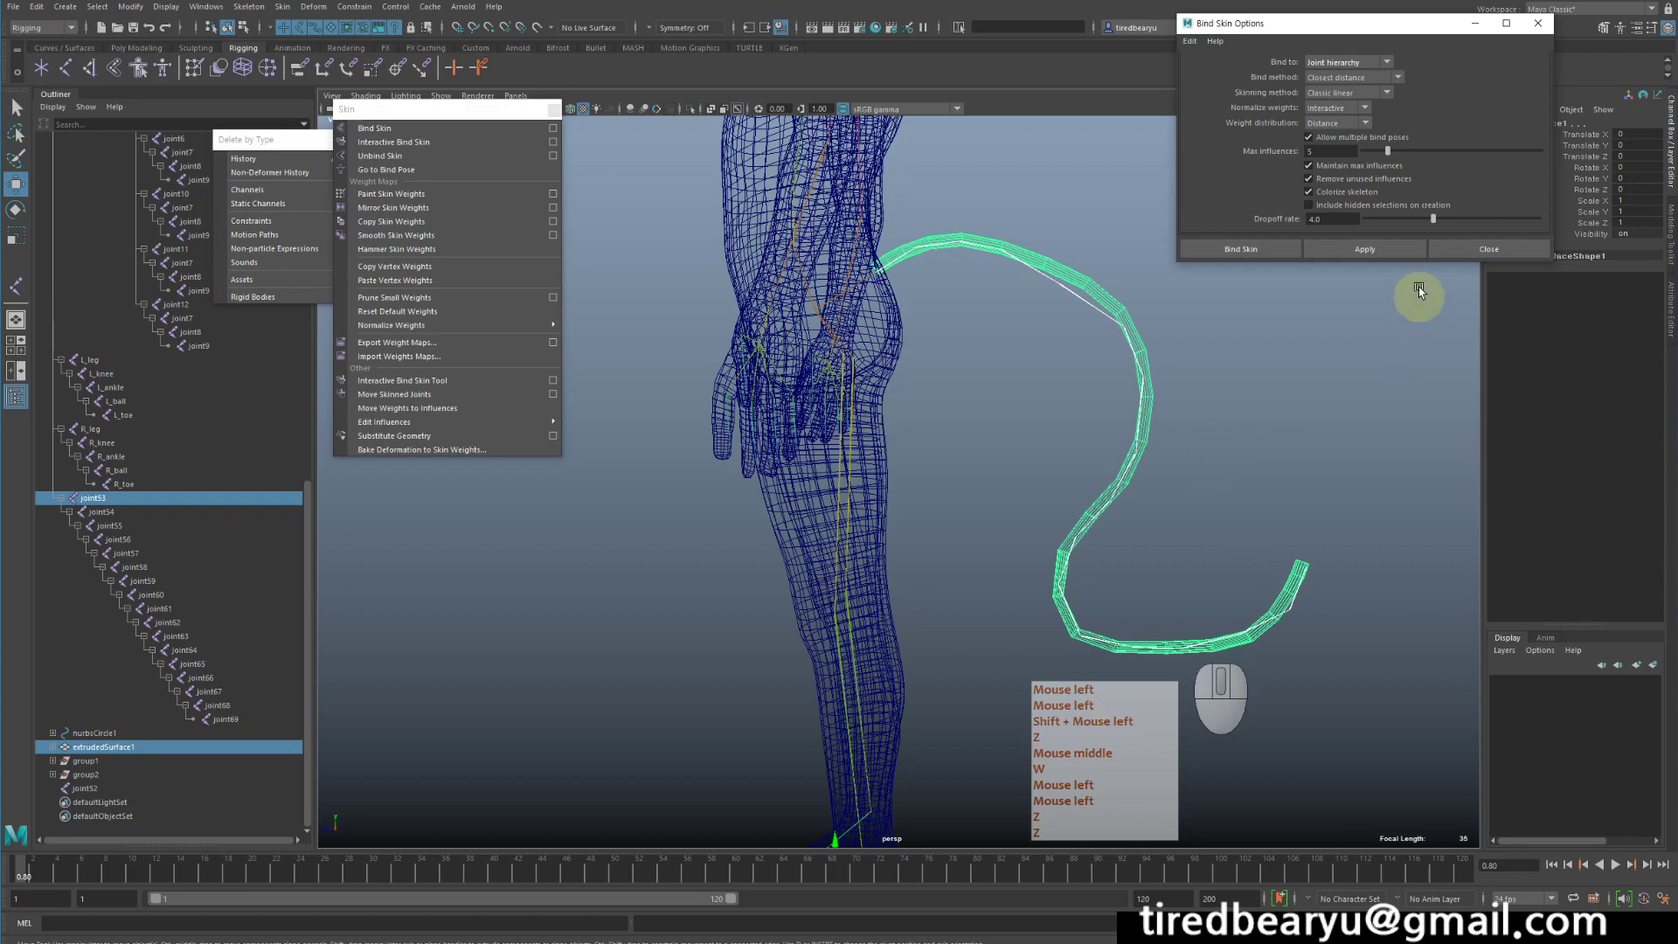
pyautogui.click(1397, 253)
pyautogui.click(1191, 378)
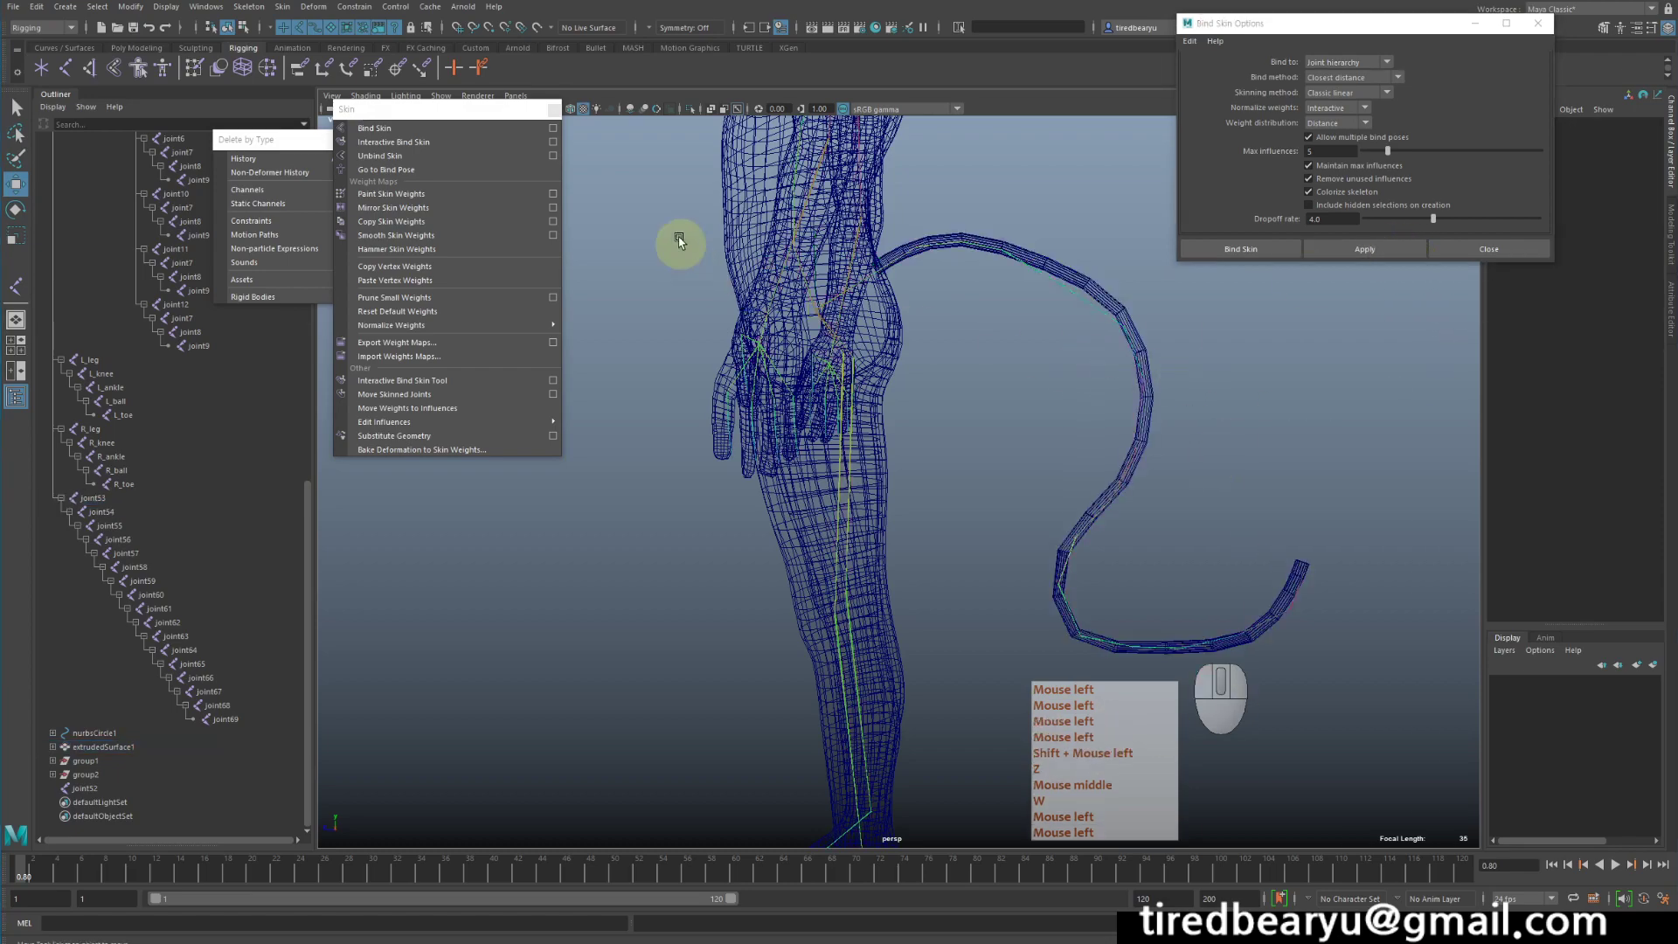
# Select the character's skeleton around the hips, test-move it together with the tail and undo the move.
pyautogui.moveTo(685, 247); pyautogui.dragTo(878, 549)
pyautogui.press('w')
pyautogui.moveTo(932, 549); pyautogui.dragTo(881, 530, button='middle')
pyautogui.press('z')
# Select the tail chain's first joint, test-move the bound tail independently of the body and undo the move.
pyautogui.click(944, 334)
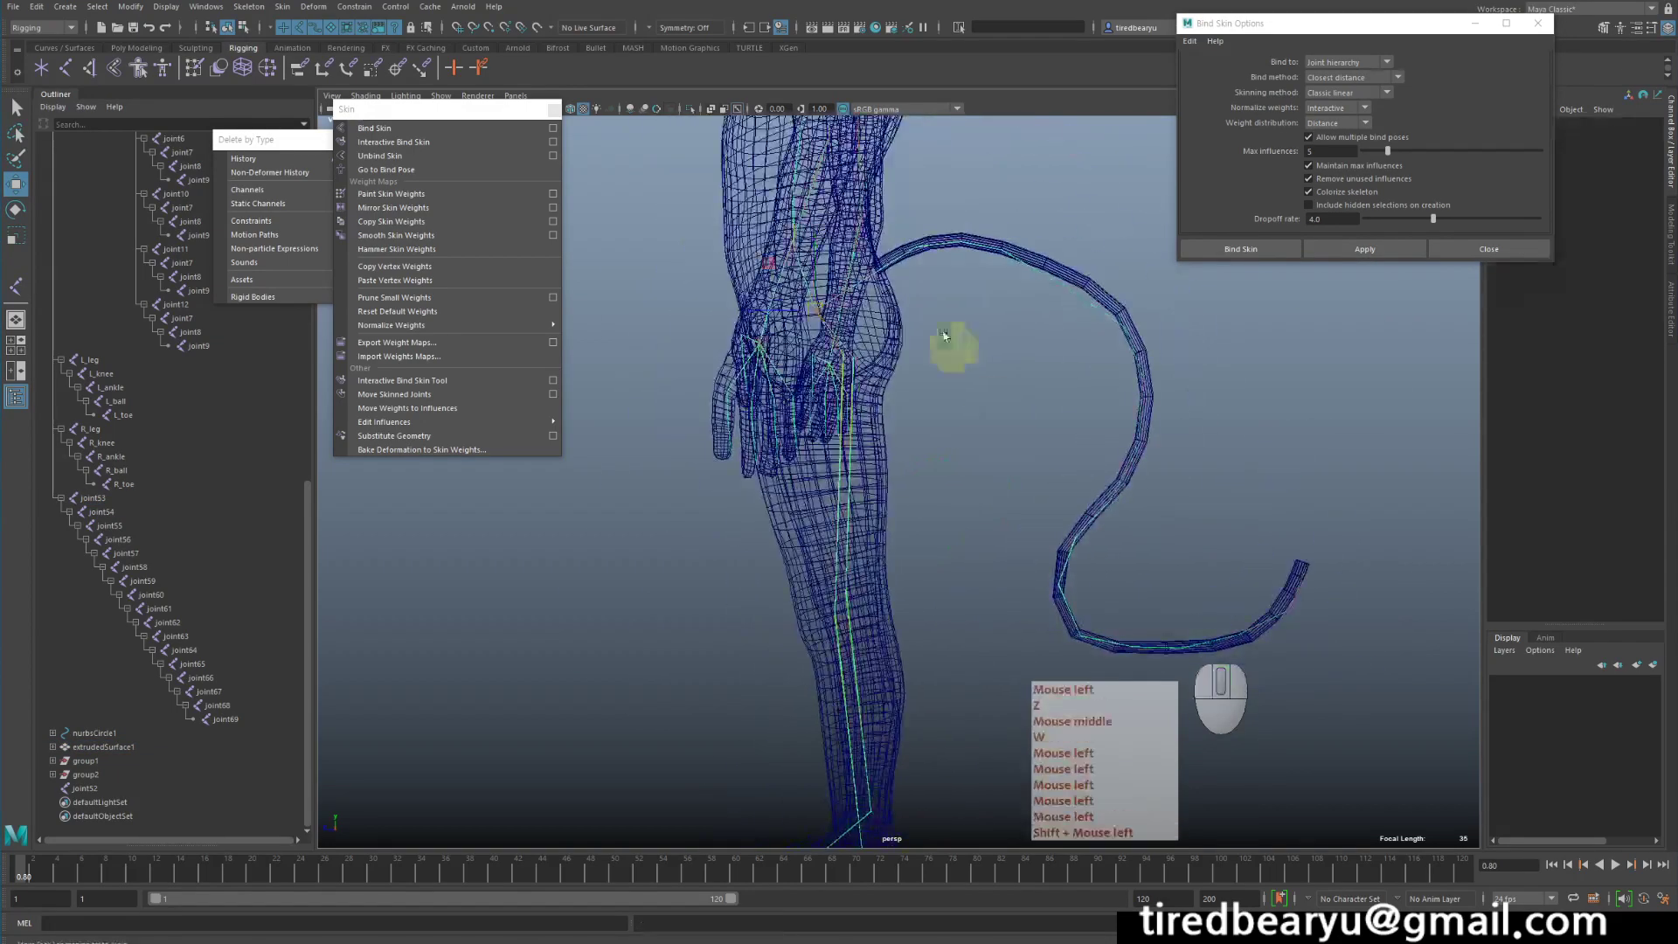
pyautogui.click(905, 273)
pyautogui.press('w')
pyautogui.moveTo(904, 273); pyautogui.dragTo(985, 318, button='middle')
pyautogui.press('z')
pyautogui.press('z')
pyautogui.press('z')
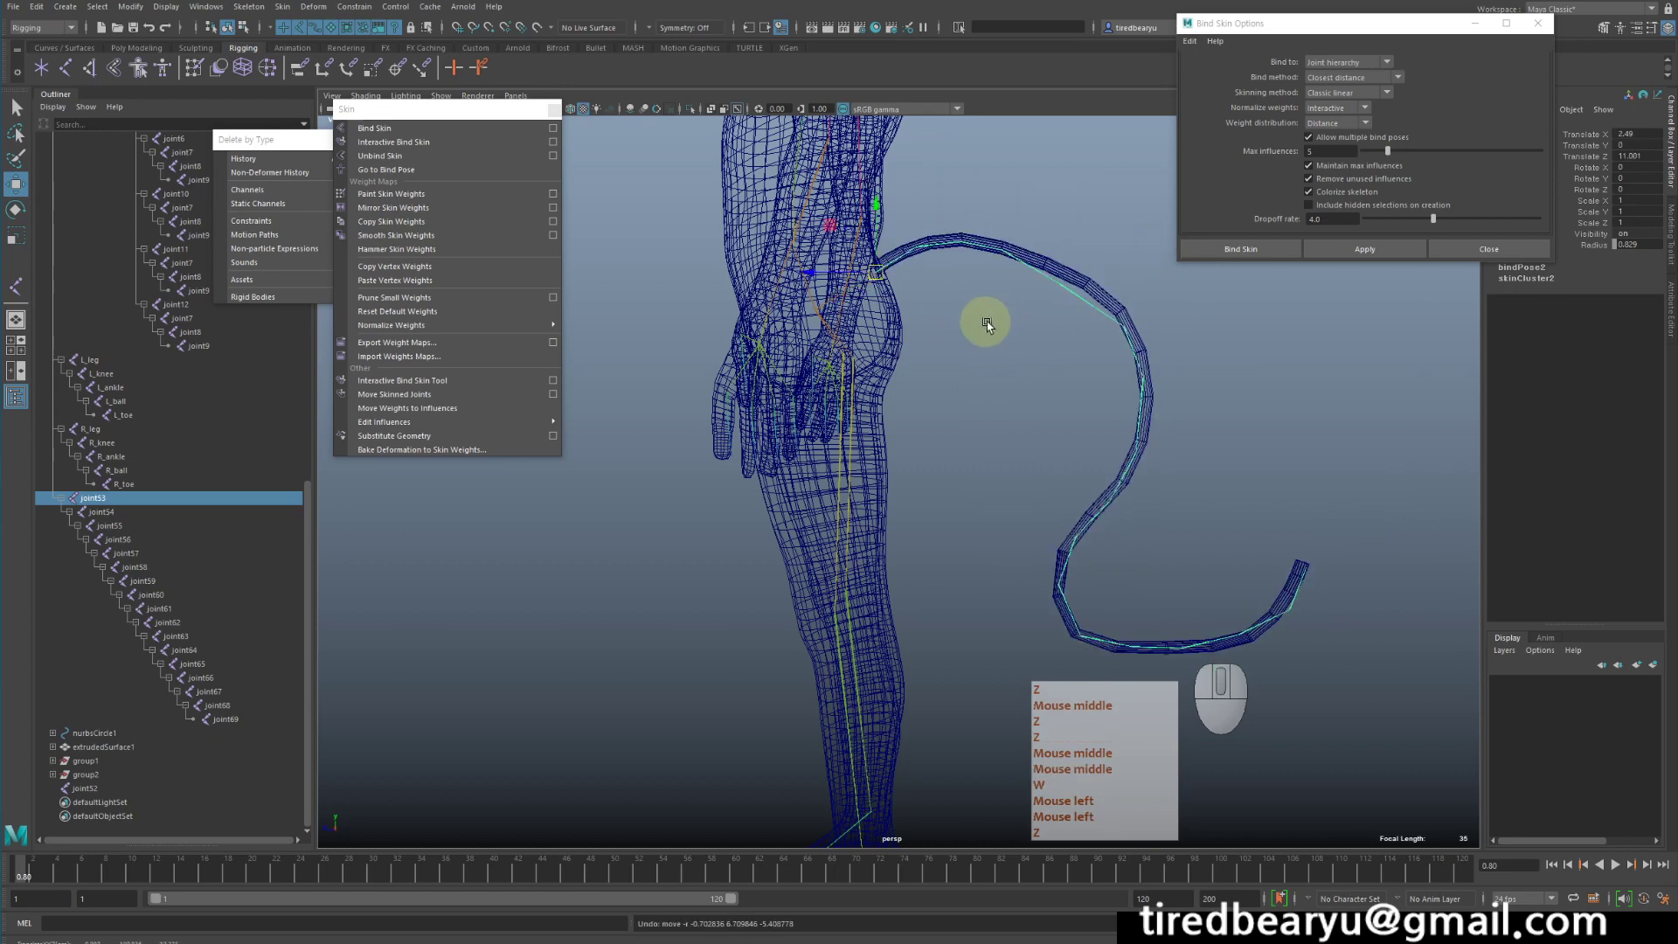
# Test-move the tail once more, undo the move and select the character's root joint.
pyautogui.click(925, 229)
pyautogui.press('w')
pyautogui.moveTo(1035, 444); pyautogui.dragTo(1146, 362, button='middle')
pyautogui.press('z')
pyautogui.click(815, 313)
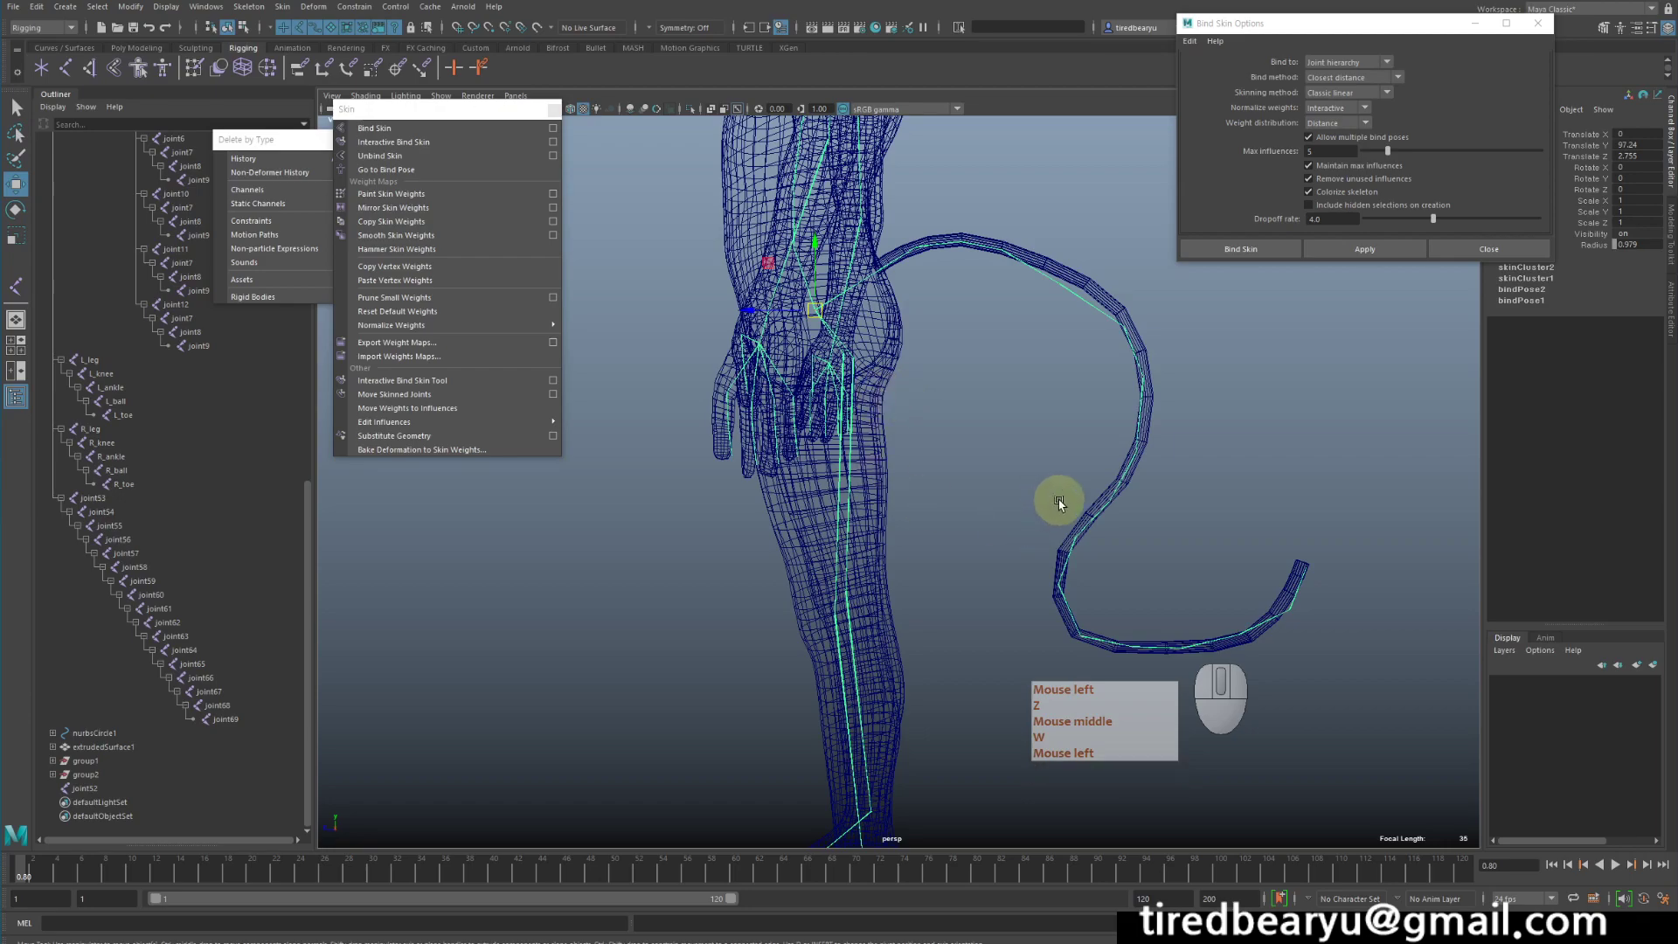
# Delete the stray standalone joint at the base of the character's left ear.
pyautogui.keyDown('alt'); pyautogui.moveTo(953, 367); pyautogui.dragTo(1012, 449, button='middle'); pyautogui.keyUp('alt')
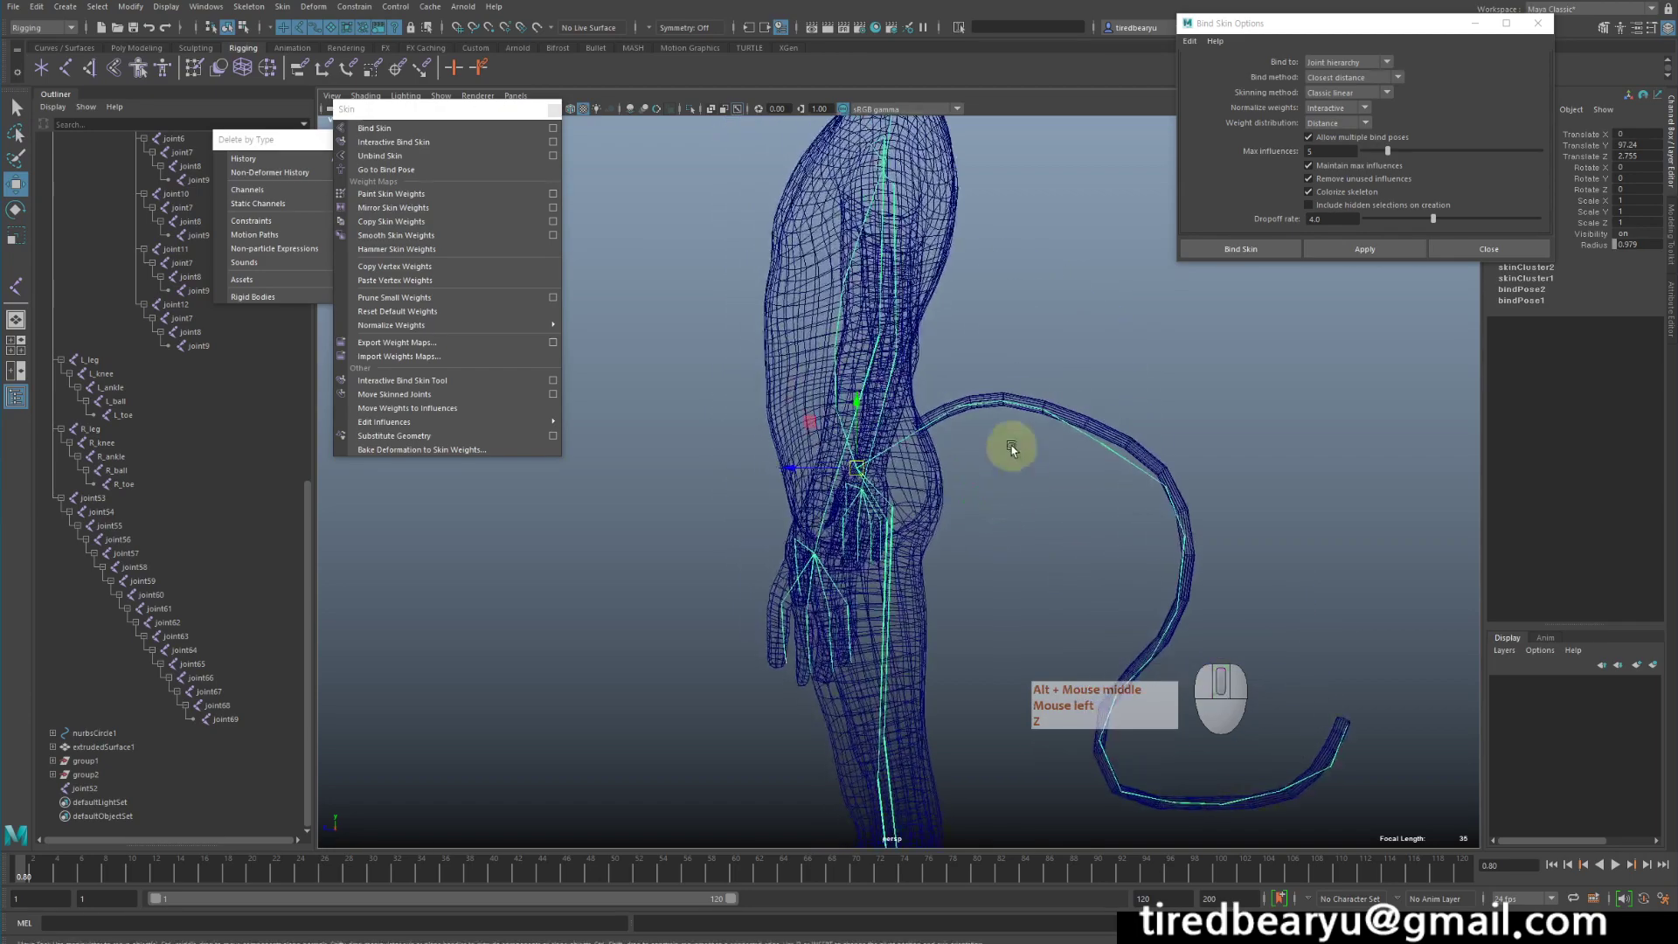
pyautogui.keyDown('alt'); pyautogui.moveTo(1011, 447); pyautogui.dragTo(1086, 404); pyautogui.keyUp('alt')
pyautogui.keyDown('alt'); pyautogui.moveTo(1087, 405); pyautogui.dragTo(1011, 464, button='middle'); pyautogui.keyUp('alt')
pyautogui.keyDown('alt'); pyautogui.moveTo(1011, 464); pyautogui.dragTo(877, 468); pyautogui.keyUp('alt')
pyautogui.keyDown('alt'); pyautogui.moveTo(876, 467); pyautogui.dragTo(887, 600, button='middle'); pyautogui.keyUp('alt')
pyautogui.keyDown('alt'); pyautogui.moveTo(887, 600); pyautogui.dragTo(955, 600); pyautogui.keyUp('alt')
pyautogui.click(1079, 367)
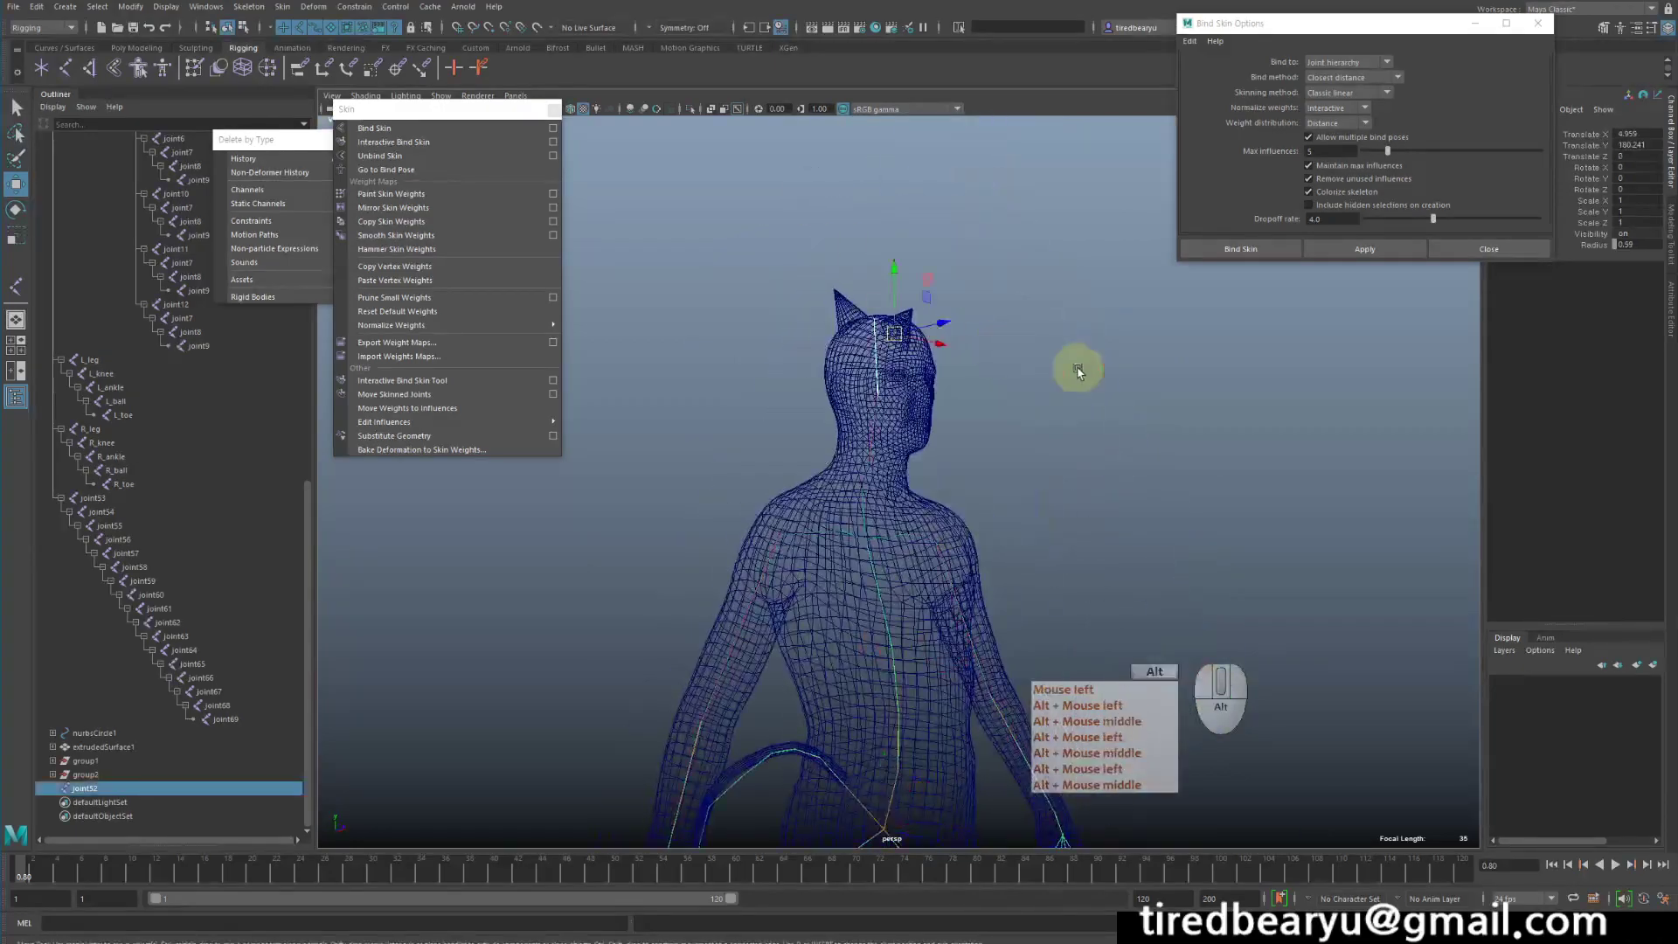
pyautogui.keyDown('alt'); pyautogui.moveTo(1079, 367); pyautogui.dragTo(922, 389); pyautogui.keyUp('alt')
pyautogui.keyDown('alt'); pyautogui.moveTo(922, 389); pyautogui.dragTo(1094, 404, button='right'); pyautogui.keyUp('alt')
pyautogui.keyDown('alt'); pyautogui.moveTo(1093, 405); pyautogui.dragTo(1031, 490); pyautogui.keyUp('alt')
pyautogui.keyDown('alt'); pyautogui.moveTo(1031, 490); pyautogui.dragTo(951, 581, button='middle'); pyautogui.keyUp('alt')
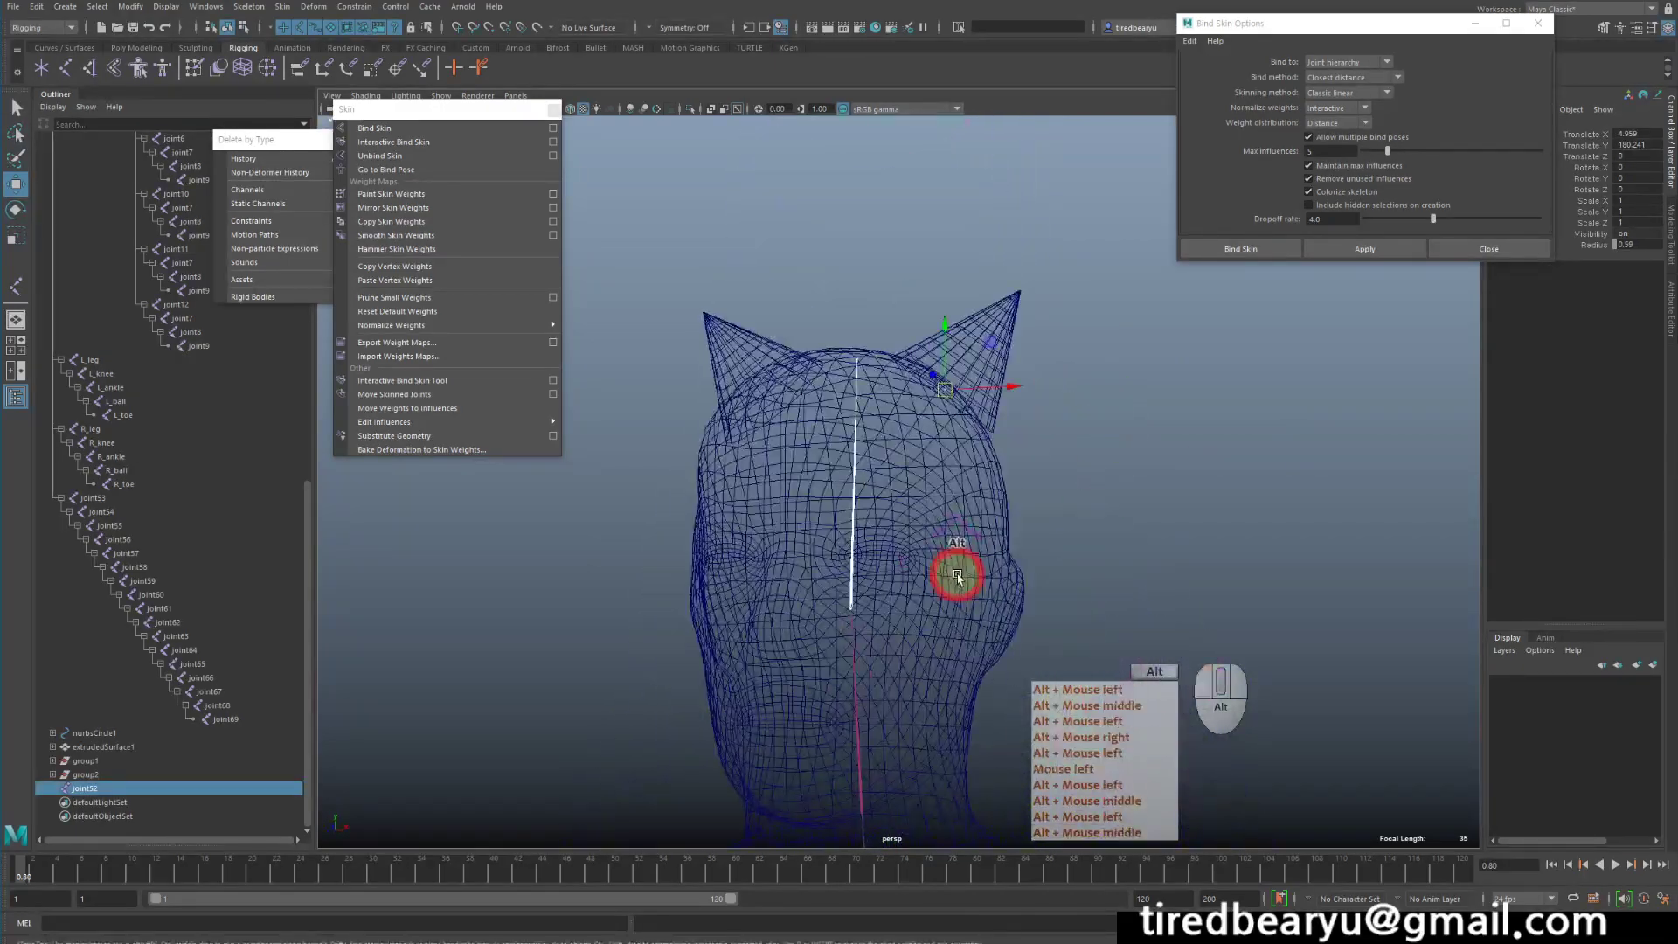
pyautogui.keyDown('alt'); pyautogui.moveTo(952, 580); pyautogui.dragTo(1148, 570); pyautogui.keyUp('alt')
pyautogui.click(1148, 570)
pyautogui.moveTo(936, 316); pyautogui.dragTo(982, 480)
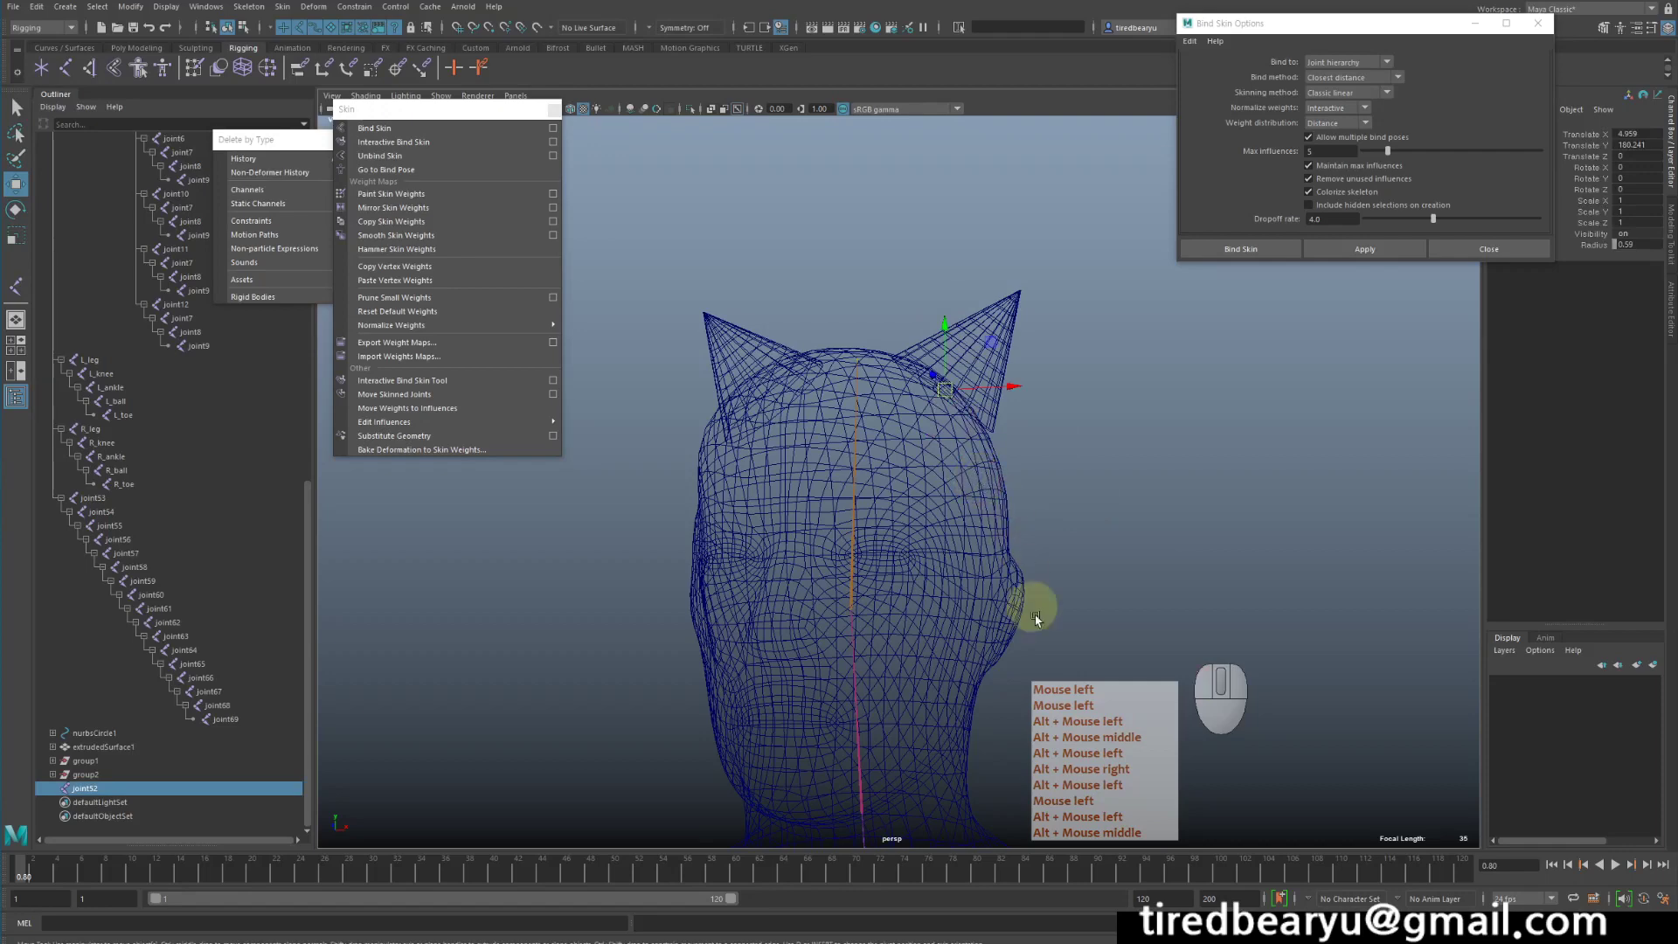
pyautogui.press('Delete')
pyautogui.click(779, 469)
pyautogui.click(1183, 431)
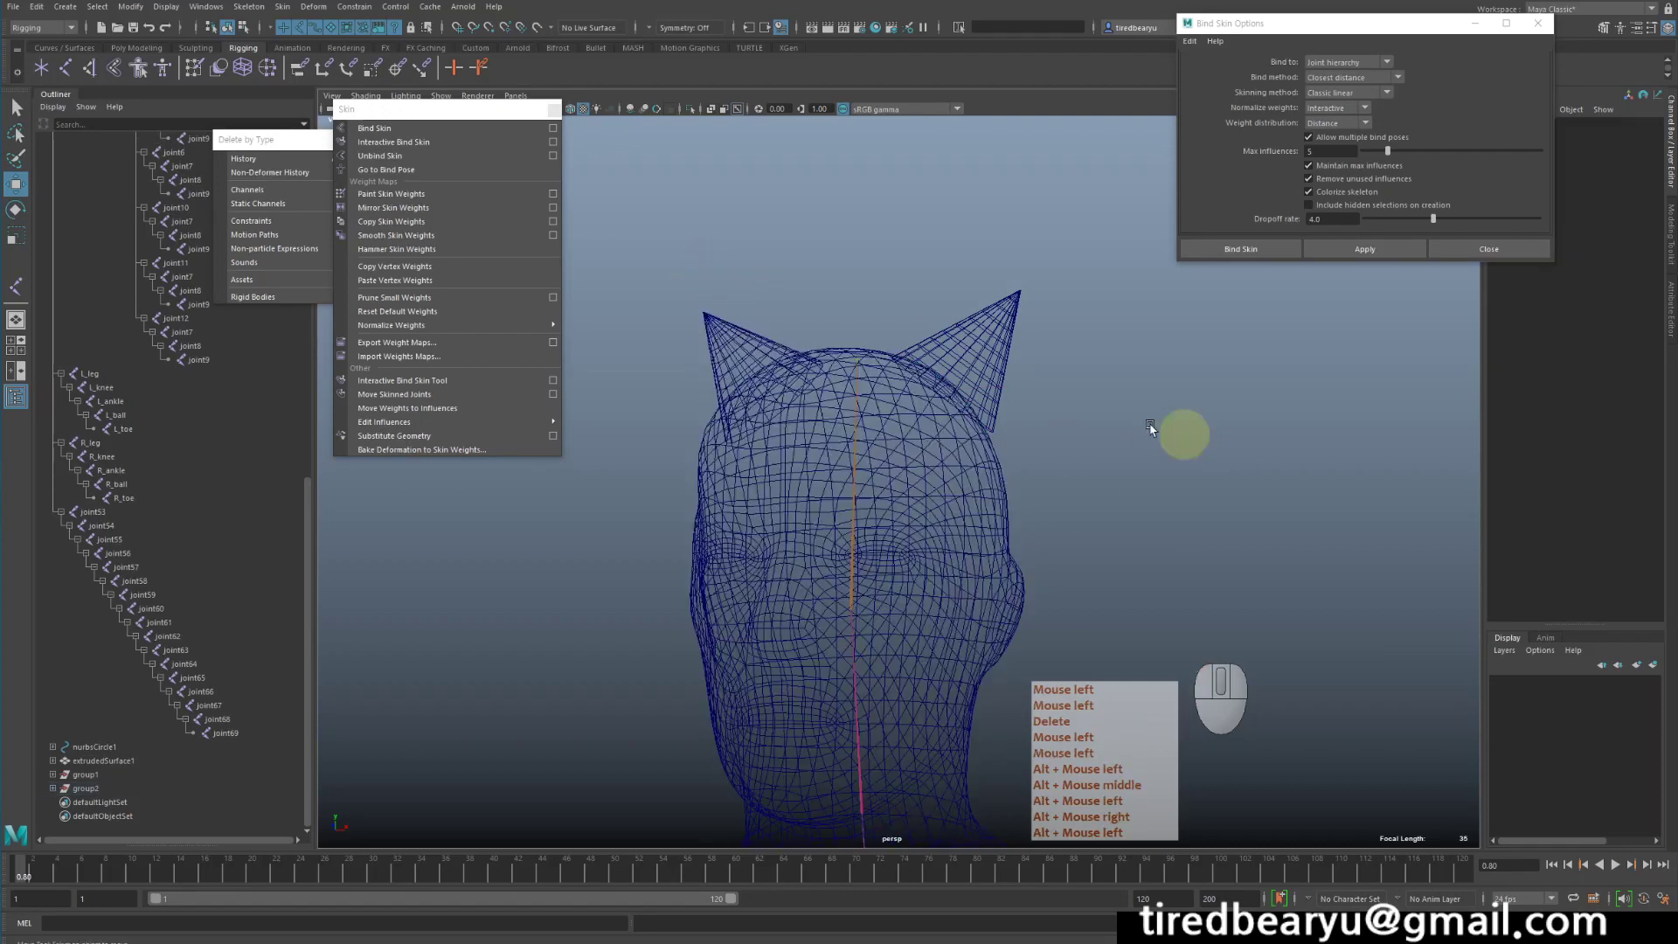
# Switch to the front view of the head and select the cone mesh of the character's left ear.
pyautogui.click(988, 367)
pyautogui.click(1194, 480)
pyautogui.press('space')
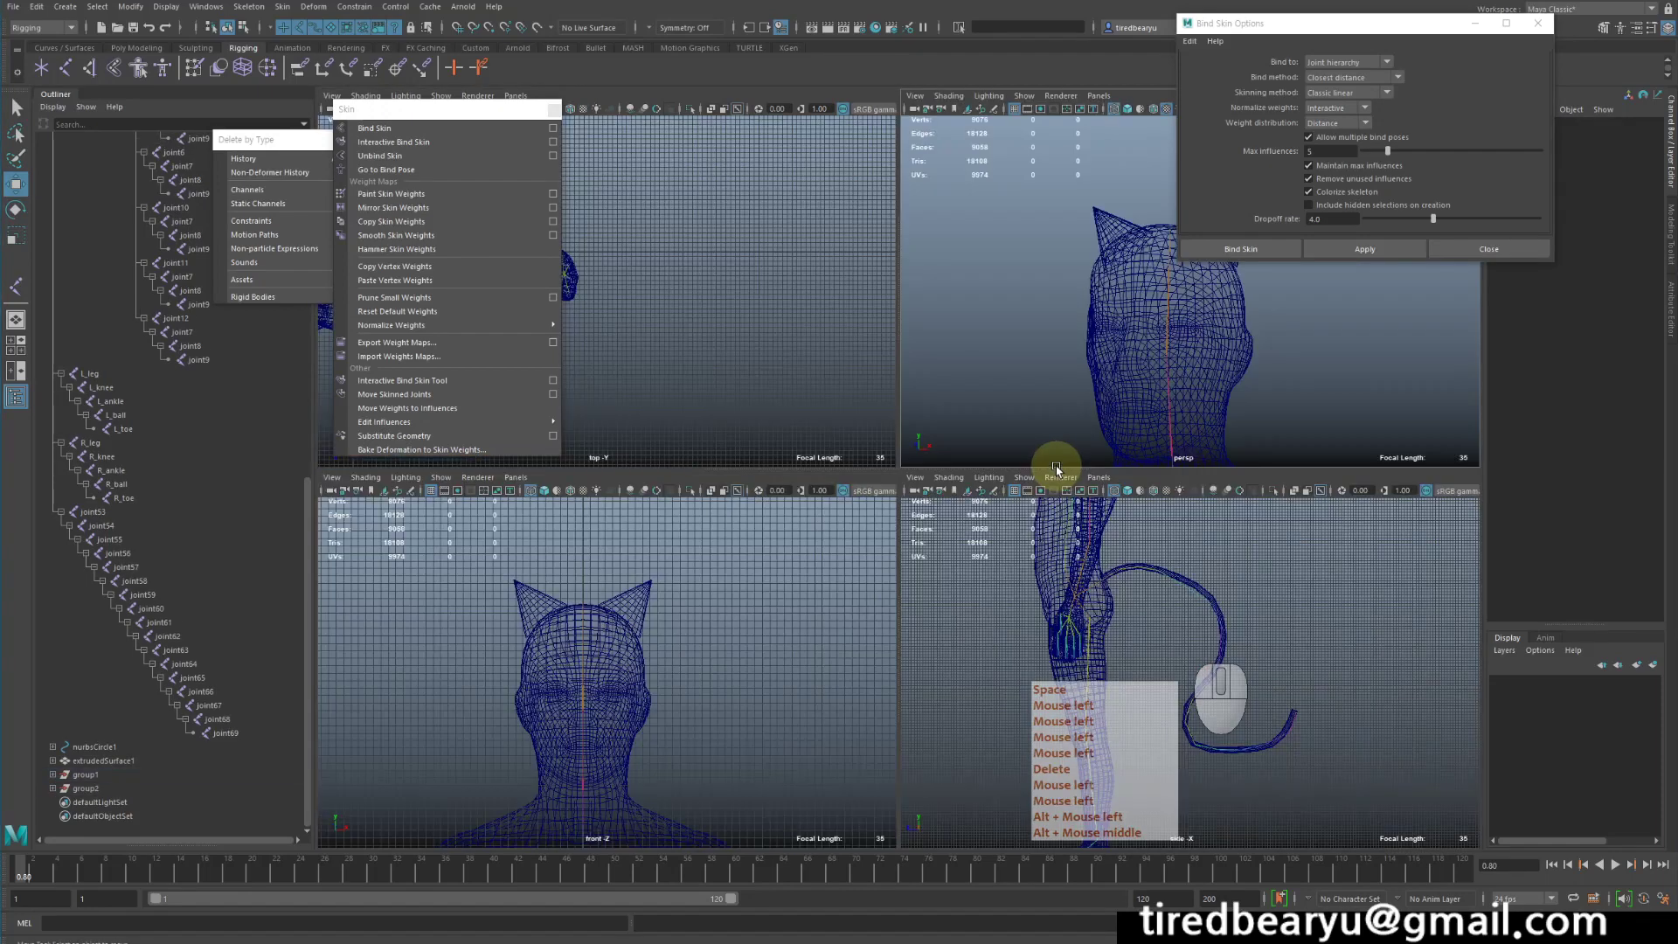
pyautogui.press('space')
pyautogui.keyDown('alt'); pyautogui.moveTo(809, 566); pyautogui.dragTo(1029, 562, button='middle'); pyautogui.keyUp('alt')
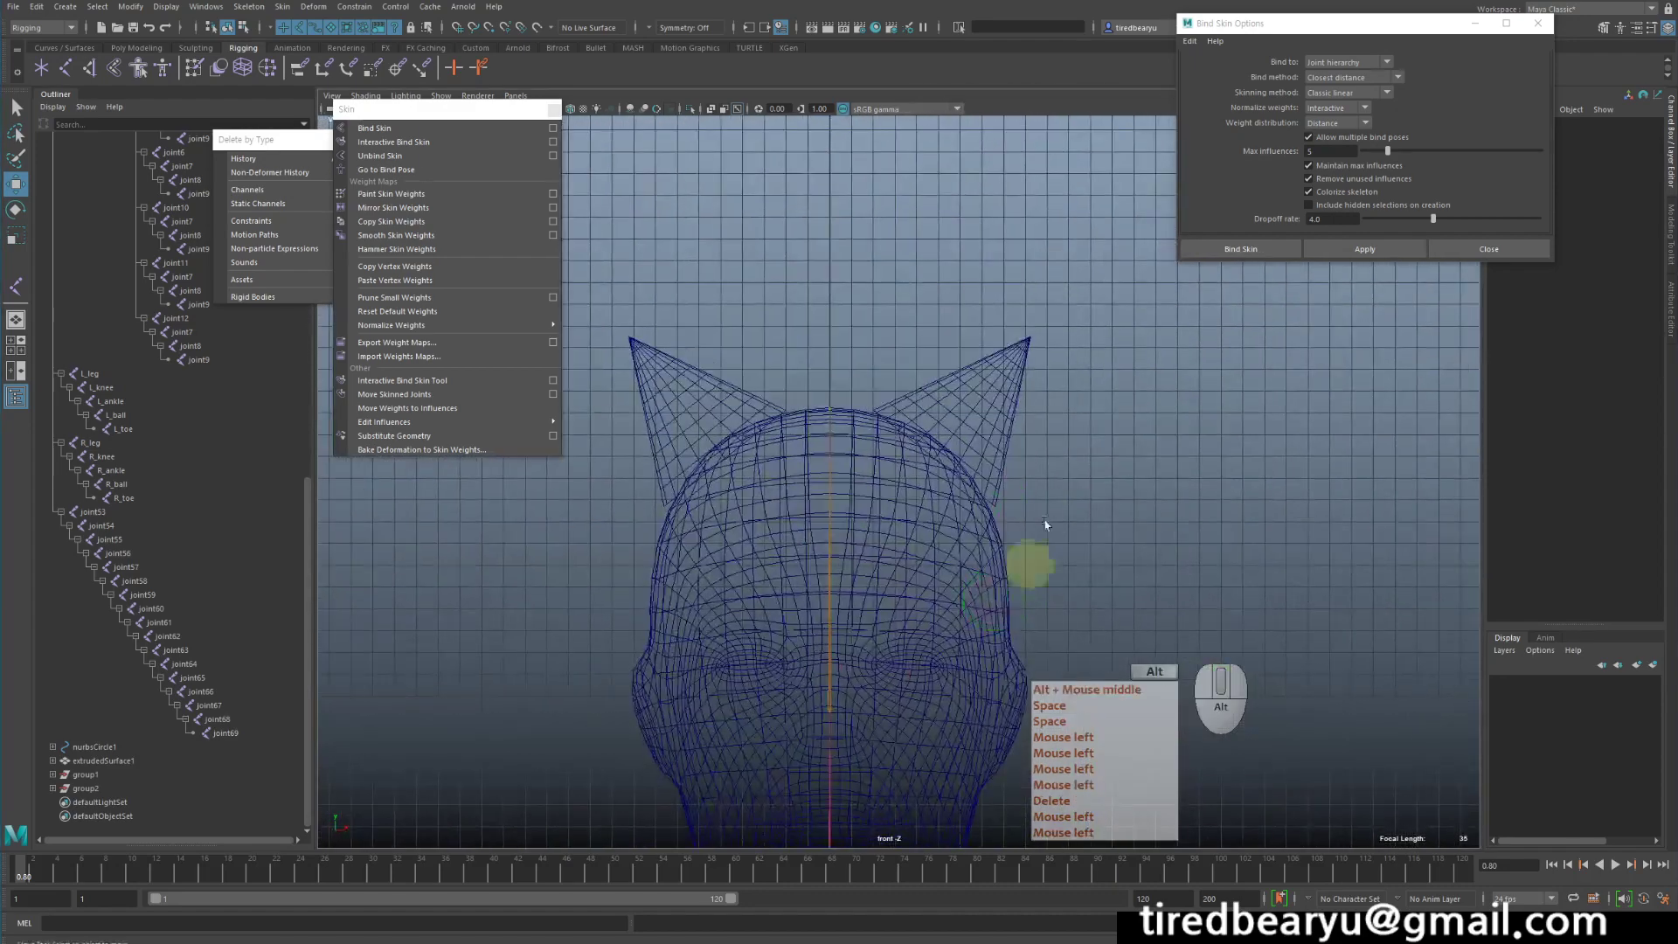
pyautogui.click(1019, 364)
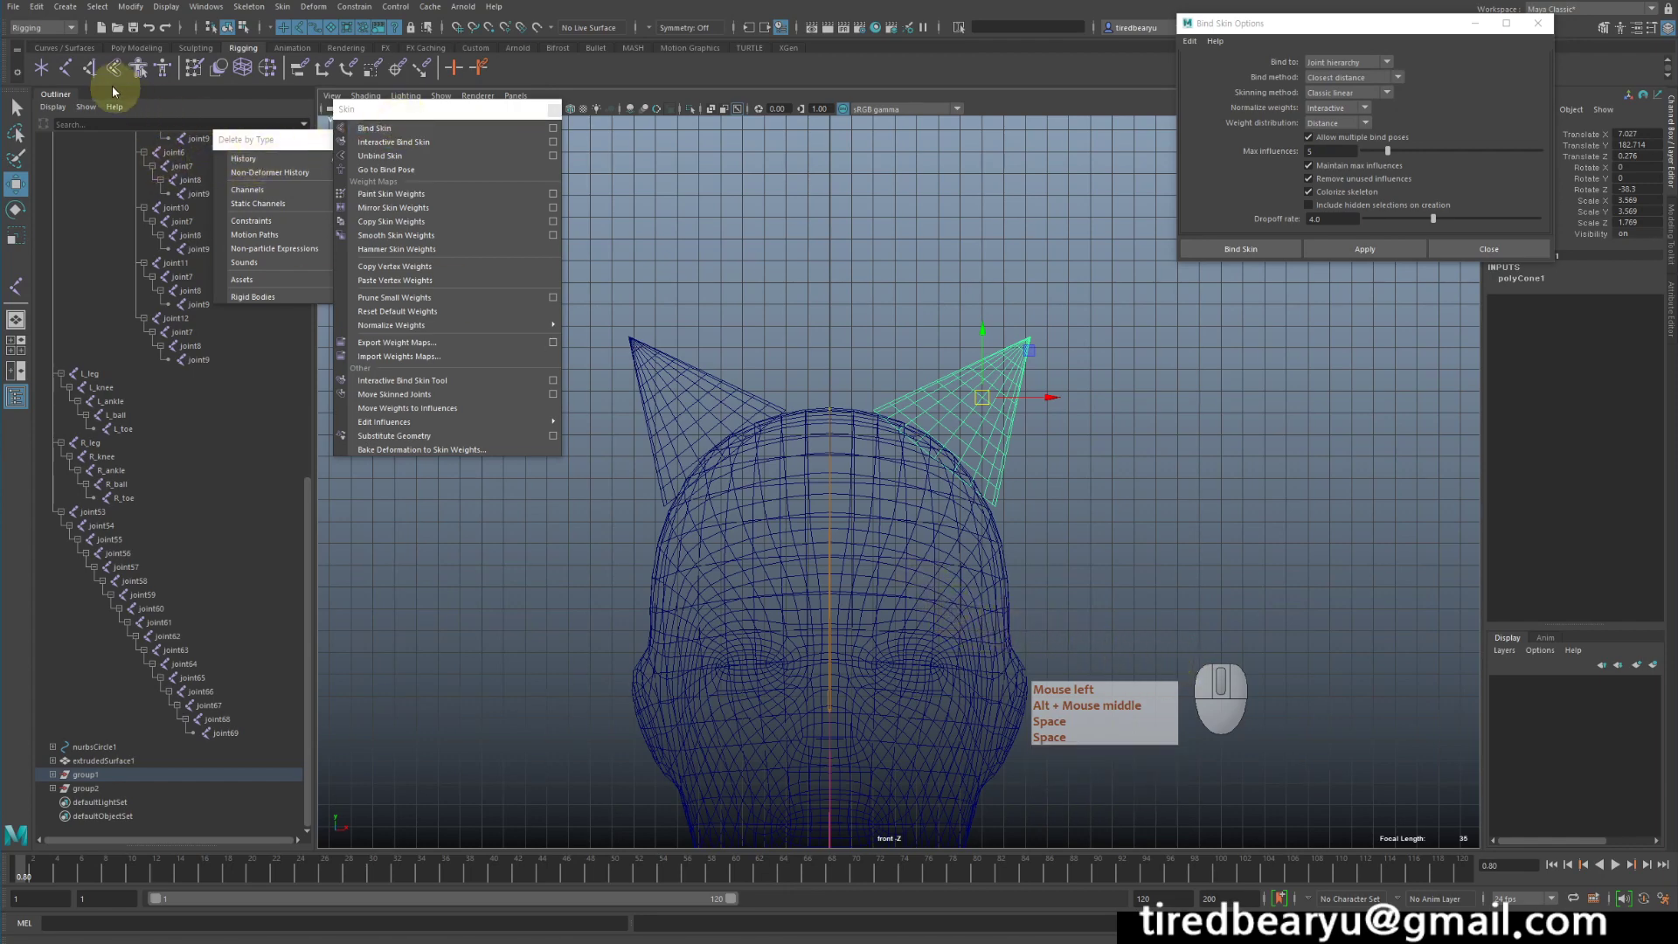
# Create a four-joint chain inside the character's left ear, from the ear's base to its tip.
pyautogui.click(66, 68)
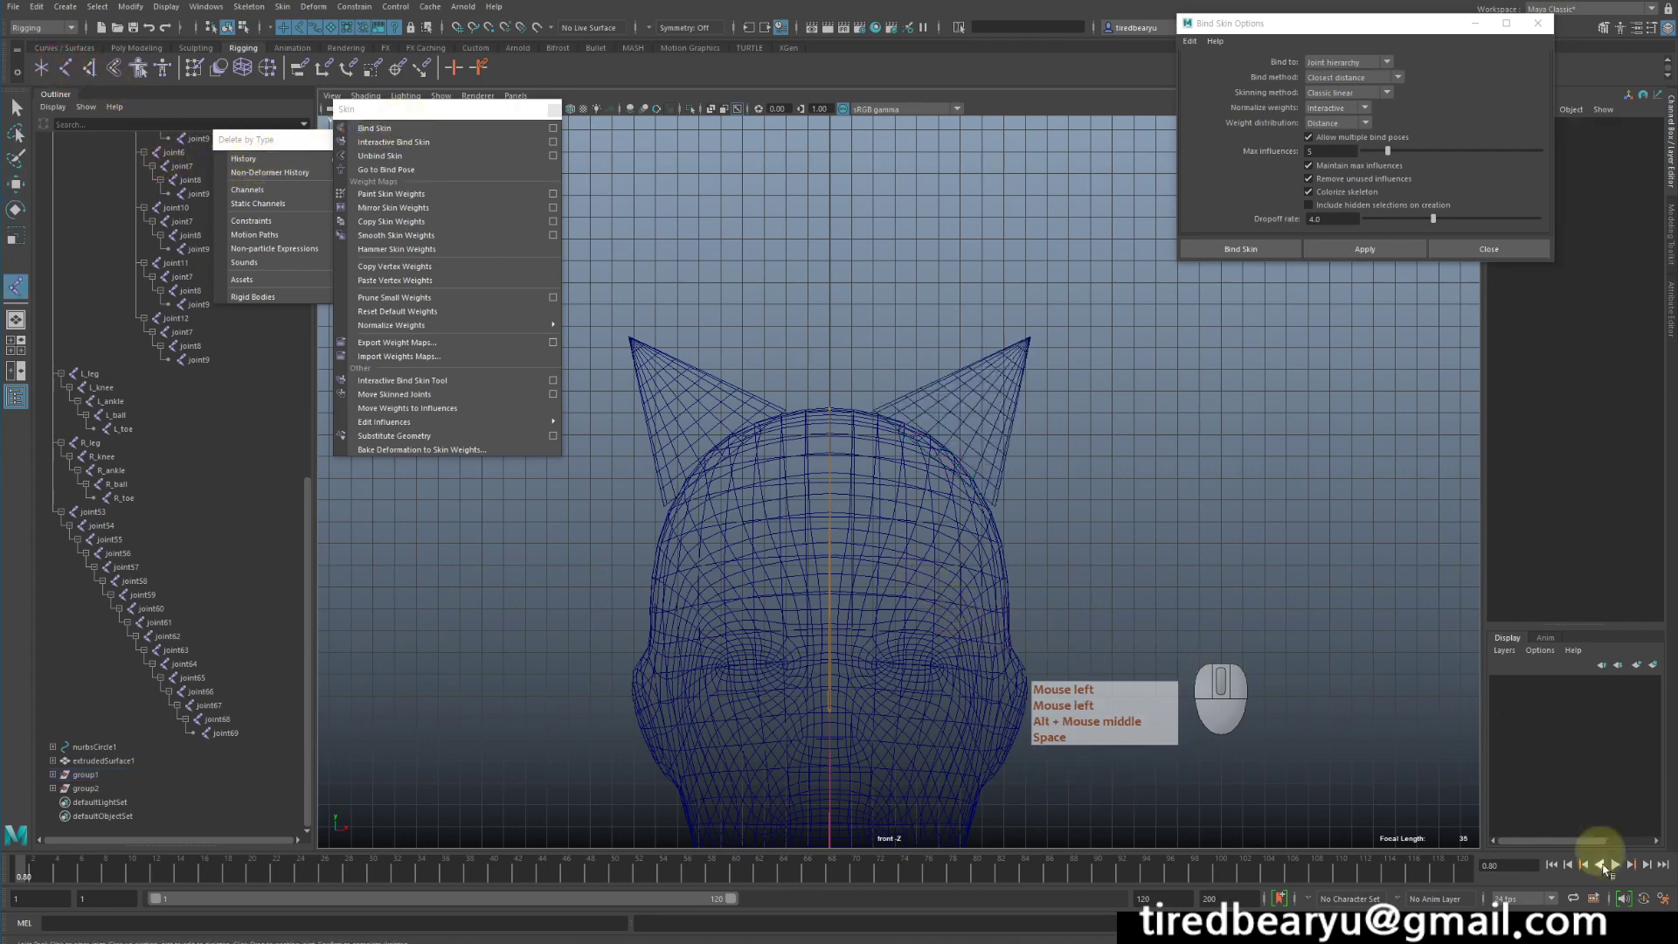
pyautogui.click(931, 443)
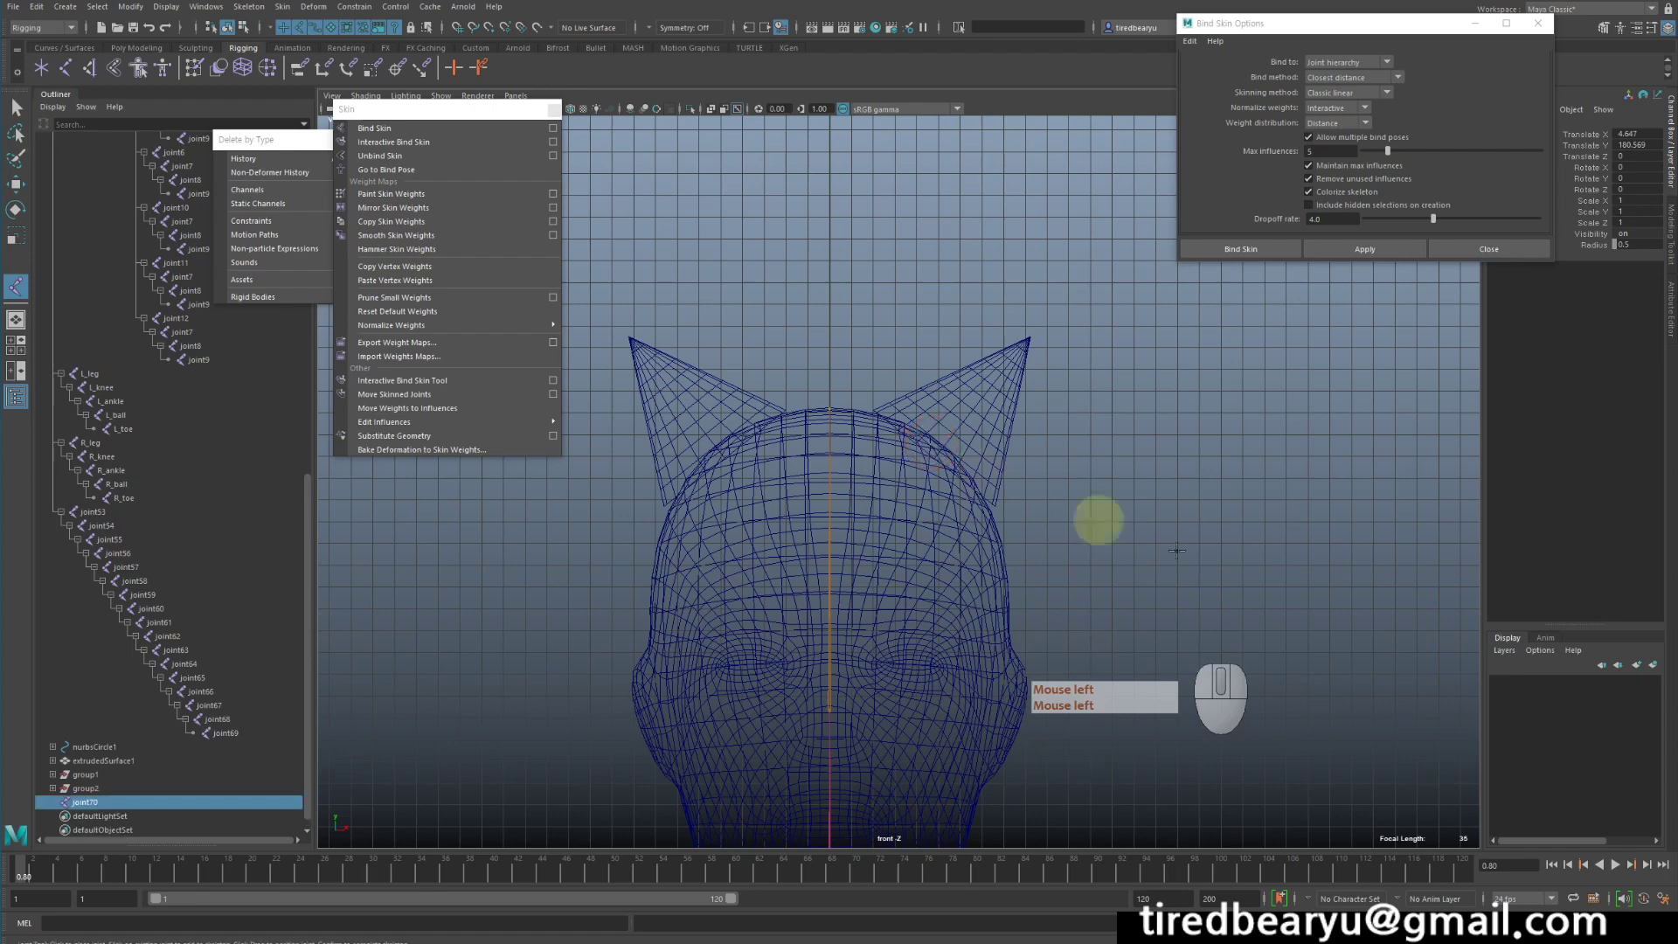
pyautogui.click(965, 408)
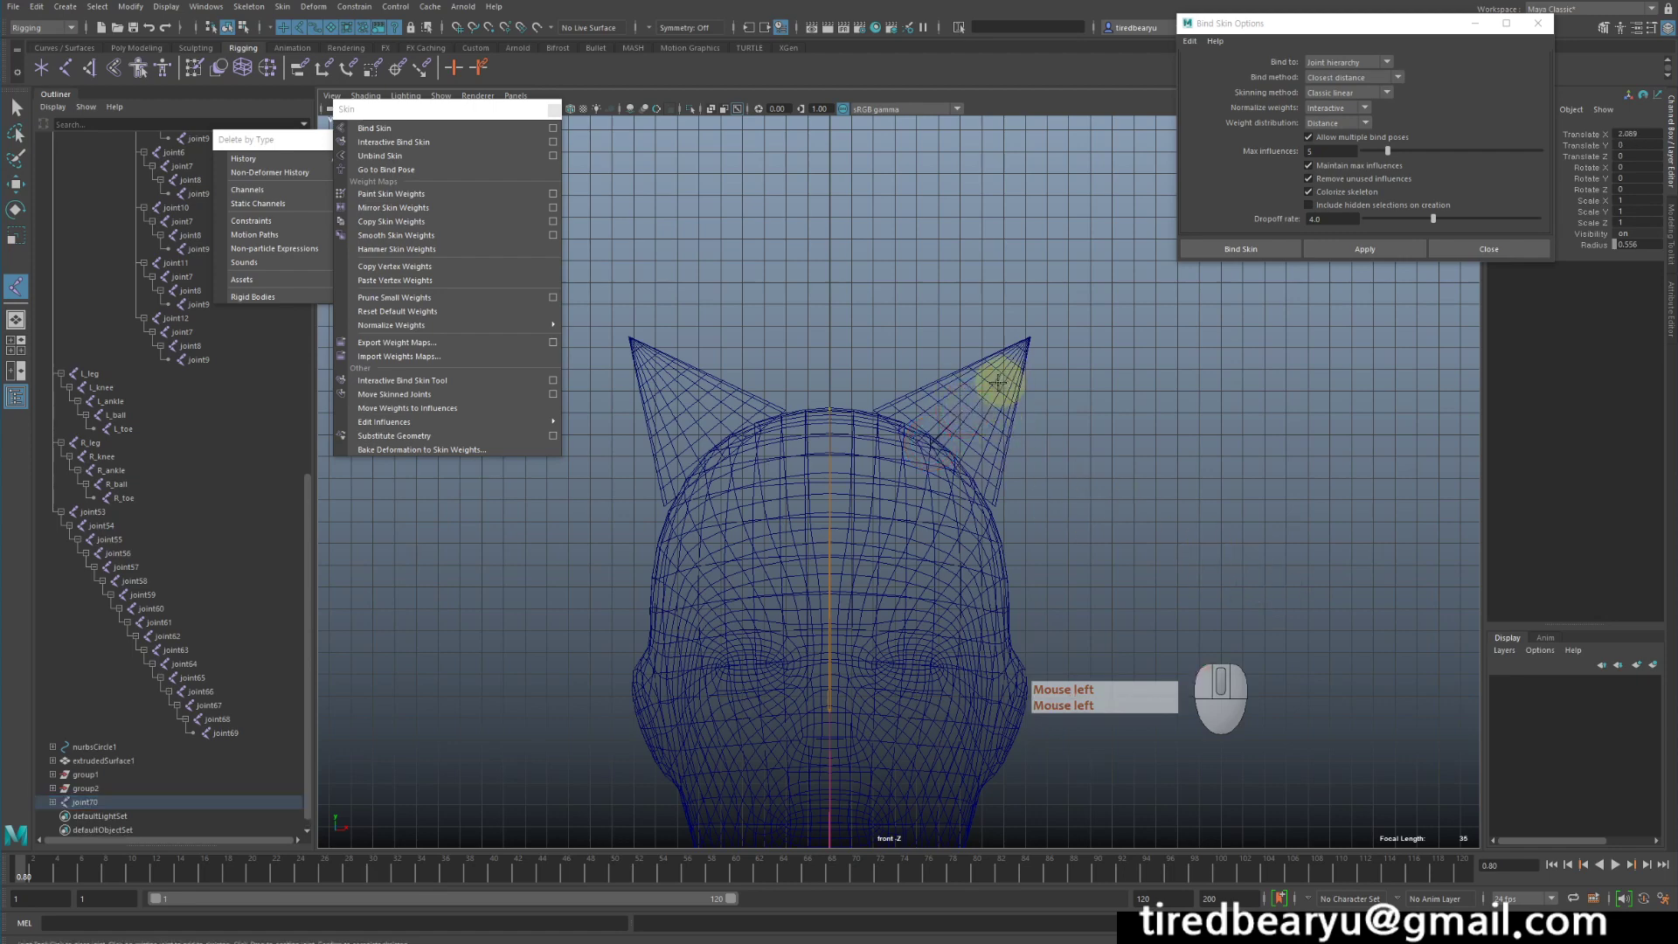
pyautogui.click(998, 382)
pyautogui.click(1027, 343)
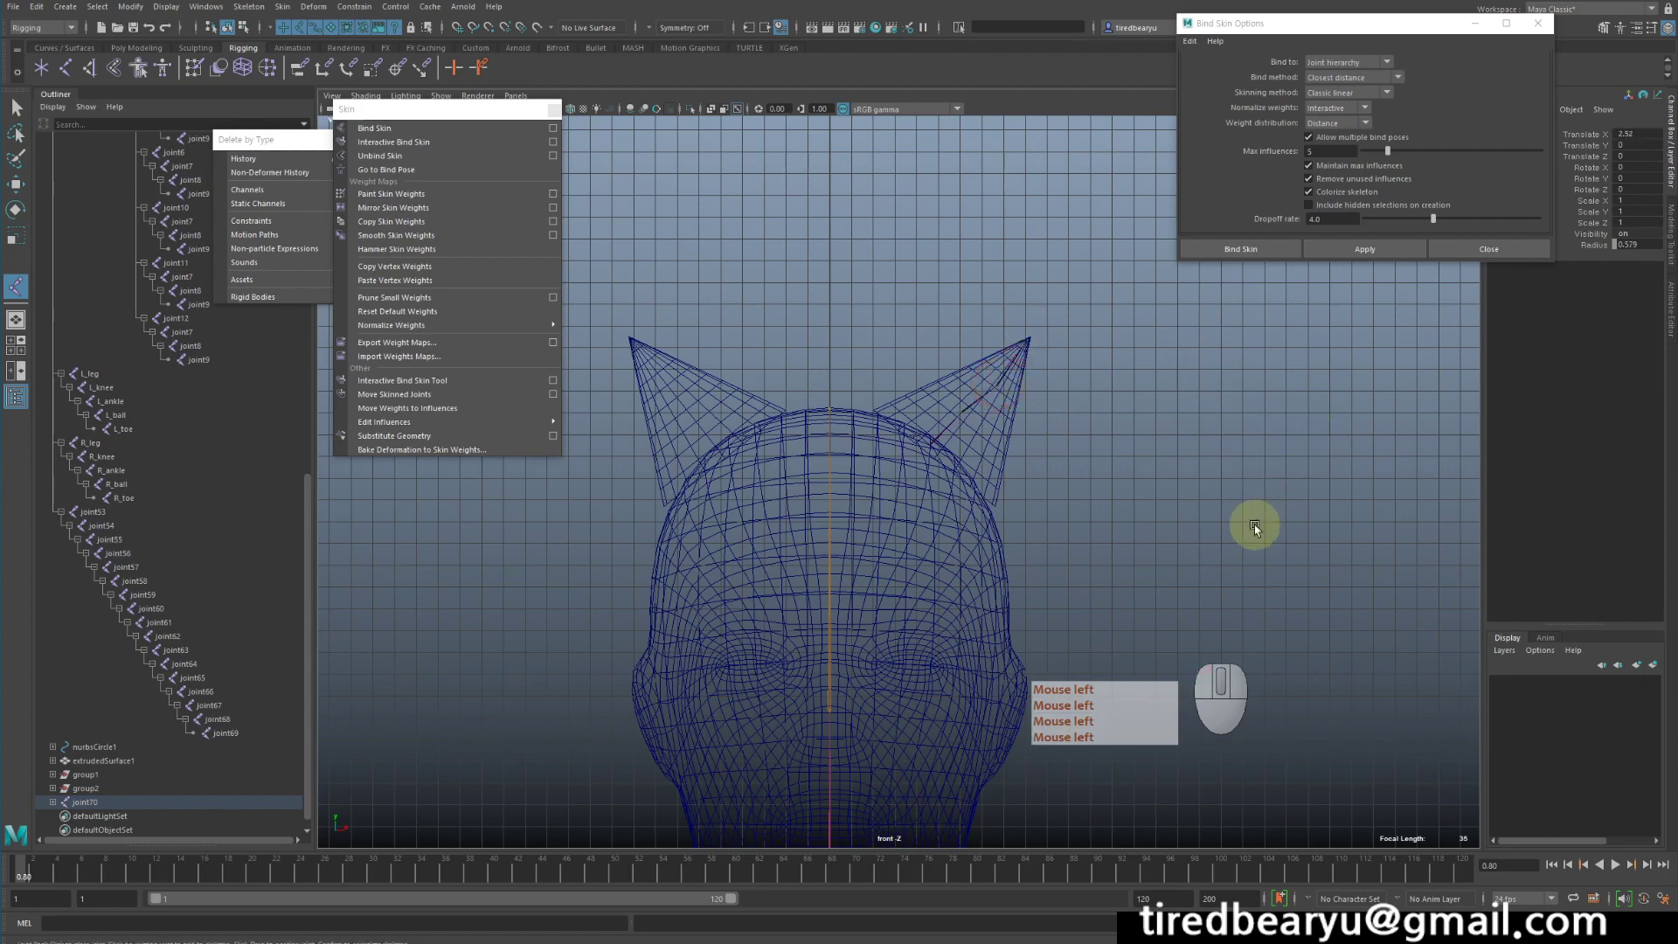
pyautogui.press('Return')
# Test-move the left ear's joint chain away from the ear and undo the move.
pyautogui.press('w')
pyautogui.moveTo(1116, 542); pyautogui.dragTo(1105, 511, button='middle')
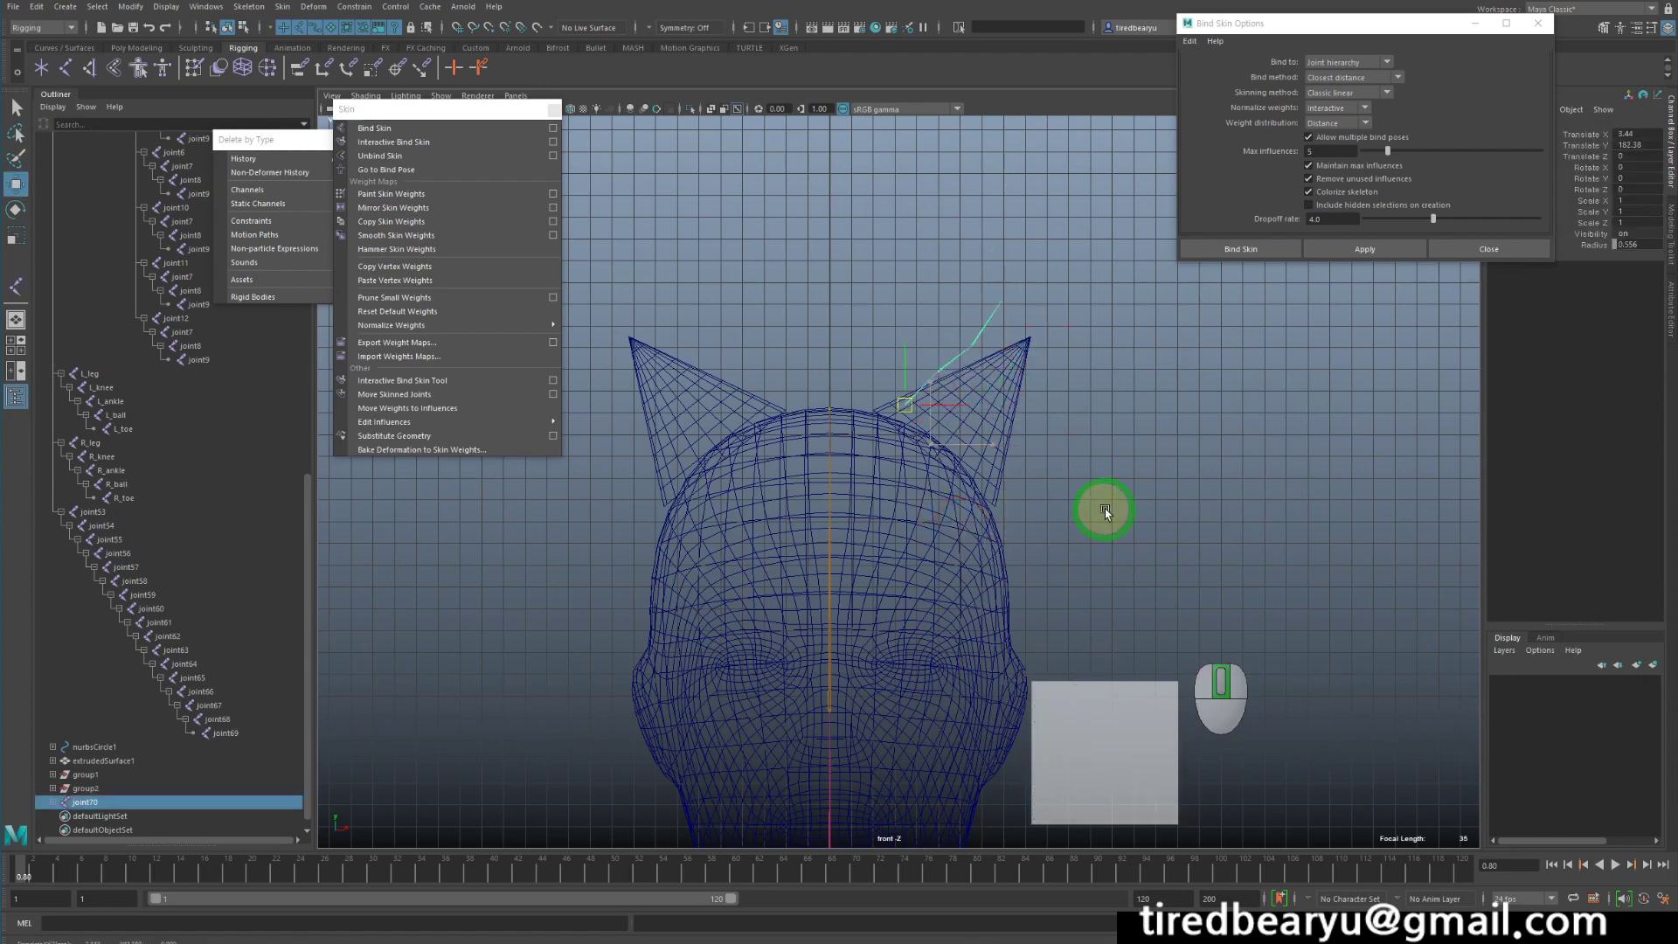
pyautogui.hotkey('ctrl', 'z')
pyautogui.click(1011, 374)
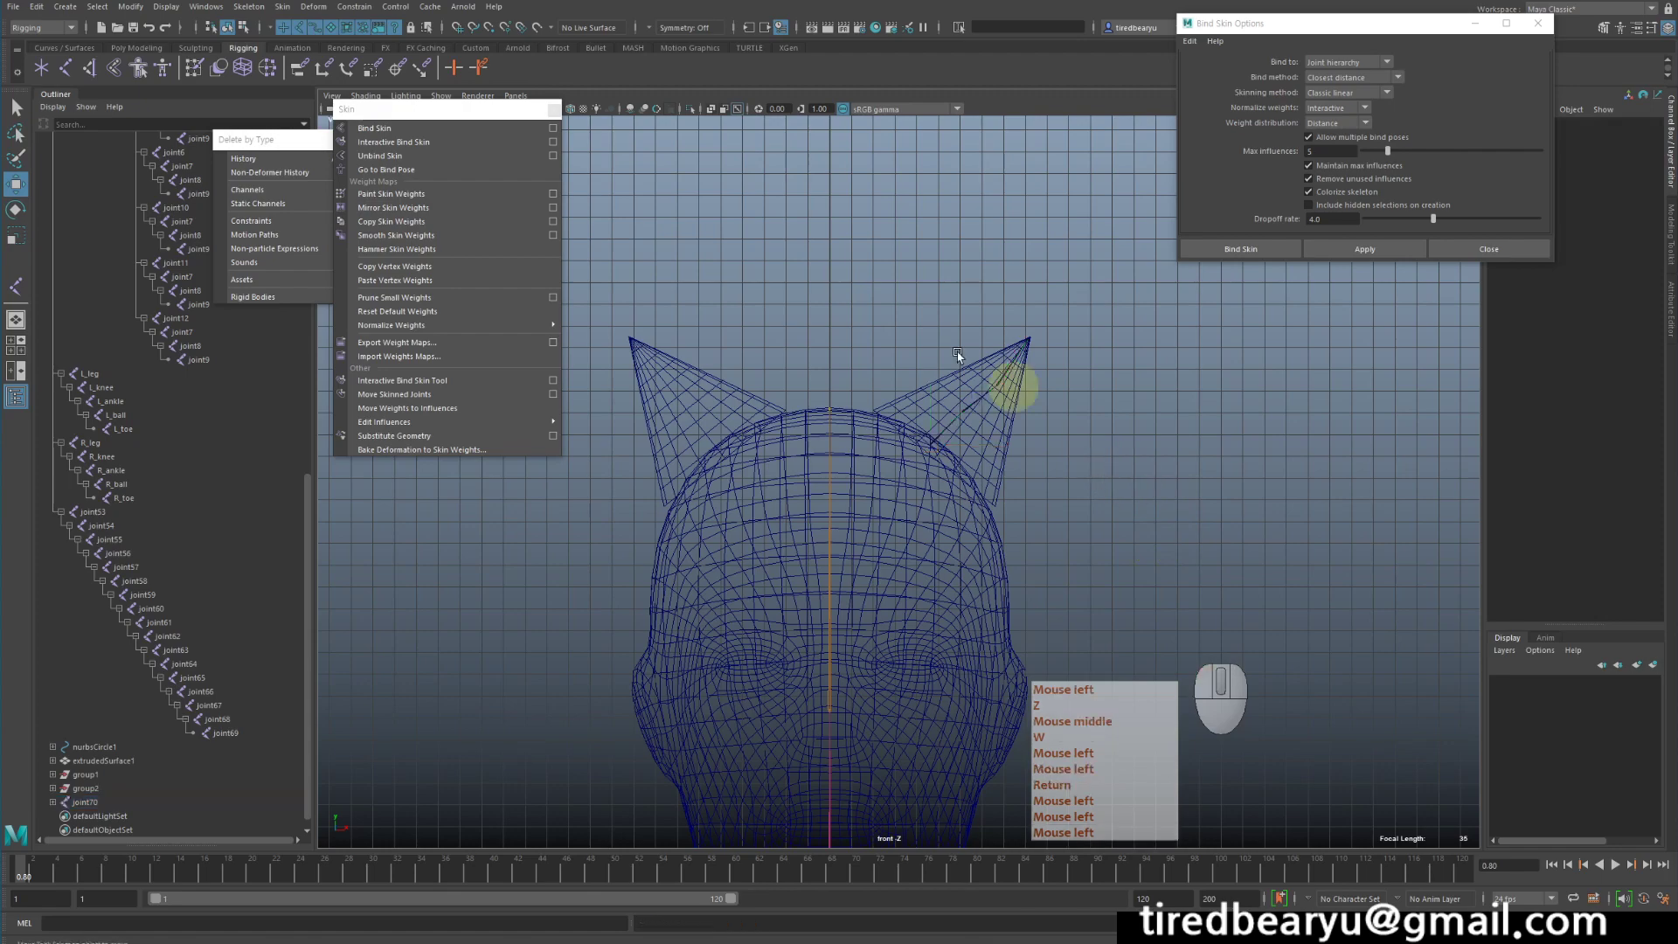
# Select the base joint of the left ear's chain together with the head joint and parent the chain to the head joint.
pyautogui.click(981, 395)
pyautogui.keyDown('alt'); pyautogui.moveTo(1020, 535); pyautogui.dragTo(936, 356, button='middle'); pyautogui.keyUp('alt')
pyautogui.keyDown('shift'); pyautogui.click(885, 356); pyautogui.keyUp('shift')
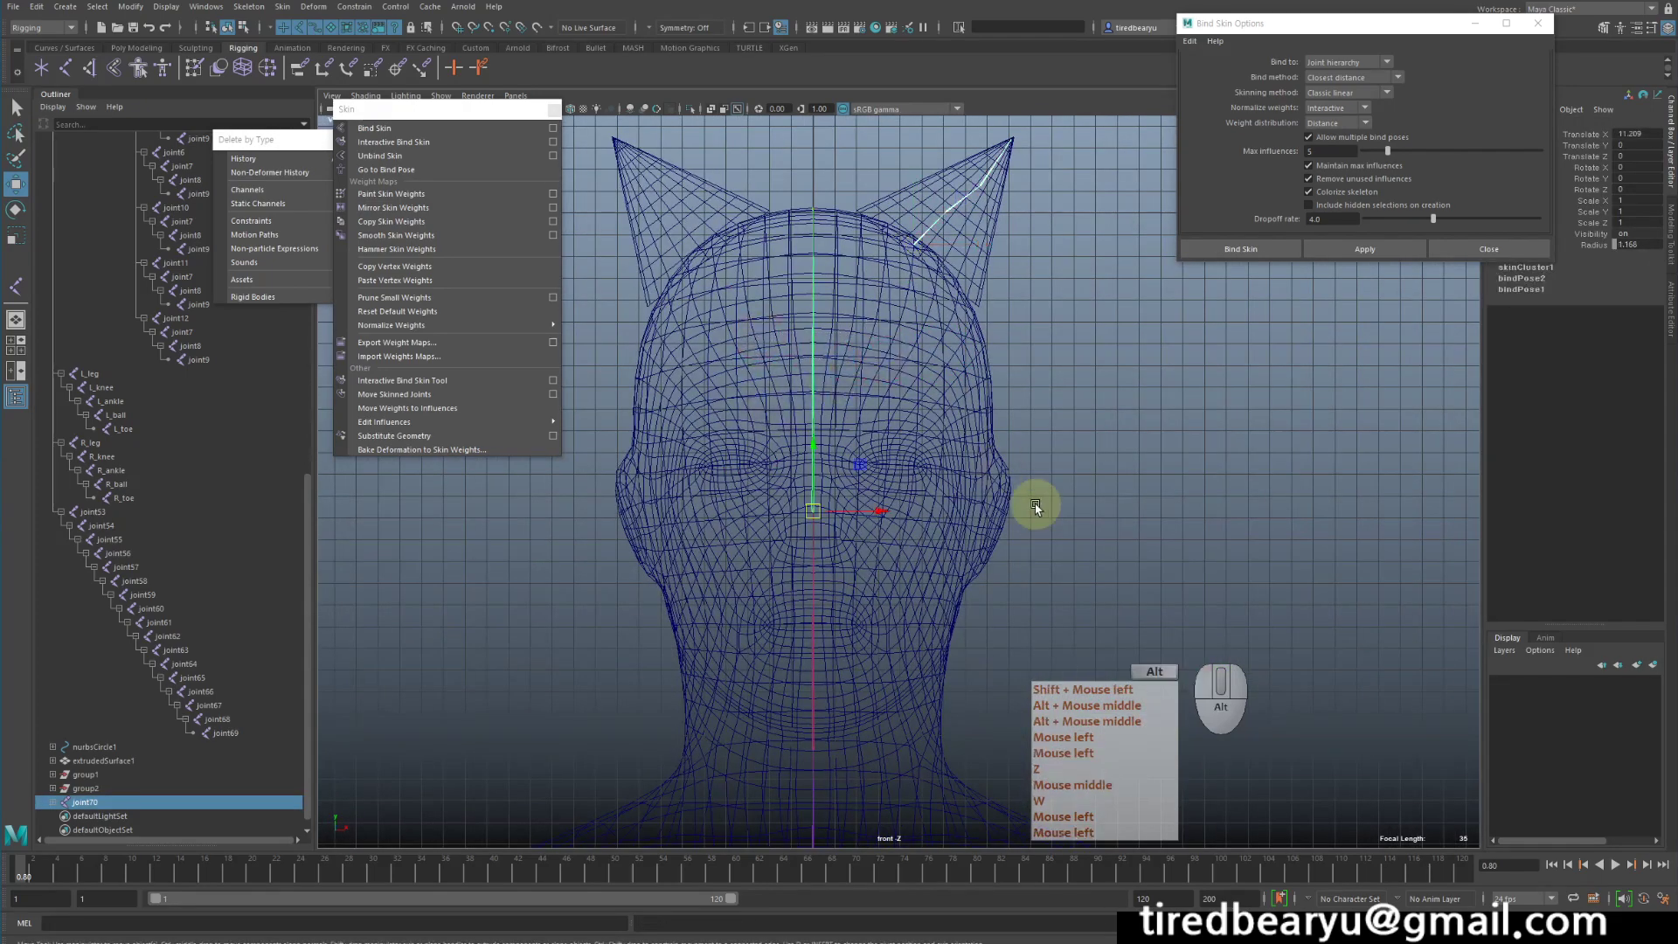
pyautogui.keyDown('alt'); pyautogui.moveTo(1034, 498); pyautogui.dragTo(1096, 505, button='middle'); pyautogui.keyUp('alt')
pyautogui.keyDown('shift'); pyautogui.click(873, 218); pyautogui.keyUp('shift')
pyautogui.click(1079, 423)
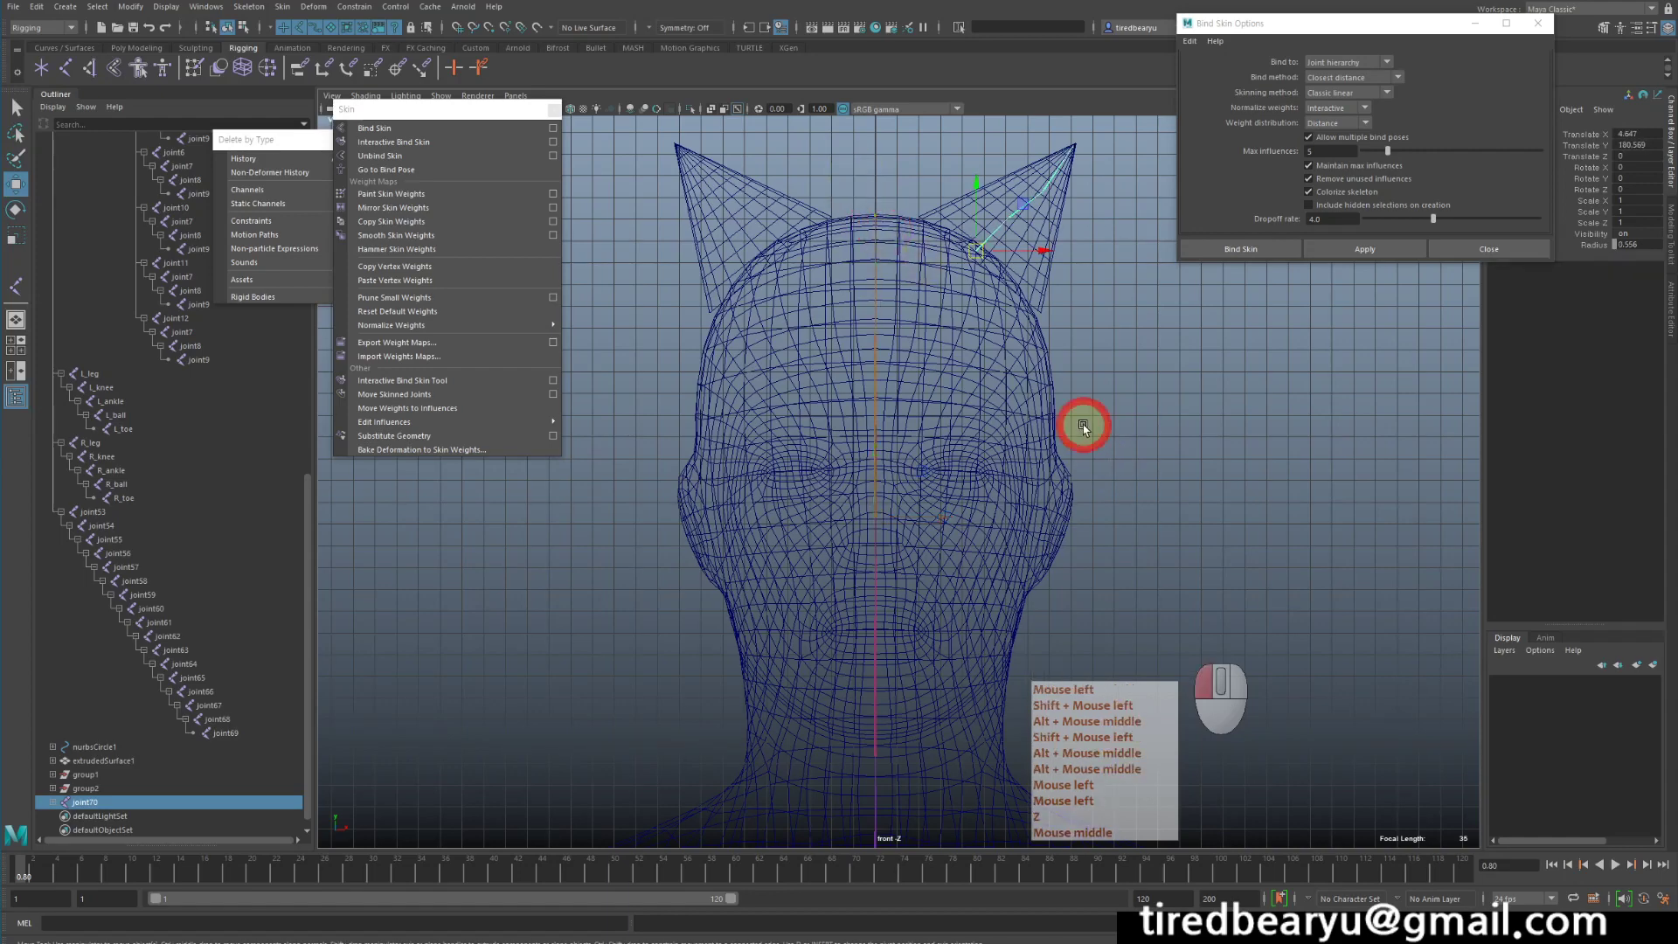
pyautogui.click(1011, 251)
pyautogui.keyDown('shift'); pyautogui.click(918, 466); pyautogui.keyUp('shift')
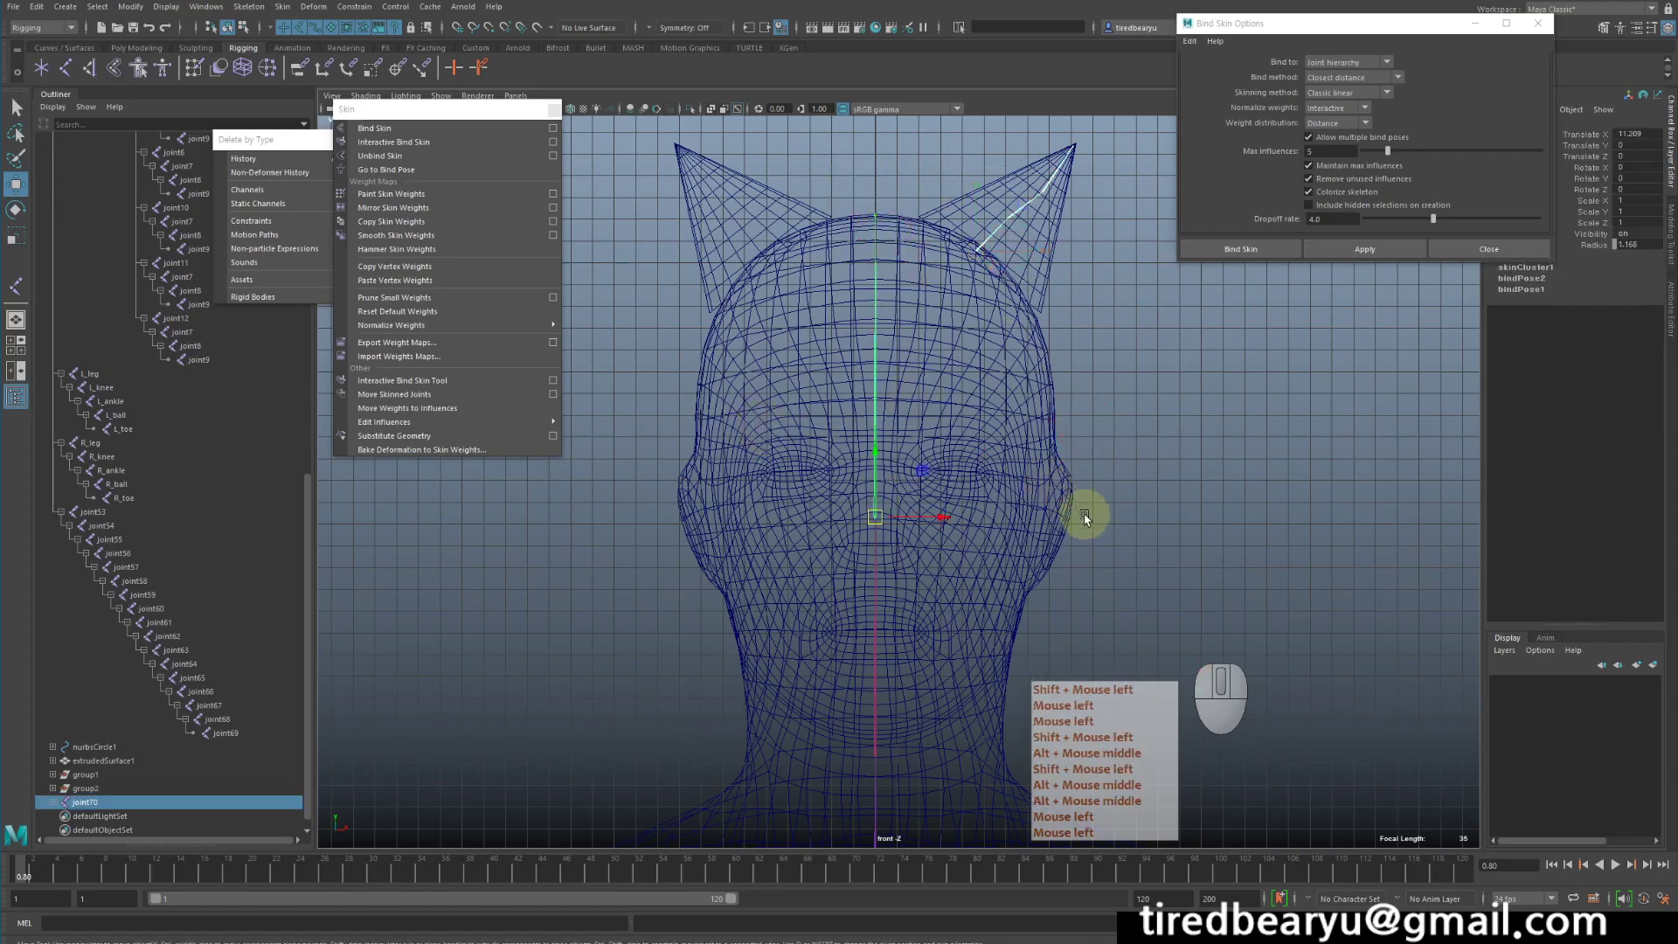
pyautogui.press('p')
# Rotate the neck joint sideways to test whether the ear's joint chain follows the head.
pyautogui.click(1135, 333)
pyautogui.moveTo(969, 243); pyautogui.dragTo(1026, 479)
pyautogui.moveTo(809, 414); pyautogui.dragTo(1082, 584)
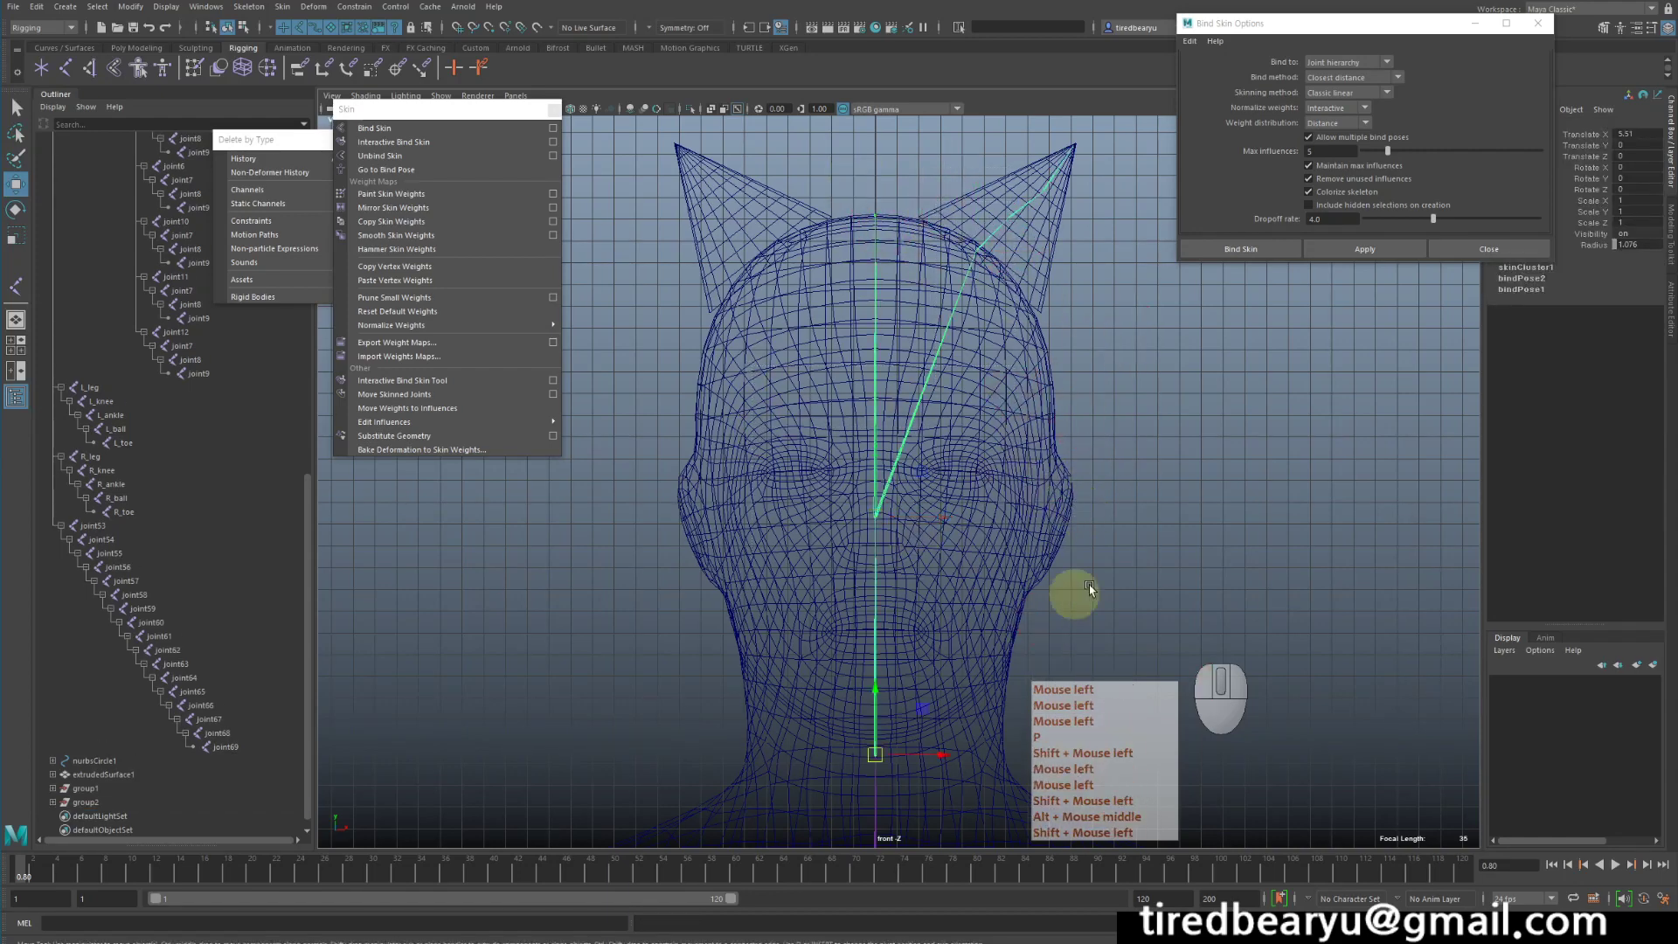
pyautogui.press('w')
pyautogui.press('e')
pyautogui.moveTo(881, 662); pyautogui.dragTo(832, 695)
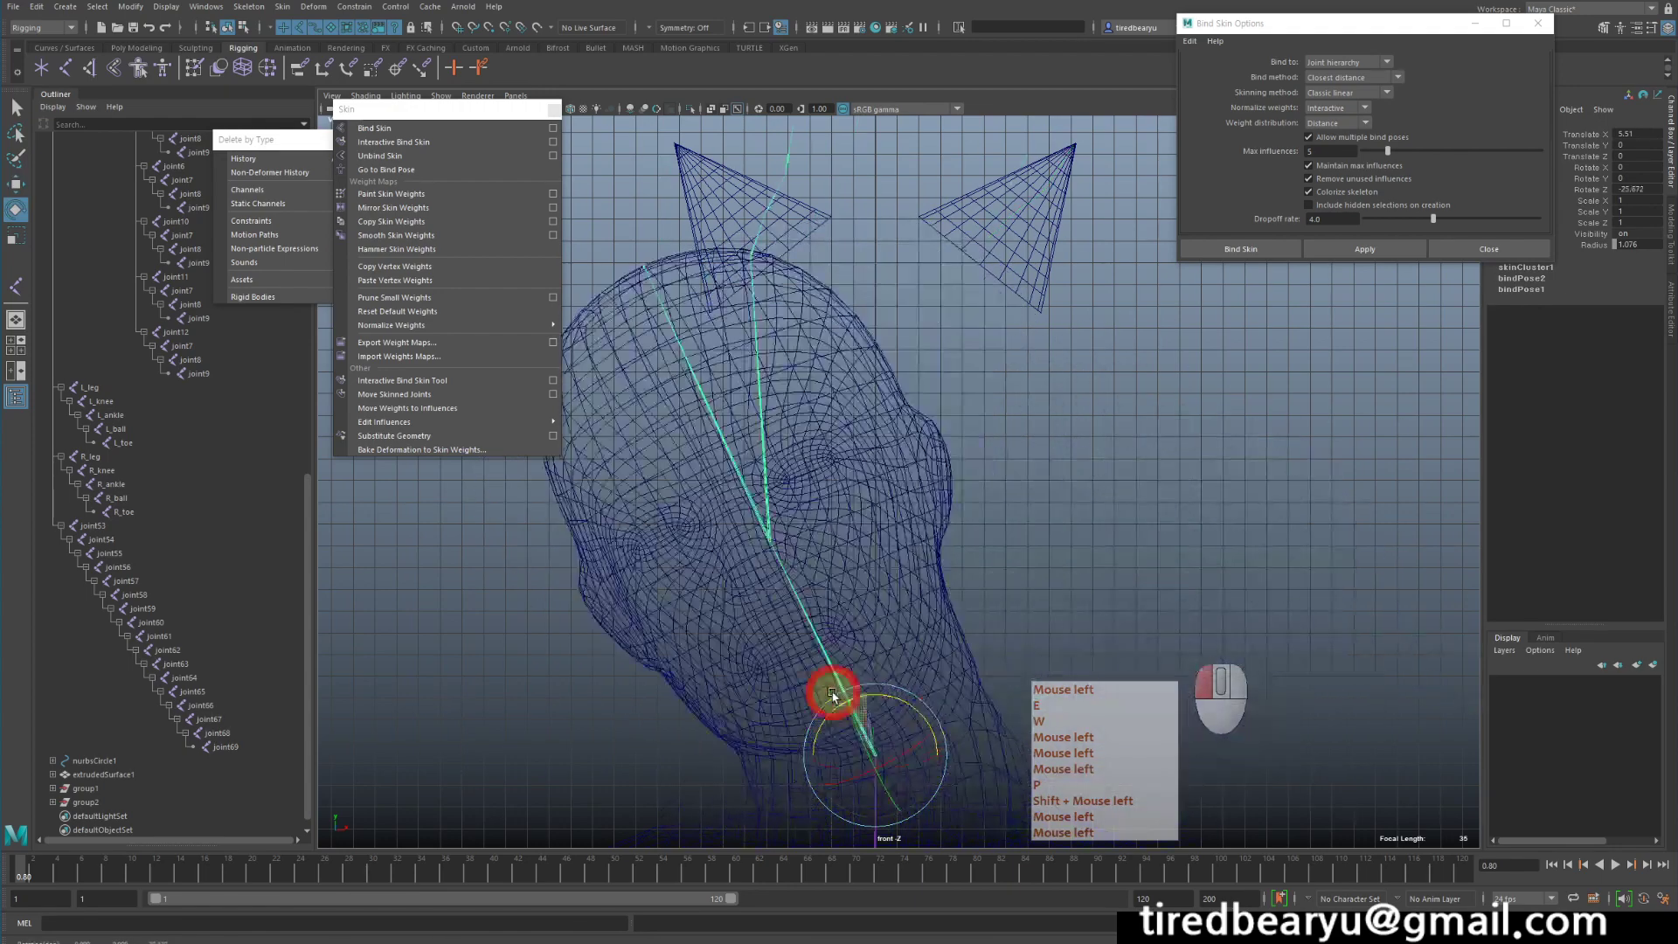
# Undo the test rotation and the parenting so the ear chain stands alone and is selected again.
pyautogui.press('z')
pyautogui.click(1151, 457)
pyautogui.press('z')
pyautogui.press('z')
pyautogui.press('z')
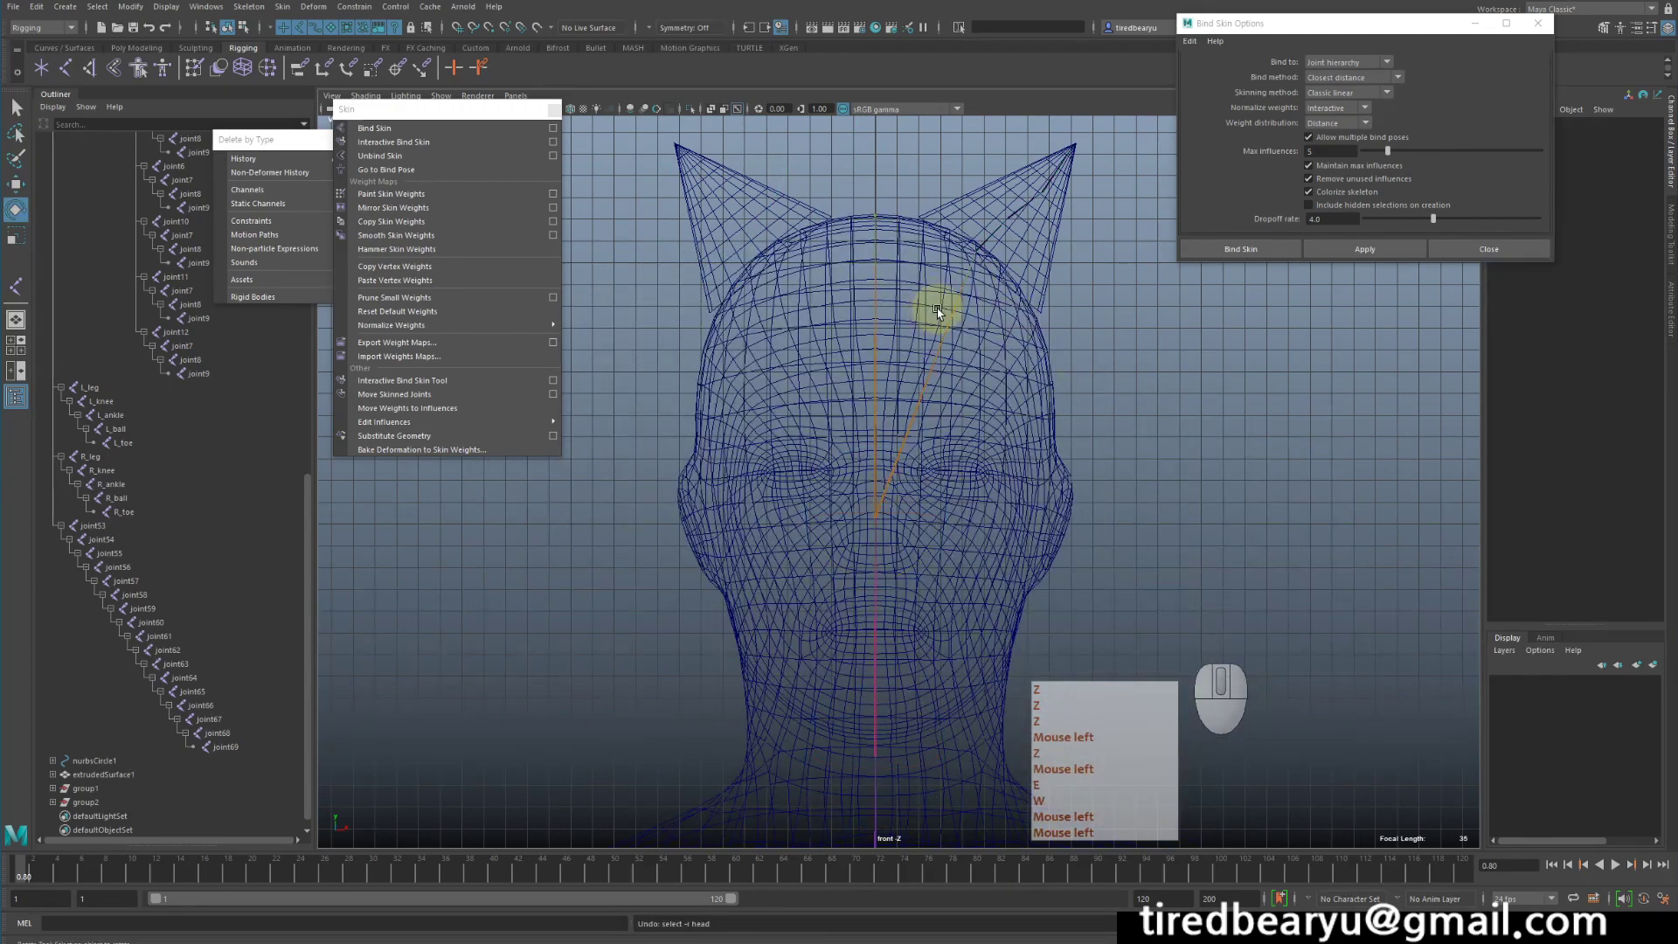
pyautogui.press('z')
pyautogui.press('z')
pyautogui.press('z')
pyautogui.press('q')
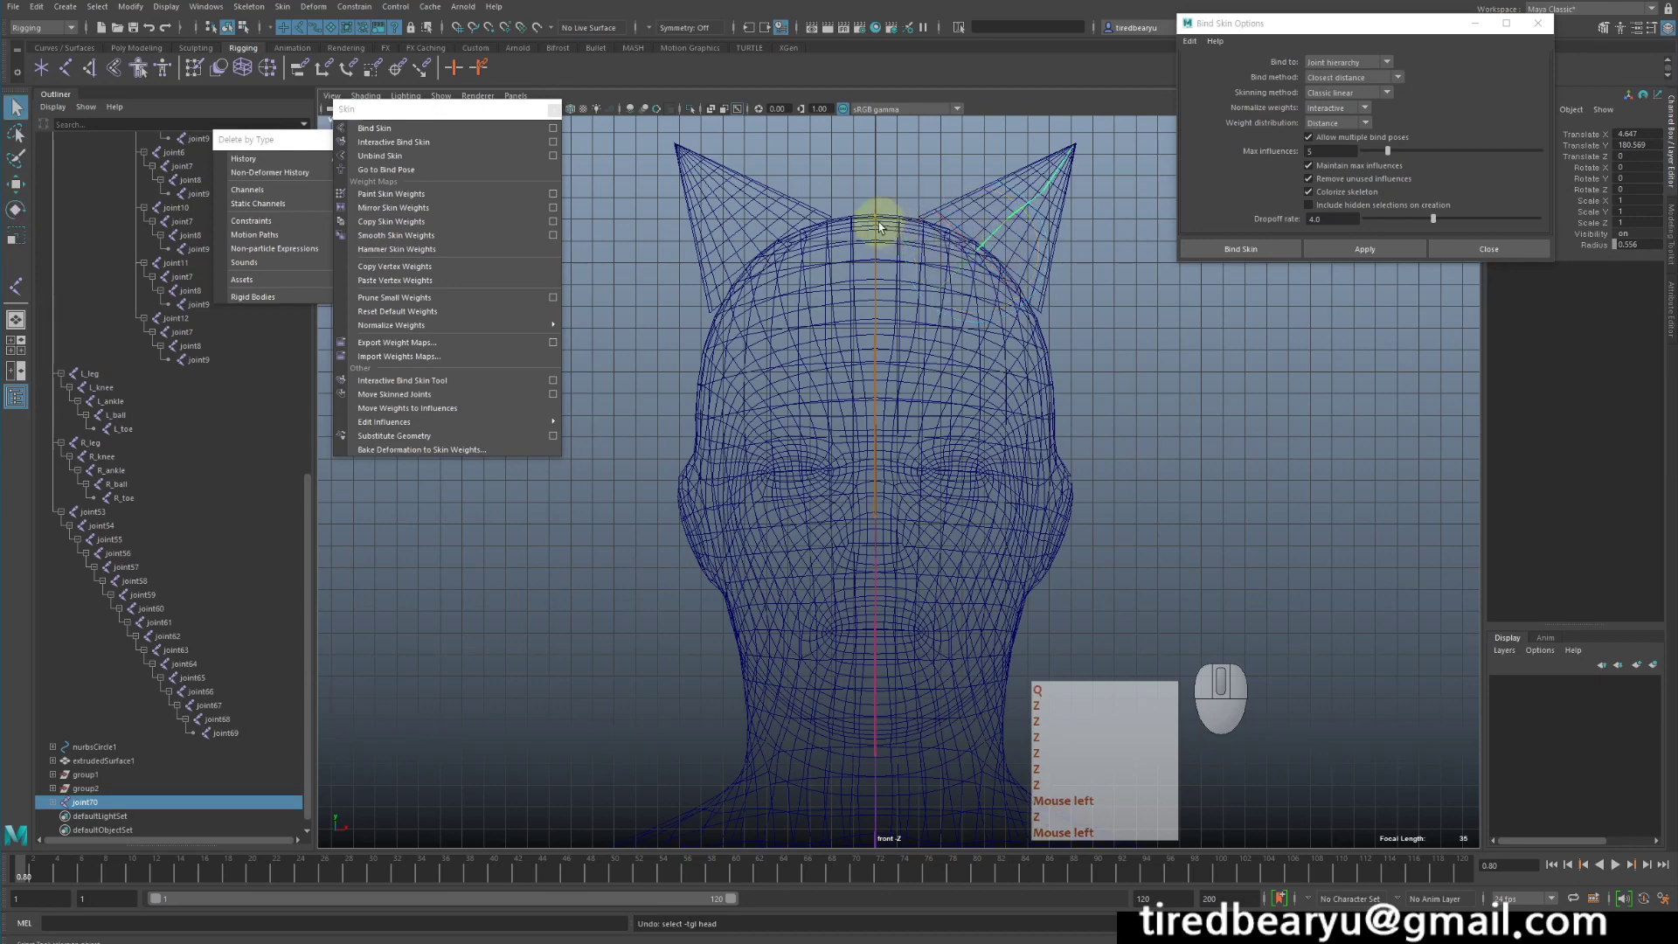
# Try parenting the ear's joint chain to the end joint at the top of the head, and undo it.
pyautogui.keyDown('shift'); pyautogui.click(877, 218); pyautogui.keyUp('shift')
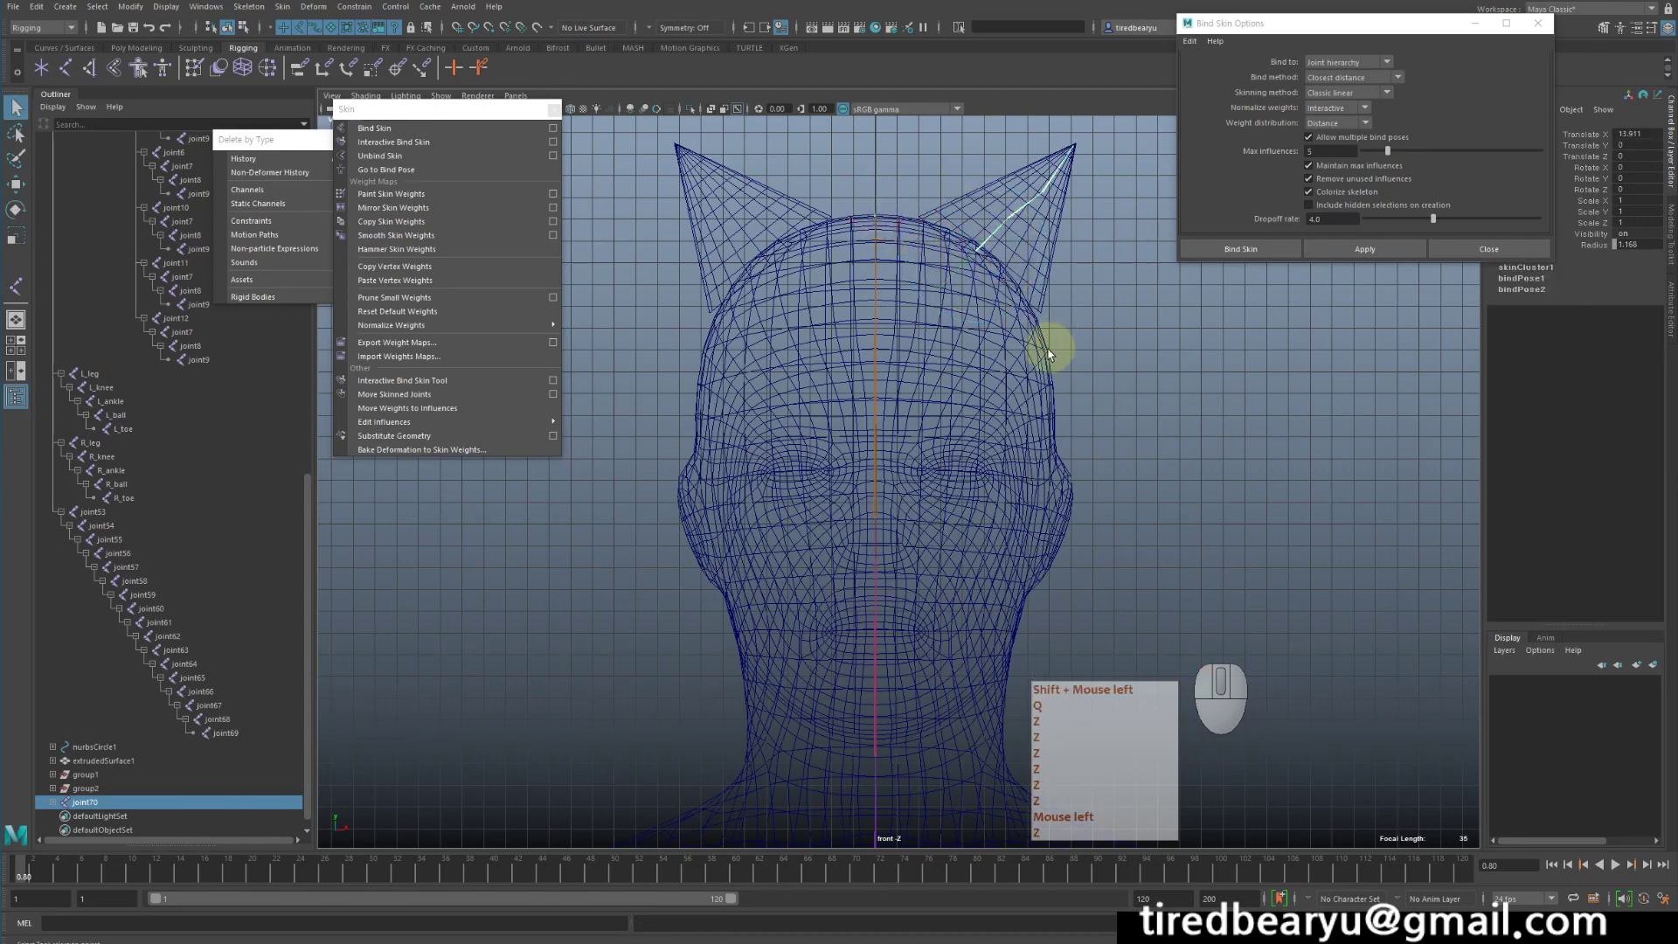
pyautogui.press('p')
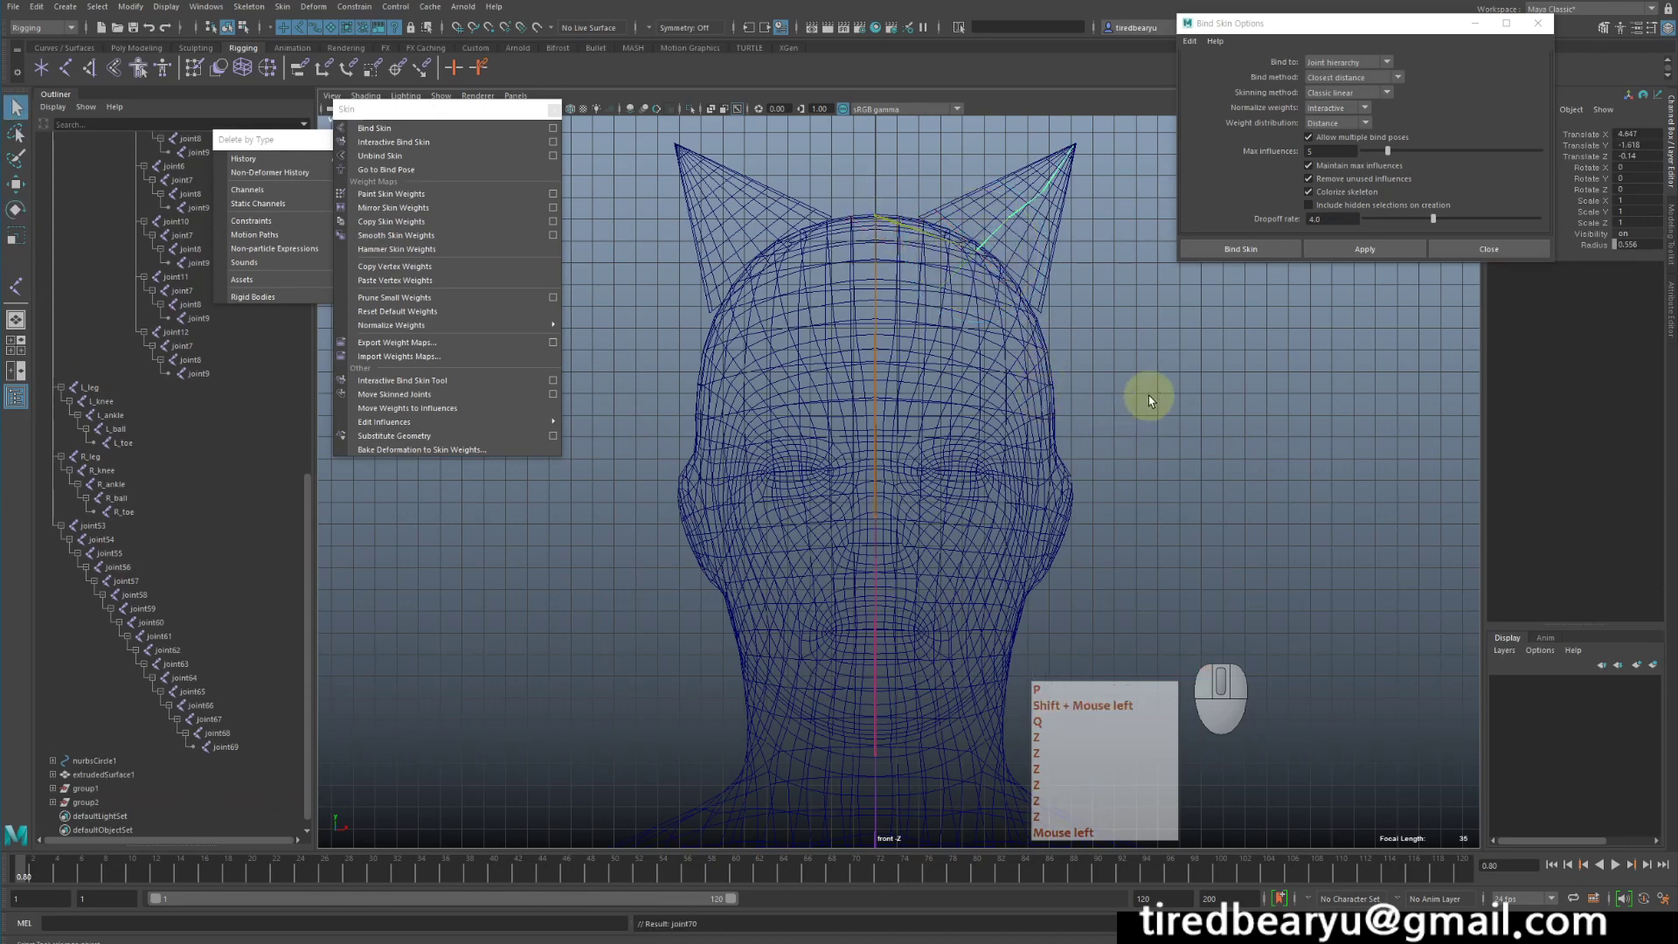
pyautogui.press('a')
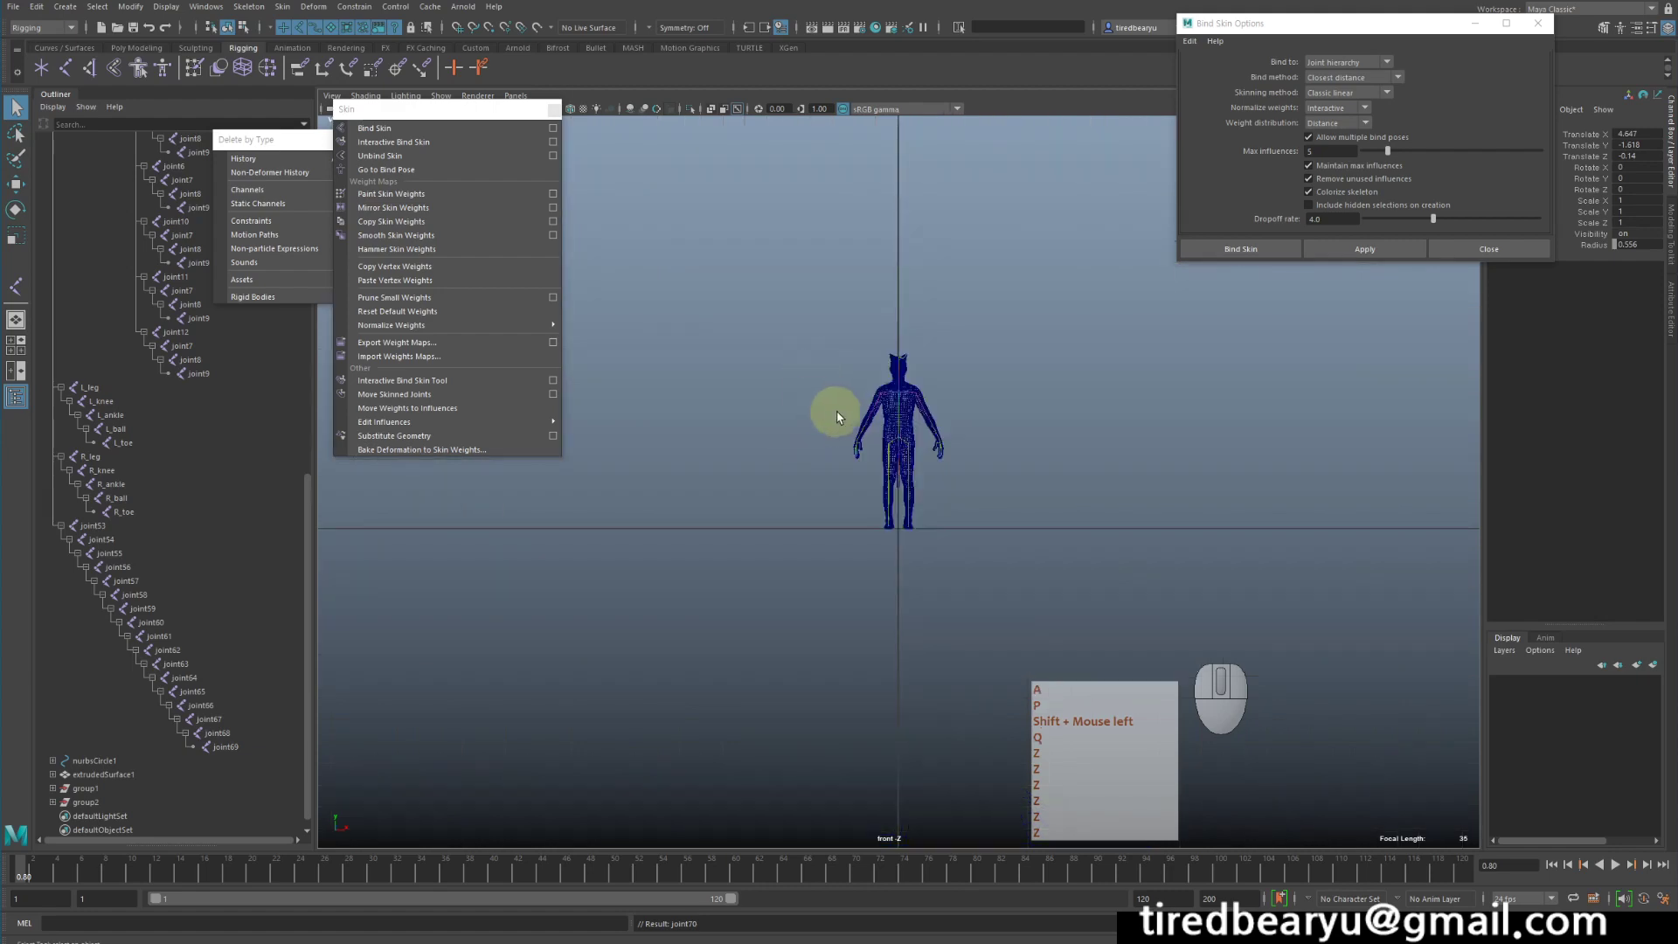
pyautogui.press('z')
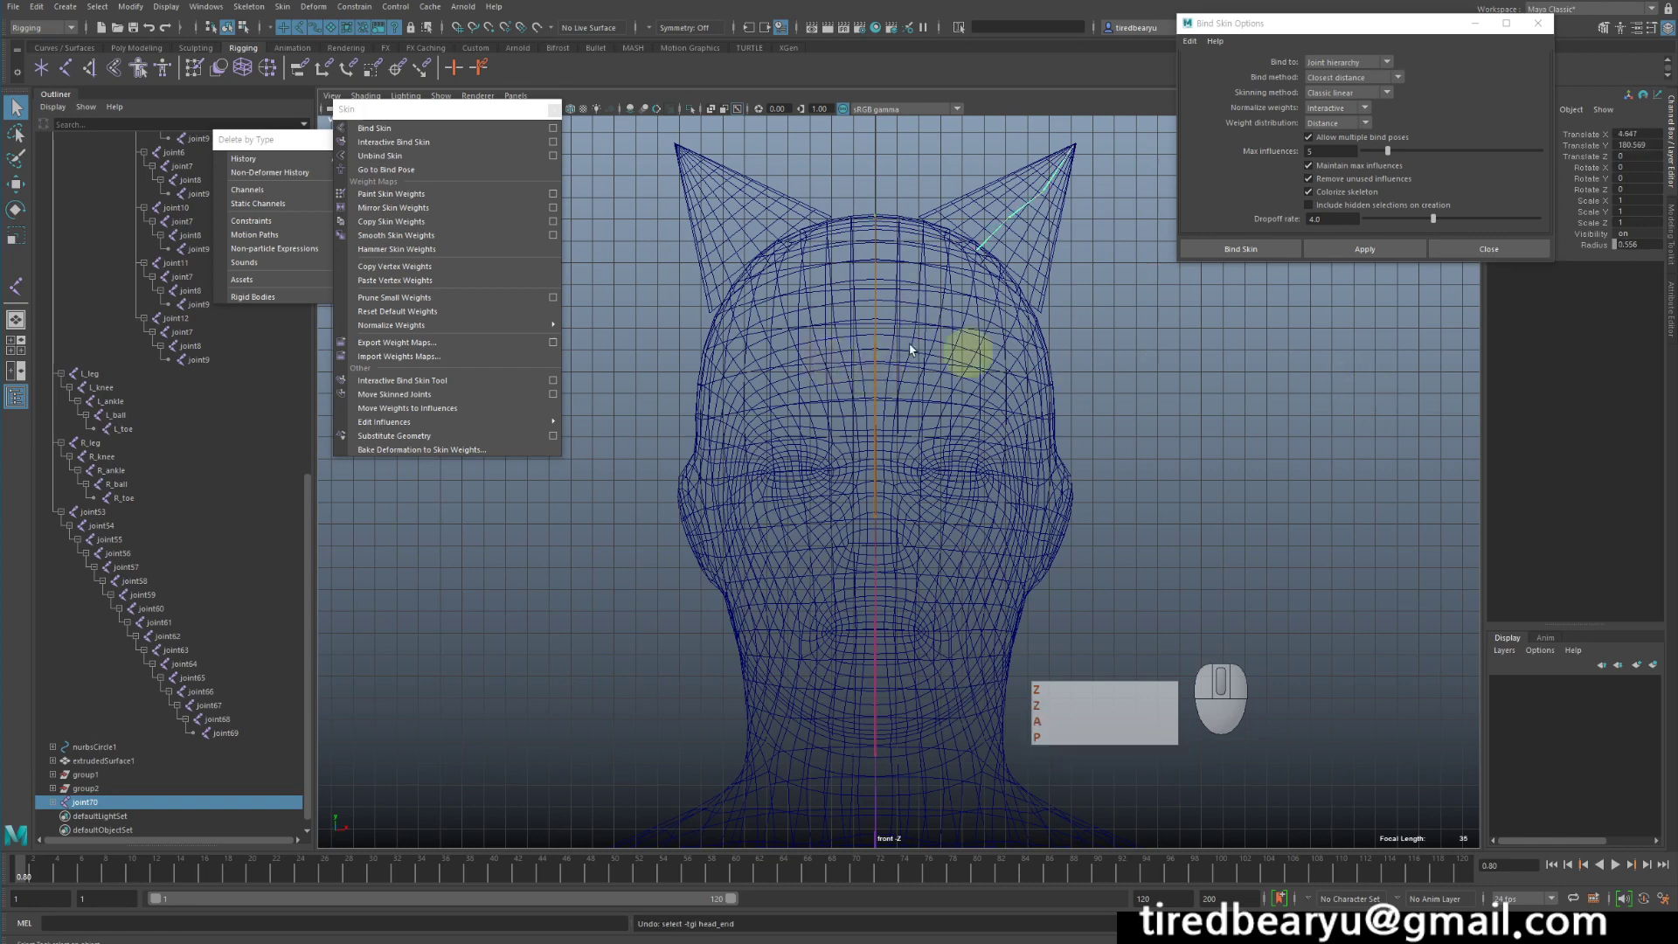
# Parent the left ear's joint chain to the head joint and select the head joint to check the hierarchy.
pyautogui.click(959, 223)
pyautogui.keyDown('shift'); pyautogui.click(928, 354); pyautogui.keyUp('shift')
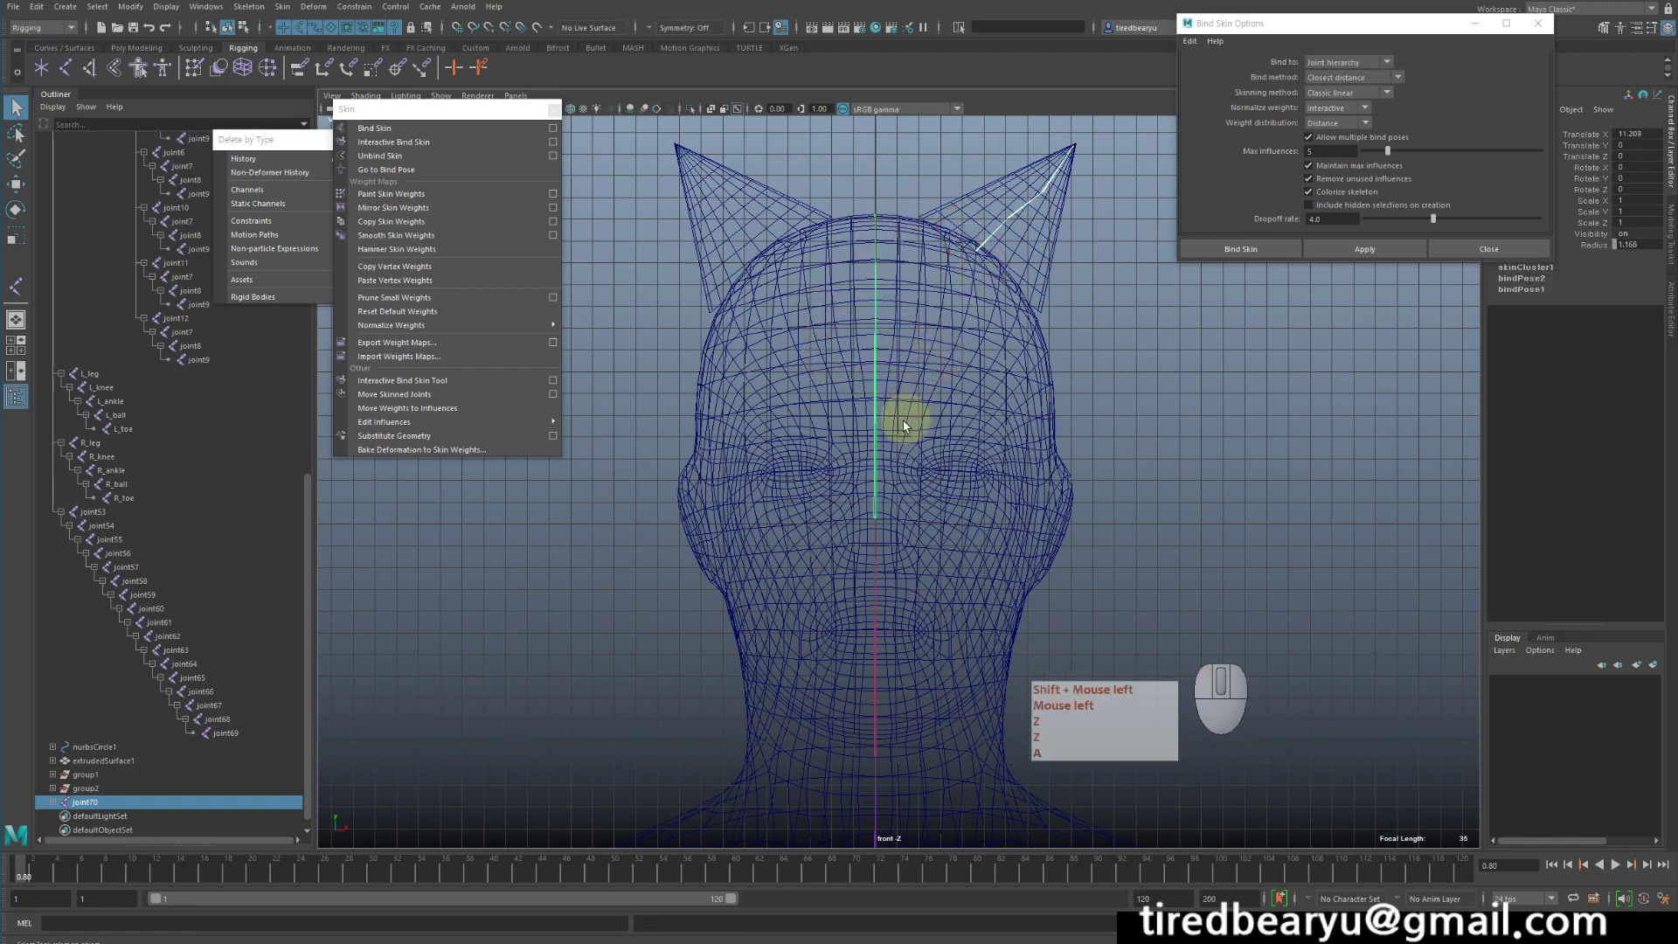
pyautogui.press('p')
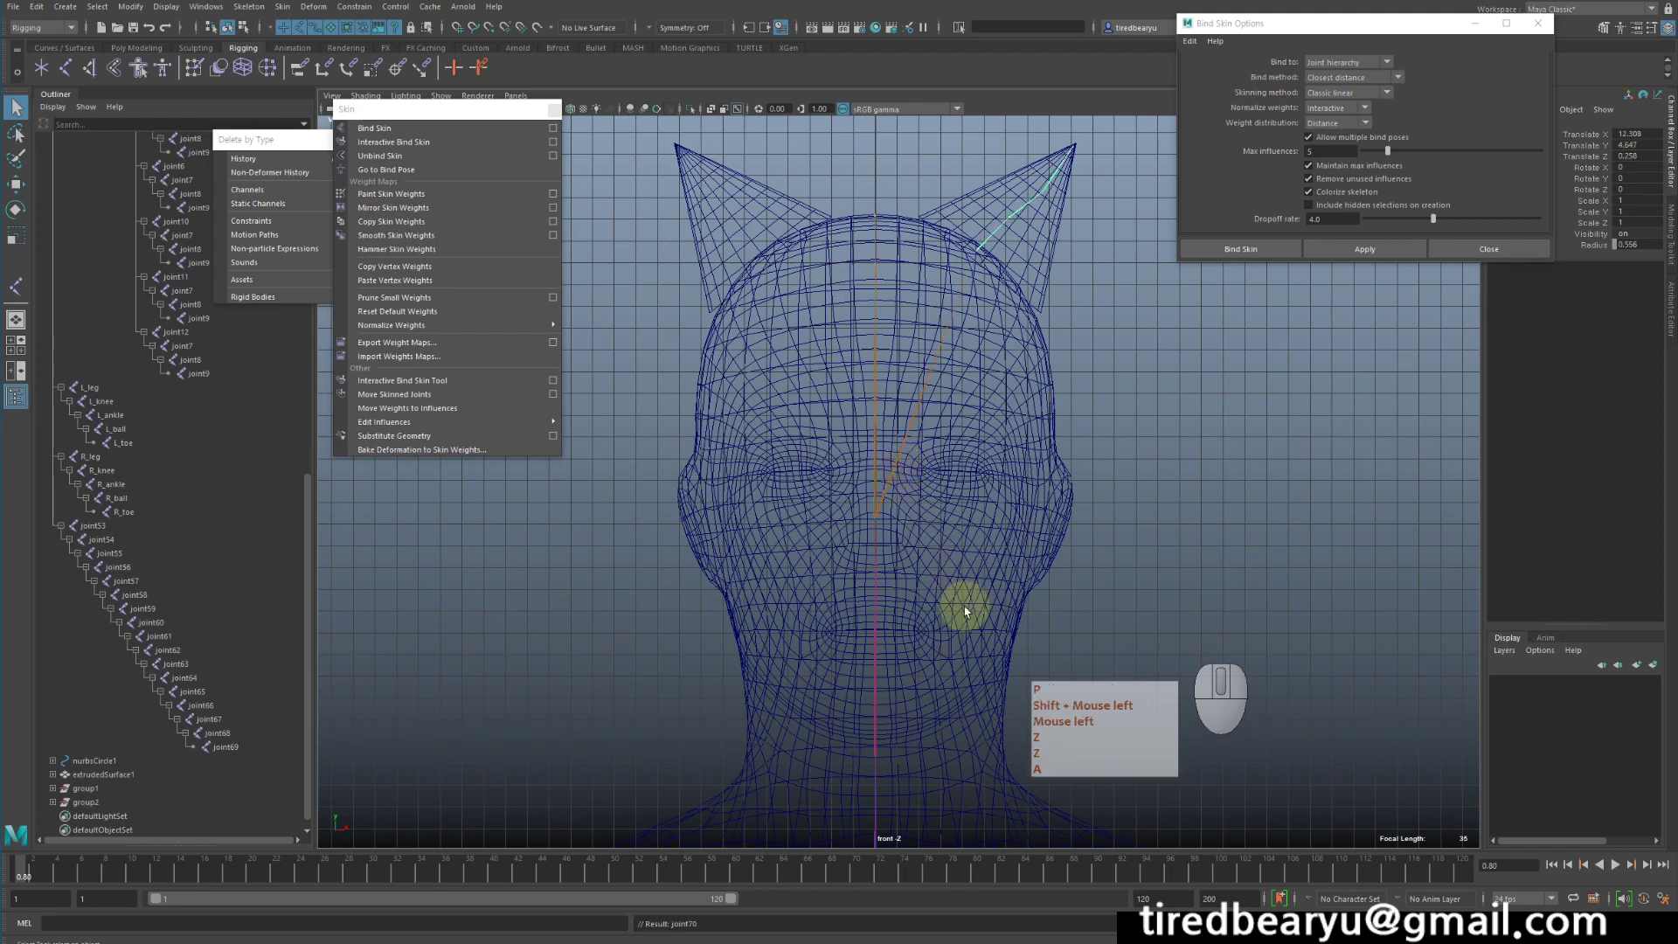
pyautogui.click(882, 507)
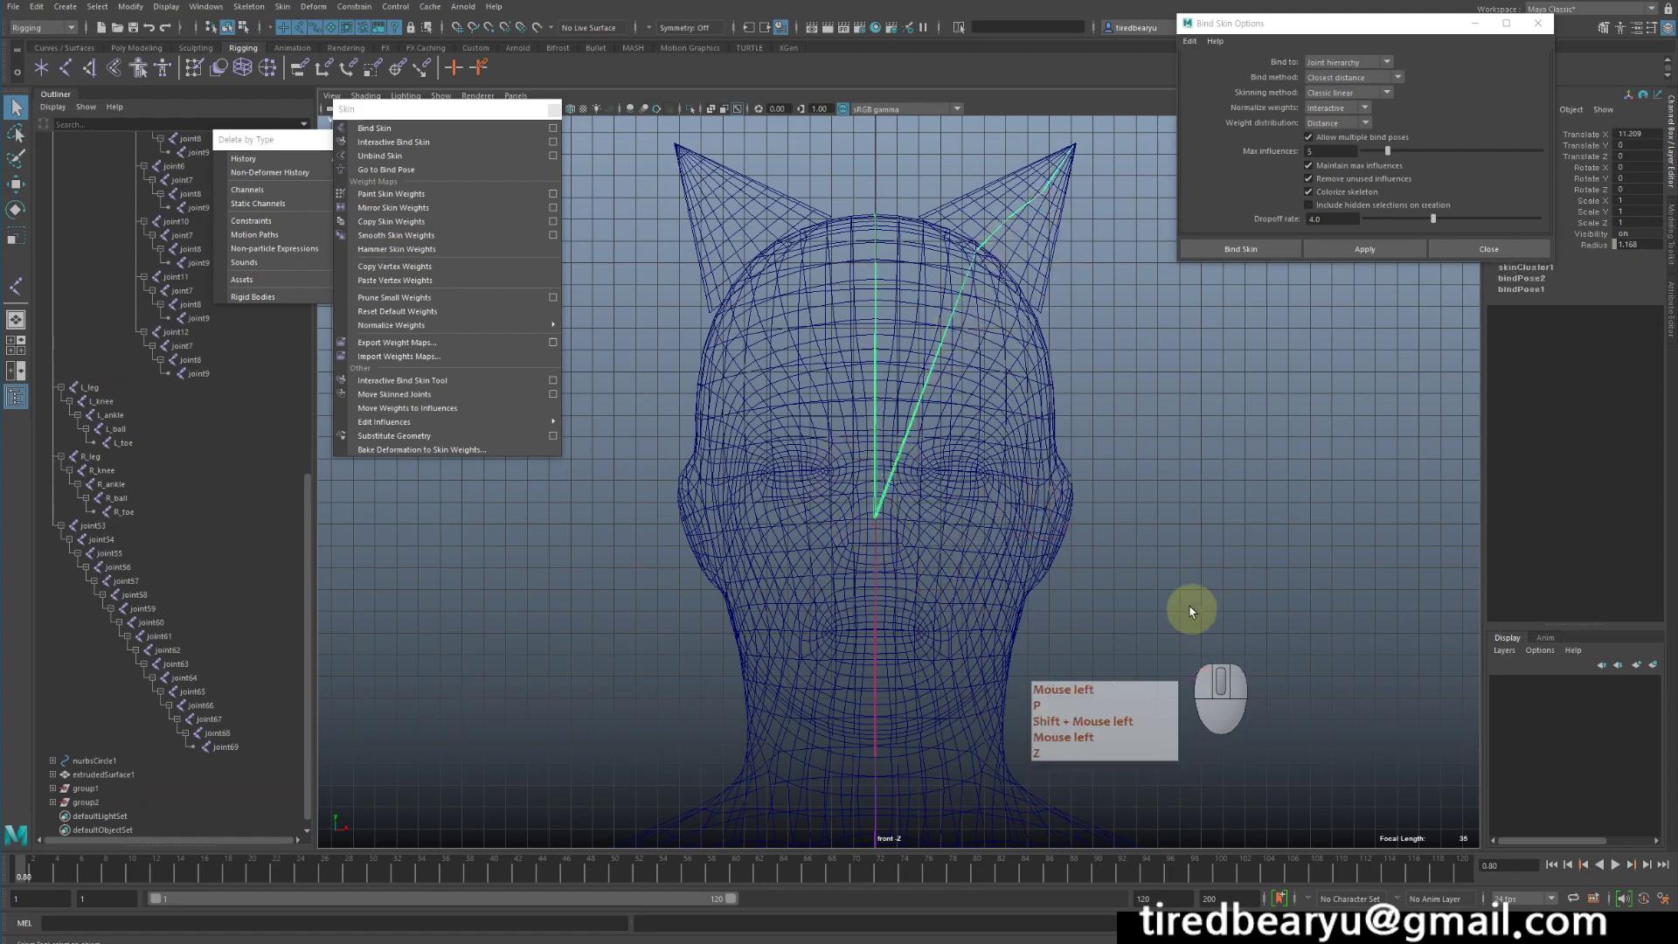
# Mirror the left ear's joint chain across the YZ plane using the Behavior mirror function.
pyautogui.click(967, 176)
pyautogui.click(1014, 214)
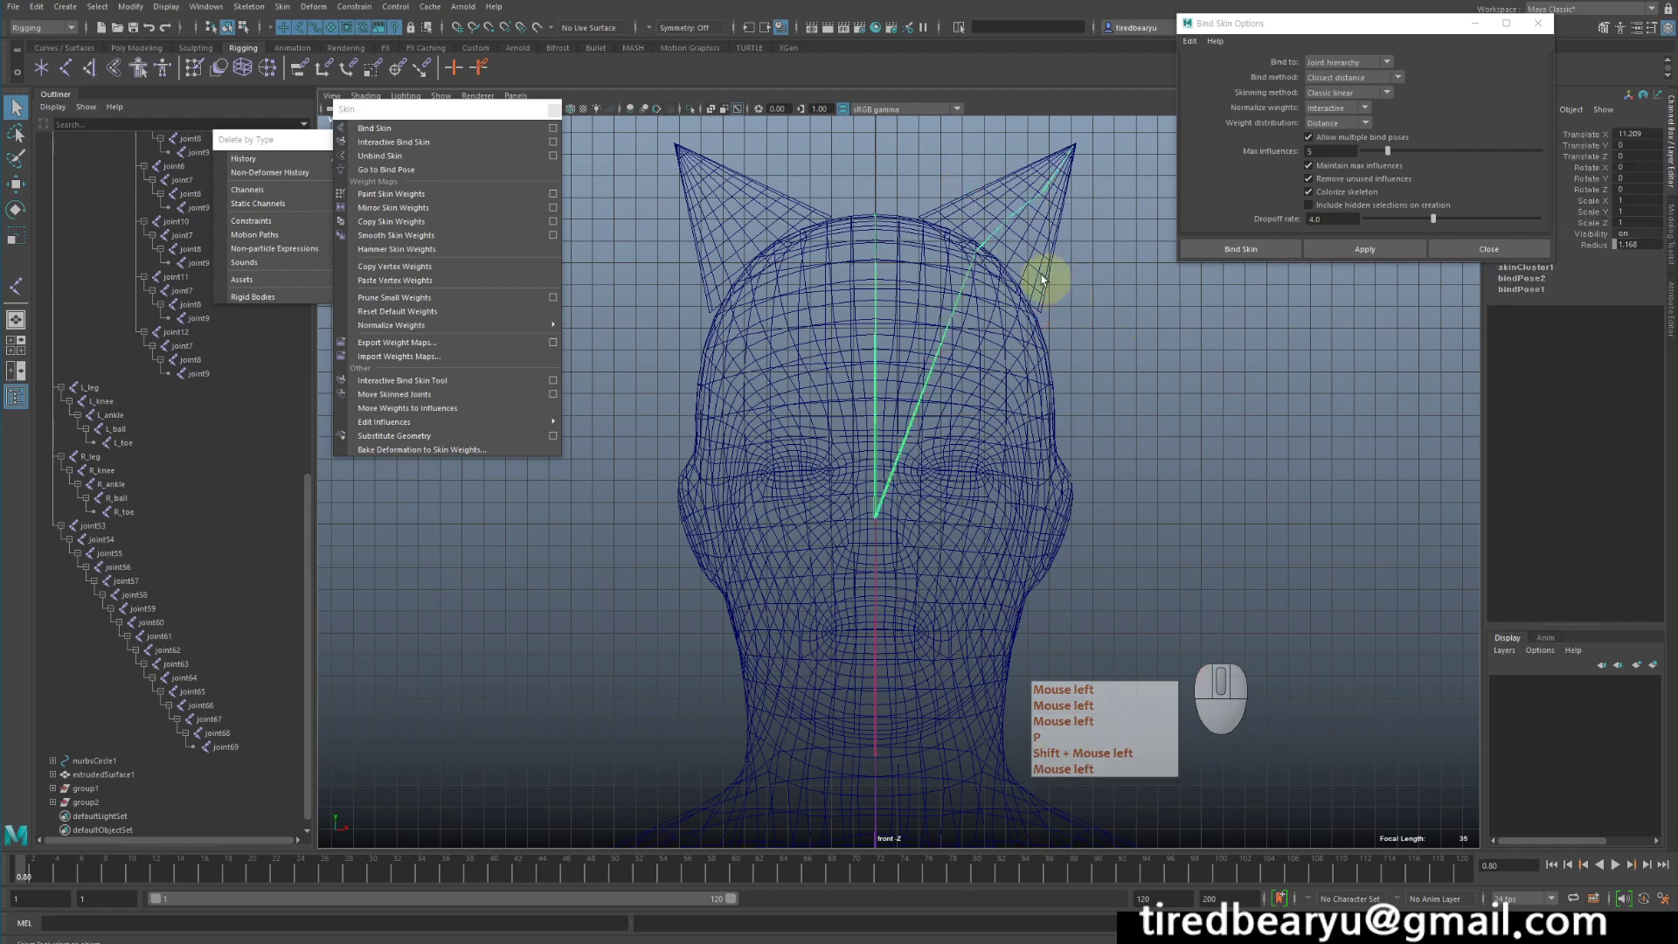
pyautogui.click(1128, 308)
pyautogui.click(994, 227)
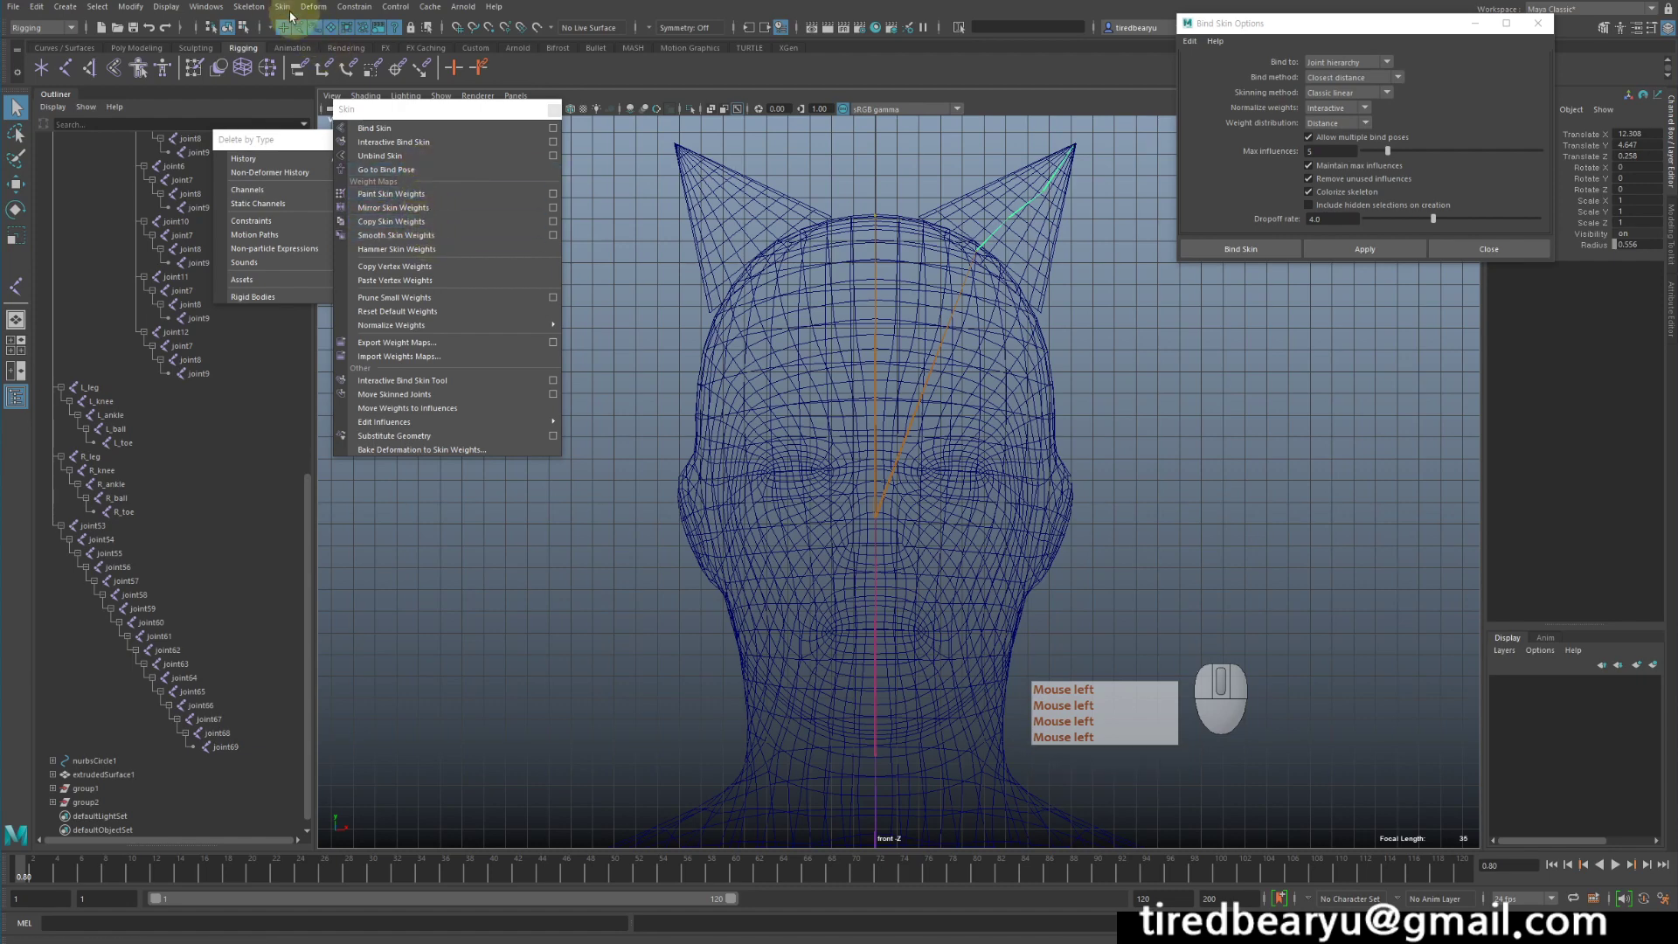
pyautogui.click(263, 9)
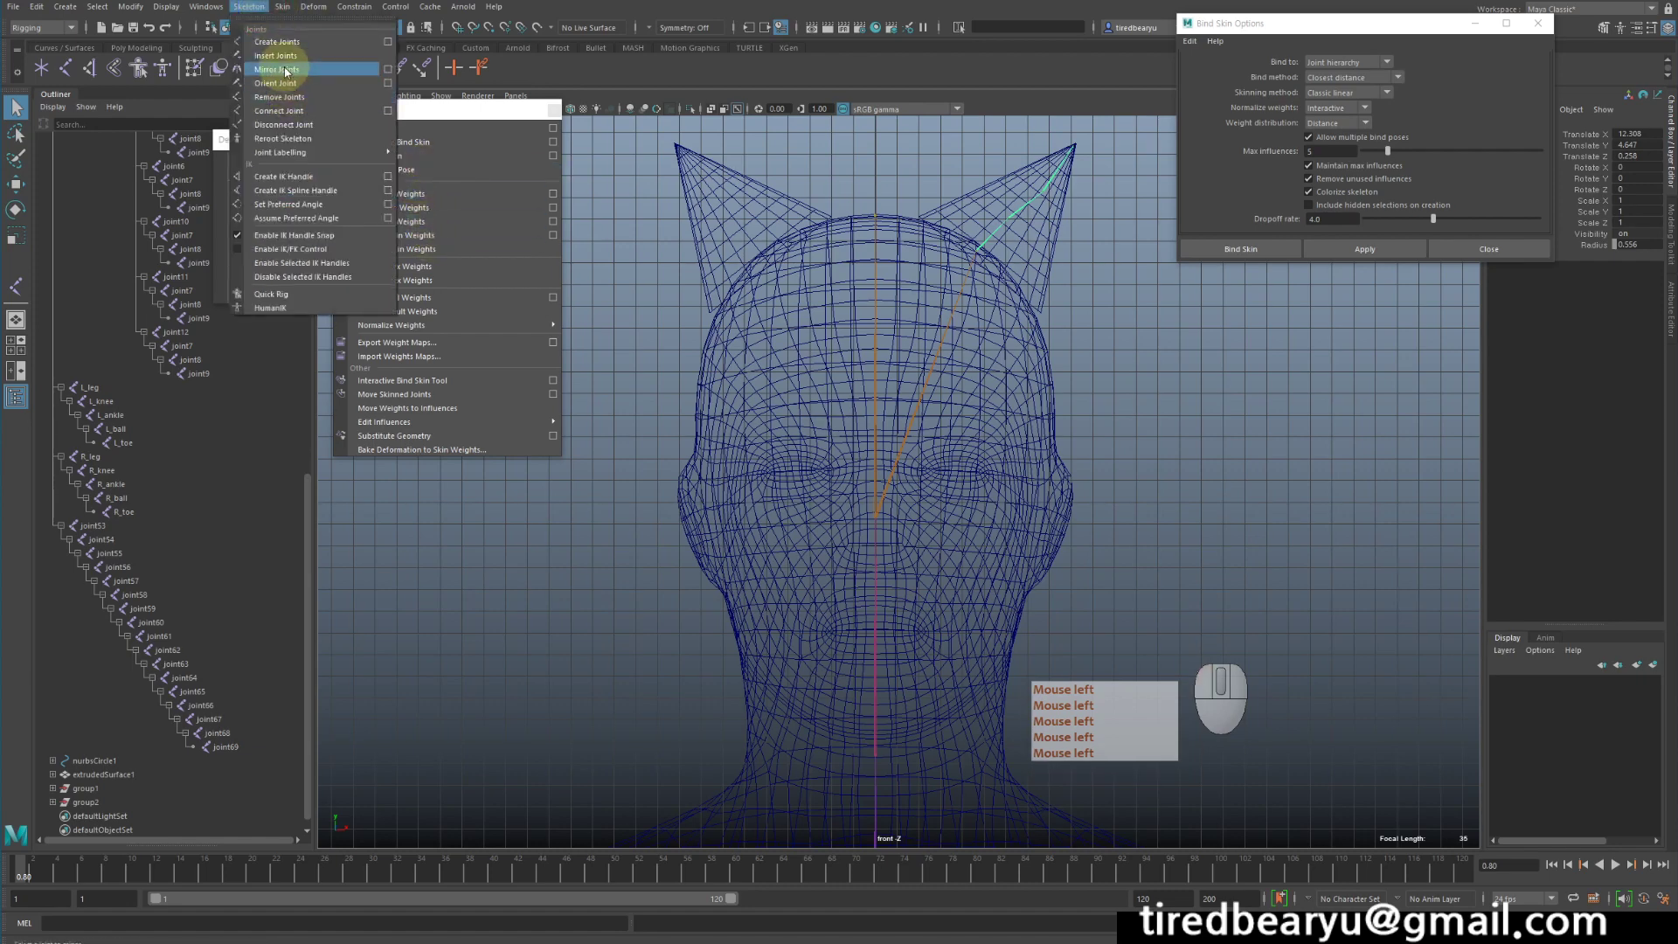
pyautogui.click(386, 70)
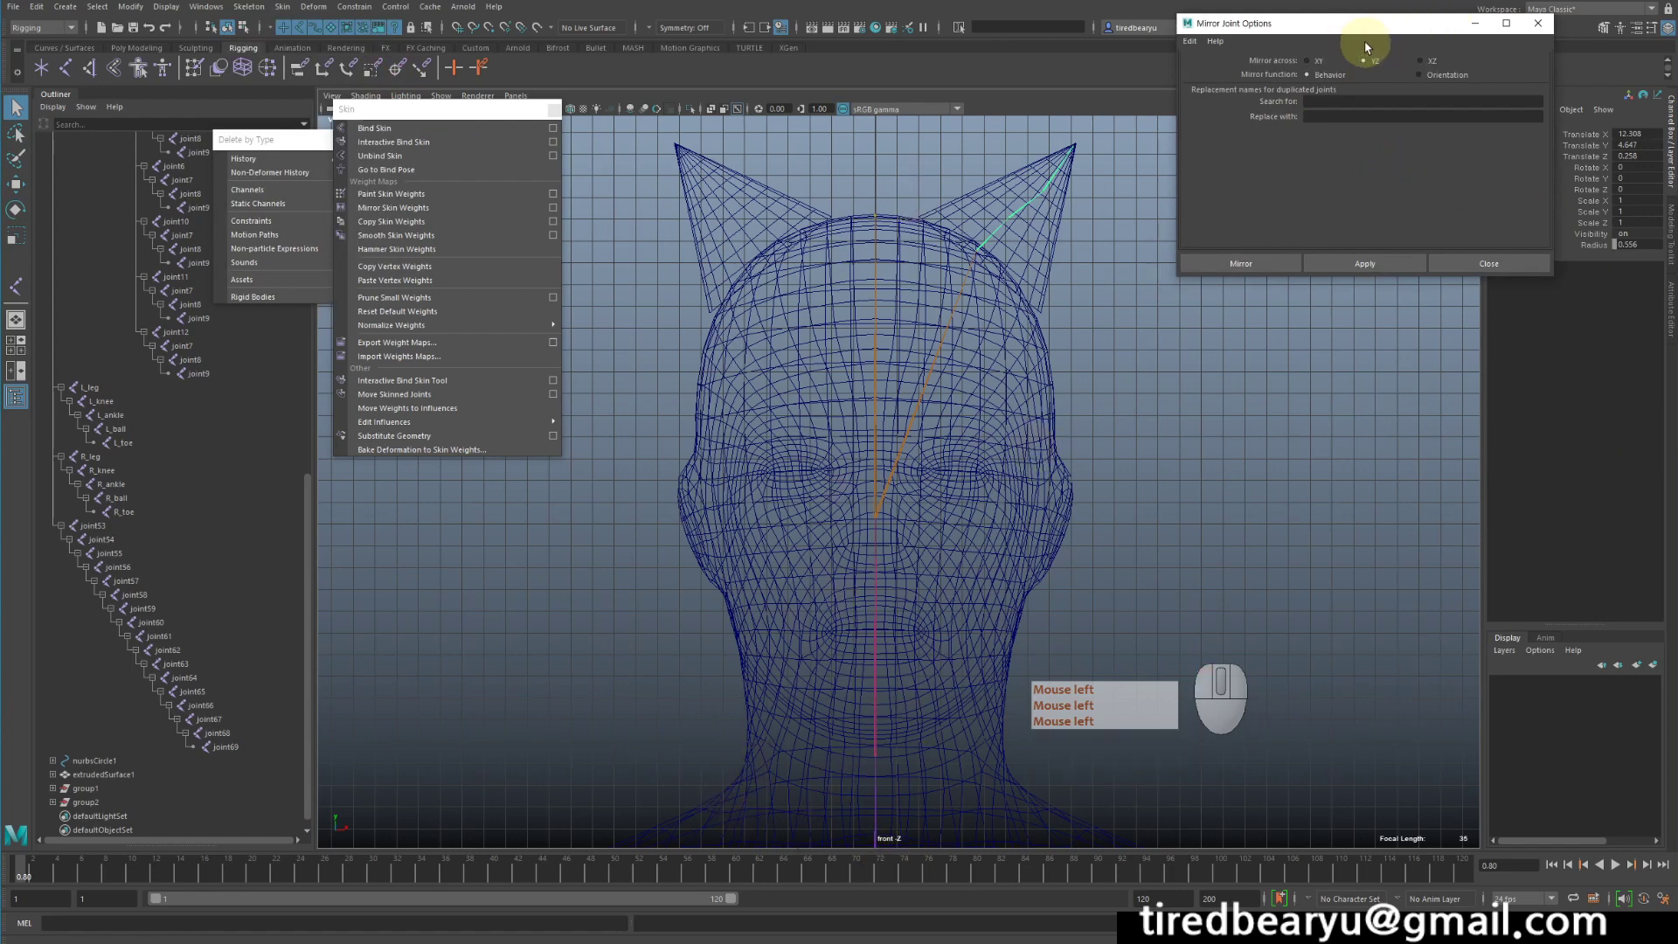
pyautogui.click(1364, 262)
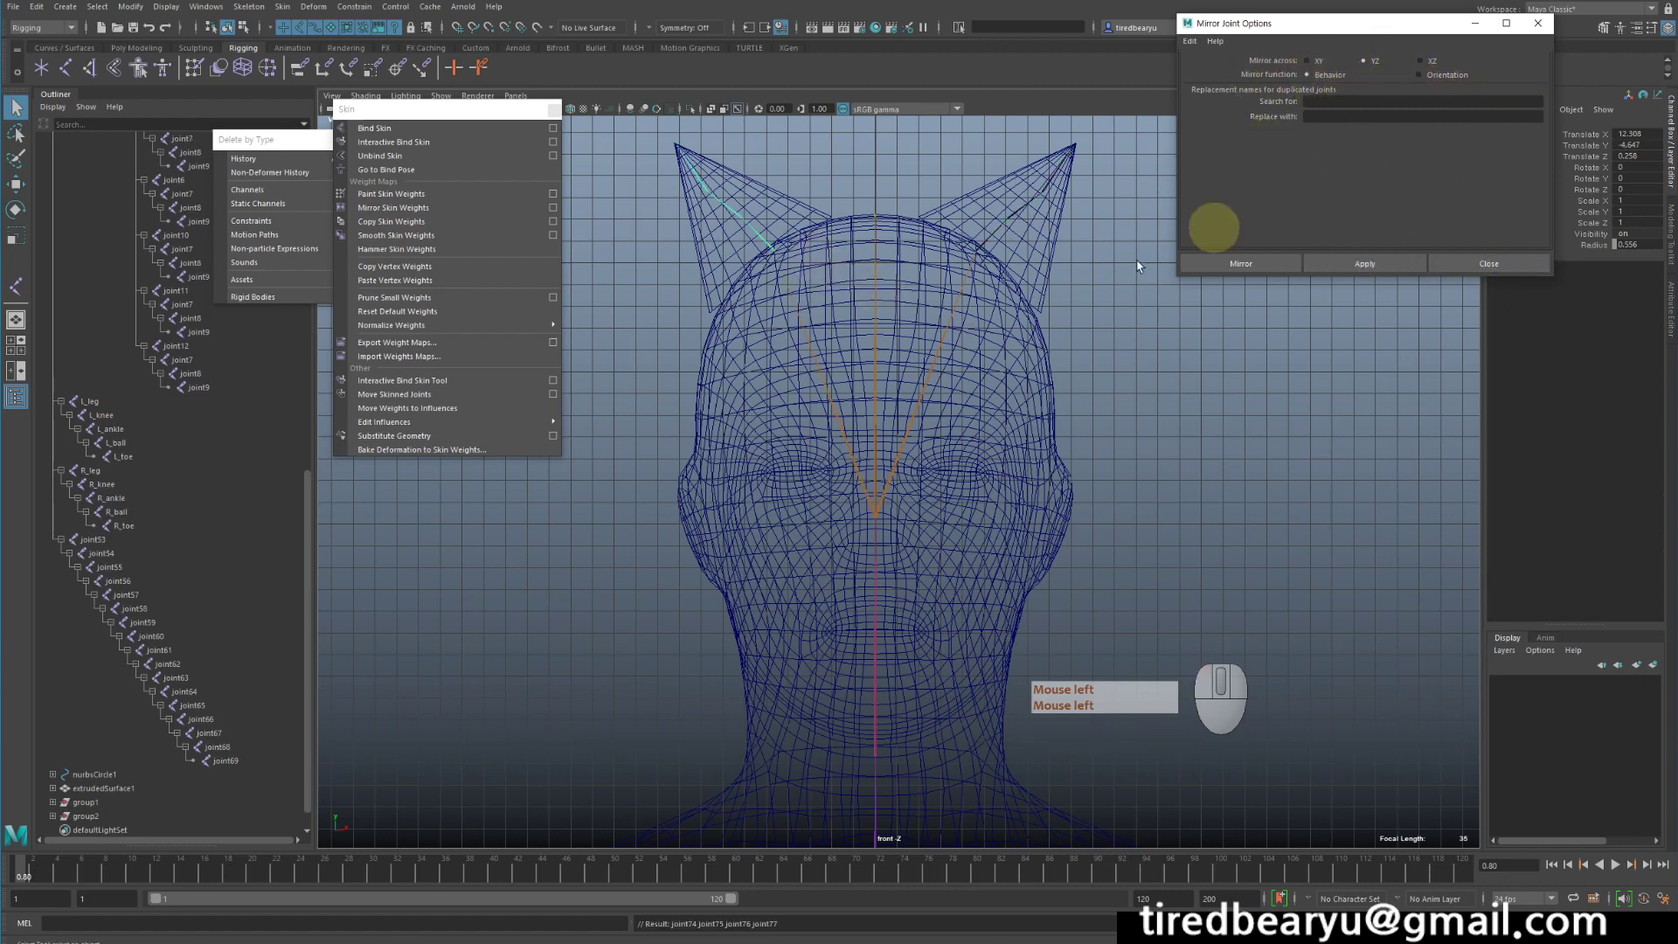
# Select both ear chains' base joints, test-rotate them together and undo the rotation.
pyautogui.keyDown('alt'); pyautogui.moveTo(920, 301); pyautogui.dragTo(955, 457, button='middle'); pyautogui.keyUp('alt')
pyautogui.keyDown('alt'); pyautogui.moveTo(955, 457); pyautogui.dragTo(1109, 367, button='right'); pyautogui.keyUp('alt')
pyautogui.keyDown('alt'); pyautogui.moveTo(1055, 362); pyautogui.dragTo(1063, 372, button='middle'); pyautogui.keyUp('alt')
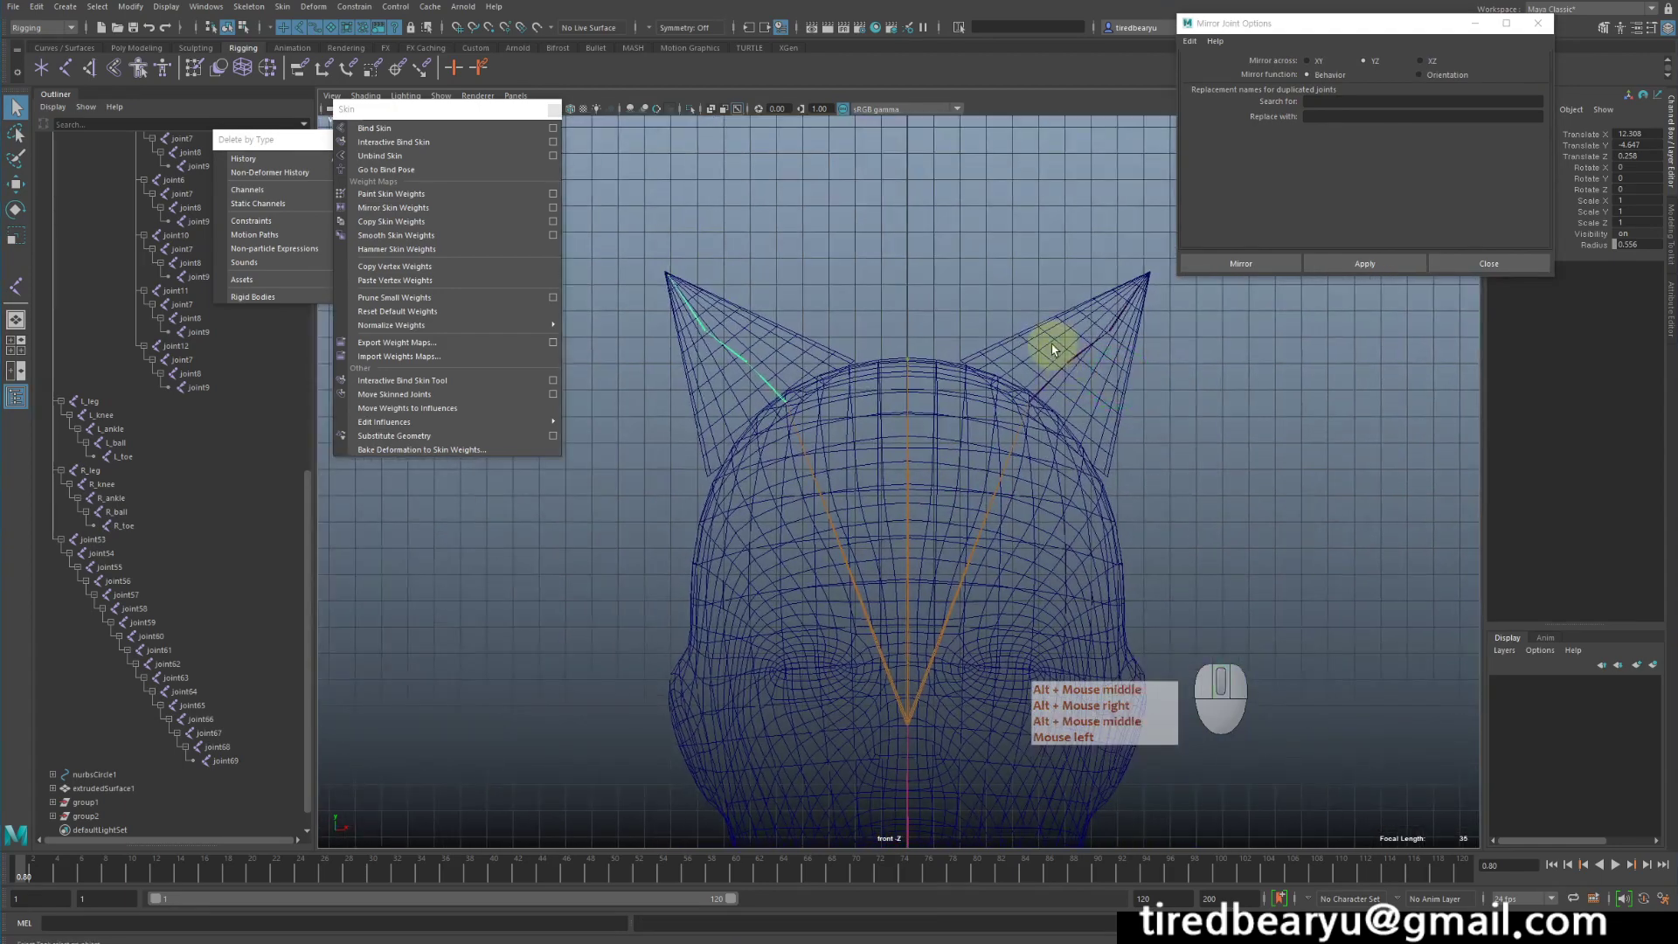
pyautogui.keyDown('shift'); pyautogui.click(1076, 382); pyautogui.keyUp('shift')
pyautogui.press('e')
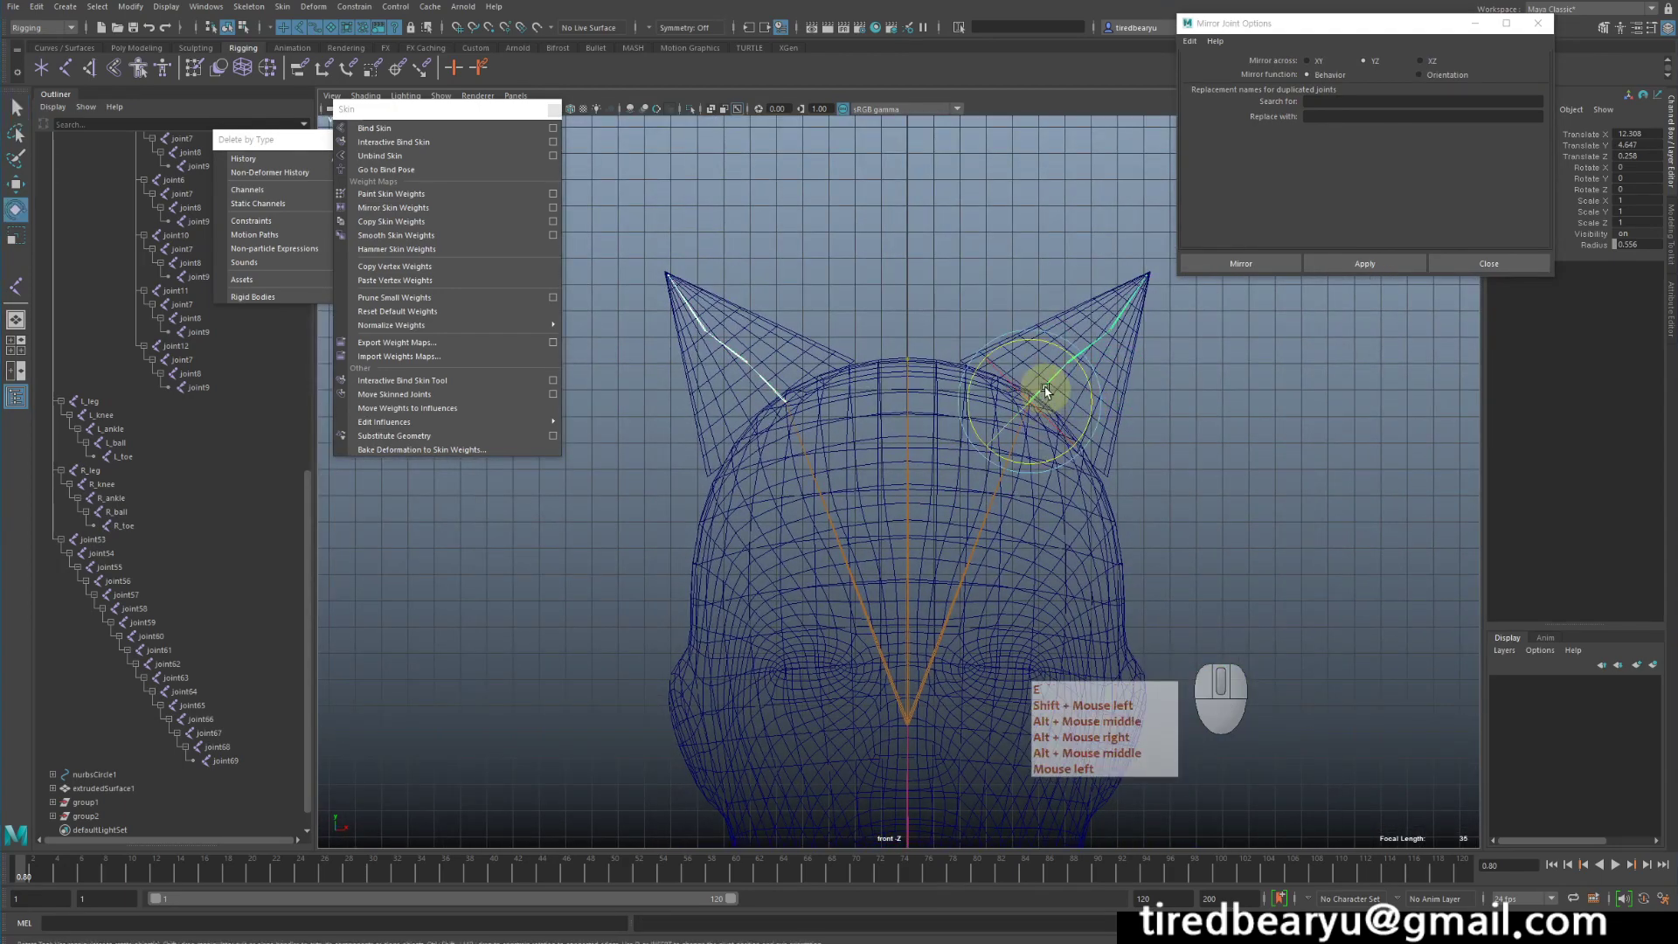
pyautogui.moveTo(1046, 391); pyautogui.dragTo(1032, 341)
pyautogui.press('z')
pyautogui.press('z')
pyautogui.press('z')
pyautogui.press('z')
pyautogui.press('z')
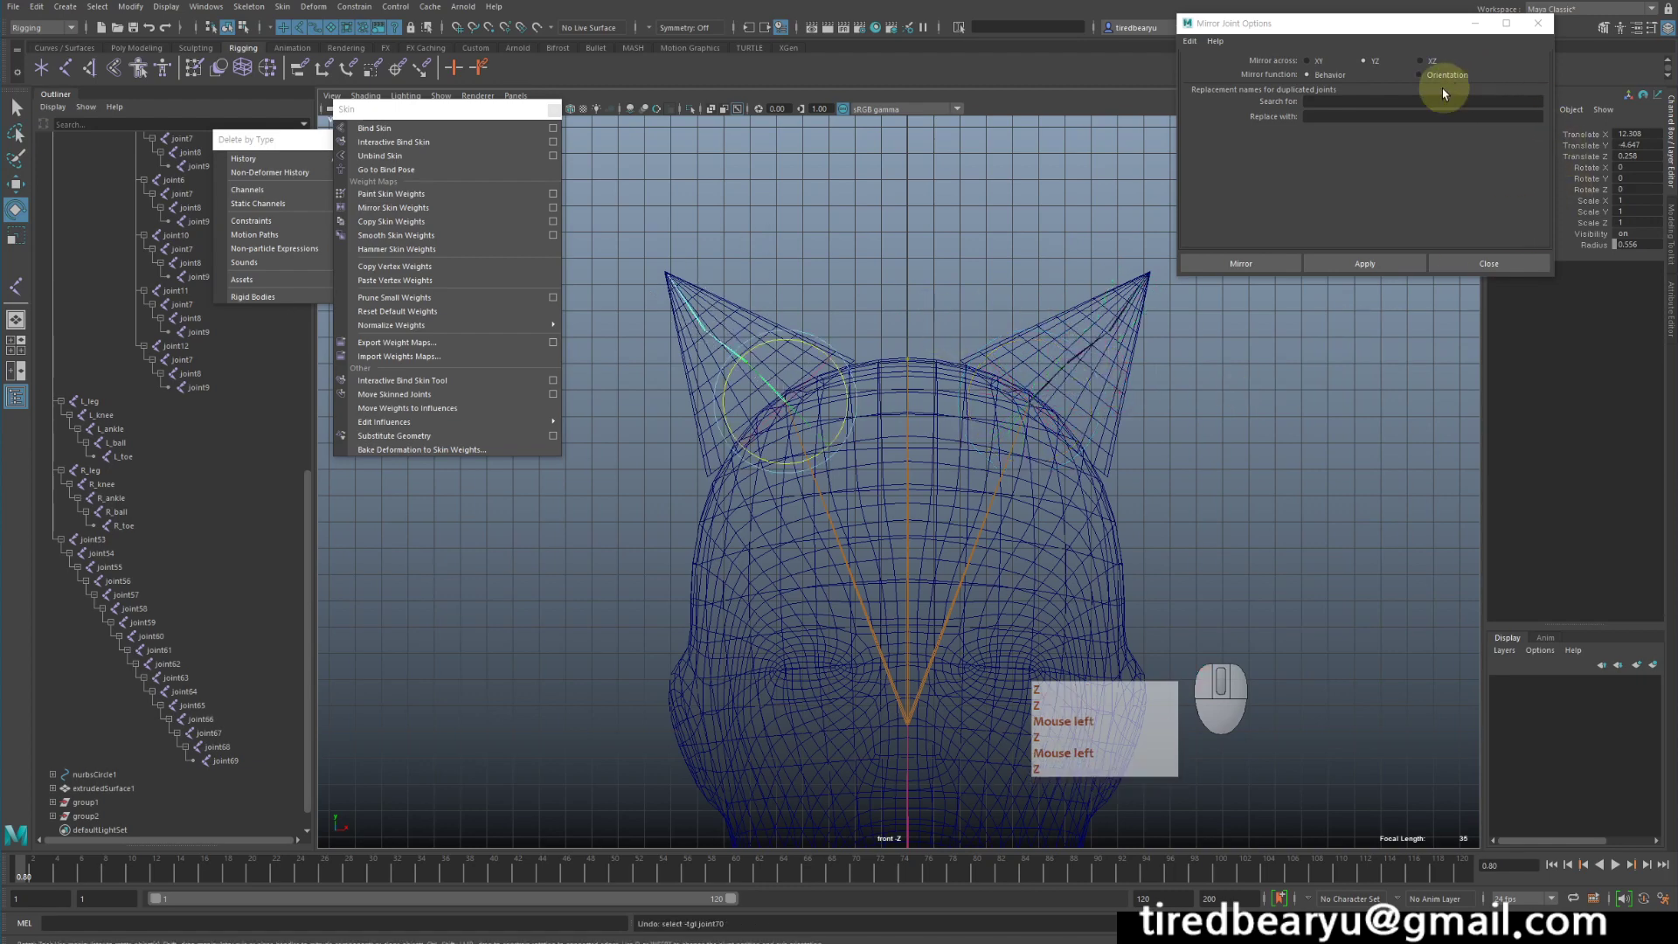
# Replace the mirrored right ear chain with a new YZ mirror of the left chain using the Orientation function.
pyautogui.click(1448, 77)
pyautogui.keyDown('shift'); pyautogui.click(1034, 364); pyautogui.keyUp('shift')
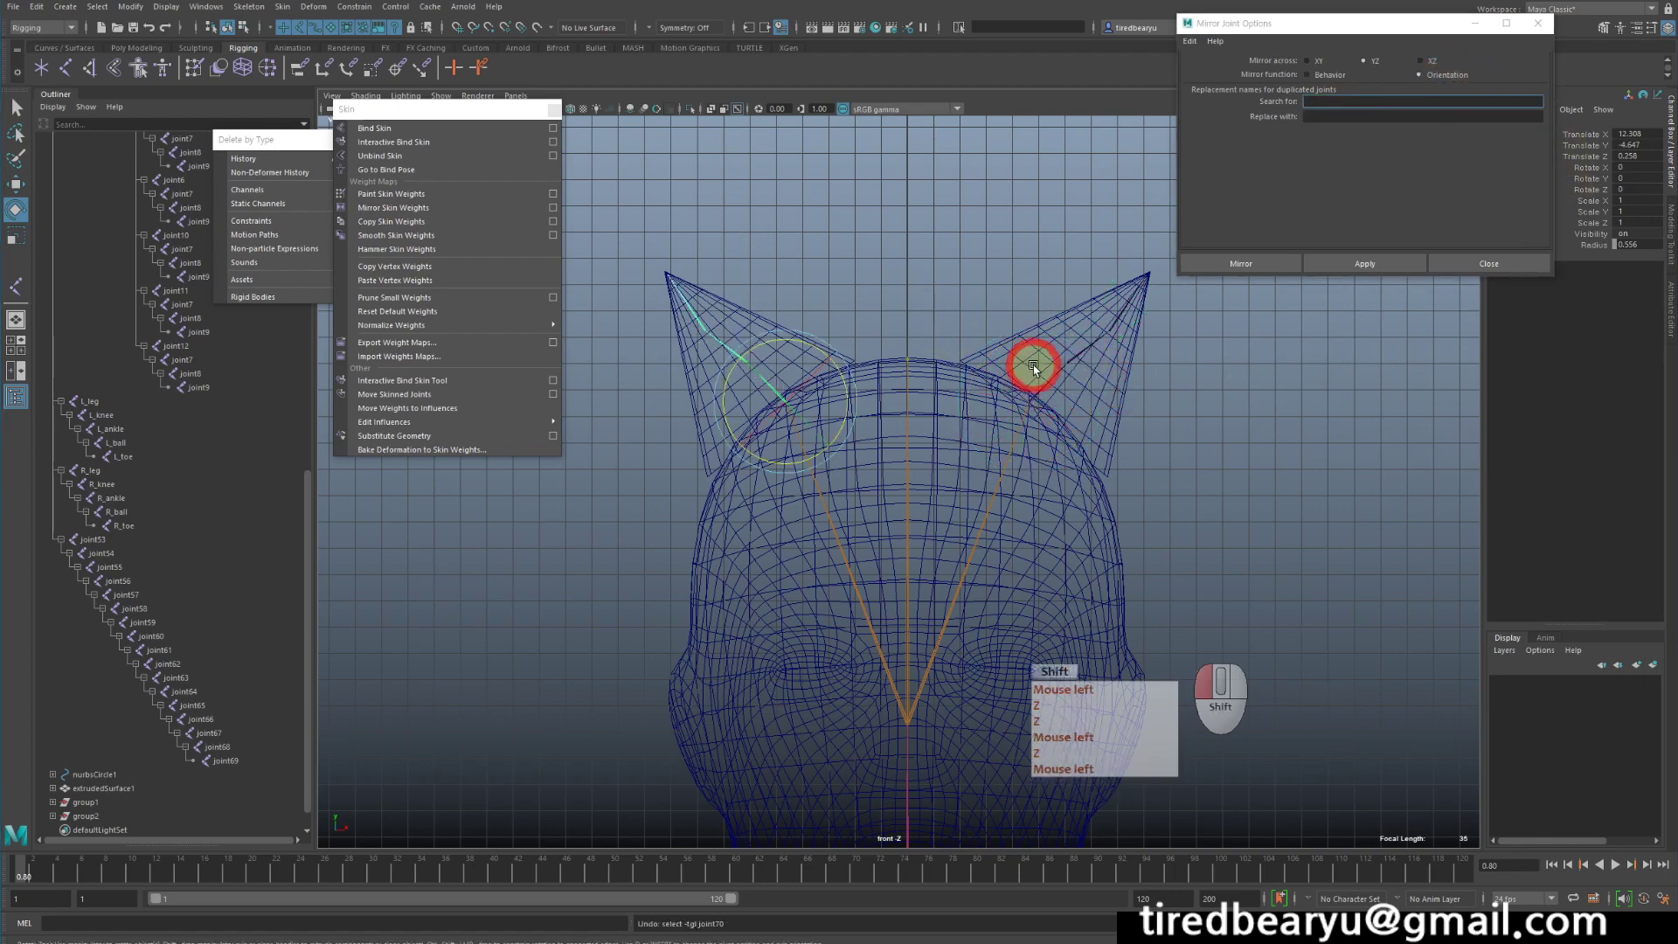
pyautogui.press('z')
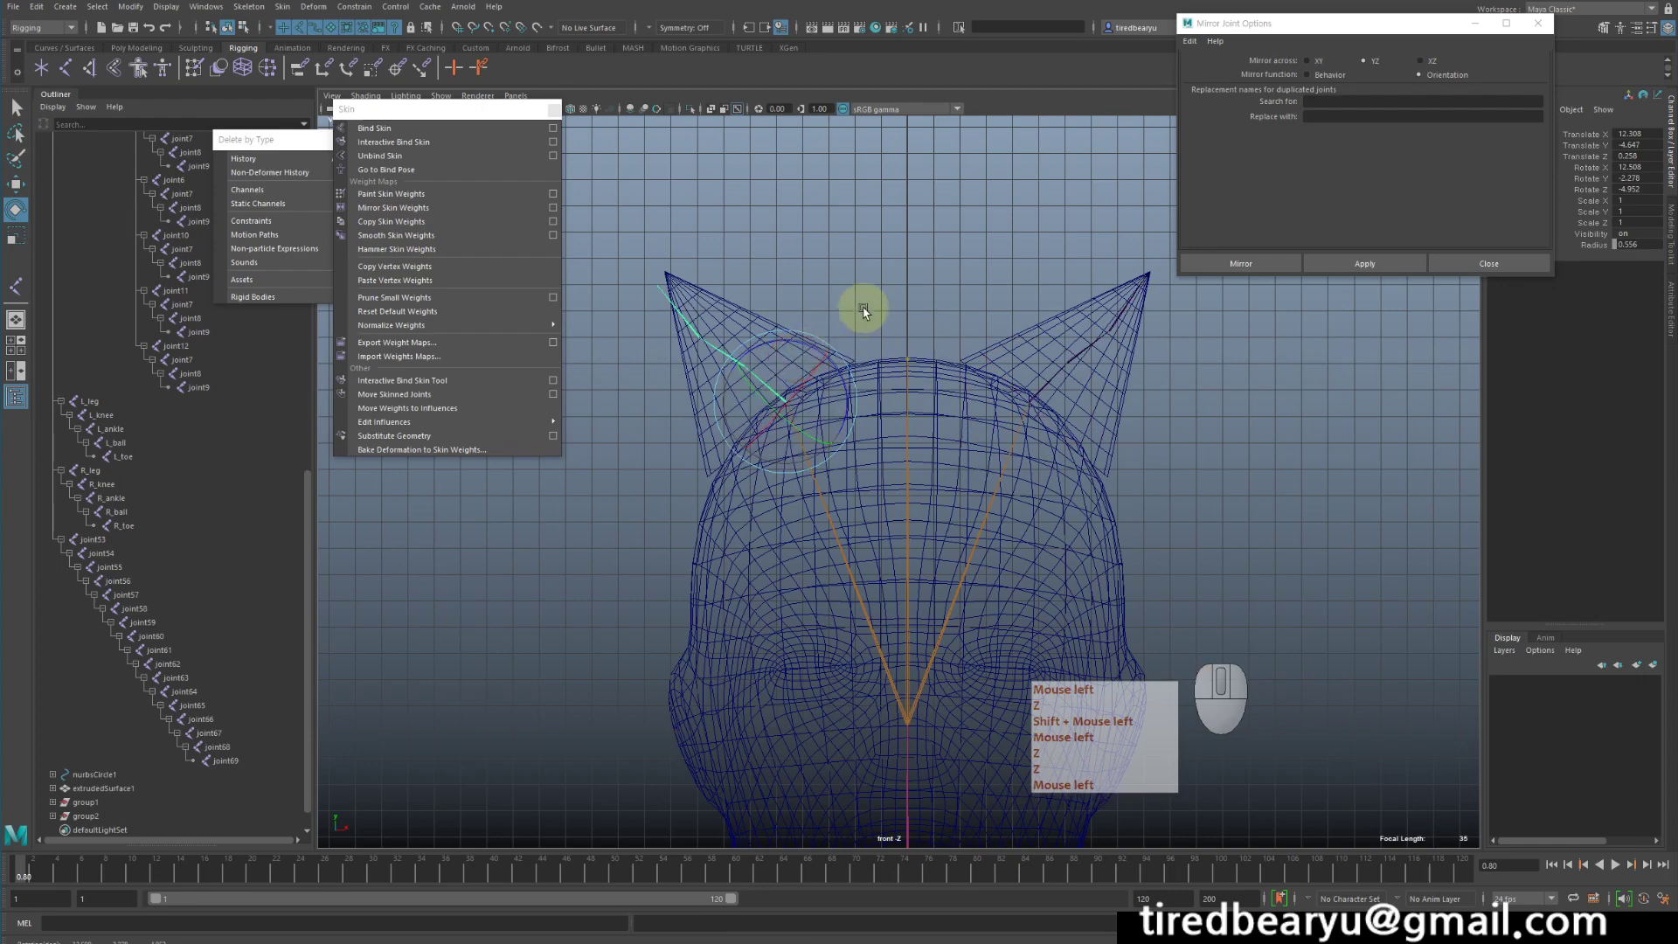
pyautogui.press('Delete')
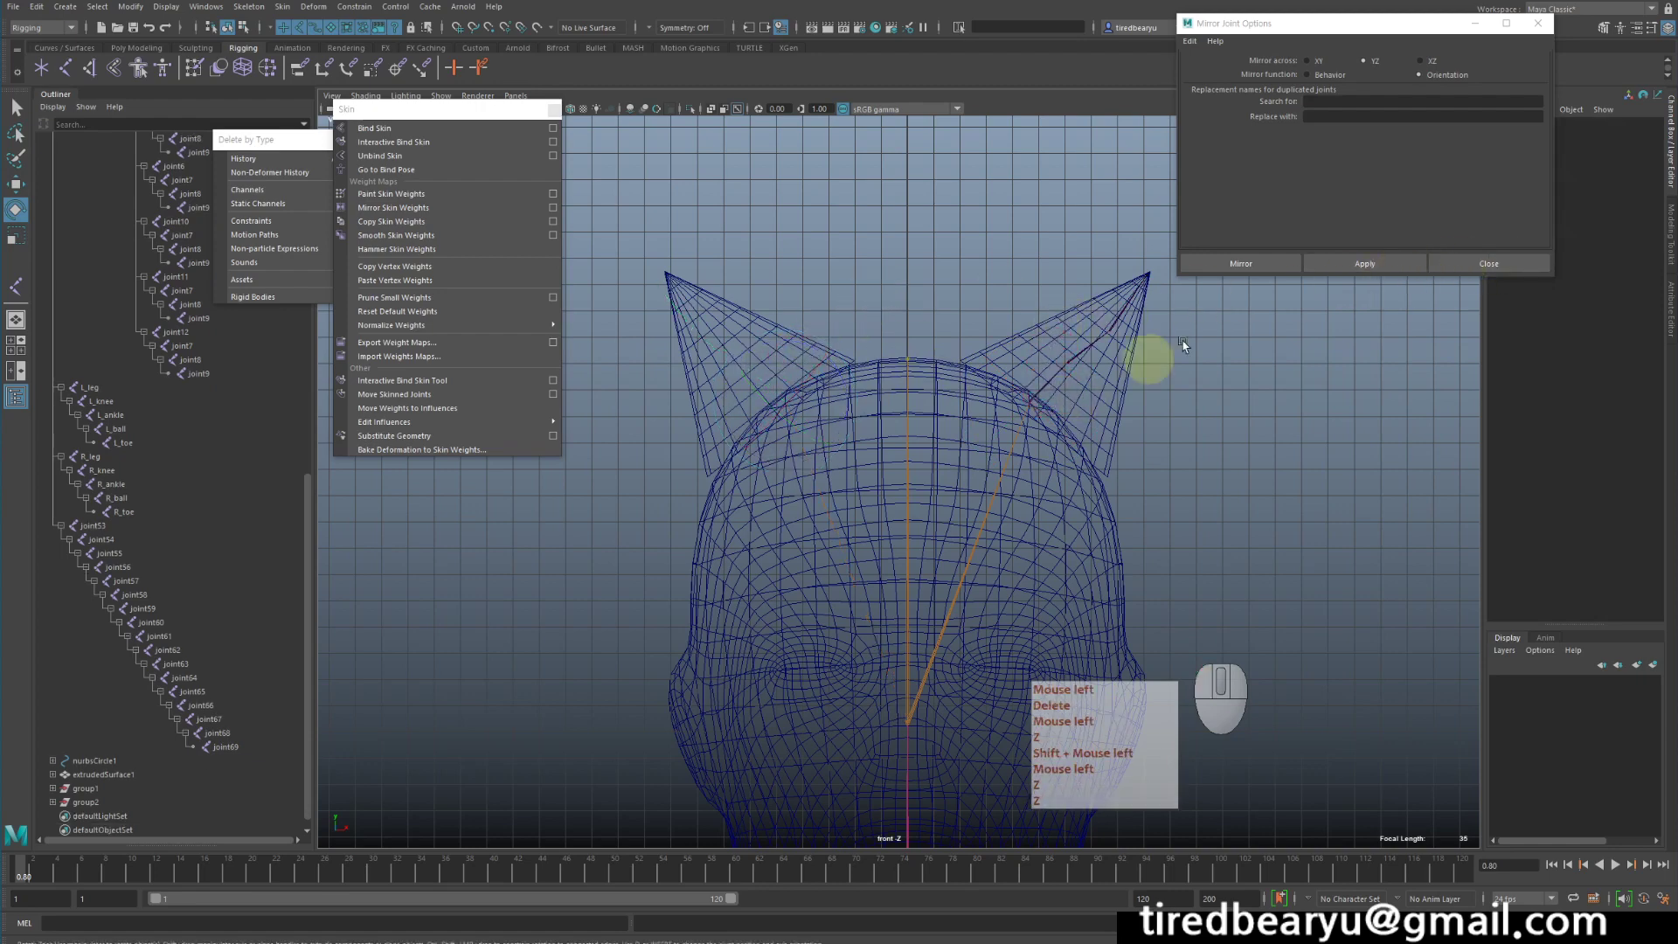
pyautogui.click(1110, 383)
pyautogui.click(1387, 262)
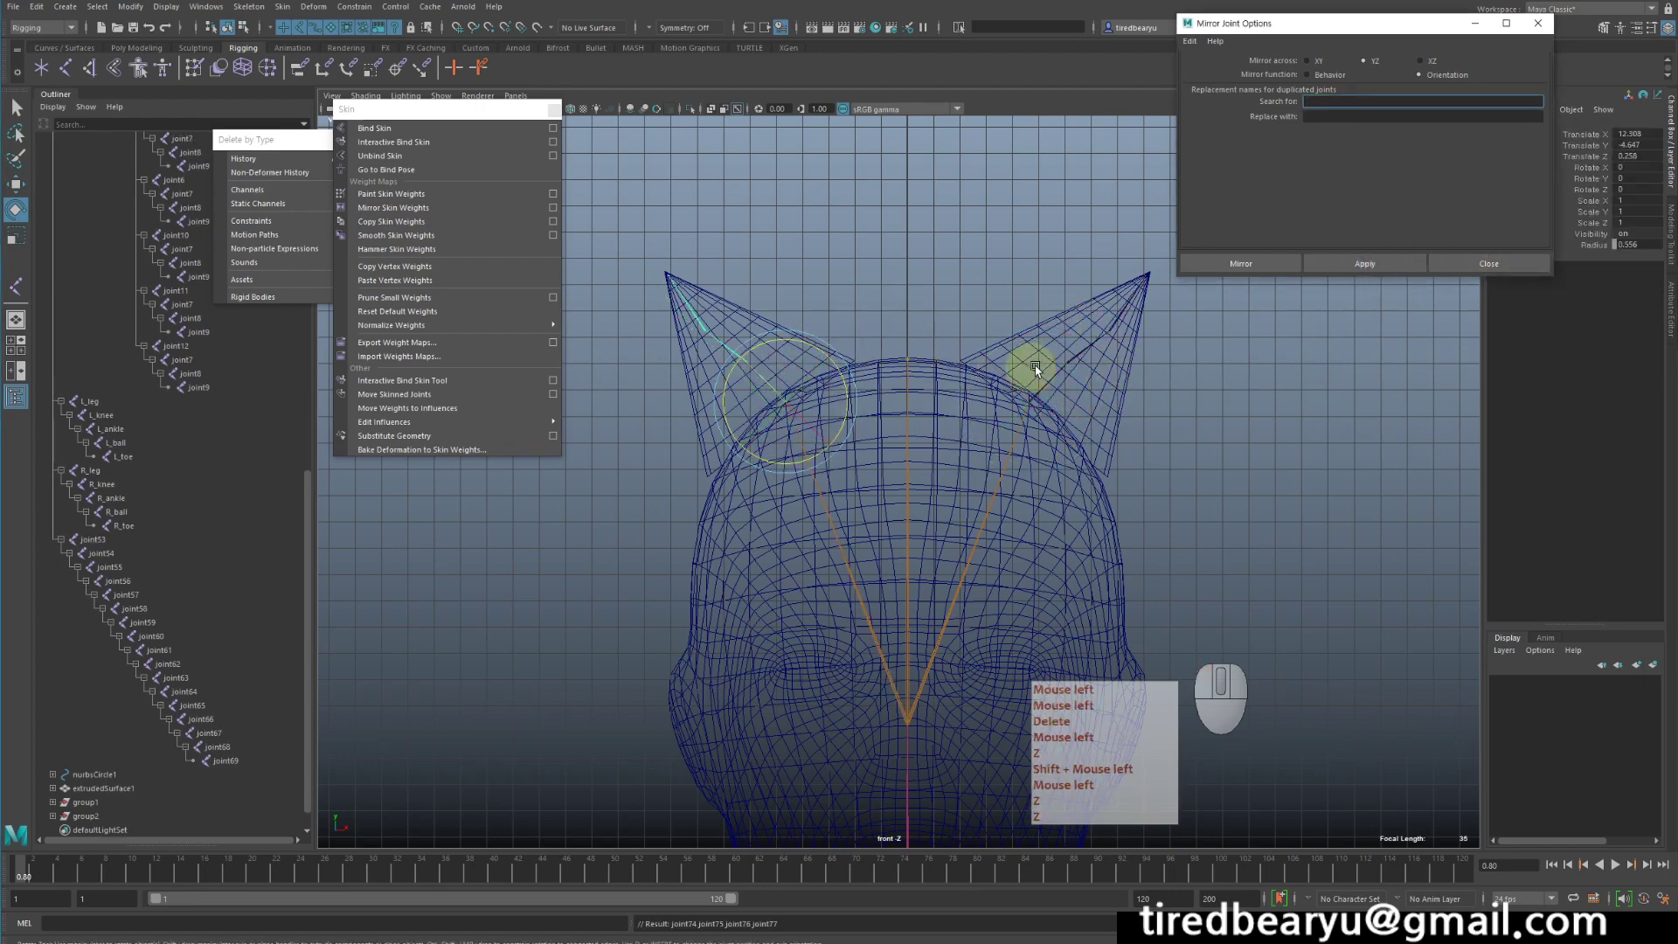
# Test-rotate both ear chains with the Orientation mirroring, and undo the rotation and the added selection.
pyautogui.keyDown('shift'); pyautogui.click(1056, 389); pyautogui.keyUp('shift')
pyautogui.press('e')
pyautogui.moveTo(1088, 378); pyautogui.dragTo(1150, 487)
pyautogui.press('z')
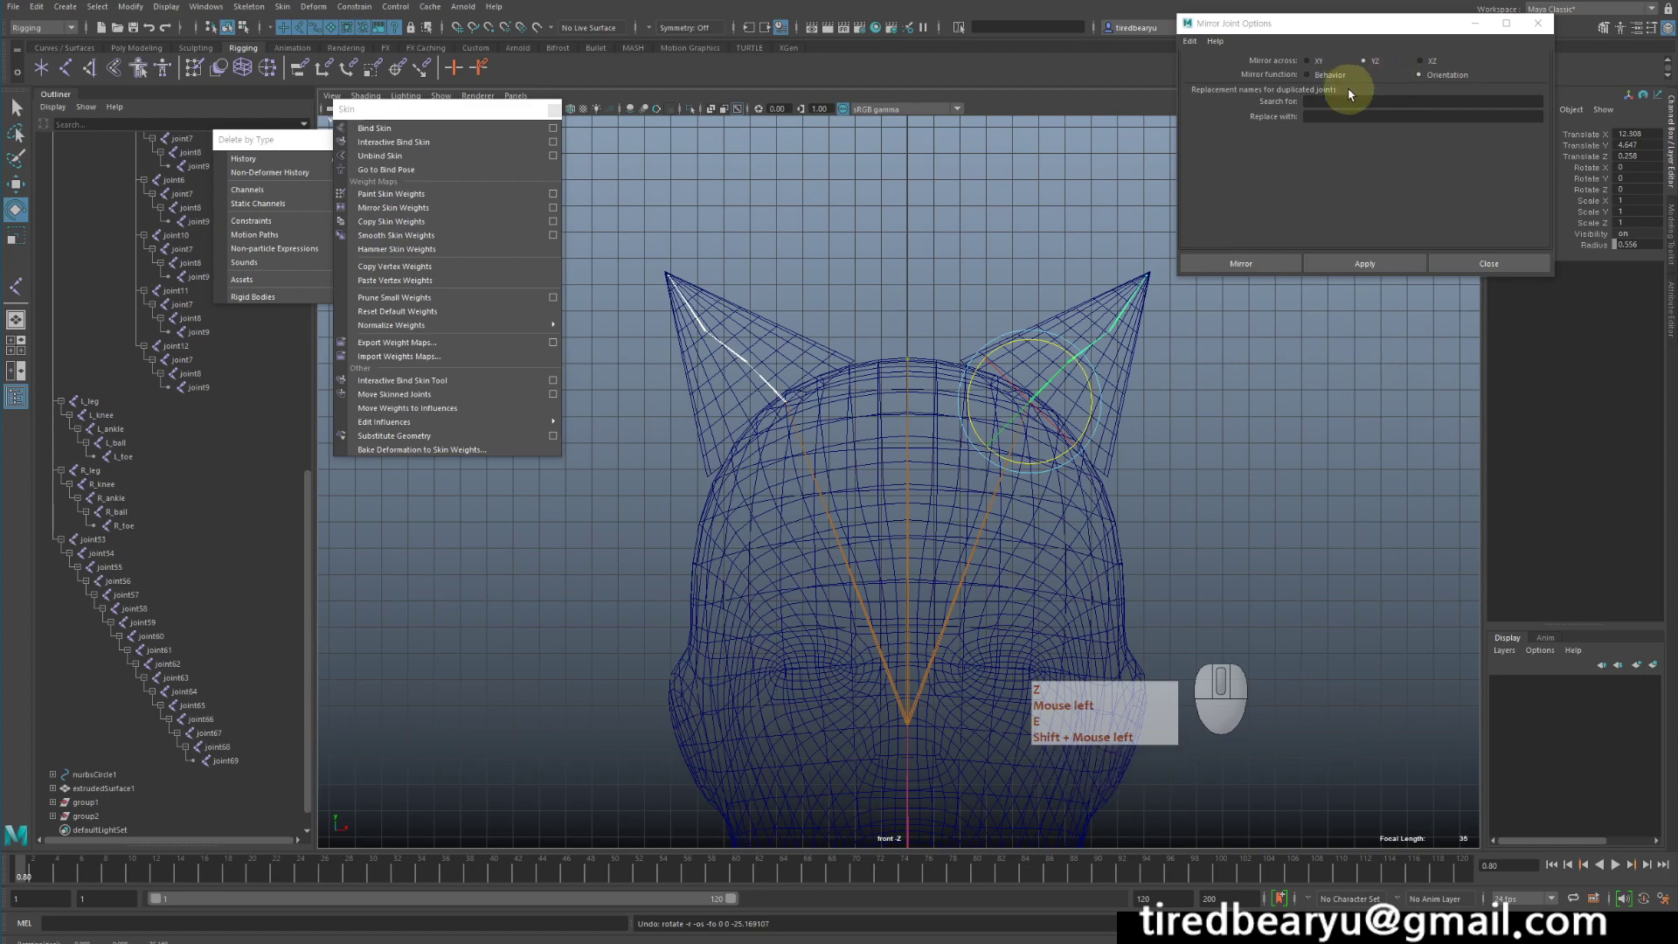
pyautogui.press('z')
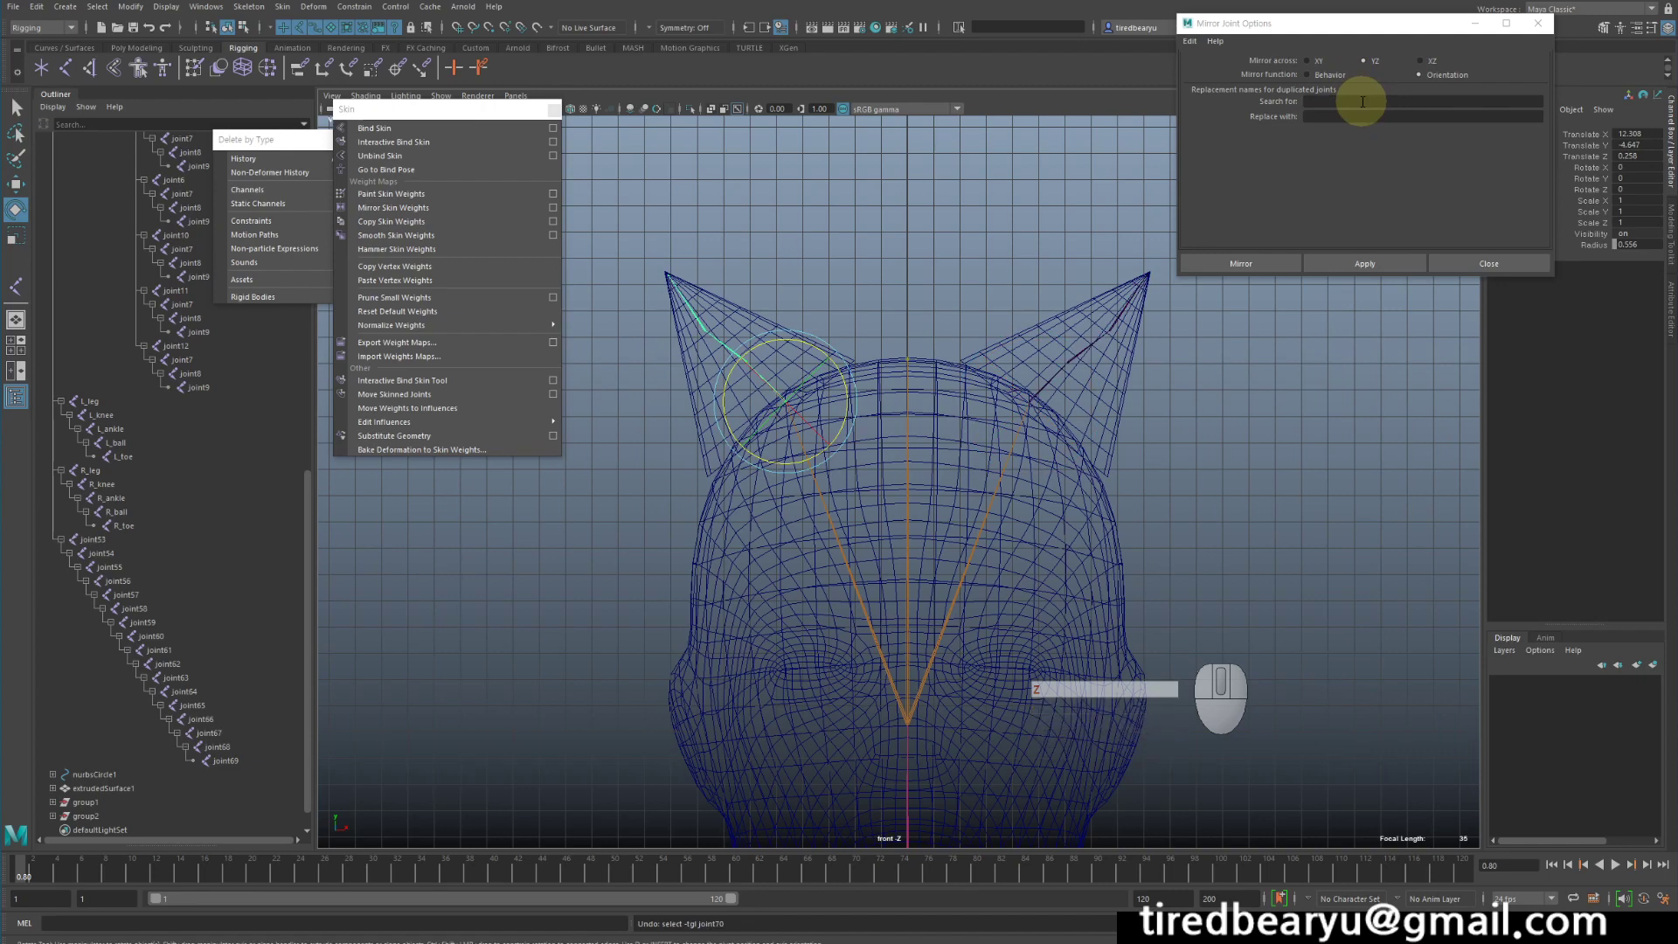
# Set the mirror function back to Behavior and undo the Orientation-mirrored right ear chain.
pyautogui.click(1320, 99)
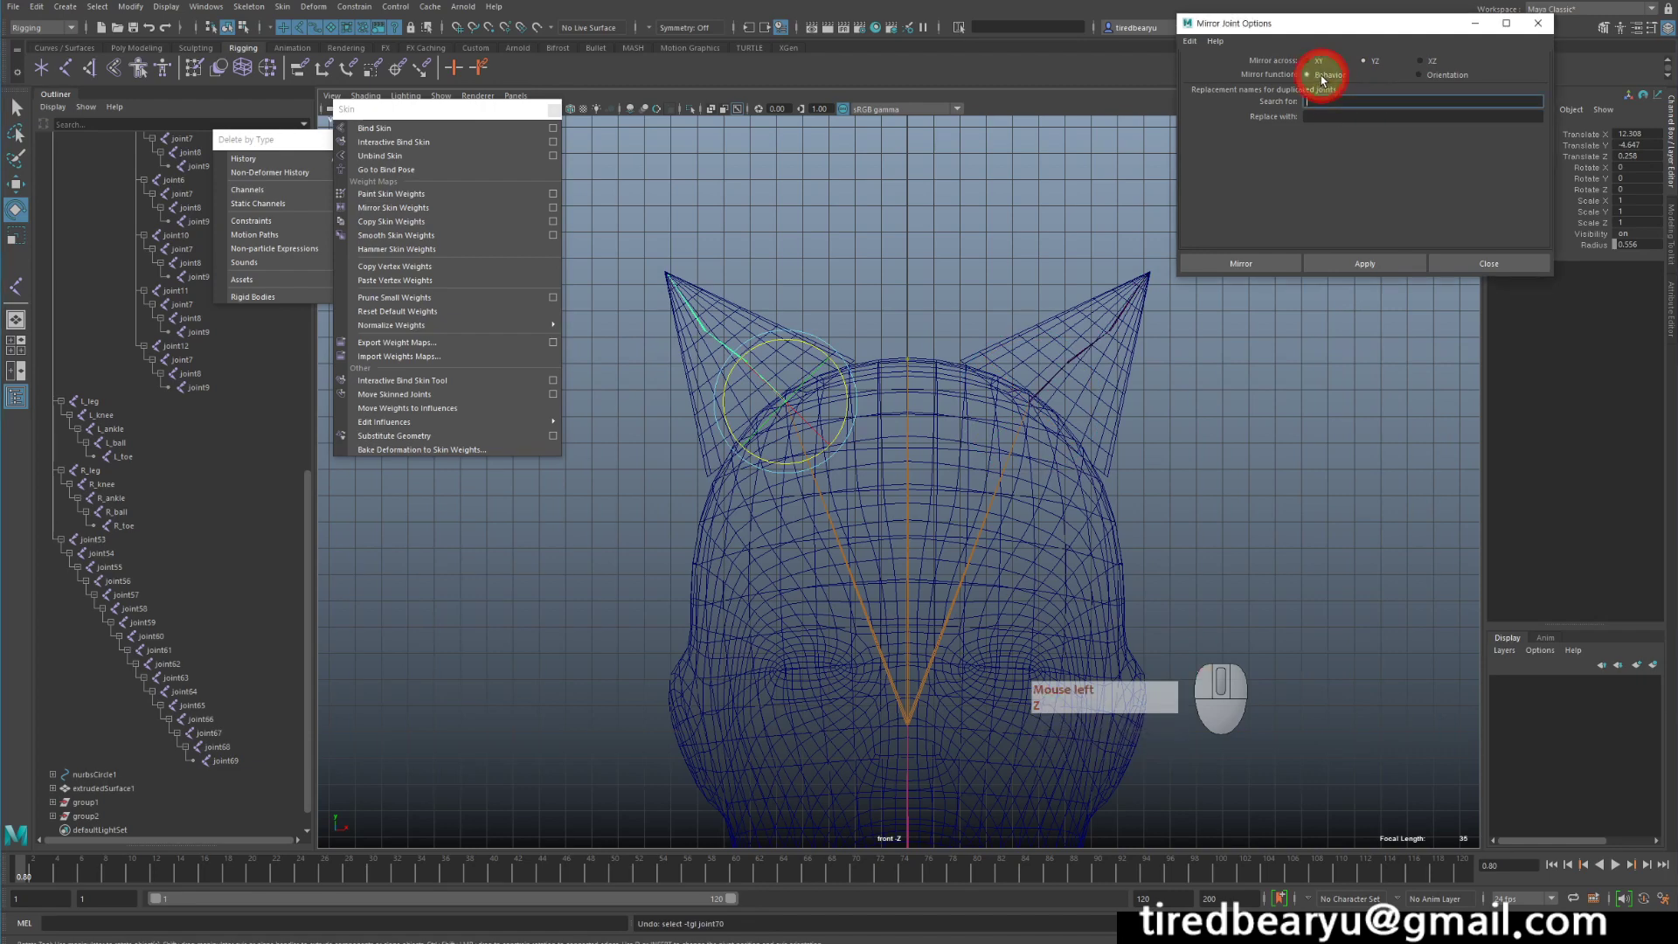
pyautogui.write('zz')
pyautogui.rightClick(1173, 416)
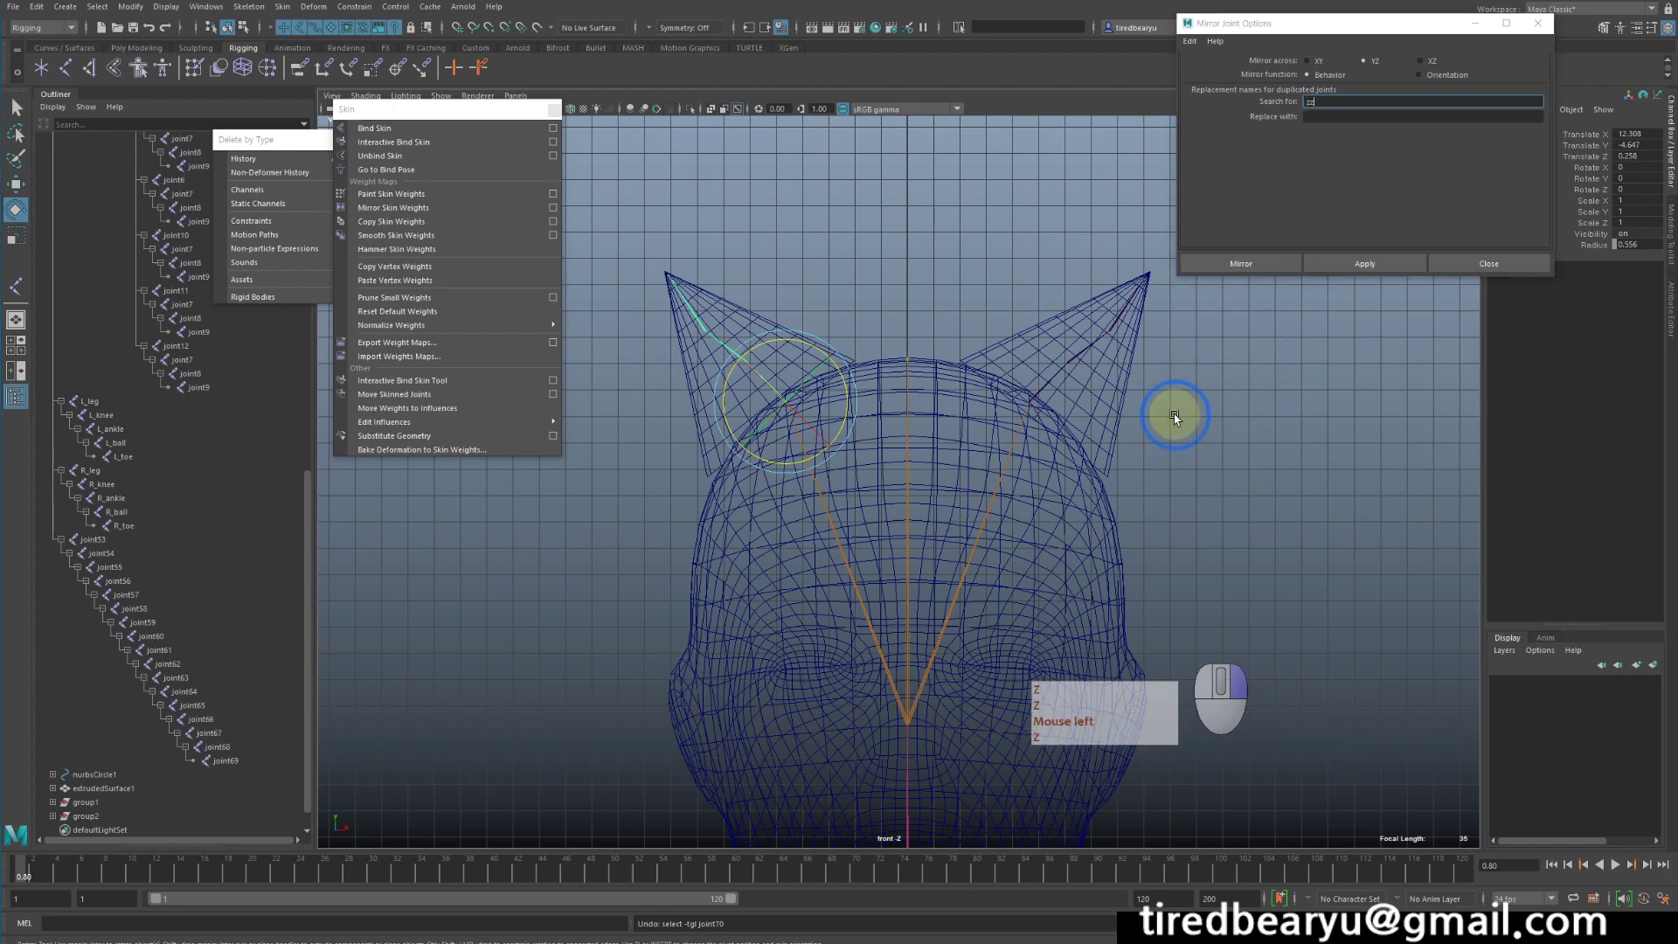
pyautogui.press('z')
pyautogui.press('z')
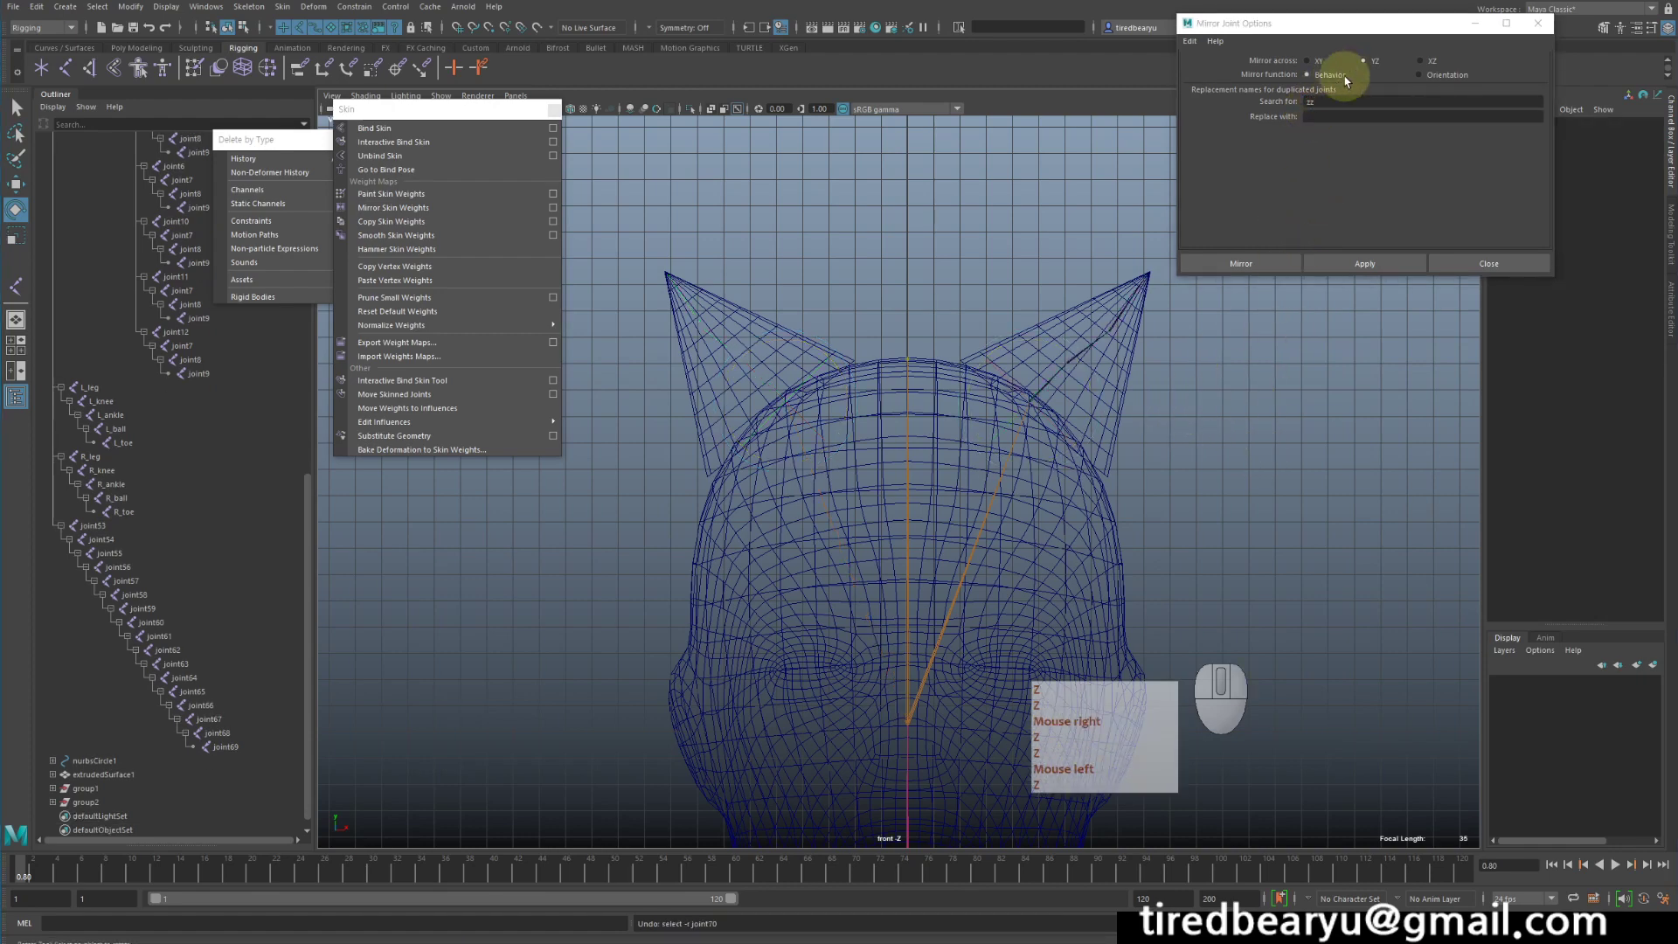
# Clear the stray search text in the mirror options and select the base joint of the left ear's chain.
pyautogui.click(1324, 103)
pyautogui.press('BackSpace')
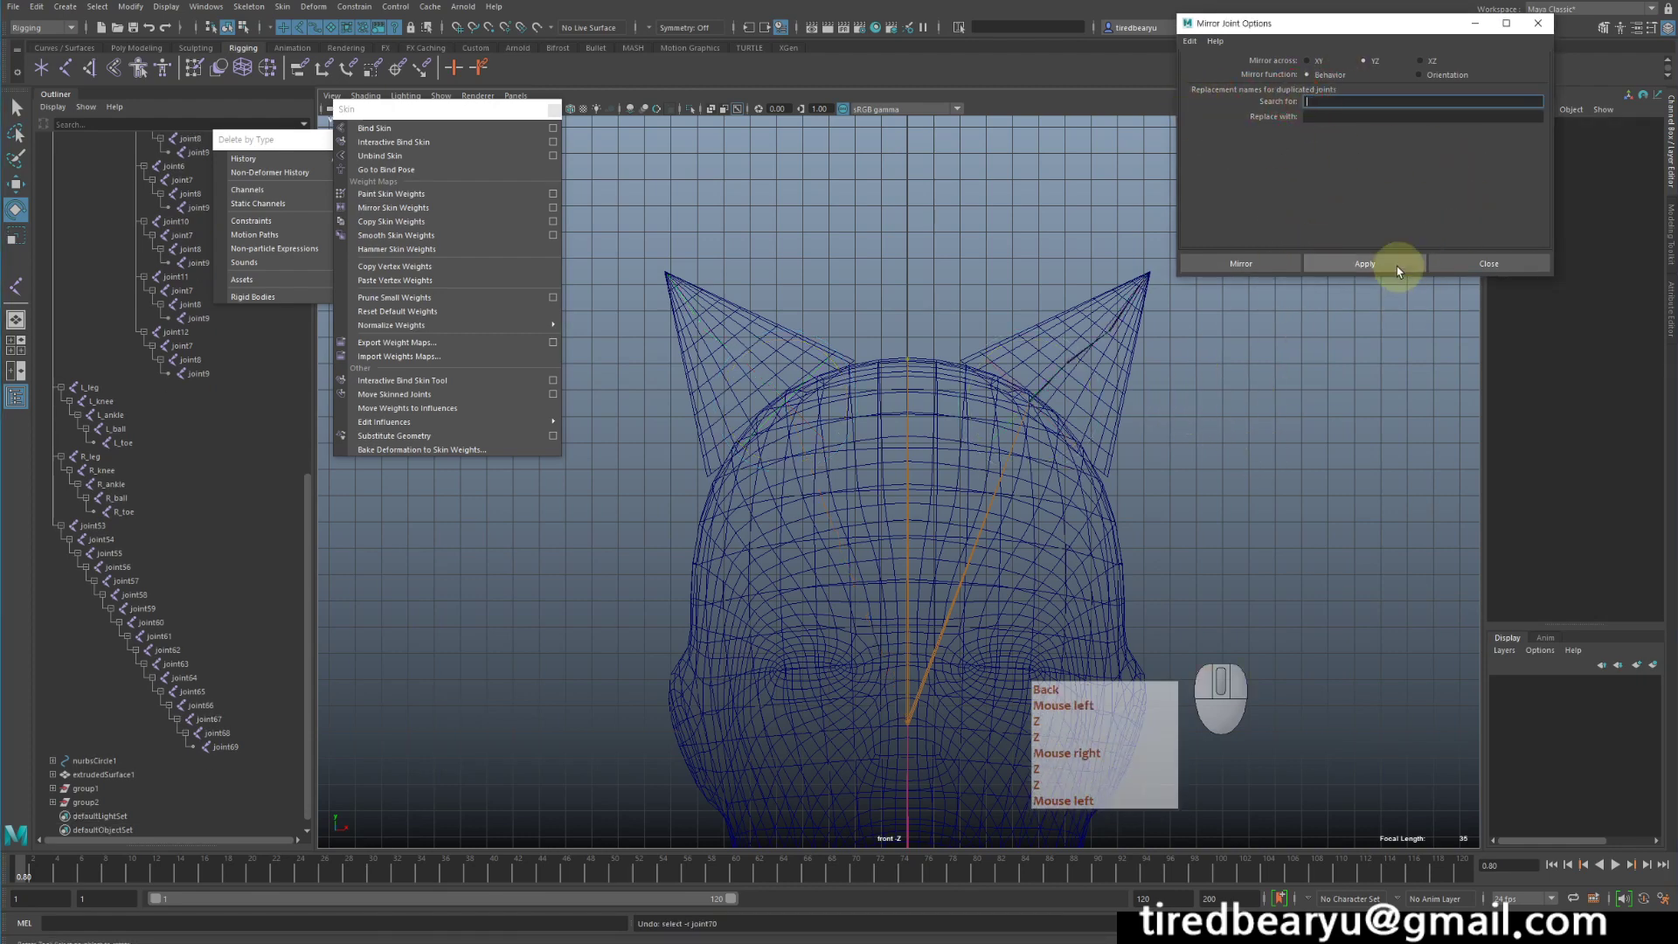
pyautogui.click(1068, 353)
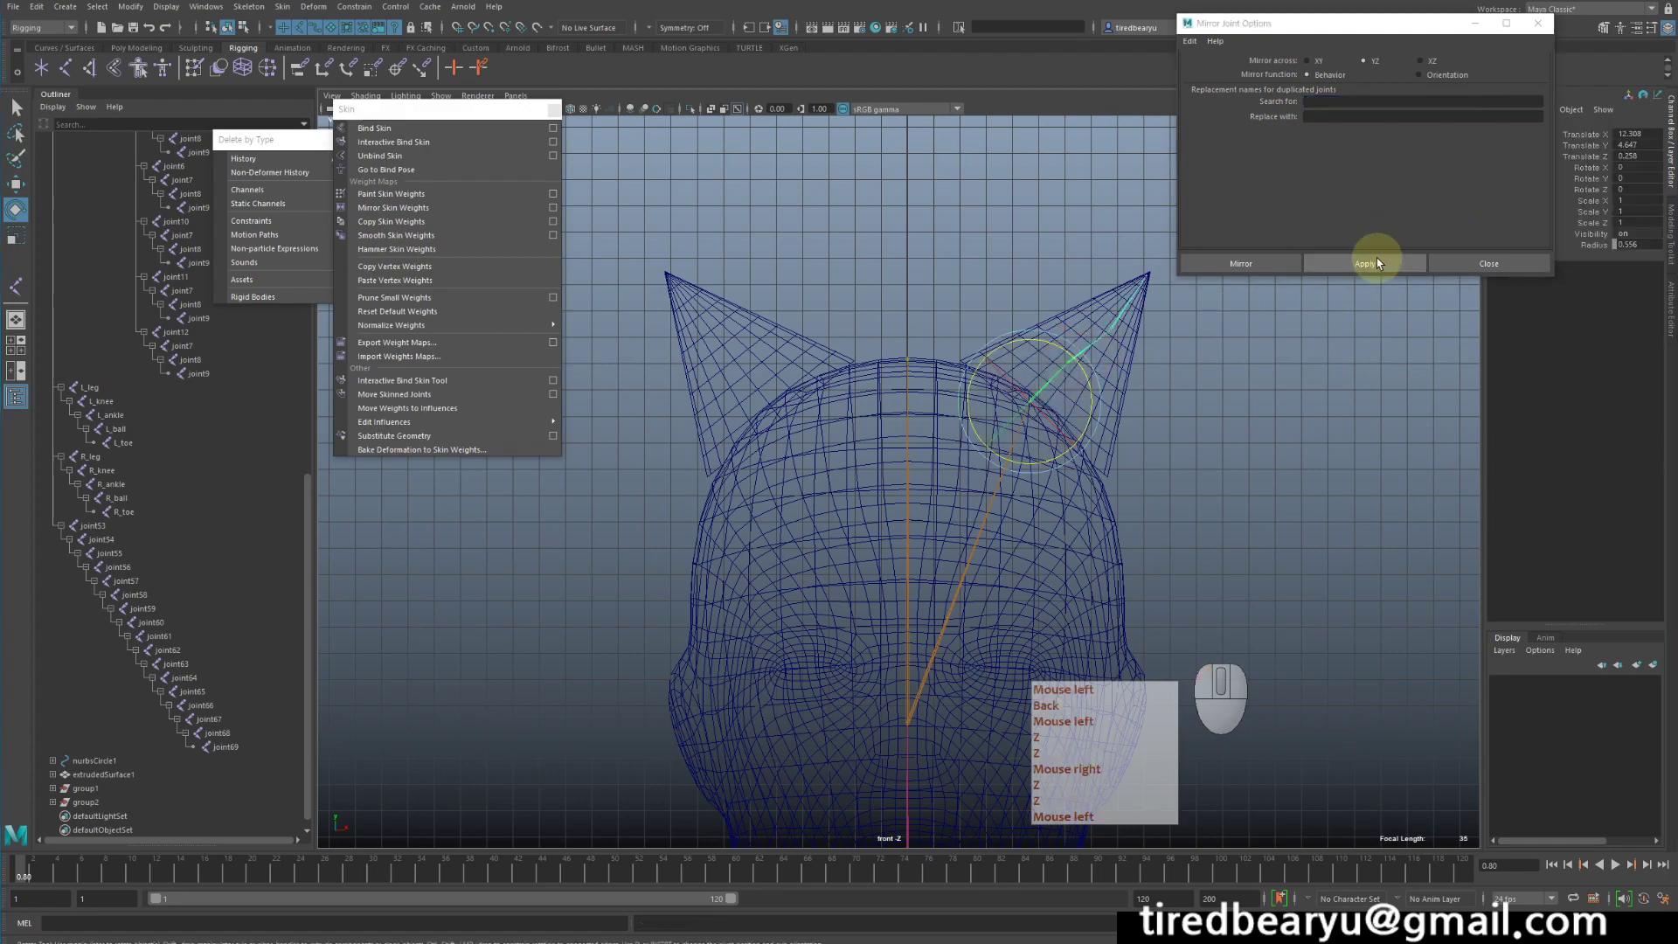
# Mirror the left ear's joint chain across the YZ plane with the Behavior function and inspect both ear chains in the perspective view.
pyautogui.click(1376, 259)
pyautogui.click(1451, 264)
pyautogui.click(1269, 328)
pyautogui.press('space')
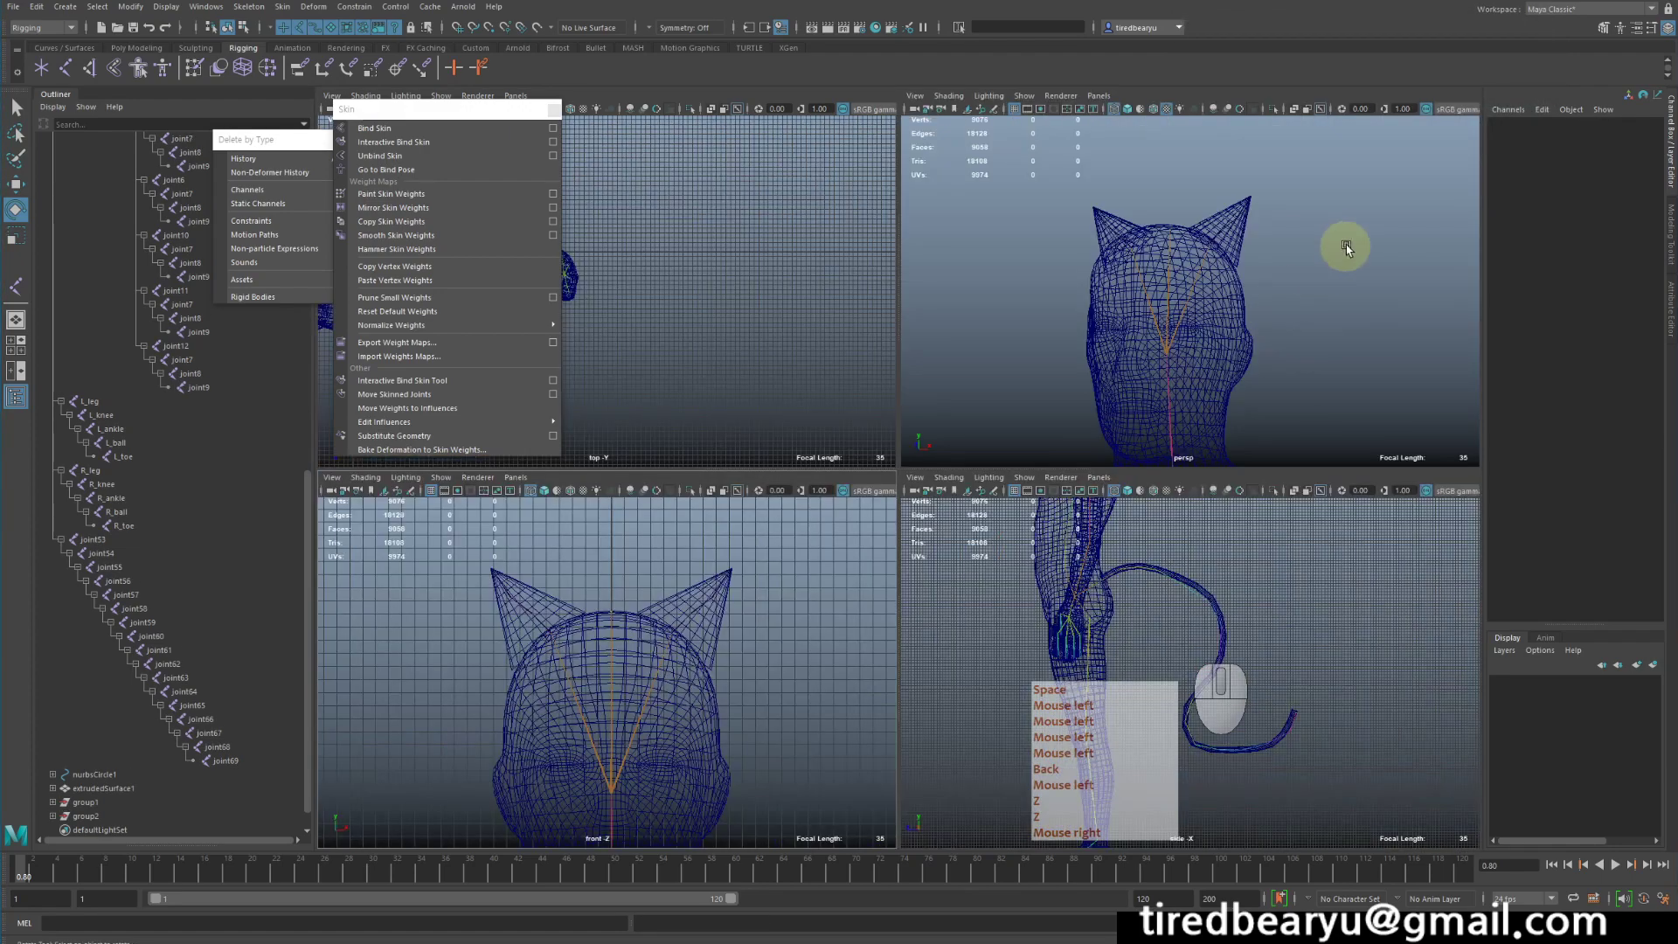
pyautogui.press('space')
pyautogui.keyDown('alt'); pyautogui.moveTo(1285, 274); pyautogui.dragTo(1172, 289); pyautogui.keyUp('alt')
pyautogui.press('5')
pyautogui.keyDown('alt'); pyautogui.moveTo(985, 371); pyautogui.dragTo(1120, 394); pyautogui.keyUp('alt')
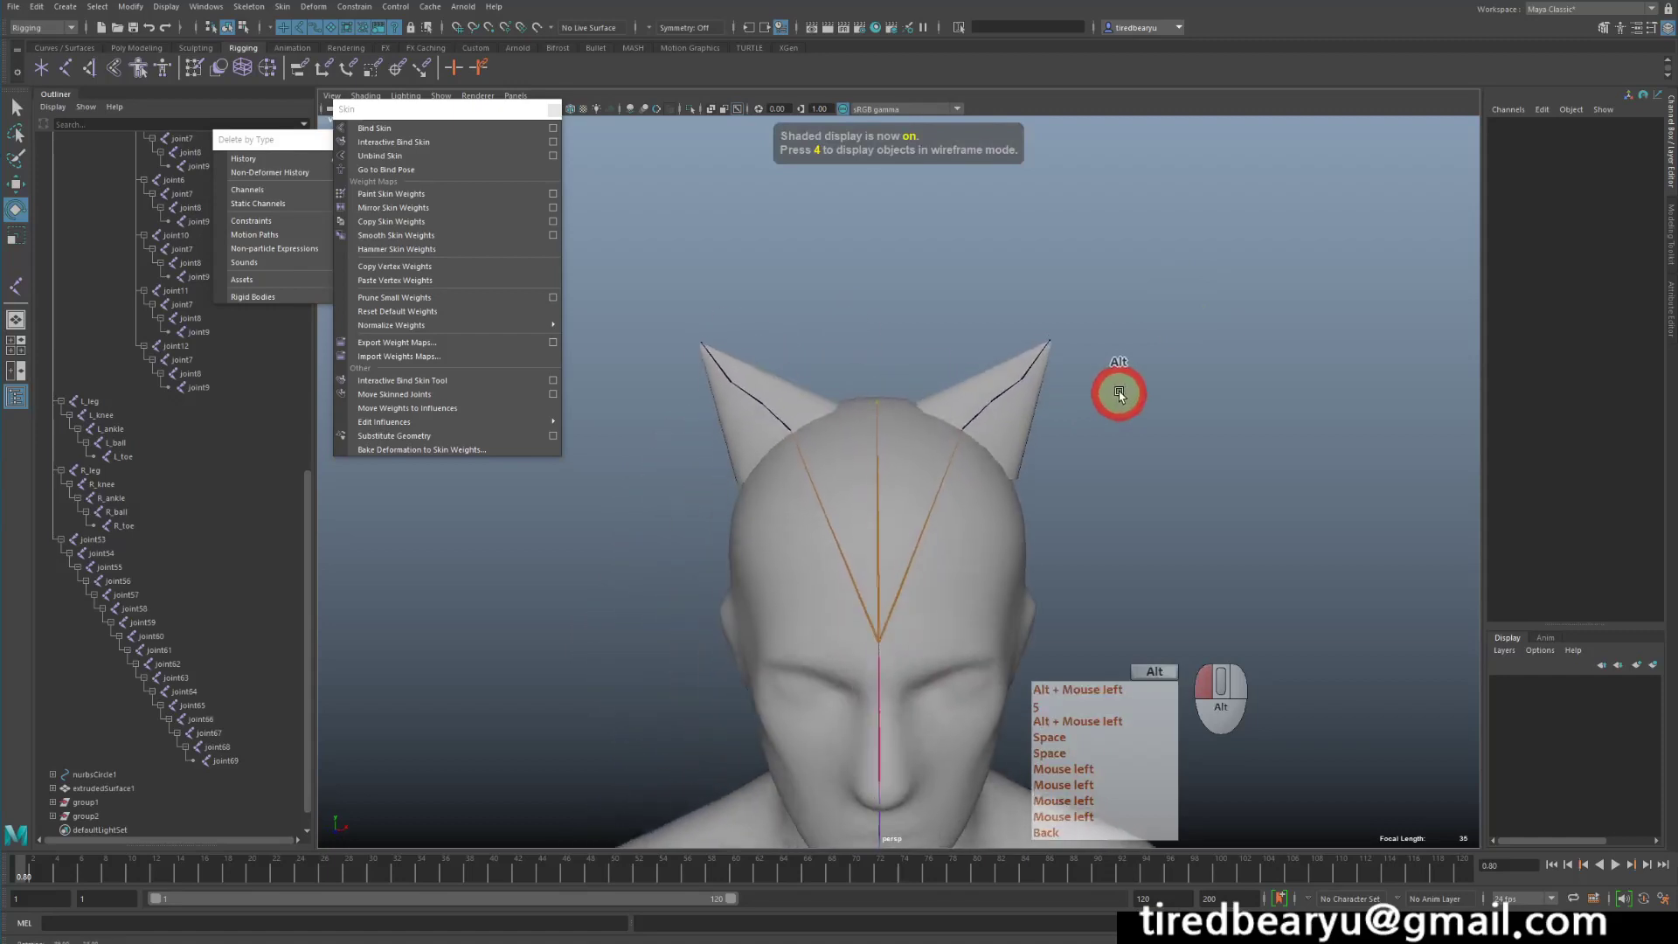
pyautogui.press('4')
# Expand both ear chains in the hierarchy and select all their joints, joint70 through joint77.
pyautogui.click(985, 390)
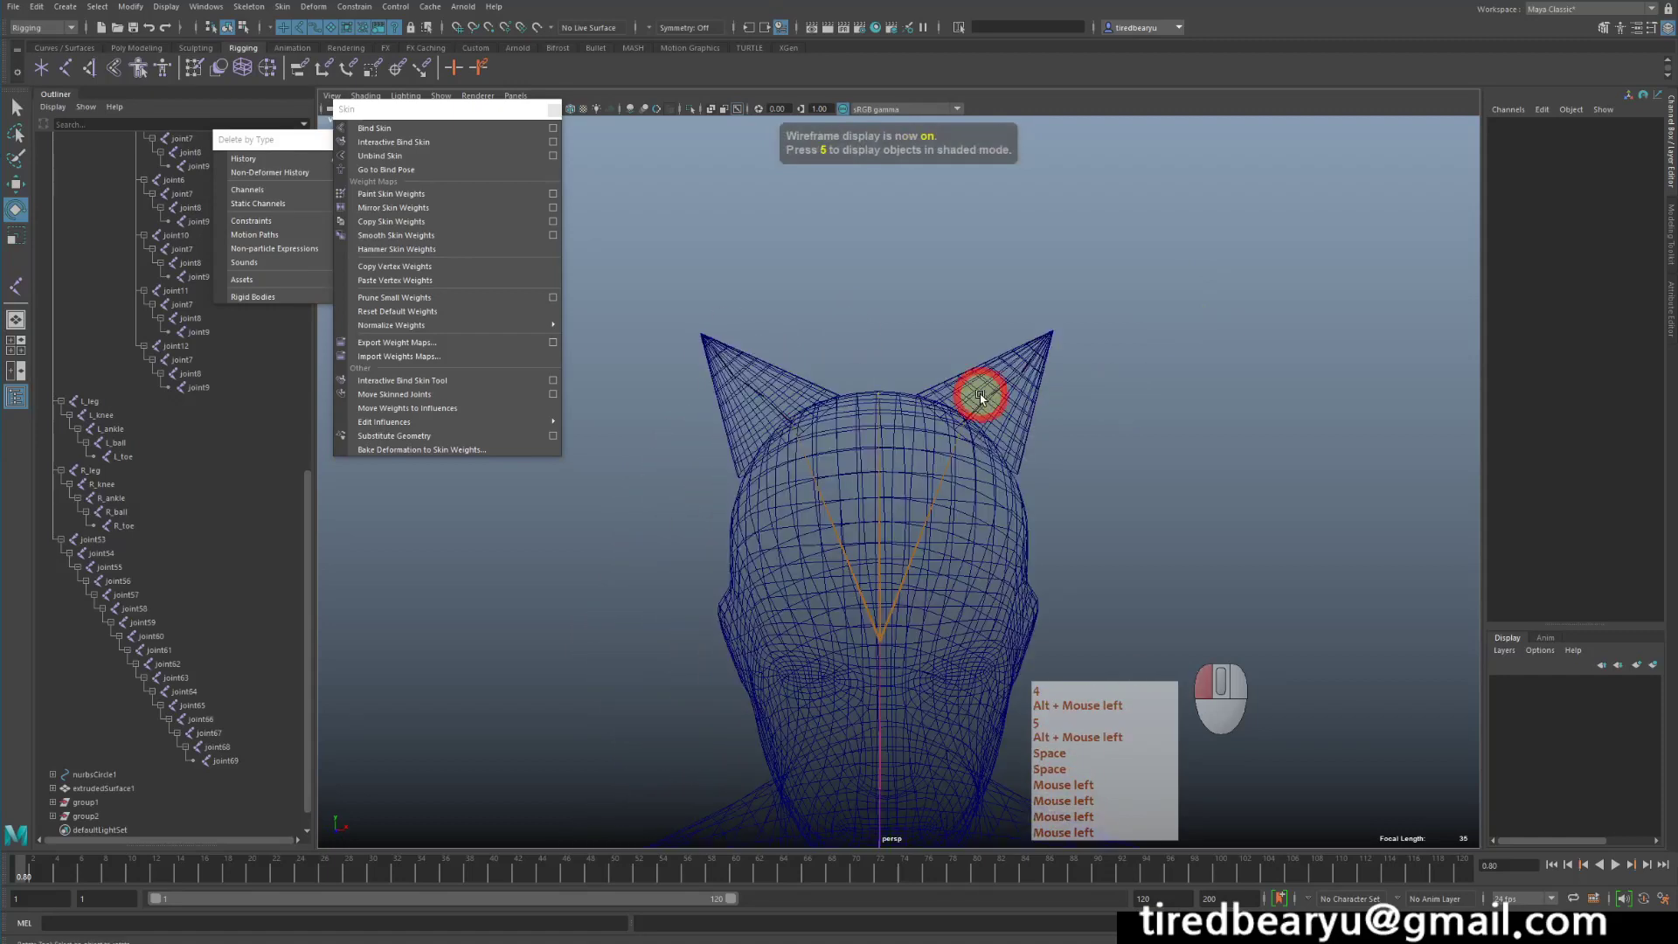
pyautogui.keyDown('shift'); pyautogui.click(742, 405); pyautogui.keyUp('shift')
pyautogui.press('q')
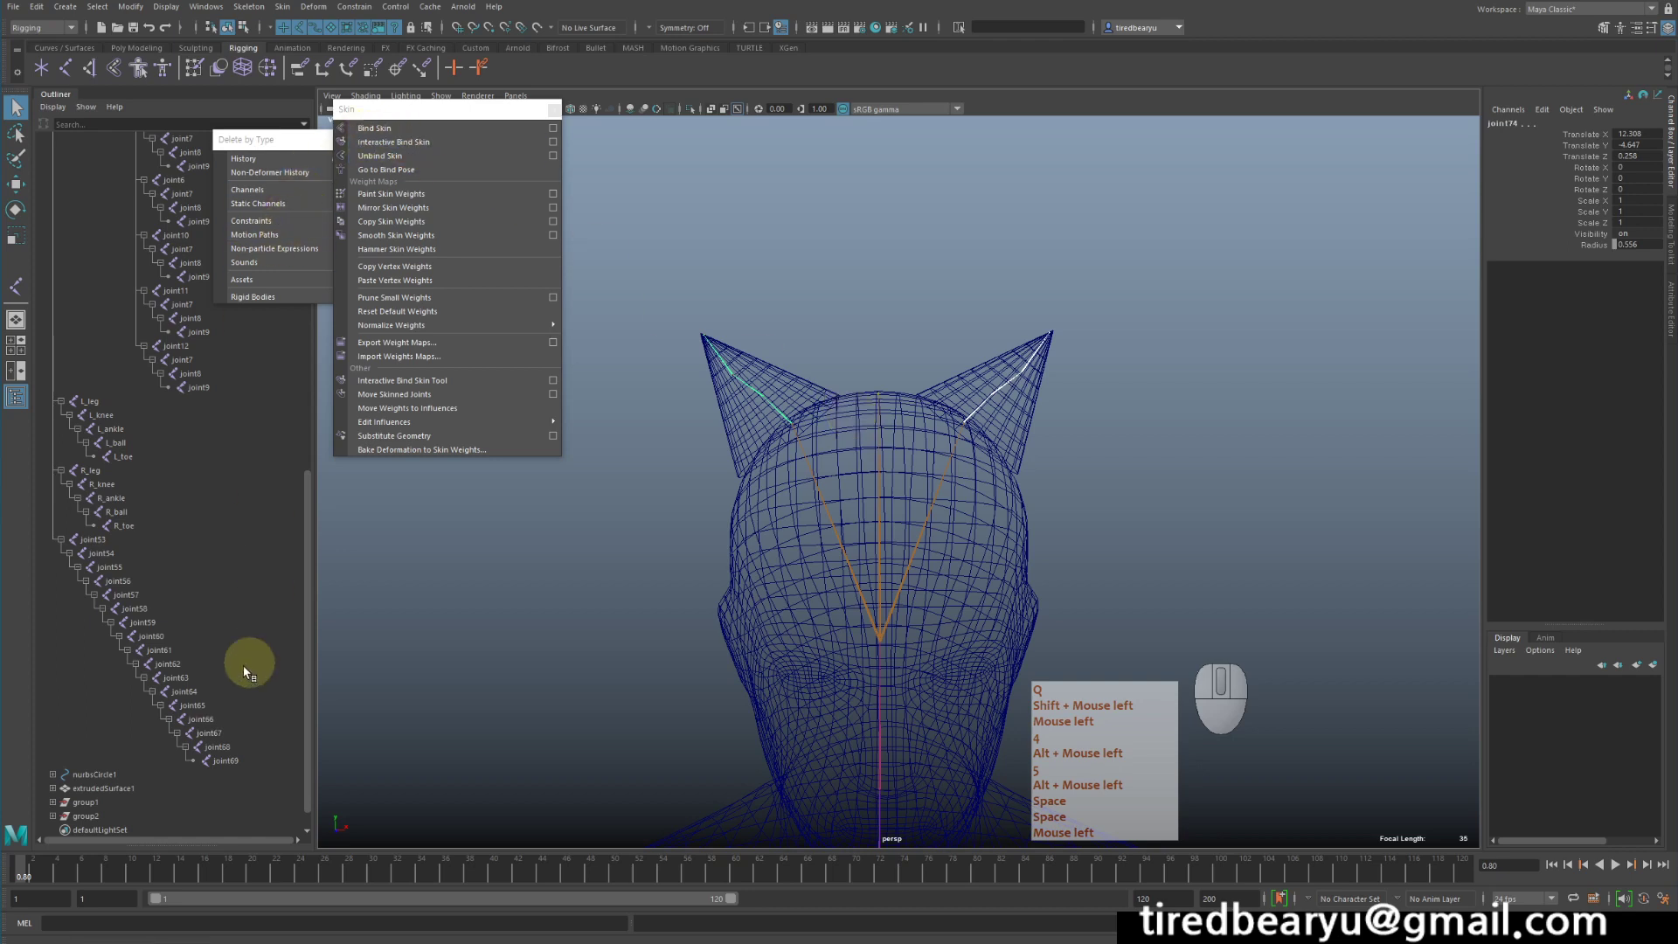
pyautogui.scroll(15, 177, 616)
pyautogui.press('f')
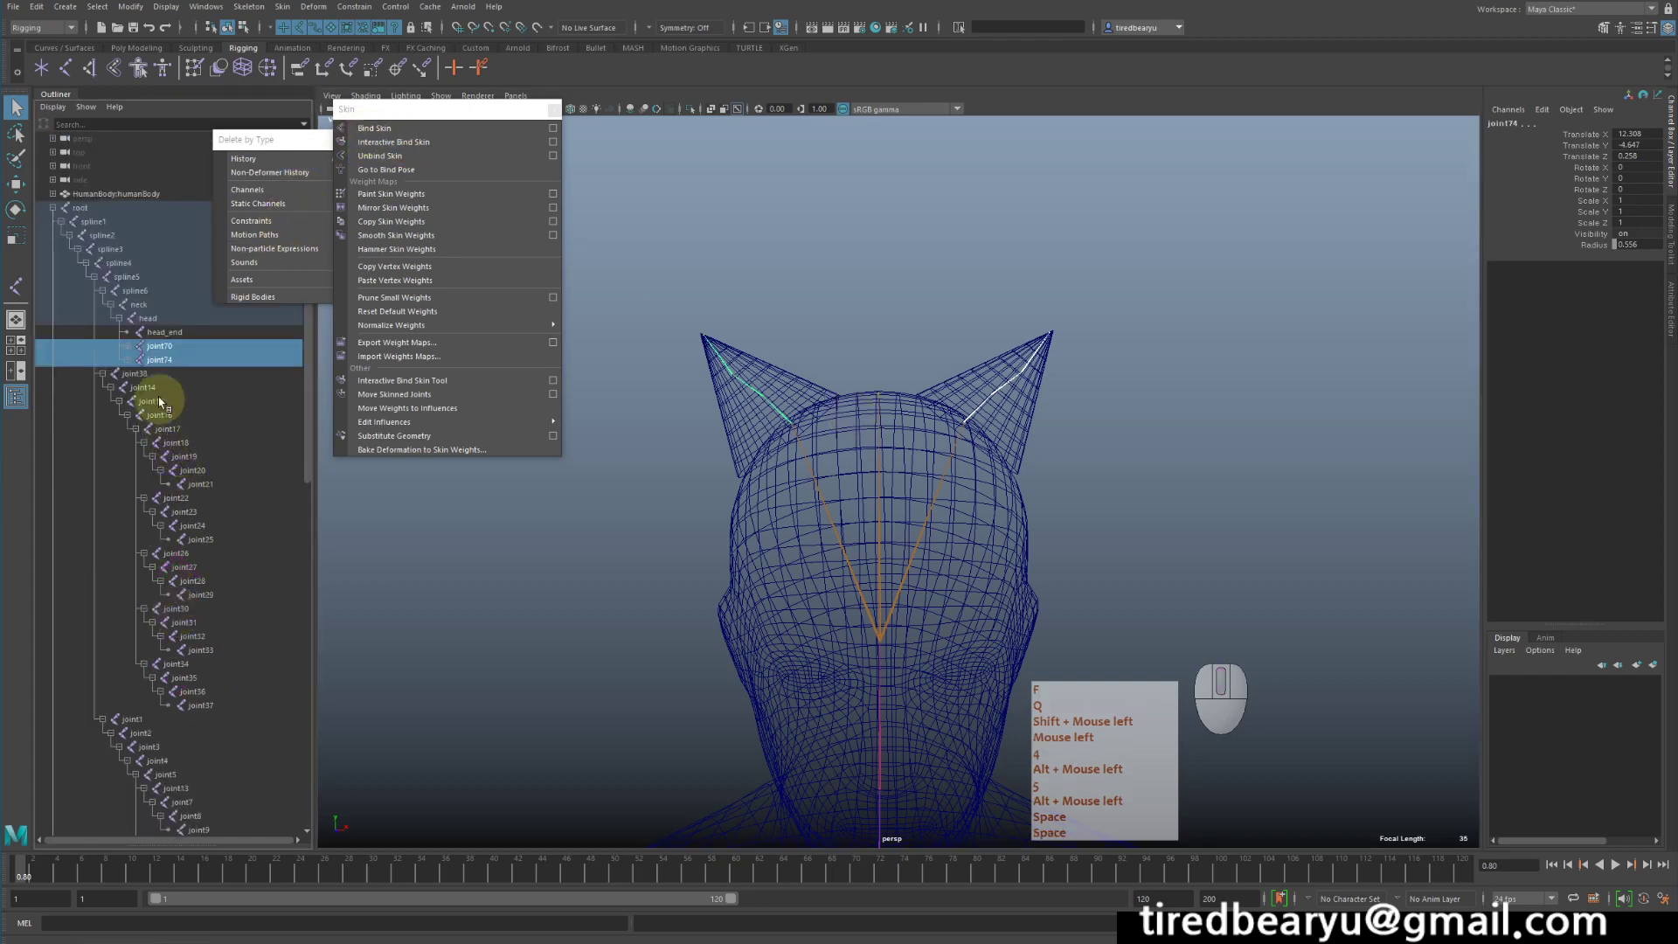
pyautogui.keyDown('shift'); pyautogui.click(130, 345); pyautogui.keyUp('shift')
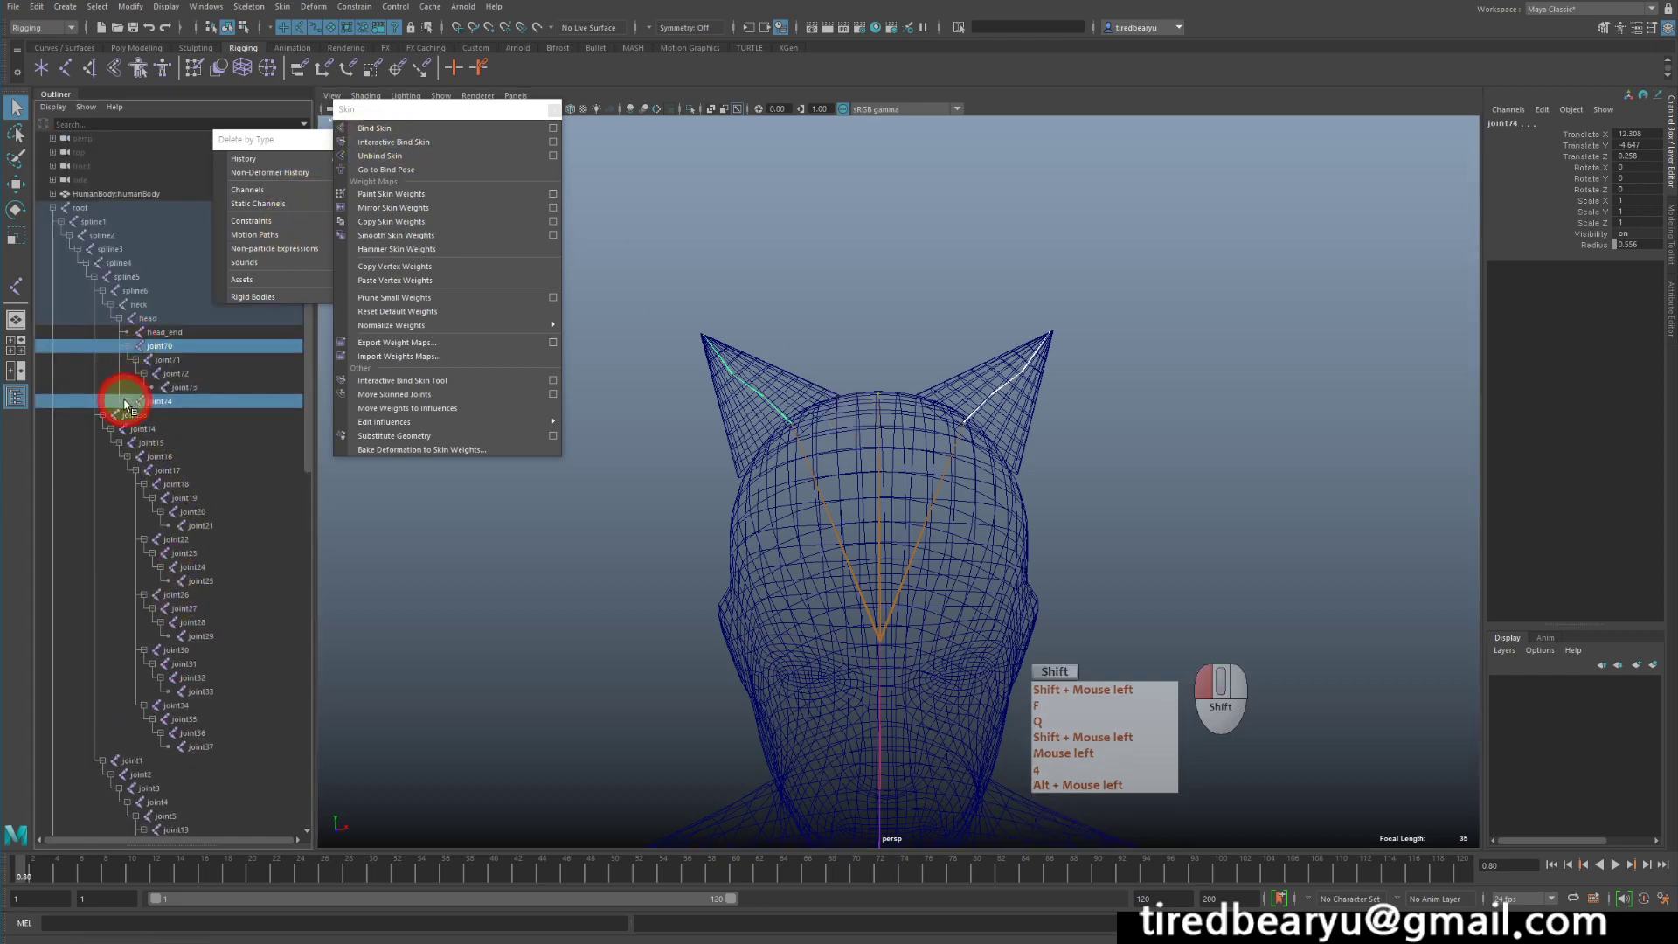
pyautogui.keyDown('shift'); pyautogui.click(127, 401); pyautogui.keyUp('shift')
pyautogui.click(211, 360)
pyautogui.moveTo(217, 346); pyautogui.dragTo(233, 431)
pyautogui.keyDown('ctrl'); pyautogui.click(224, 442); pyautogui.keyUp('ctrl')
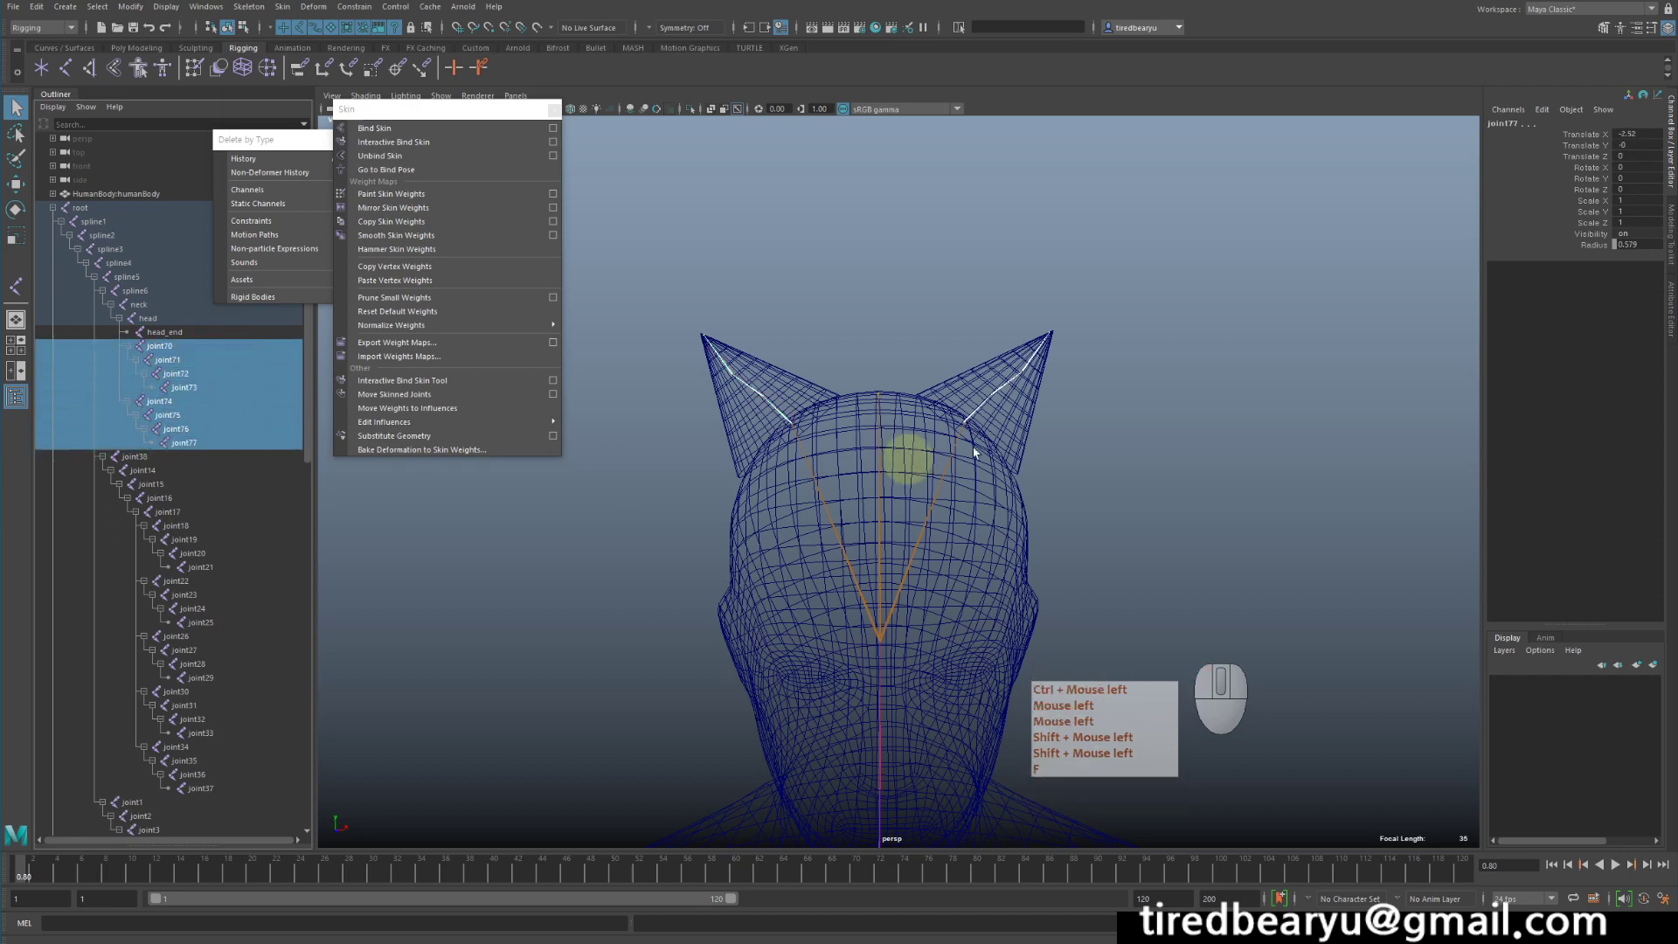
# Add both ear meshes to the joint selection and bind them with Bind to set to Selected joints.
pyautogui.press('shift')
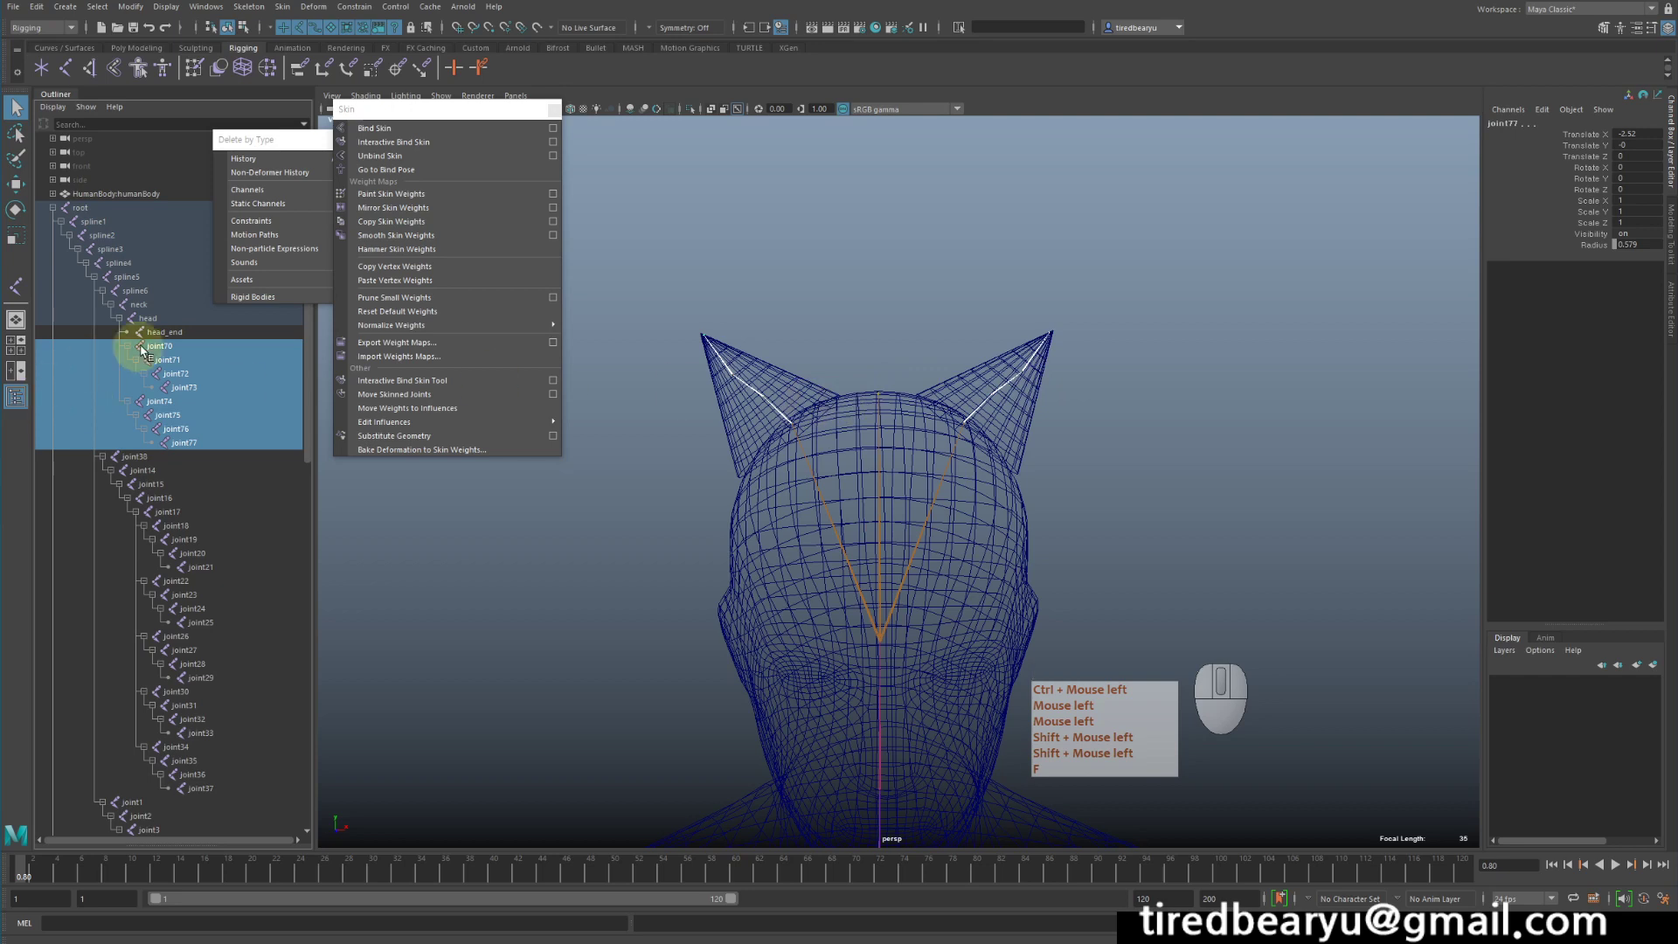
pyautogui.keyDown('shift'); pyautogui.click(811, 380); pyautogui.keyUp('shift')
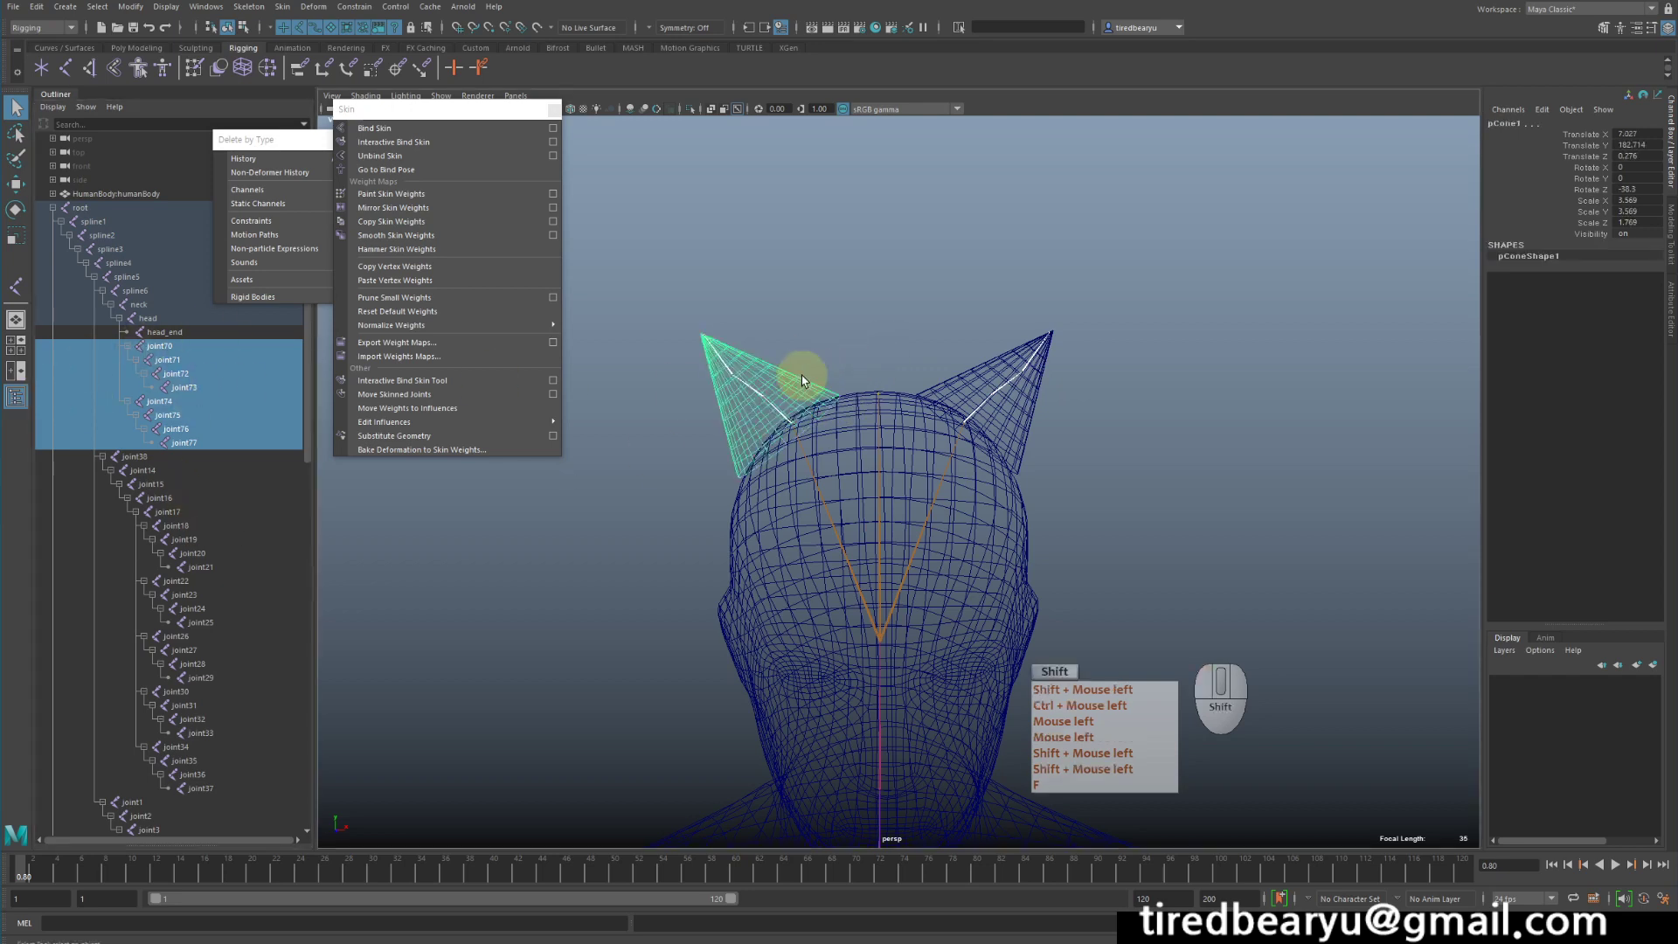
pyautogui.keyDown('shift'); pyautogui.click(1033, 407); pyautogui.keyUp('shift')
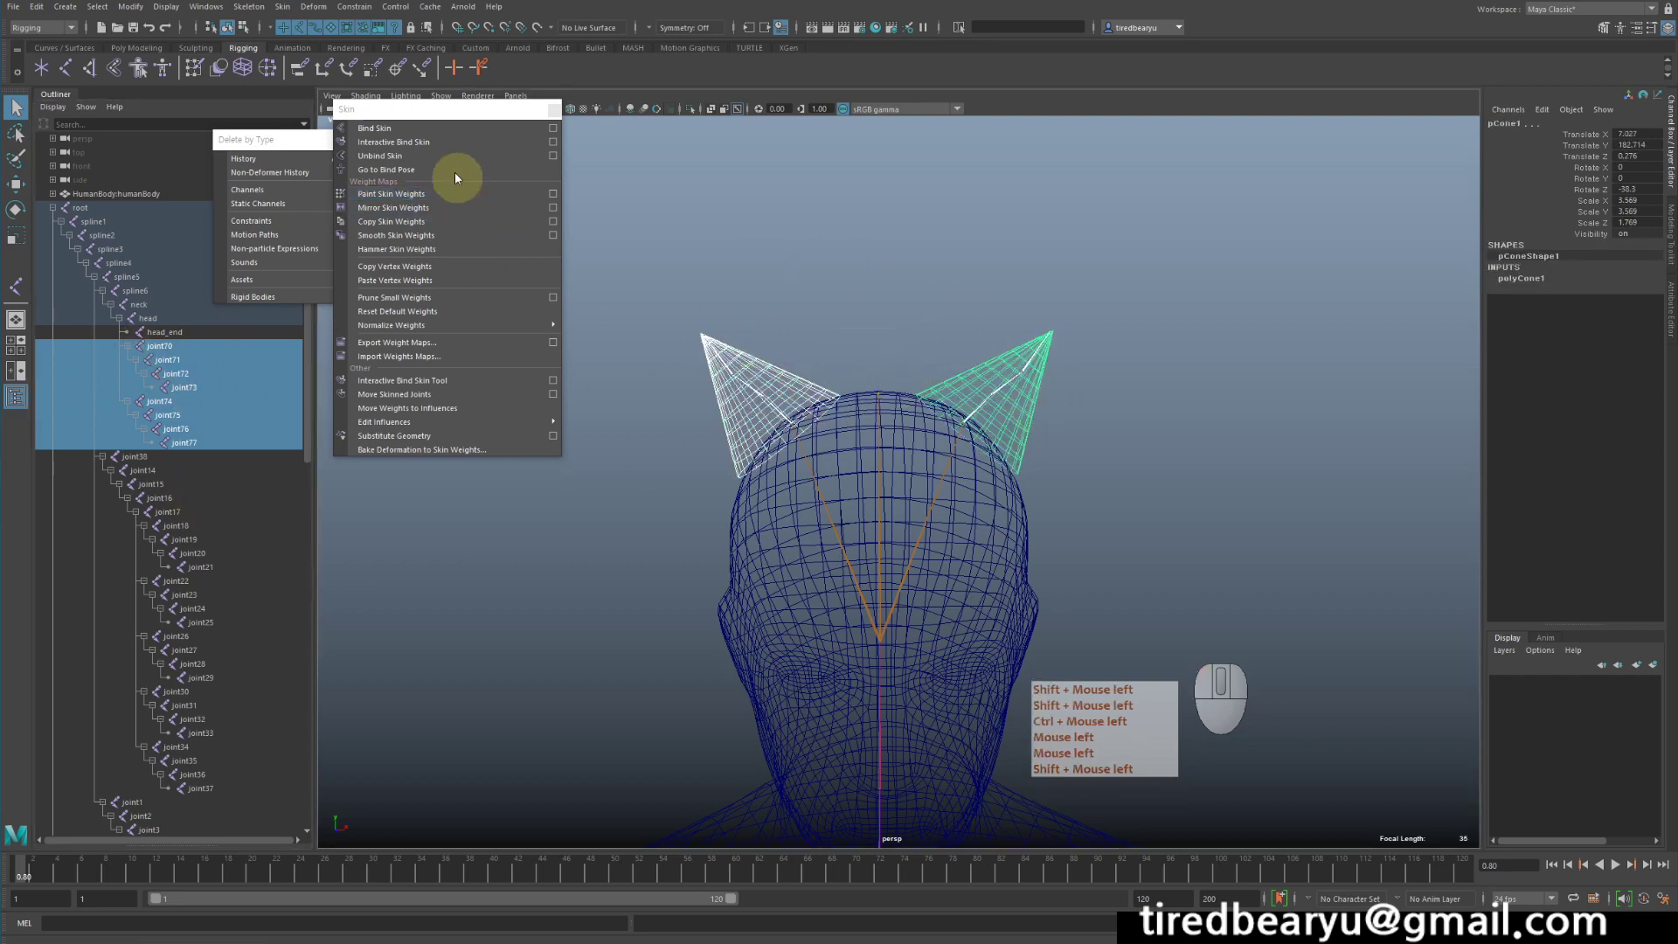
pyautogui.click(553, 128)
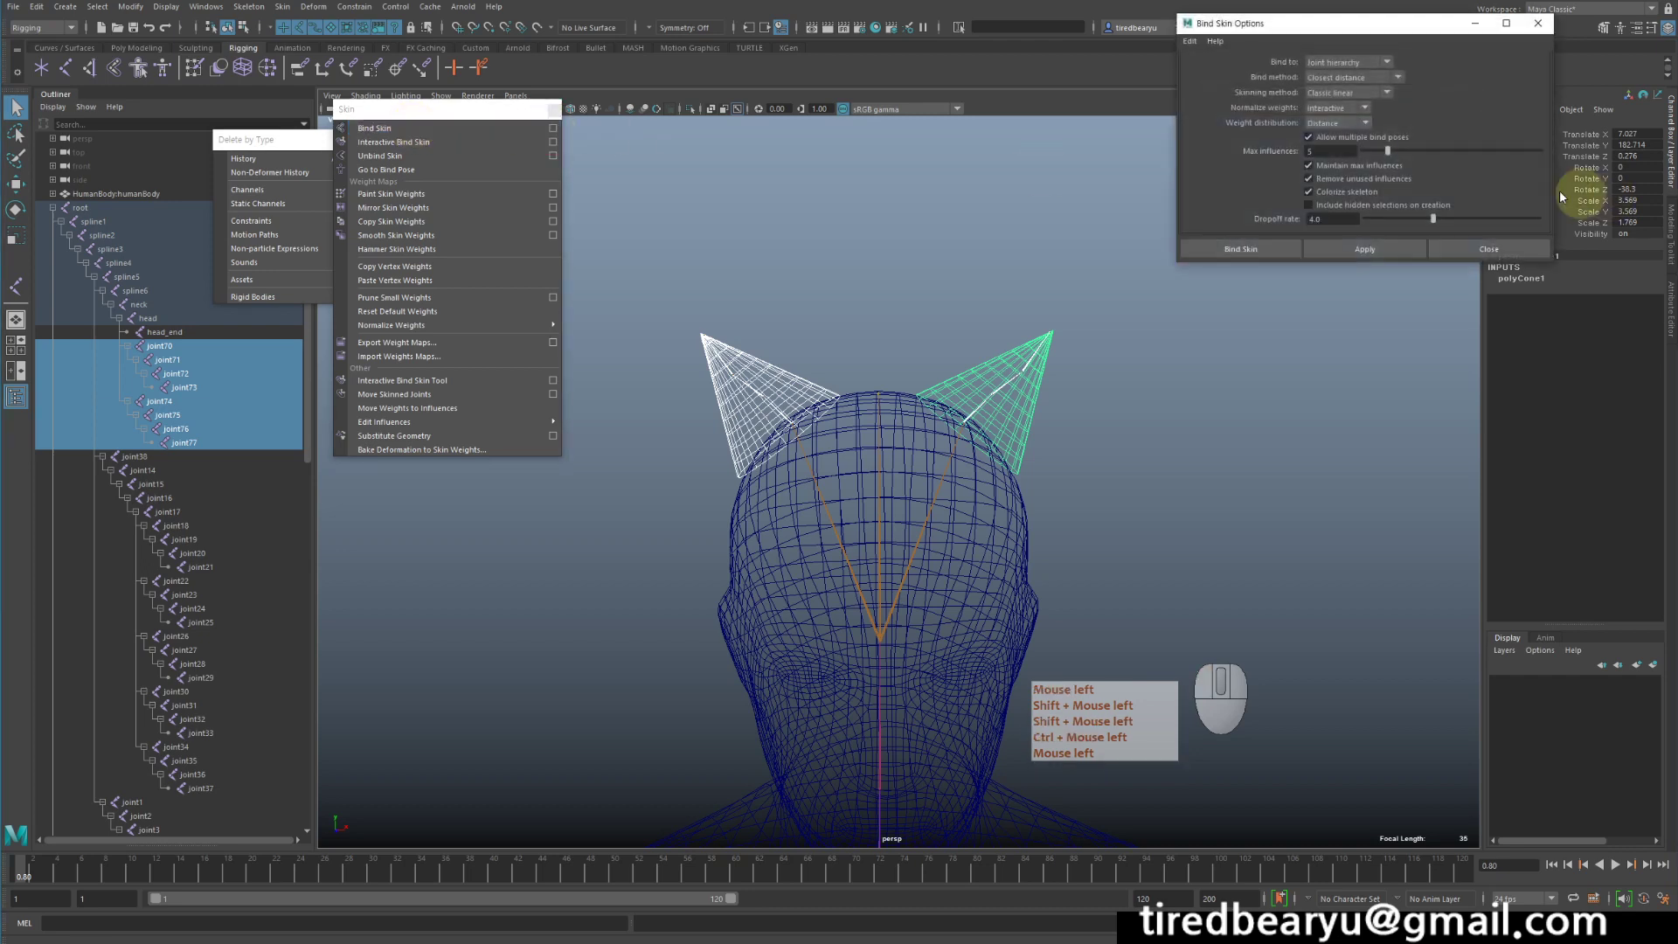
pyautogui.click(1354, 64)
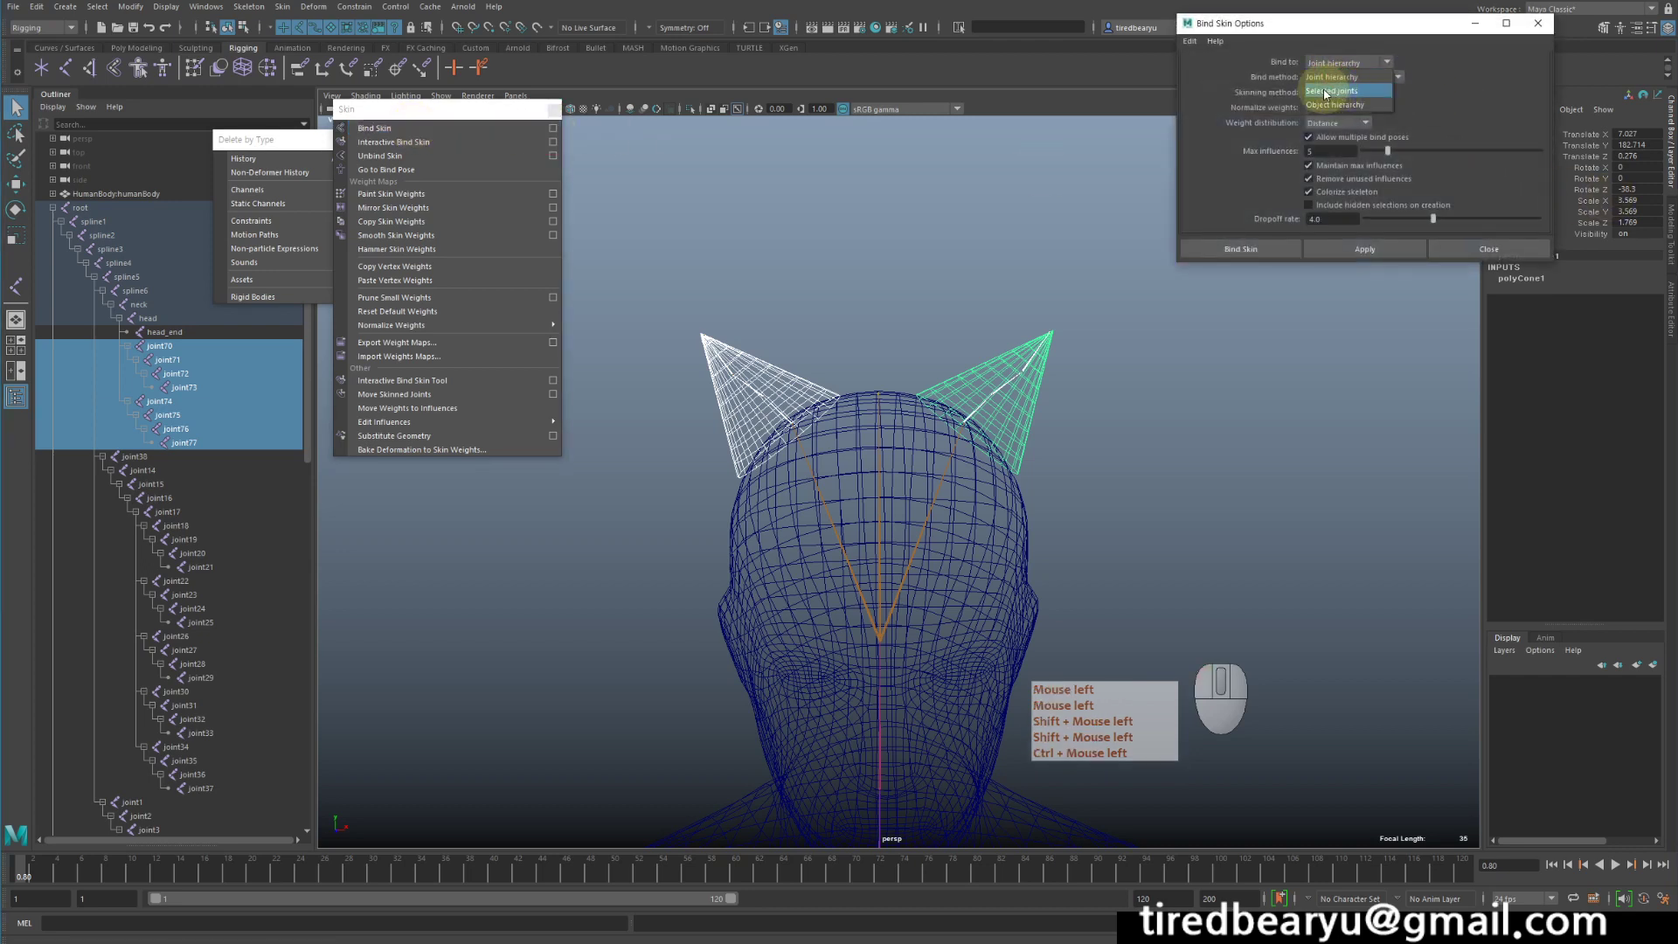
pyautogui.click(1342, 92)
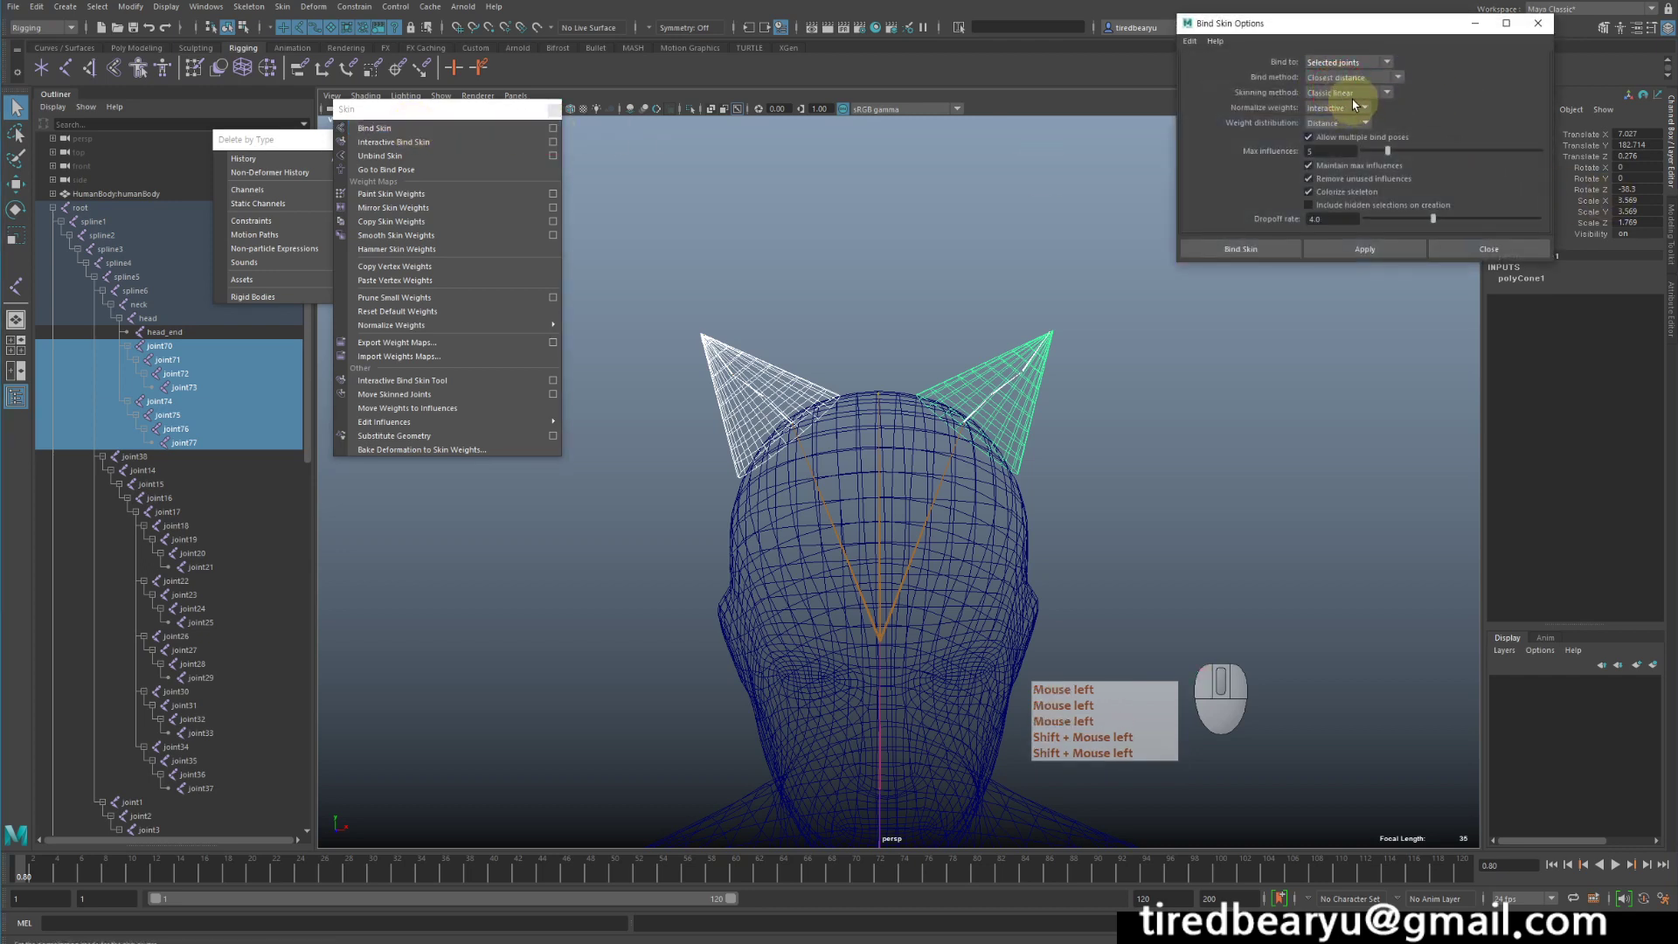
pyautogui.click(1372, 248)
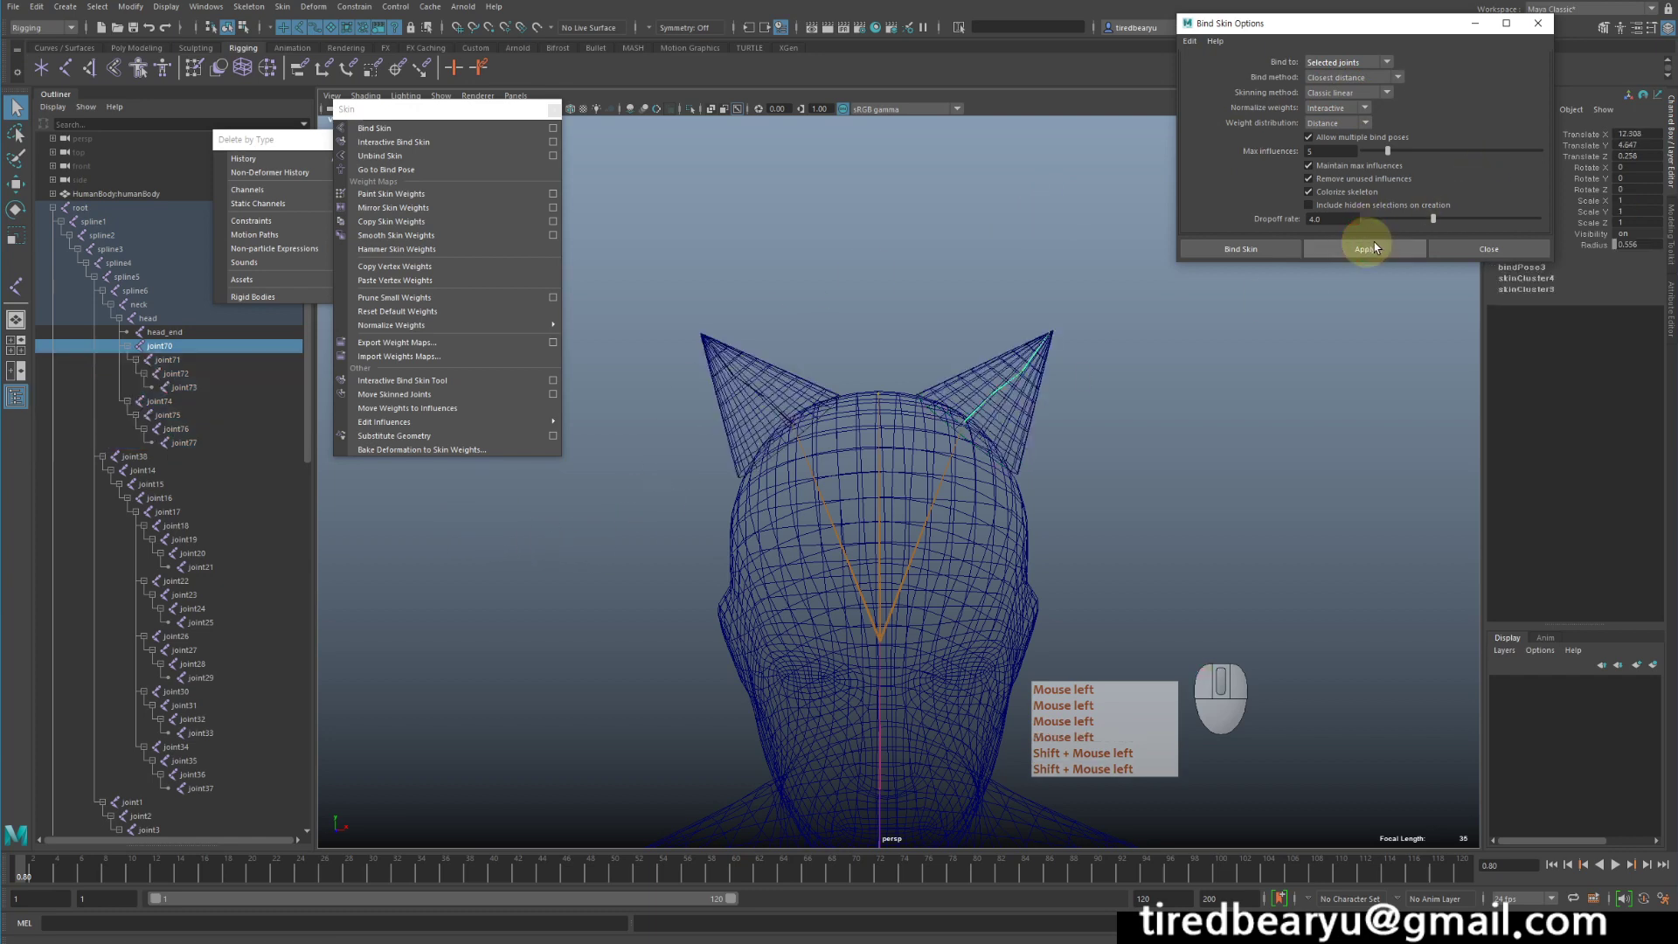
pyautogui.click(1488, 248)
# Test-move the base joint of the left ear chain and of the right ear chain, undoing each move.
pyautogui.click(1112, 405)
pyautogui.click(982, 390)
pyautogui.press('w')
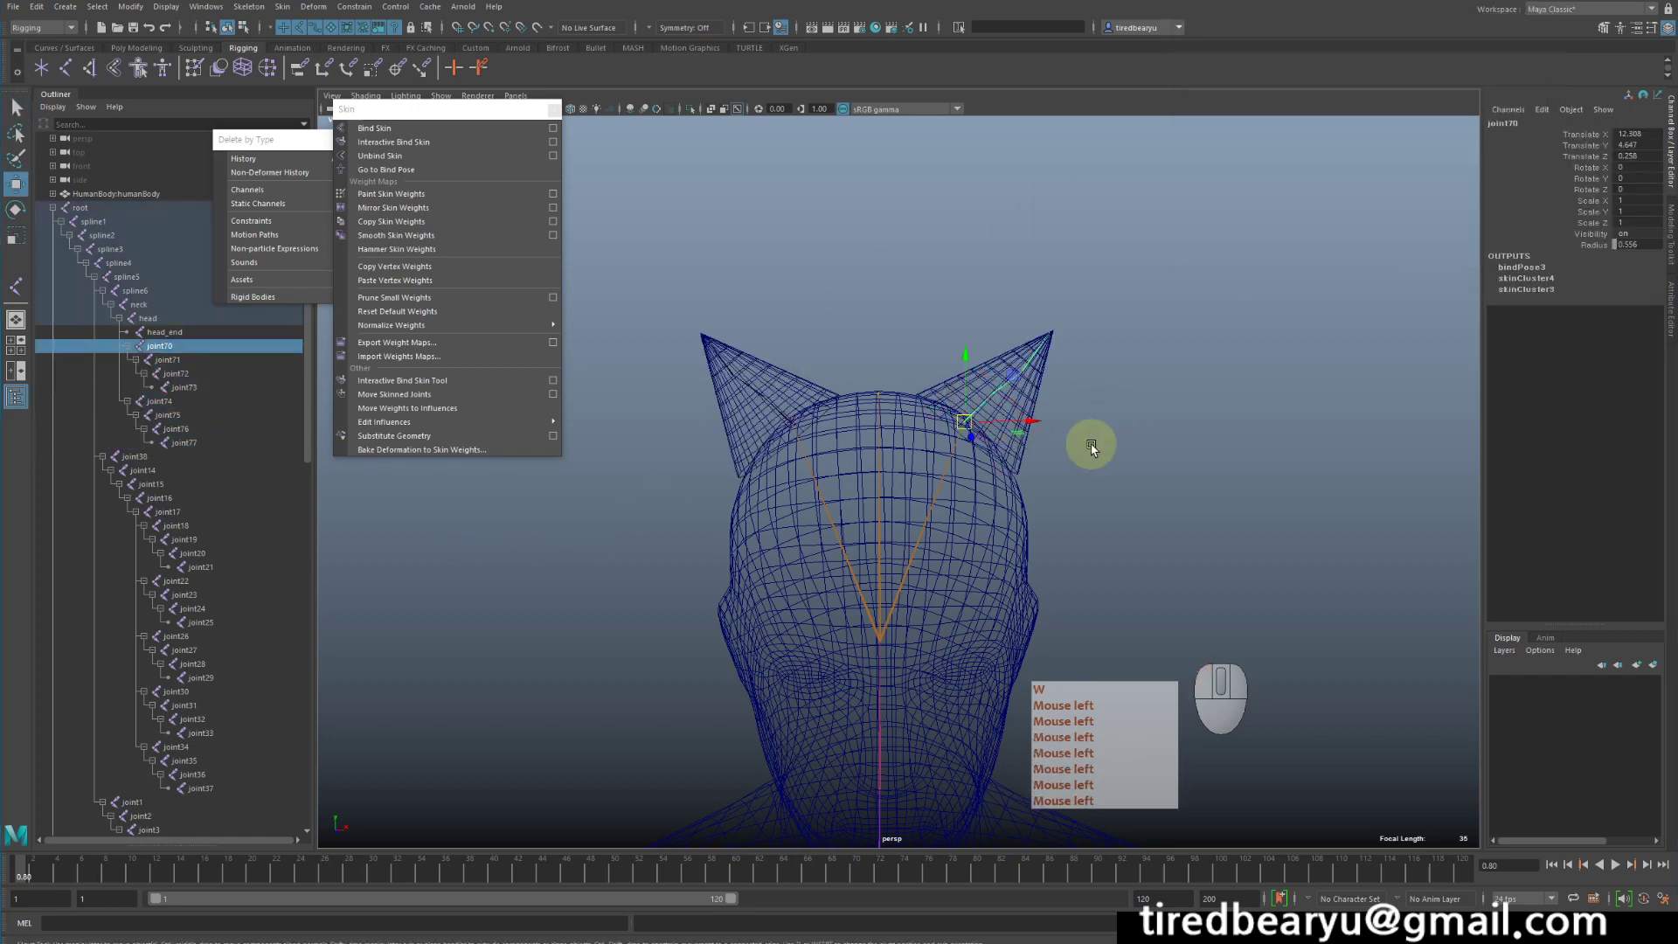
pyautogui.moveTo(1091, 446); pyautogui.dragTo(1098, 363, button='middle')
pyautogui.press('z')
pyautogui.click(790, 420)
pyautogui.moveTo(1138, 428); pyautogui.dragTo(1233, 280, button='middle')
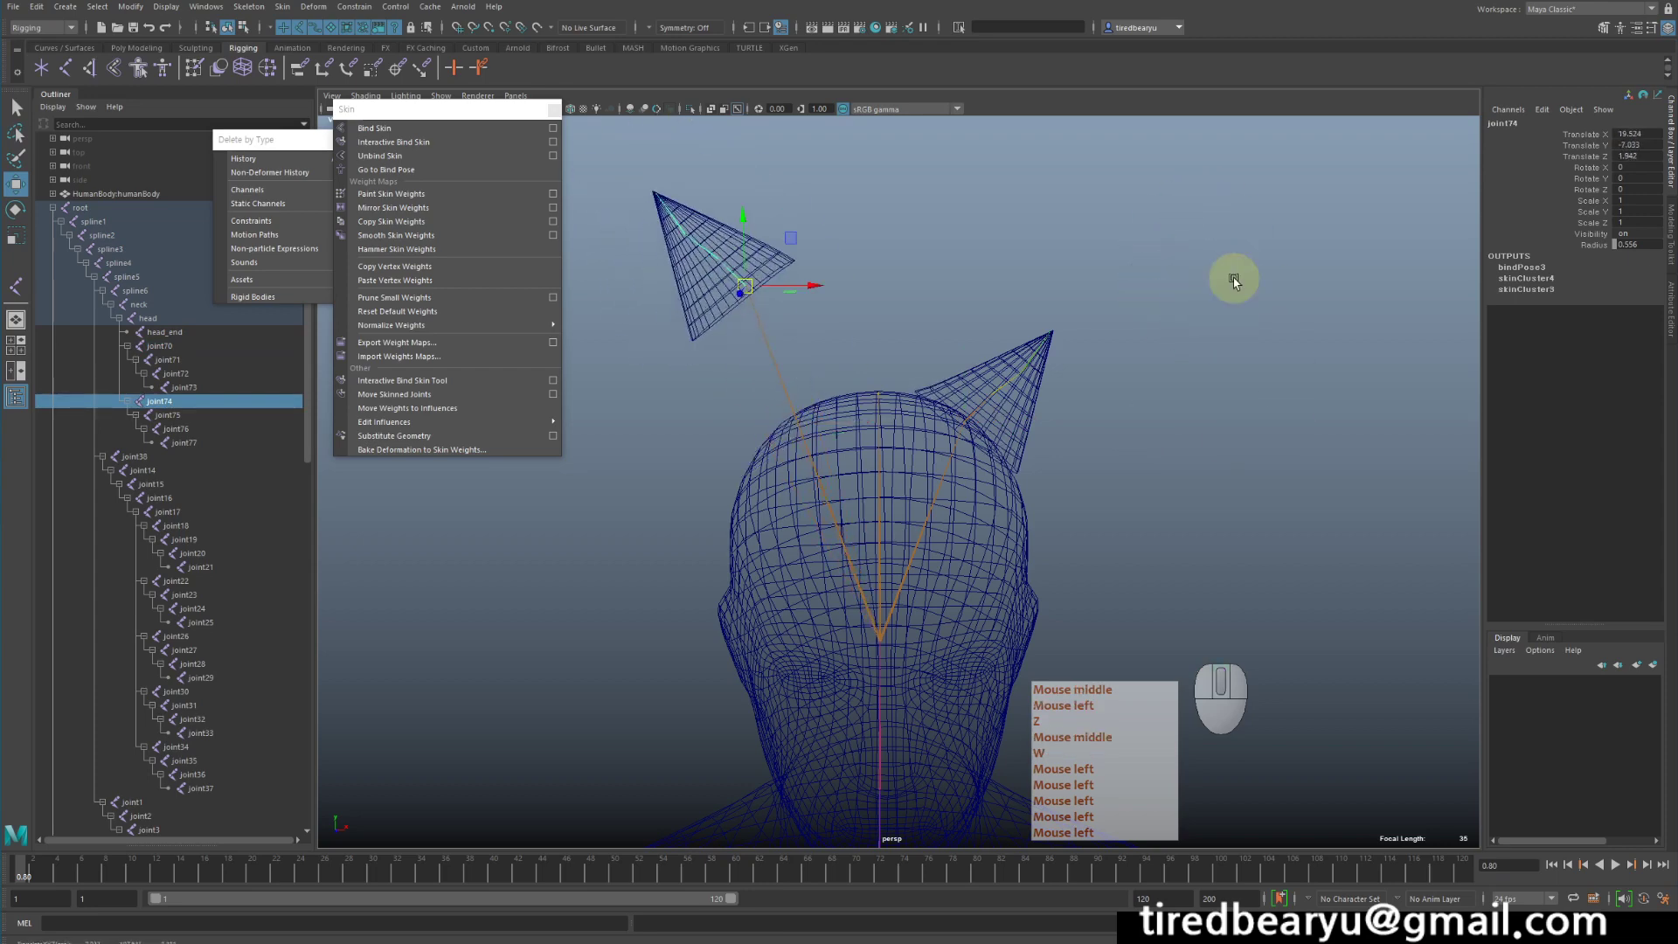
pyautogui.press('z')
# Test-rotate joint74, joint75 and joint76 of the right ear chain together in shaded display, and undo the rotation.
pyautogui.keyDown('alt'); pyautogui.moveTo(1030, 443); pyautogui.dragTo(976, 374); pyautogui.keyUp('alt')
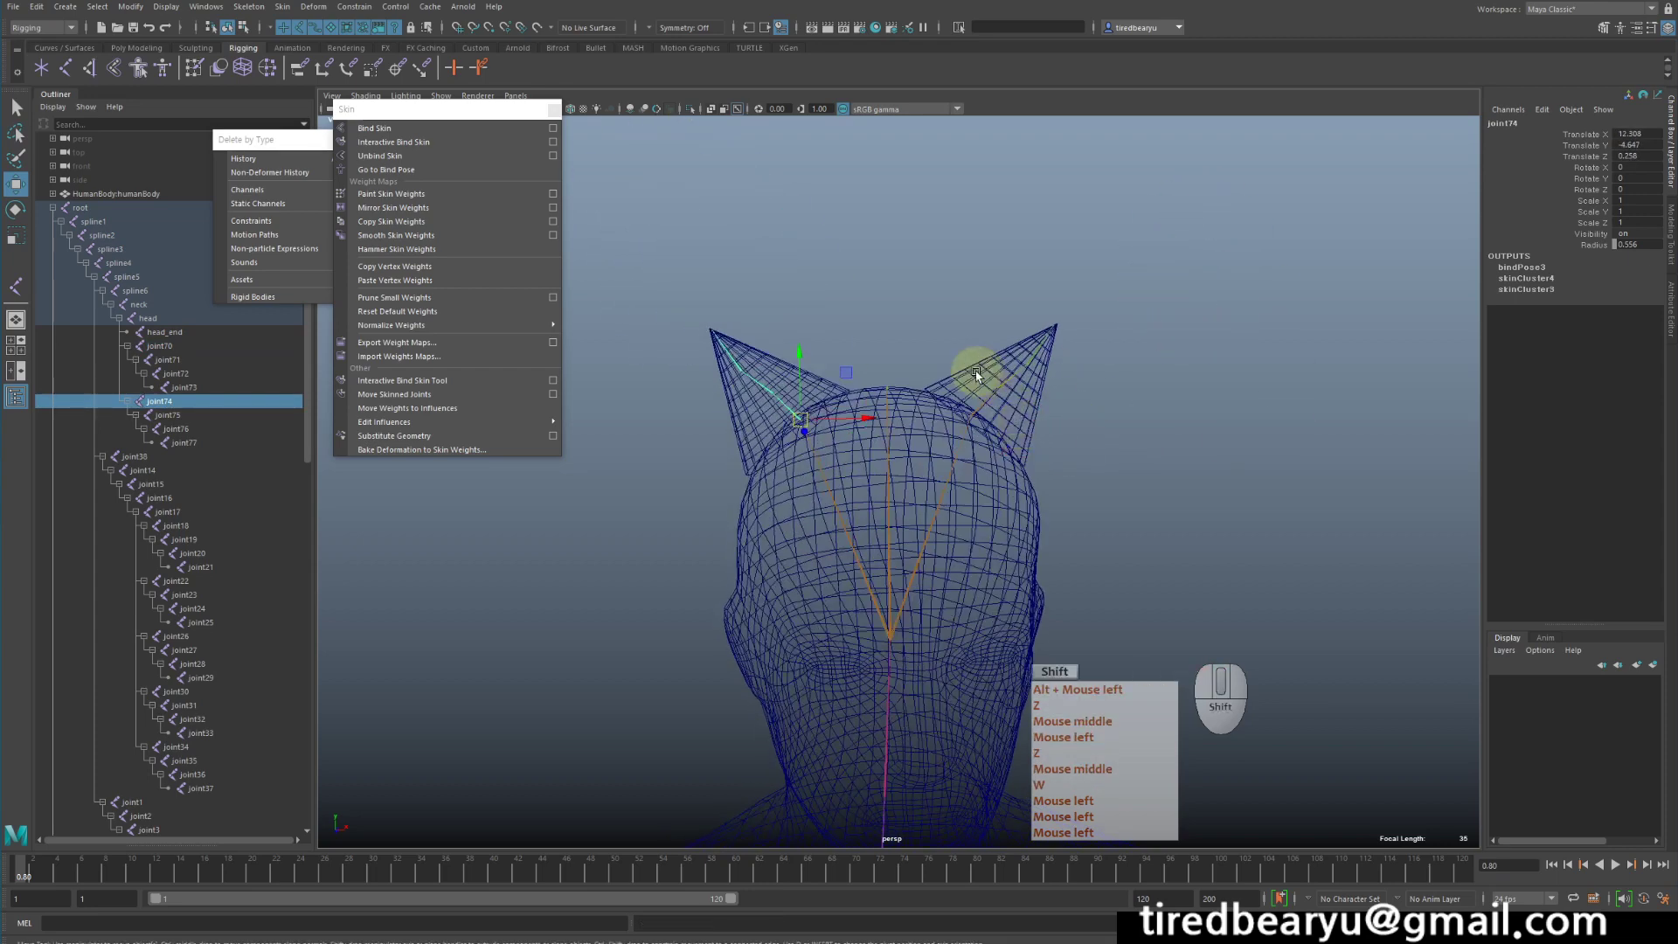
pyautogui.keyDown('shift'); pyautogui.click(1036, 409); pyautogui.keyUp('shift')
pyautogui.press('5')
pyautogui.press('4')
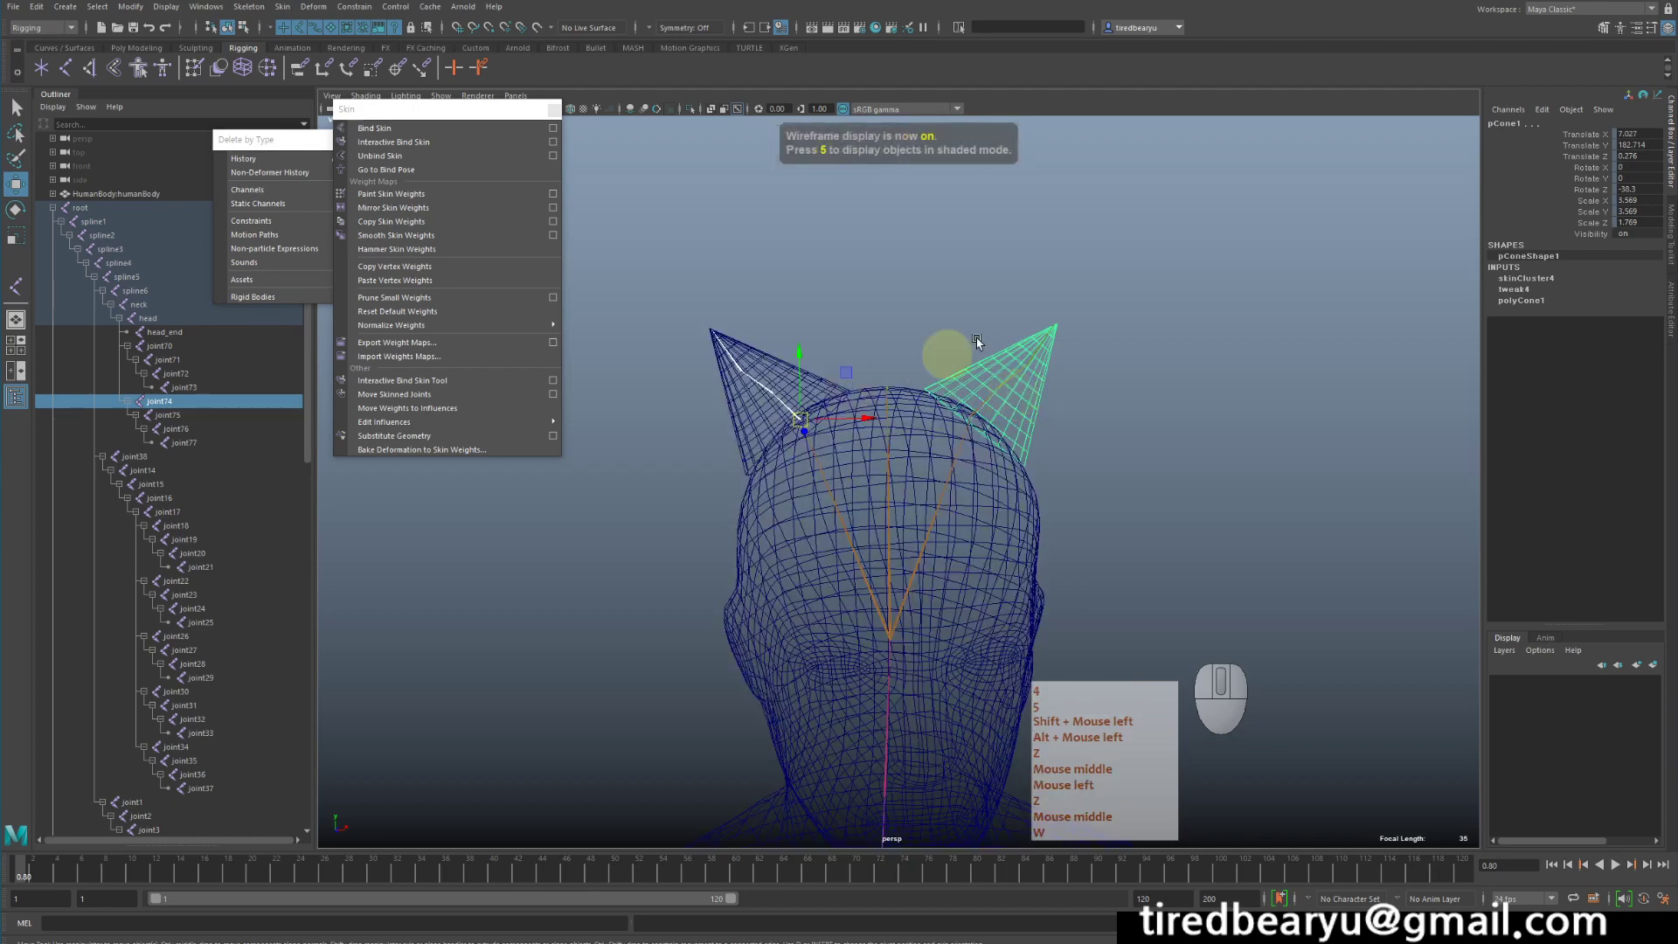
pyautogui.click(976, 341)
pyautogui.click(742, 405)
pyautogui.press('5')
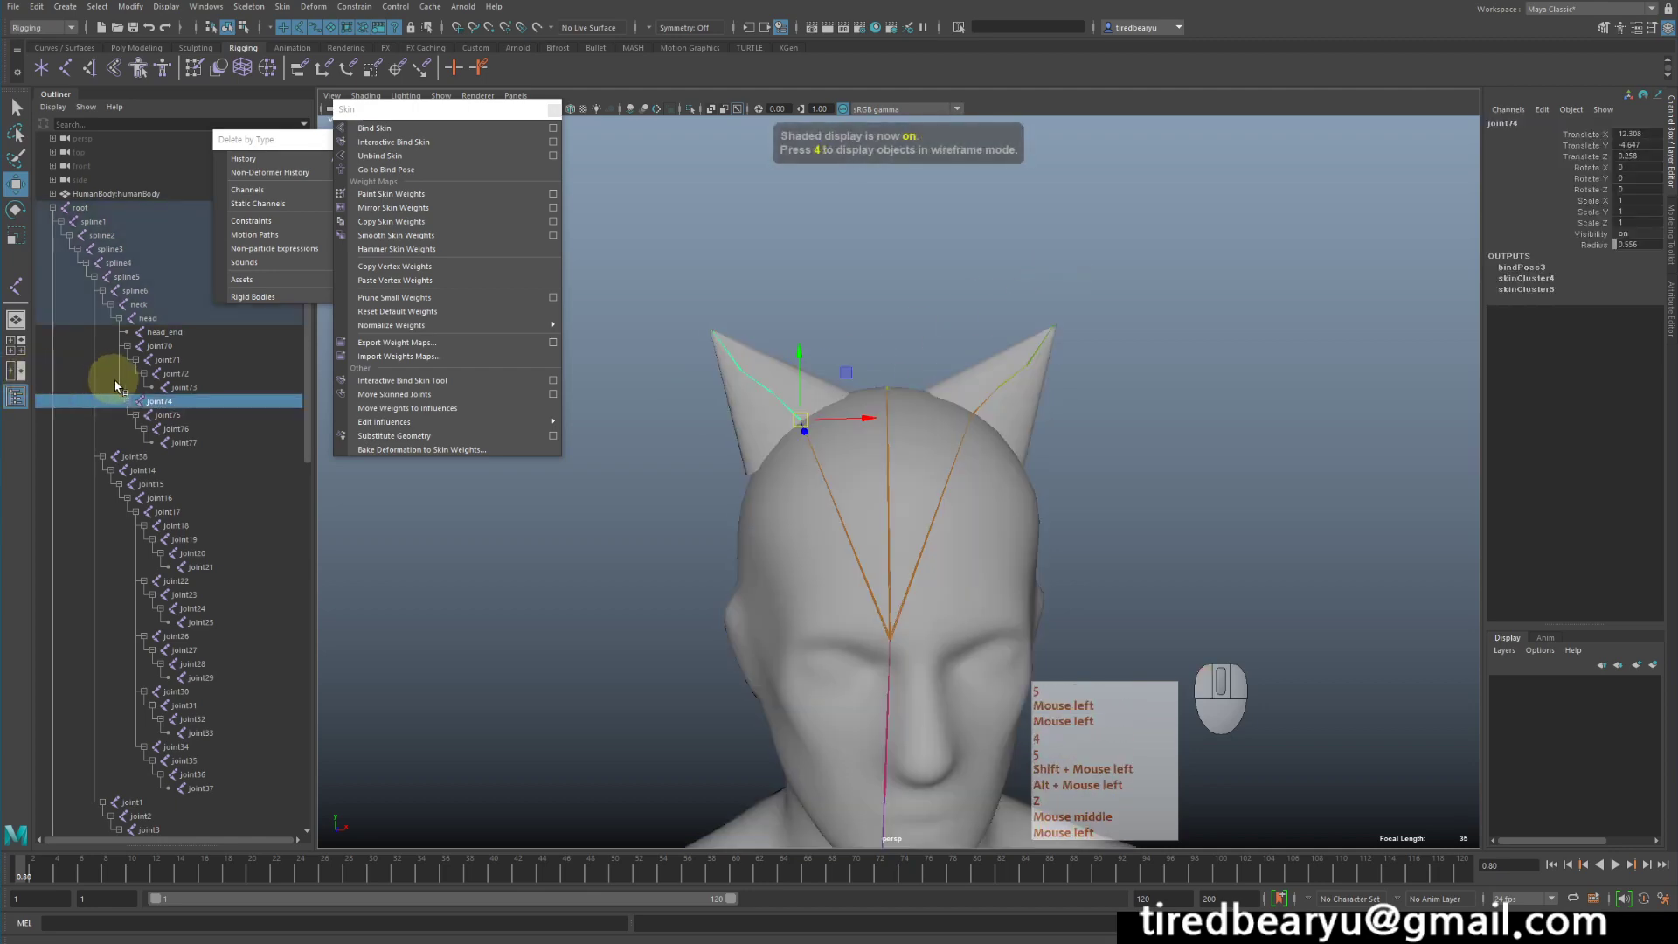
pyautogui.keyDown('shift'); pyautogui.click(176, 428); pyautogui.keyUp('shift')
pyautogui.press('e')
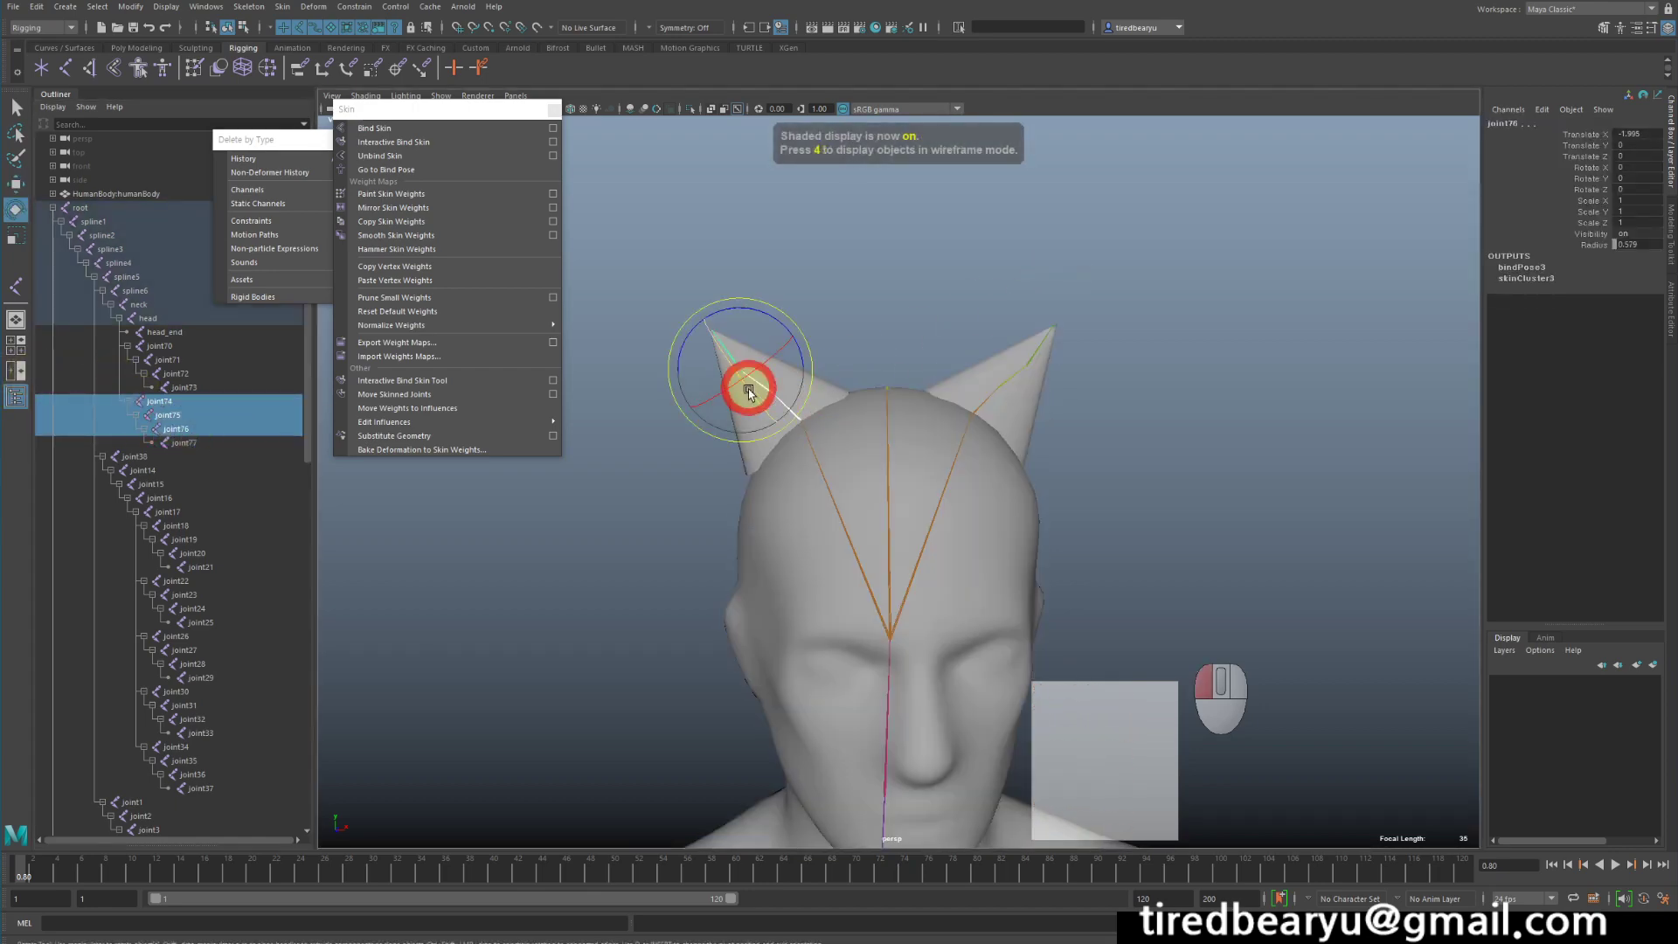
pyautogui.moveTo(749, 391)
pyautogui.mouseDown()
pyautogui.moveTo(752, 412)
pyautogui.moveTo(720, 379)
pyautogui.moveTo(743, 409)
pyautogui.mouseUp()
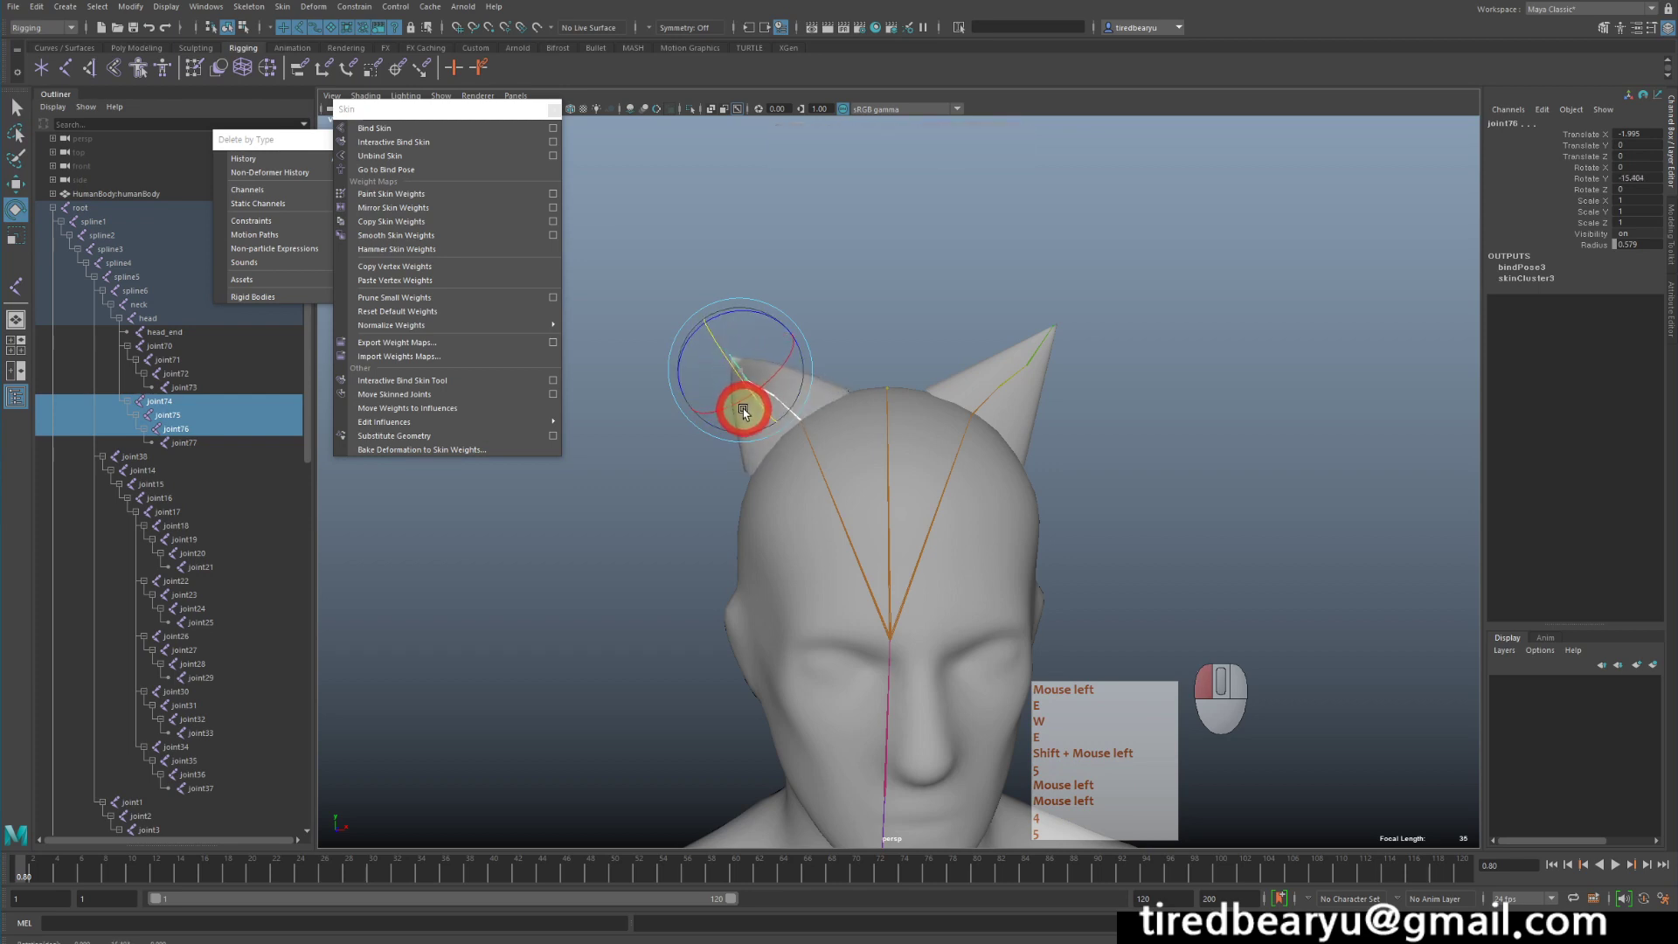
pyautogui.press('z')
pyautogui.press('q')
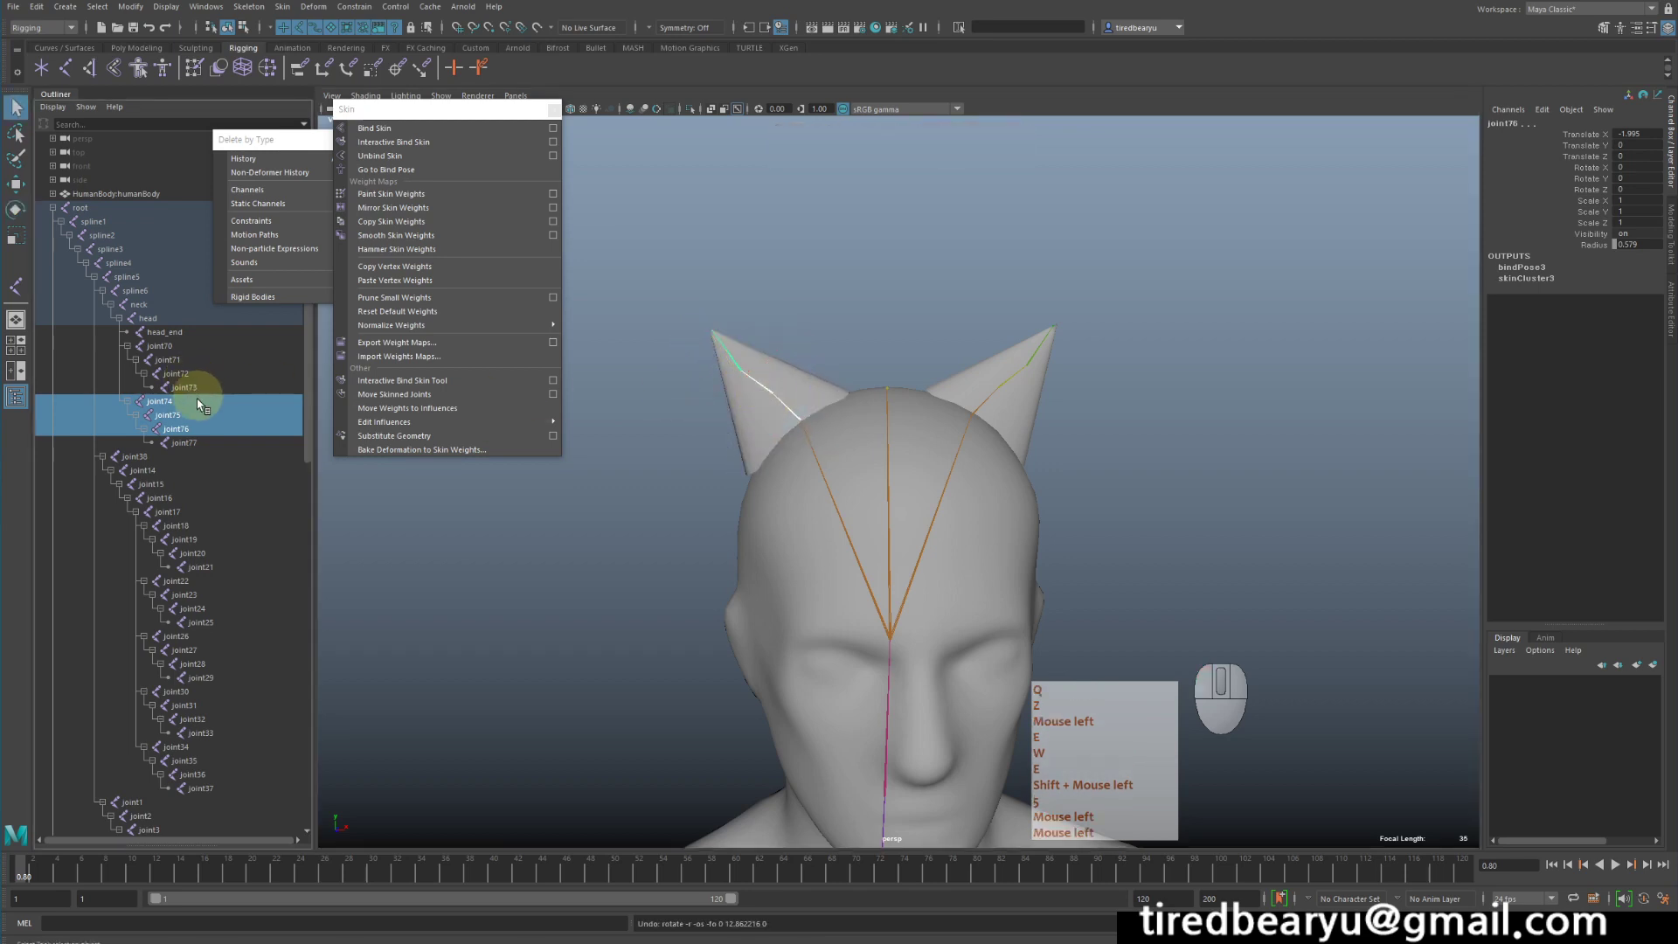
# Test-rotate only joint75 and joint76 of the right ear chain, and undo the rotation.
pyautogui.click(192, 424)
pyautogui.press('e')
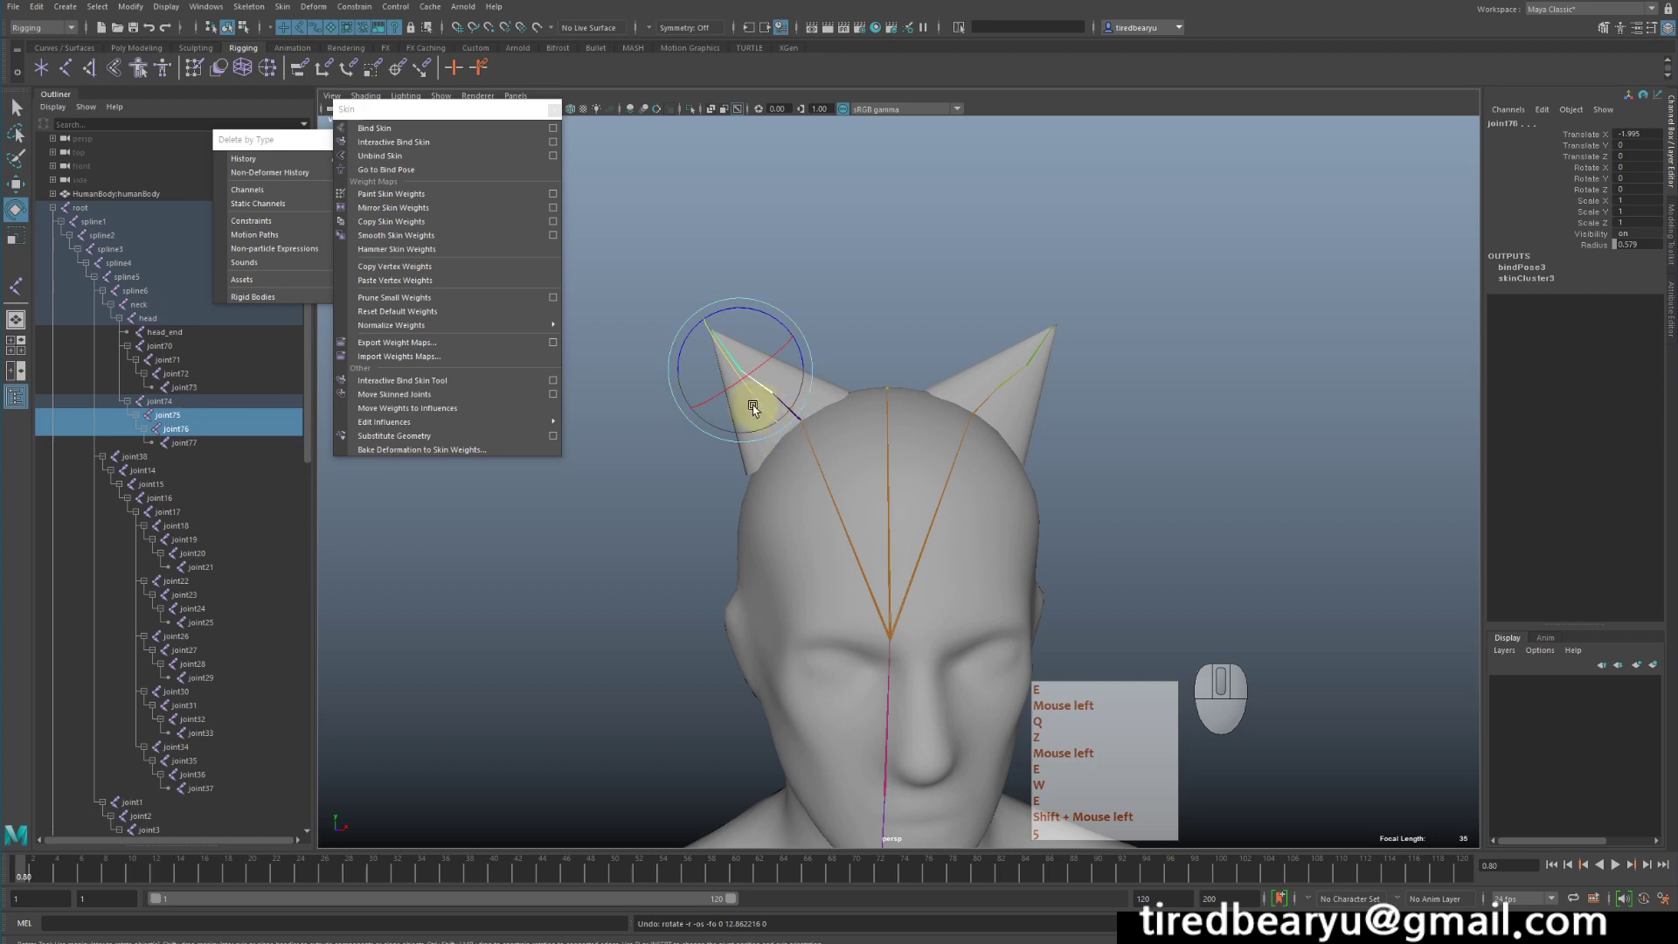
pyautogui.moveTo(753, 406)
pyautogui.mouseDown()
pyautogui.moveTo(768, 434)
pyautogui.moveTo(746, 379)
pyautogui.moveTo(753, 405)
pyautogui.mouseUp()
pyautogui.press('z')
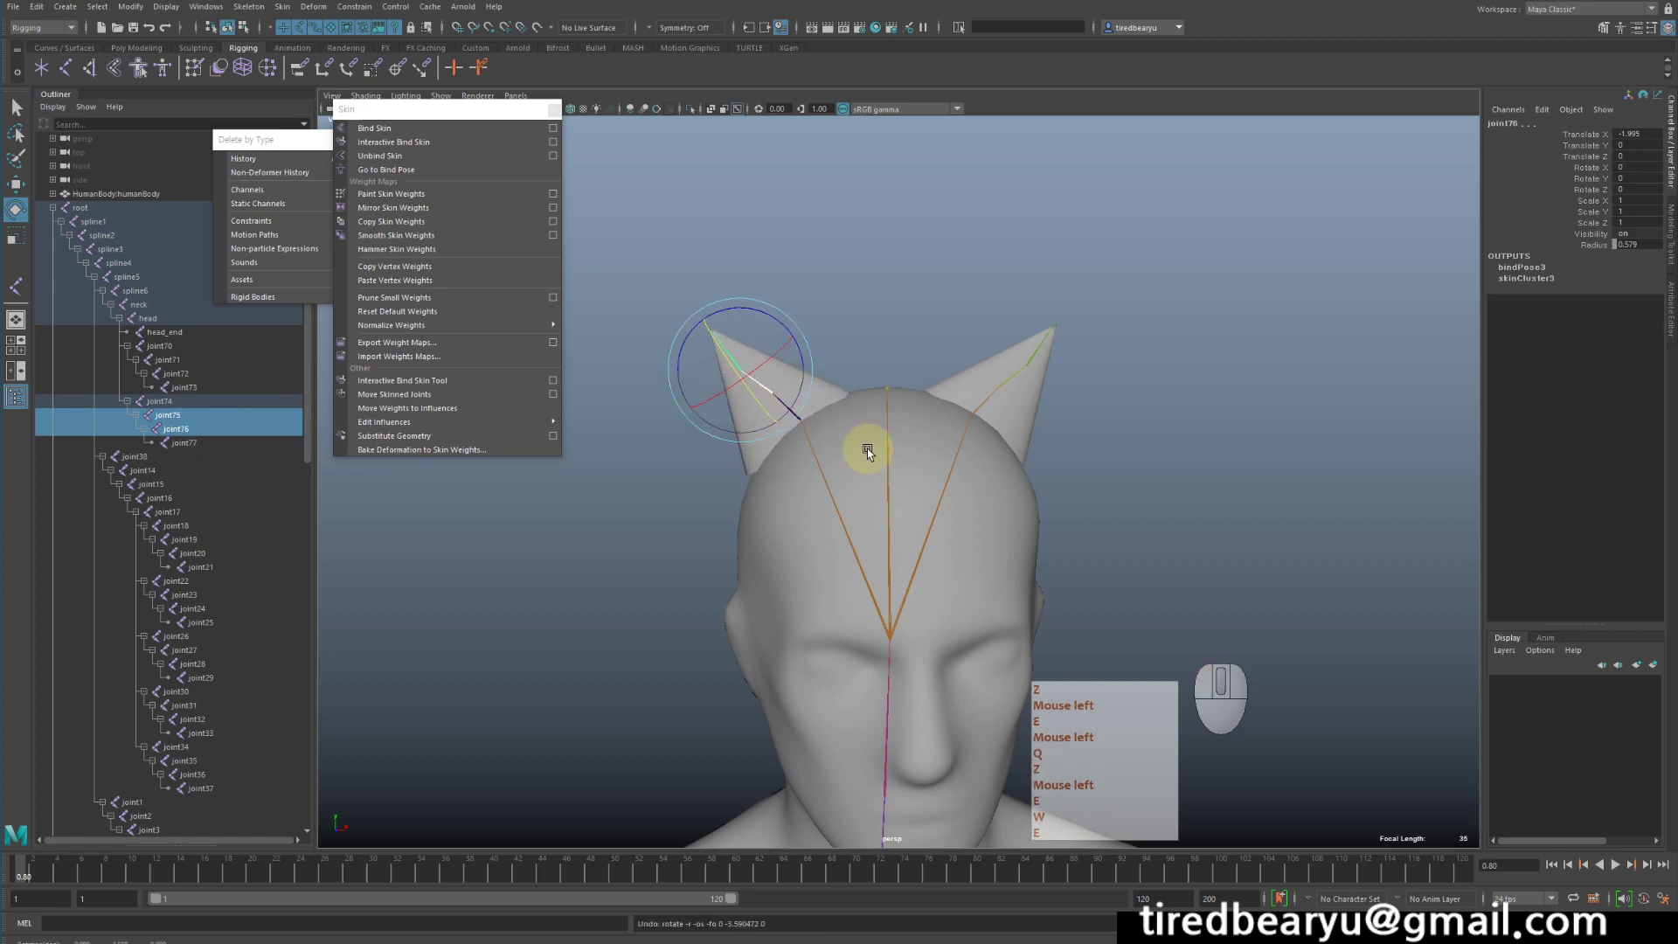
# Undo back through the ear meshes' bind to the selected joints and the selections made for it.
pyautogui.keyDown('alt'); pyautogui.moveTo(867, 449); pyautogui.dragTo(822, 412); pyautogui.keyUp('alt')
pyautogui.keyDown('alt'); pyautogui.moveTo(822, 413); pyautogui.dragTo(882, 393, button='right'); pyautogui.keyUp('alt')
pyautogui.keyDown('alt'); pyautogui.moveTo(883, 394); pyautogui.dragTo(985, 378, button='middle'); pyautogui.keyUp('alt')
pyautogui.moveTo(977, 400)
pyautogui.keyDown('alt'); pyautogui.mouseDown()
pyautogui.moveTo(953, 410)
pyautogui.moveTo(993, 386)
pyautogui.moveTo(1203, 359)
pyautogui.moveTo(950, 390)
pyautogui.mouseUp(); pyautogui.keyUp('alt')
pyautogui.press('z')
pyautogui.press('z')
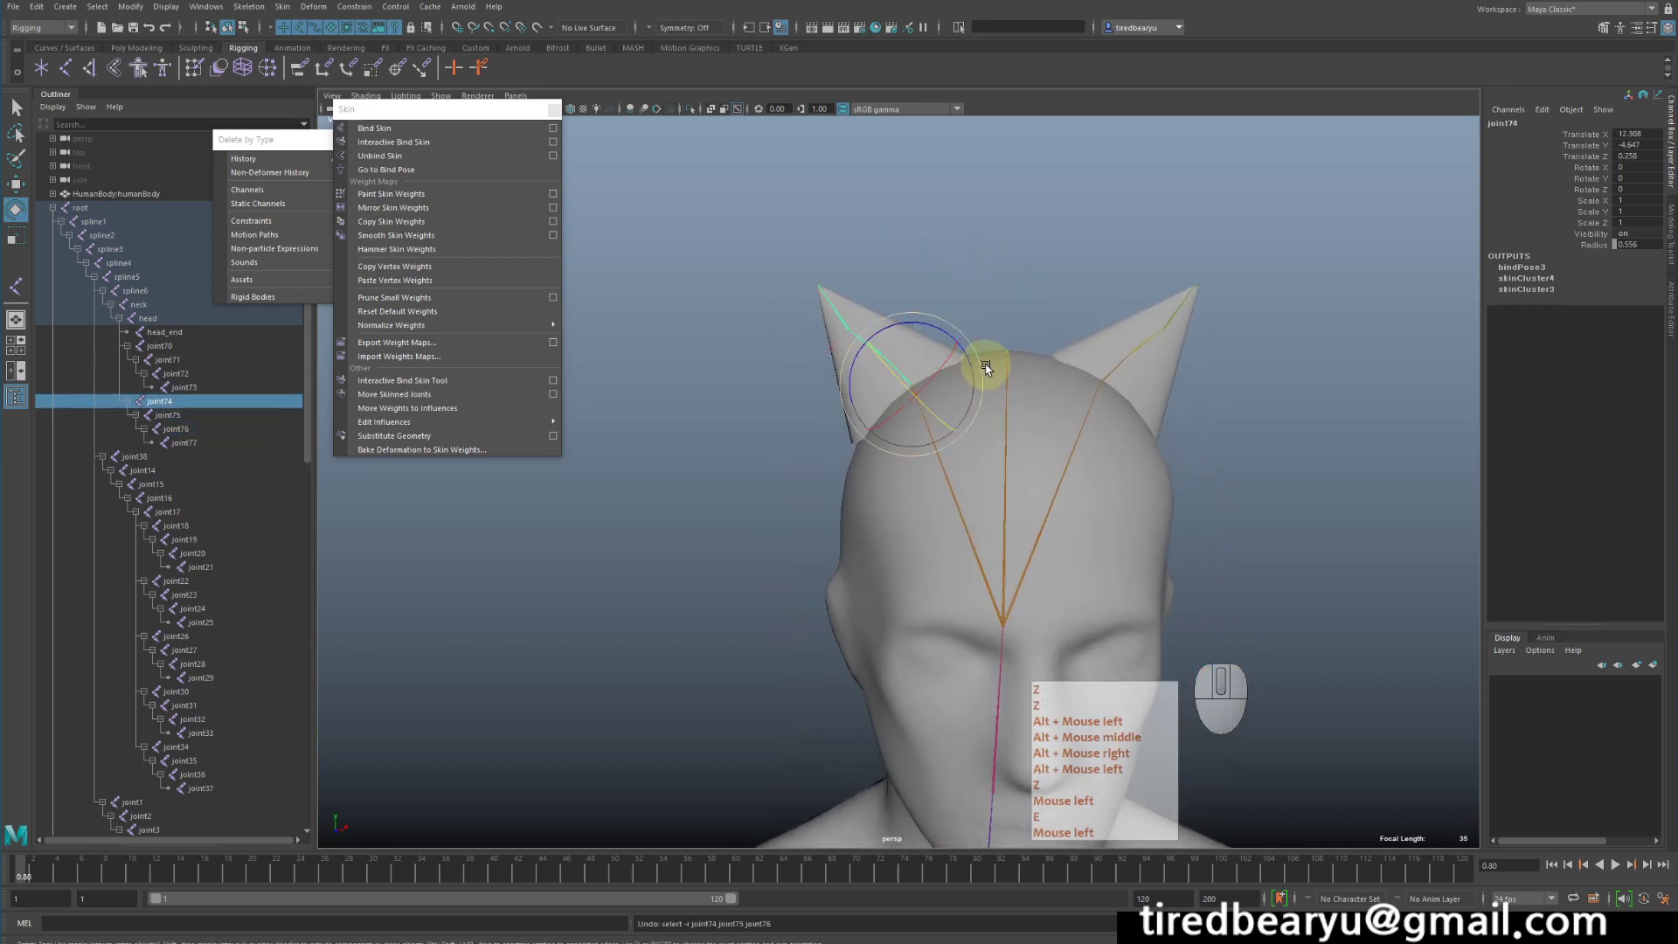
pyautogui.press('z')
pyautogui.press('z')
pyautogui.press('z')
pyautogui.press('z')
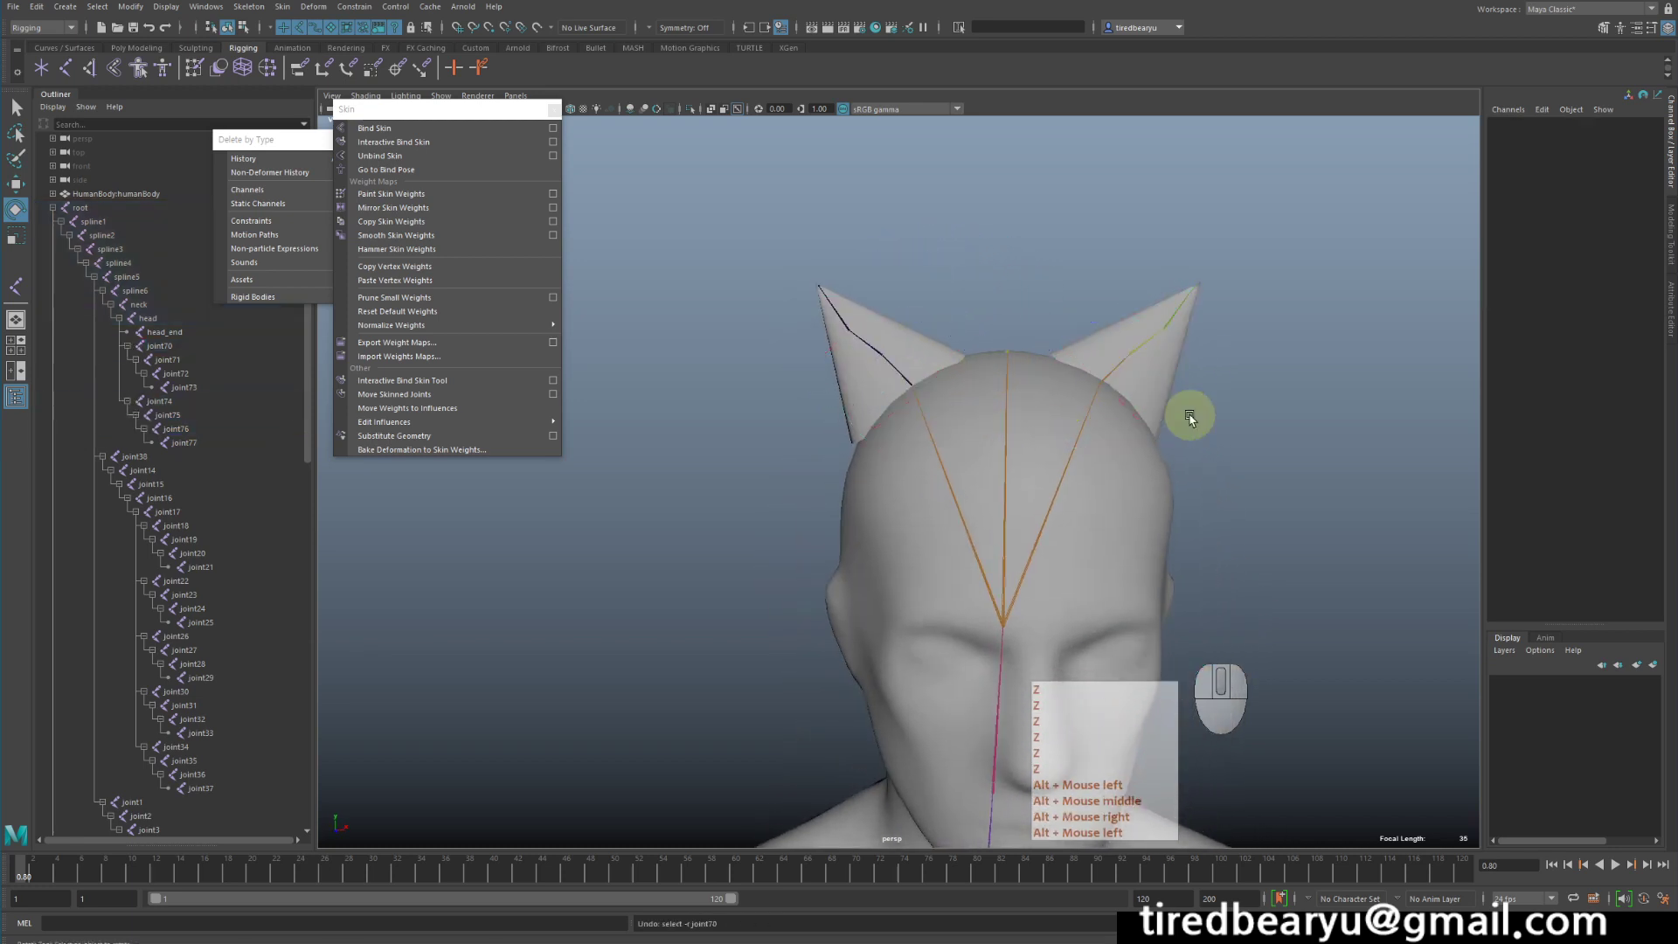
pyautogui.press('z')
pyautogui.press('z')
pyautogui.press('z')
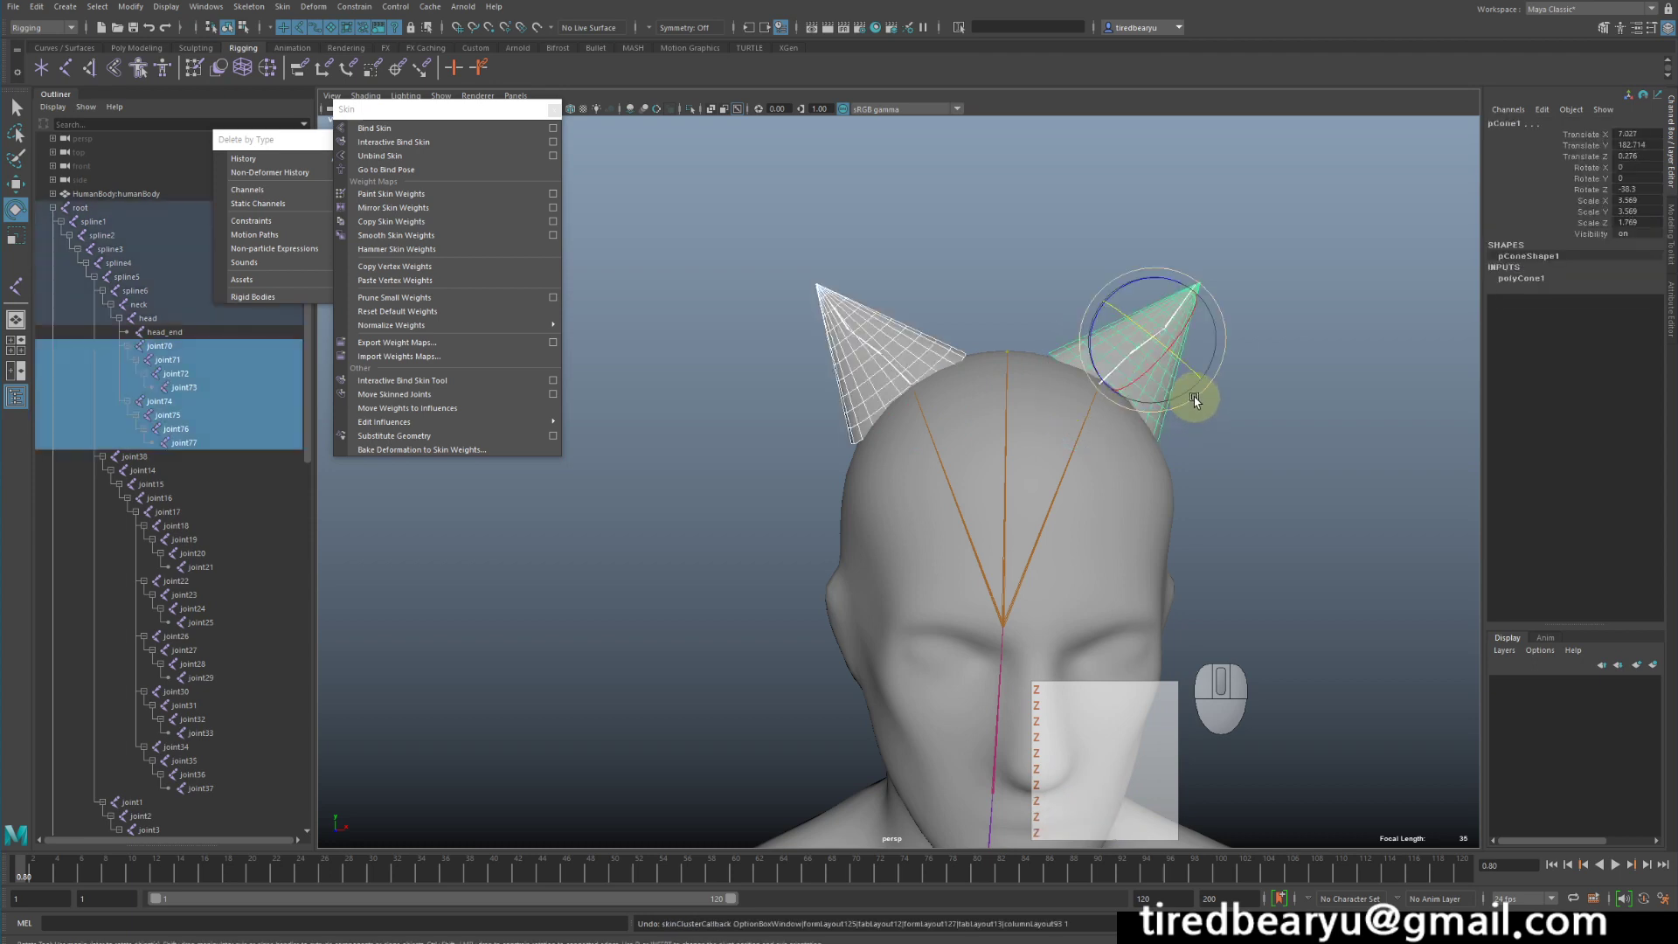
pyautogui.press('z')
pyautogui.press('z')
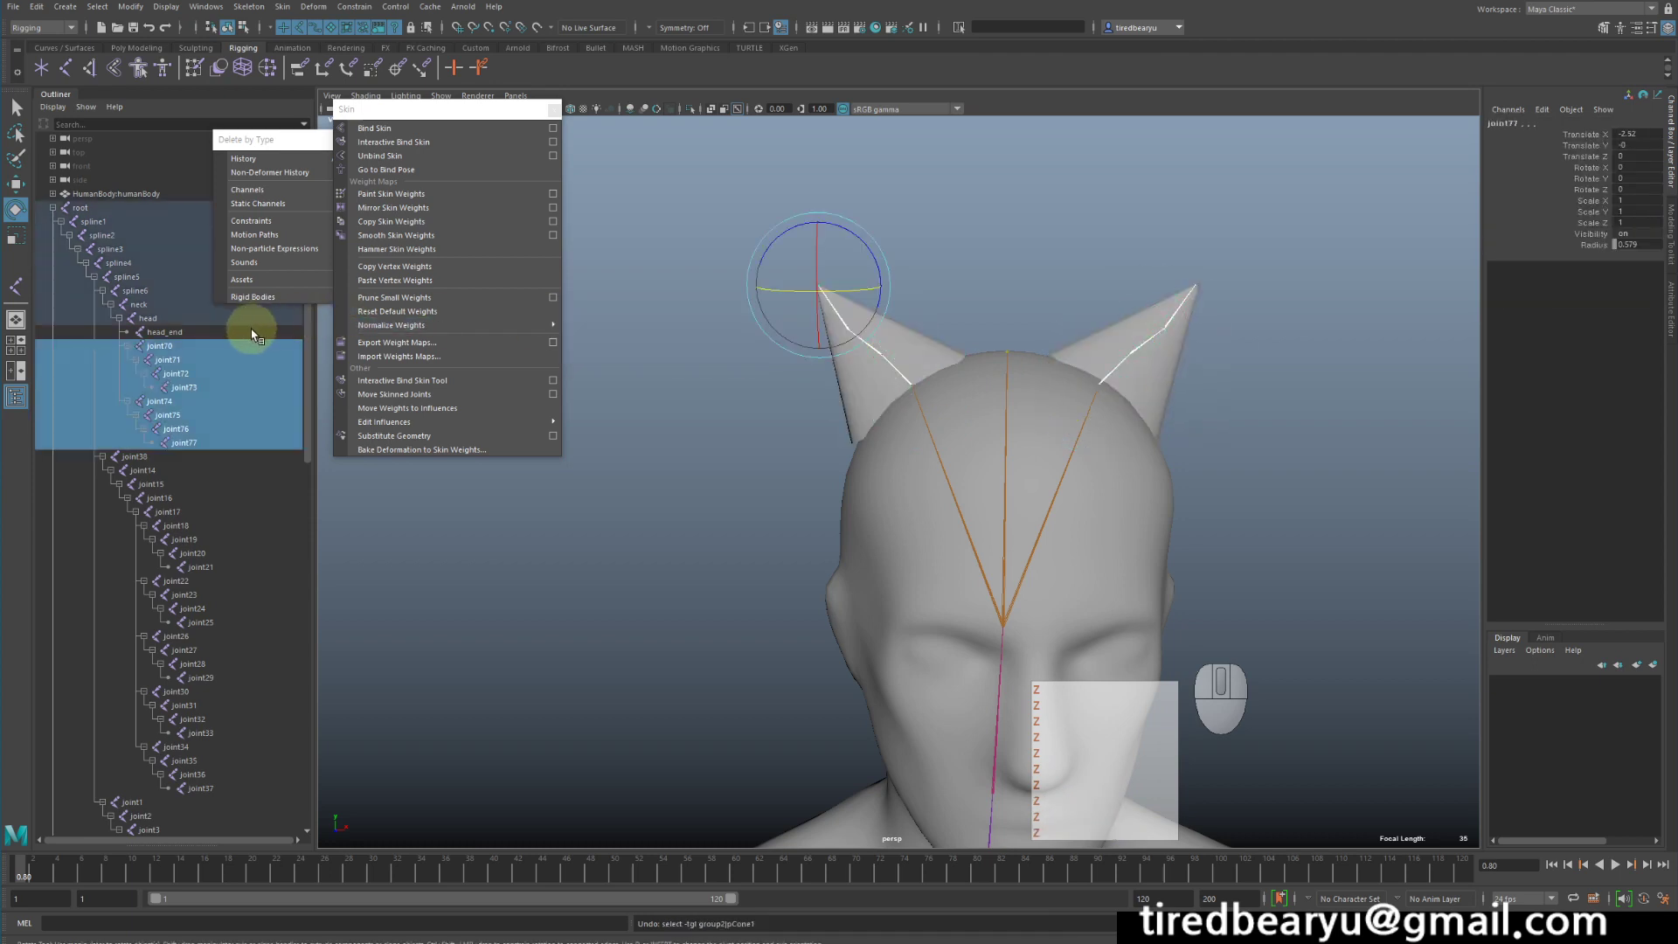
pyautogui.press('z')
# Bind both ear meshes, selected together with joint70 and joint74, with Bind to set to Joint hierarchy.
pyautogui.click(175, 347)
pyautogui.keyDown('ctrl'); pyautogui.click(175, 400); pyautogui.keyUp('ctrl')
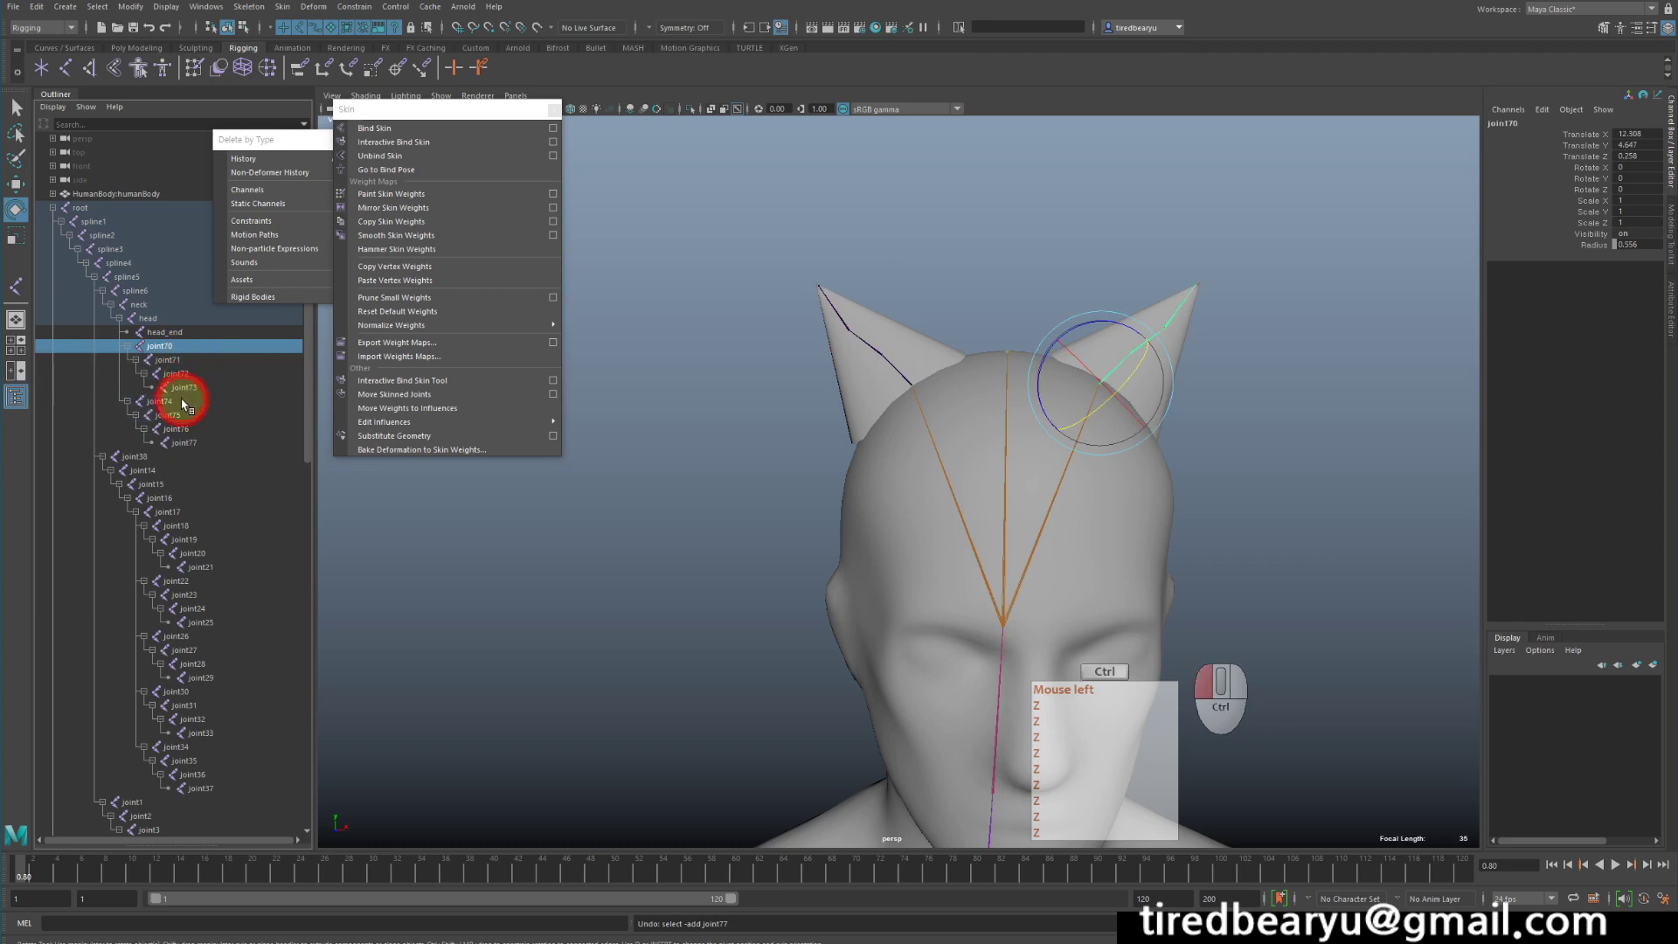
pyautogui.press('q')
pyautogui.keyDown('shift'); pyautogui.click(920, 351); pyautogui.keyUp('shift')
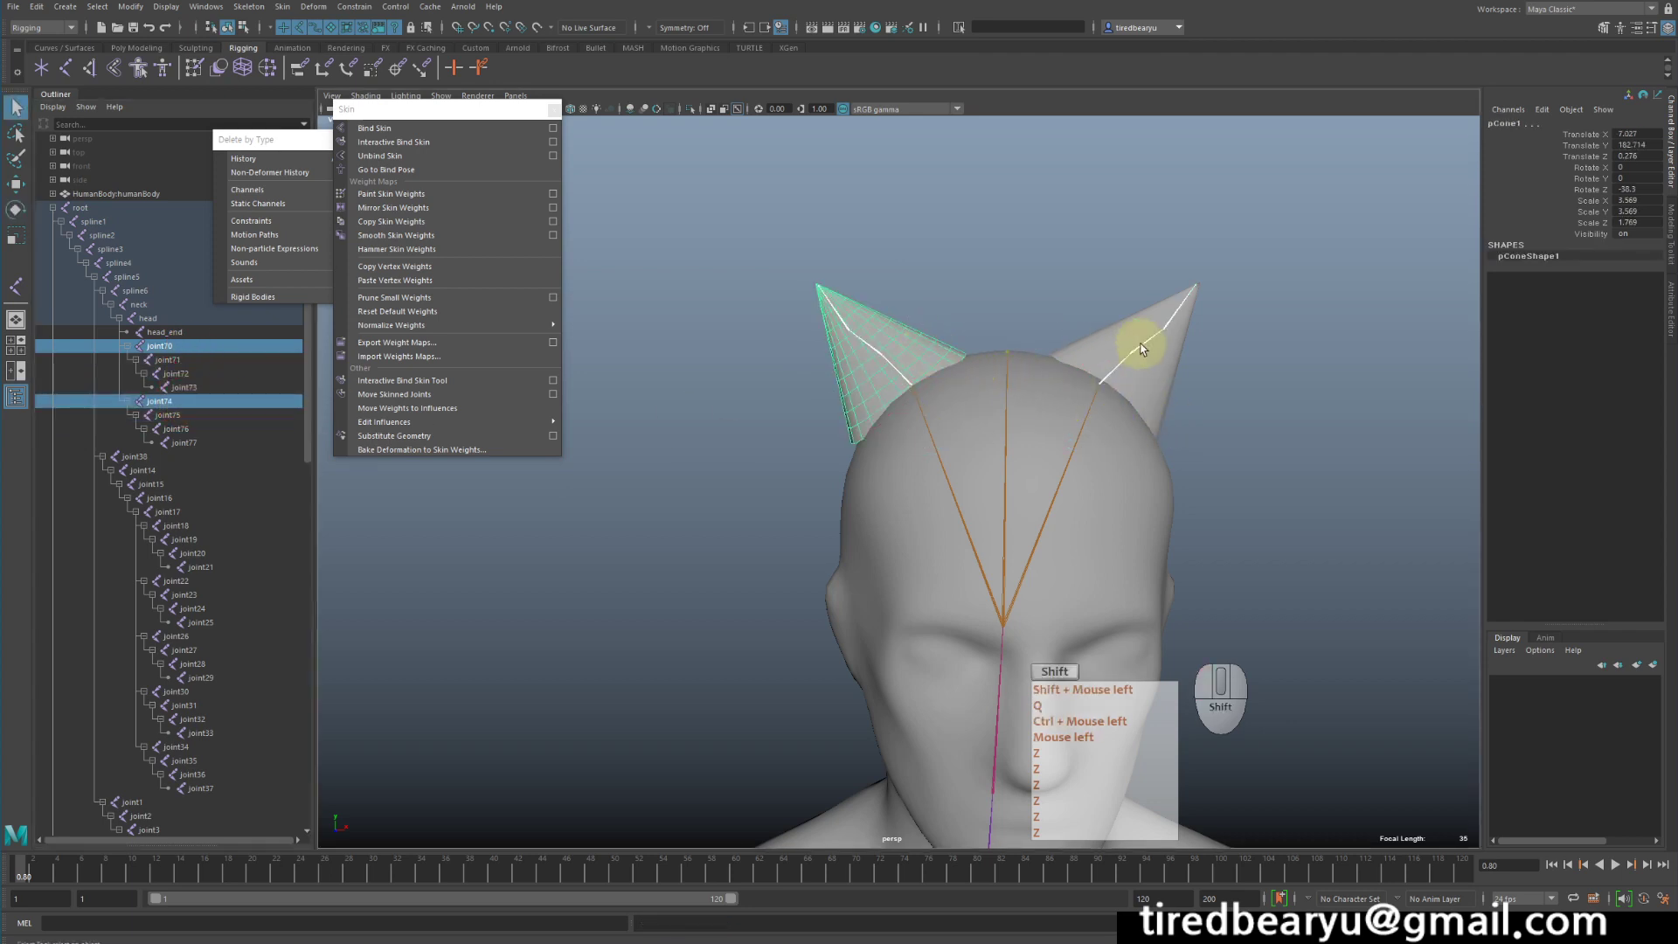
pyautogui.keyDown('shift'); pyautogui.click(1122, 339); pyautogui.keyUp('shift')
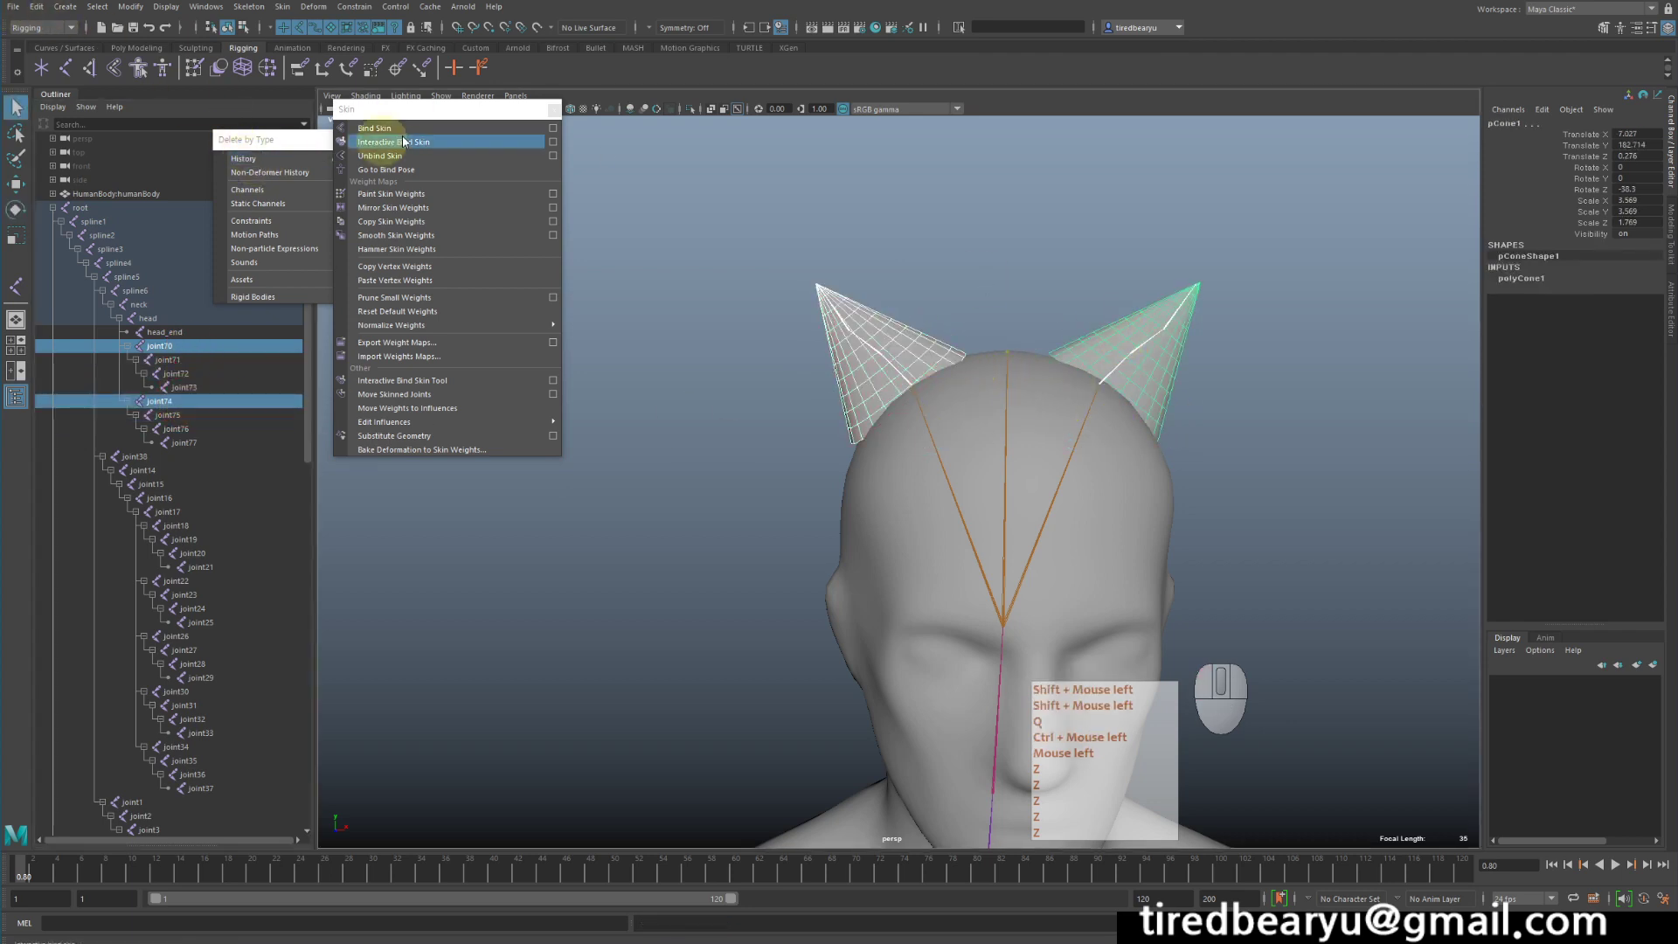
pyautogui.click(553, 127)
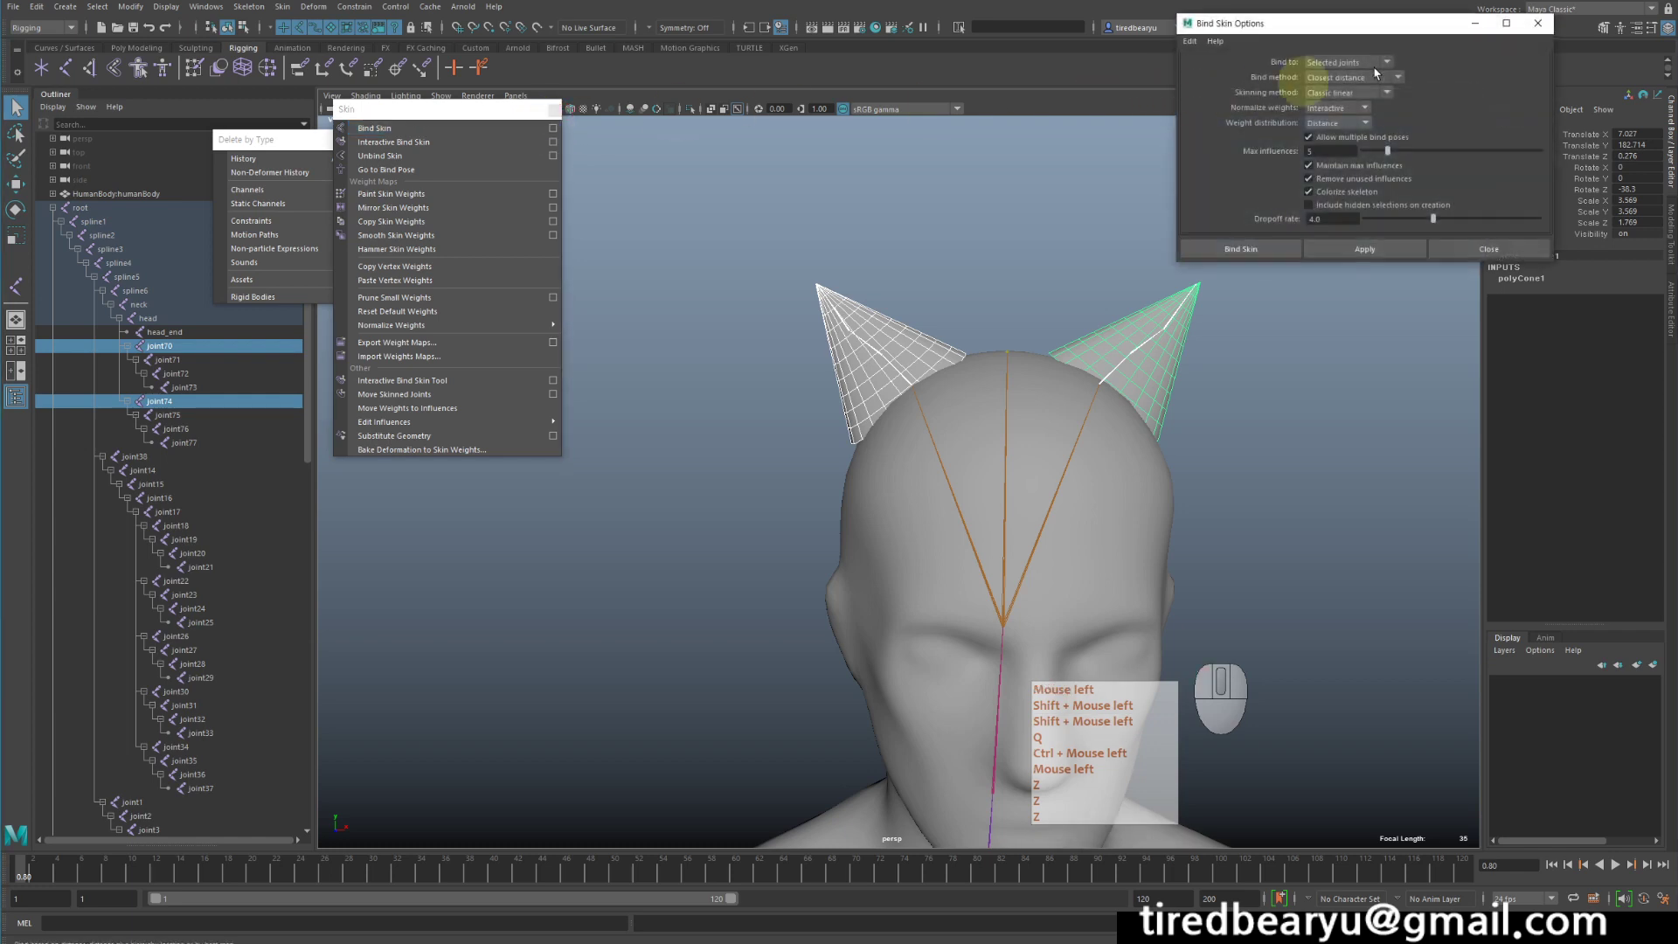
pyautogui.click(1303, 61)
pyautogui.click(1345, 63)
pyautogui.click(1346, 77)
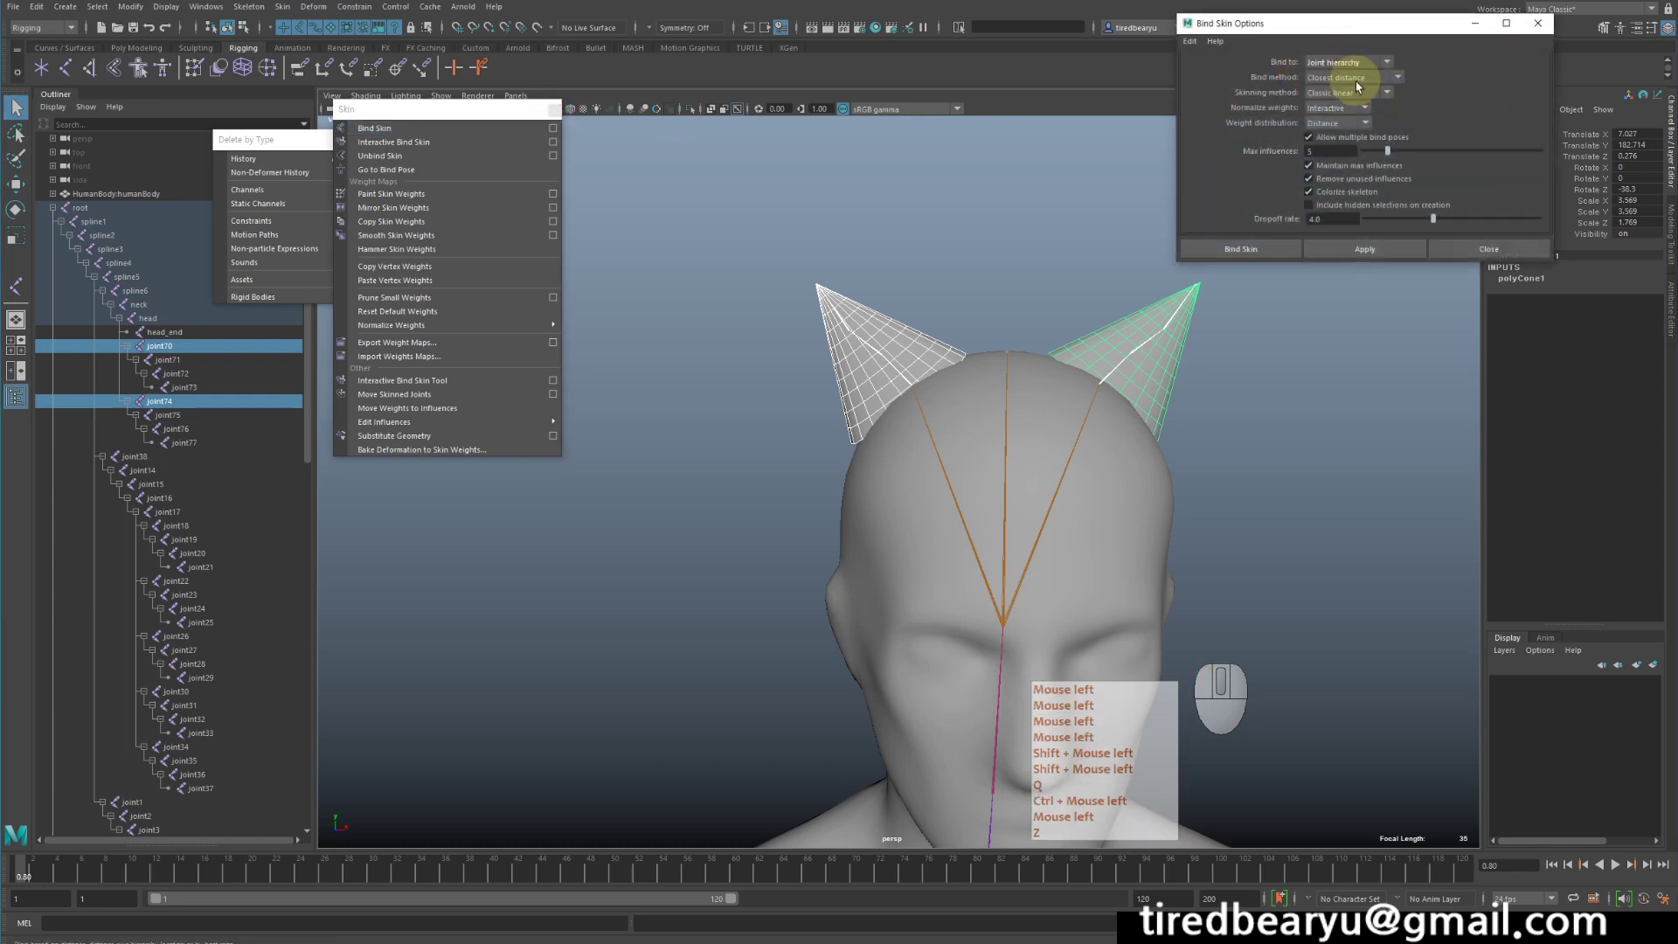
pyautogui.click(1396, 249)
pyautogui.click(1488, 249)
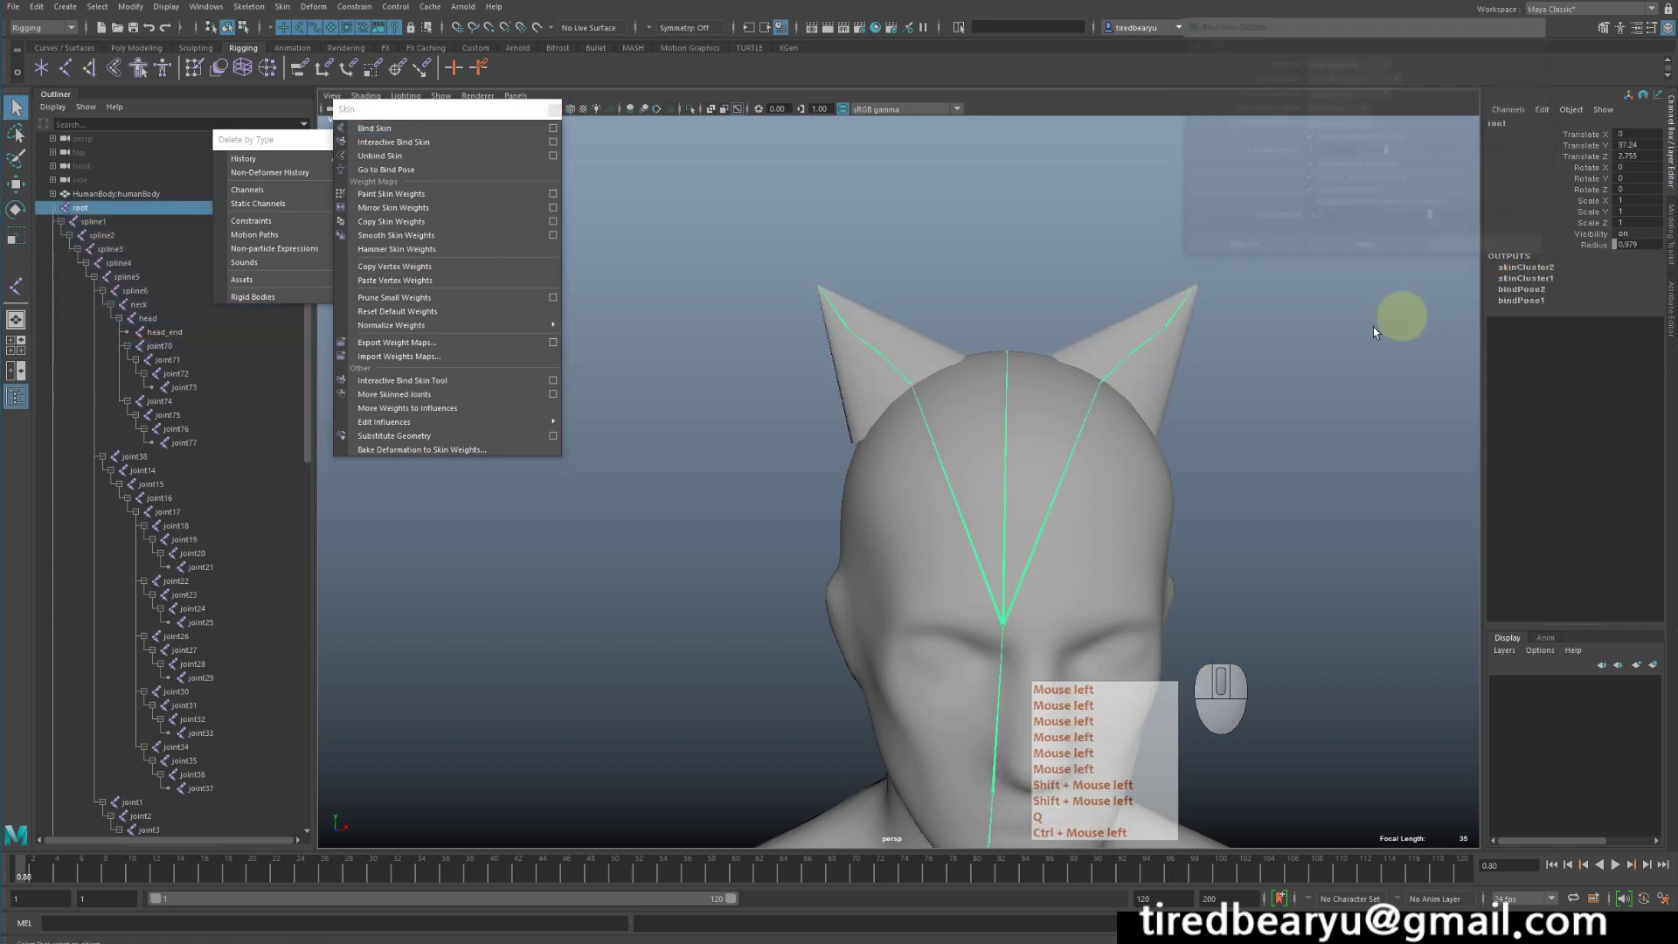
# Test-move joint70 at the base of the left ear chain, and undo the move.
pyautogui.click(1113, 356)
pyautogui.moveTo(1105, 361); pyautogui.dragTo(1172, 373)
pyautogui.press('w')
pyautogui.moveTo(1172, 373); pyautogui.dragTo(1281, 349, button='middle')
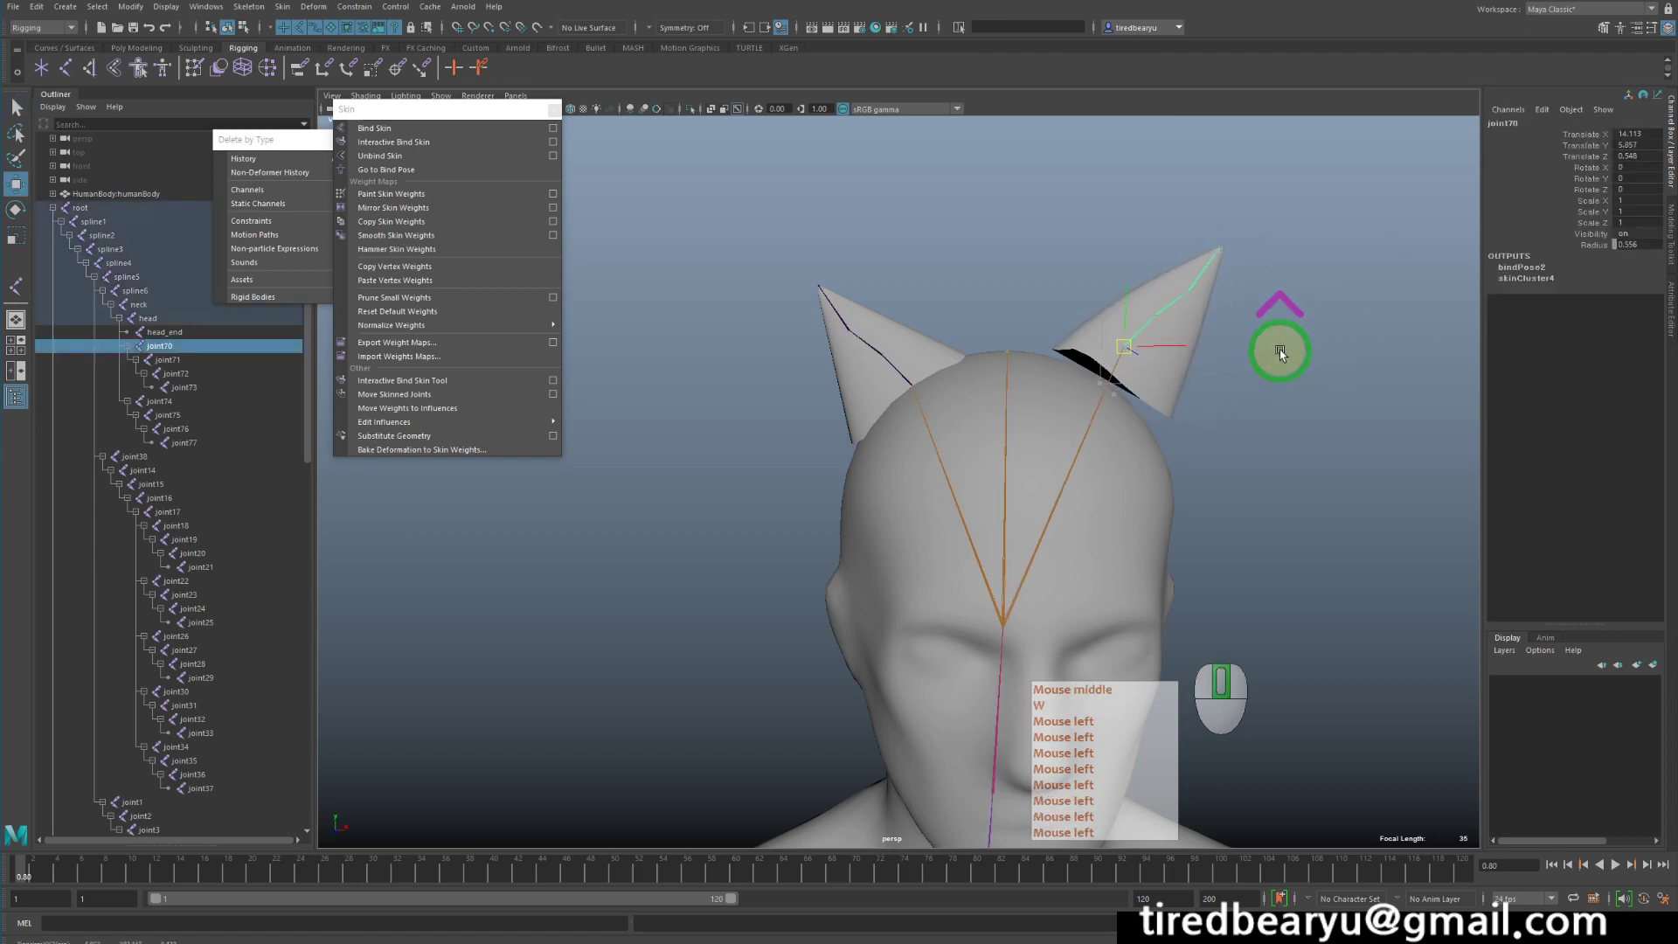
pyautogui.press('z')
# Test-rotate joint70, joint71 and joint72 of the left ear chain together, and undo the rotation.
pyautogui.keyDown('alt'); pyautogui.moveTo(1111, 417); pyautogui.dragTo(1169, 360); pyautogui.keyUp('alt')
pyautogui.press('q')
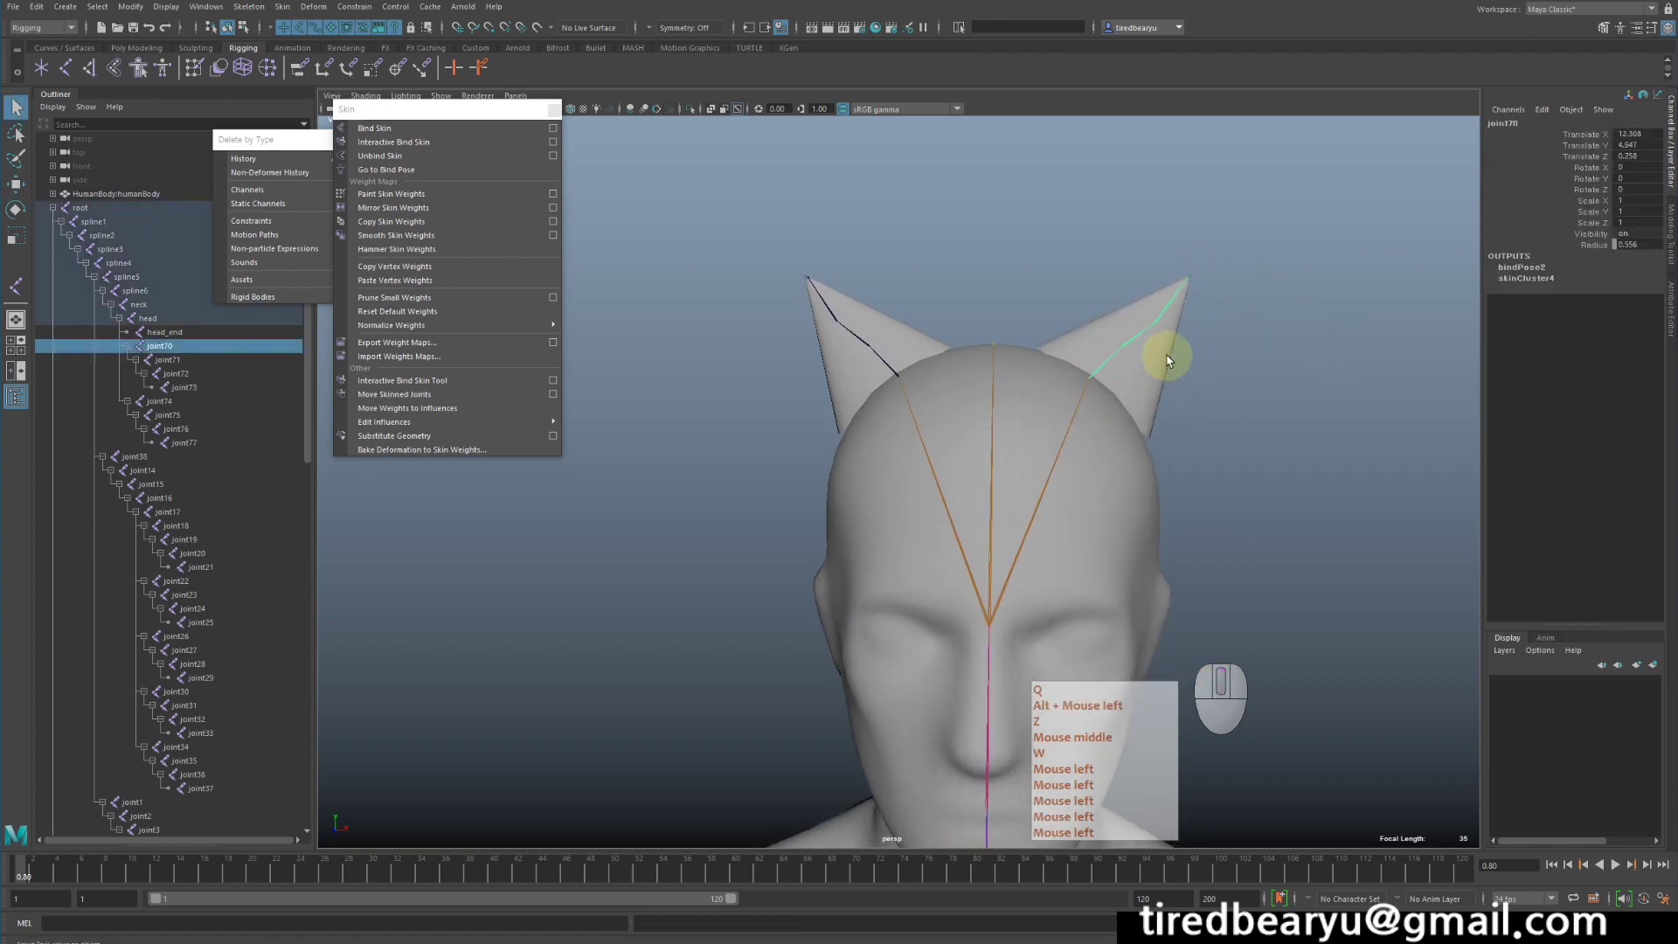
pyautogui.keyDown('shift'); pyautogui.click(1148, 341); pyautogui.keyUp('shift')
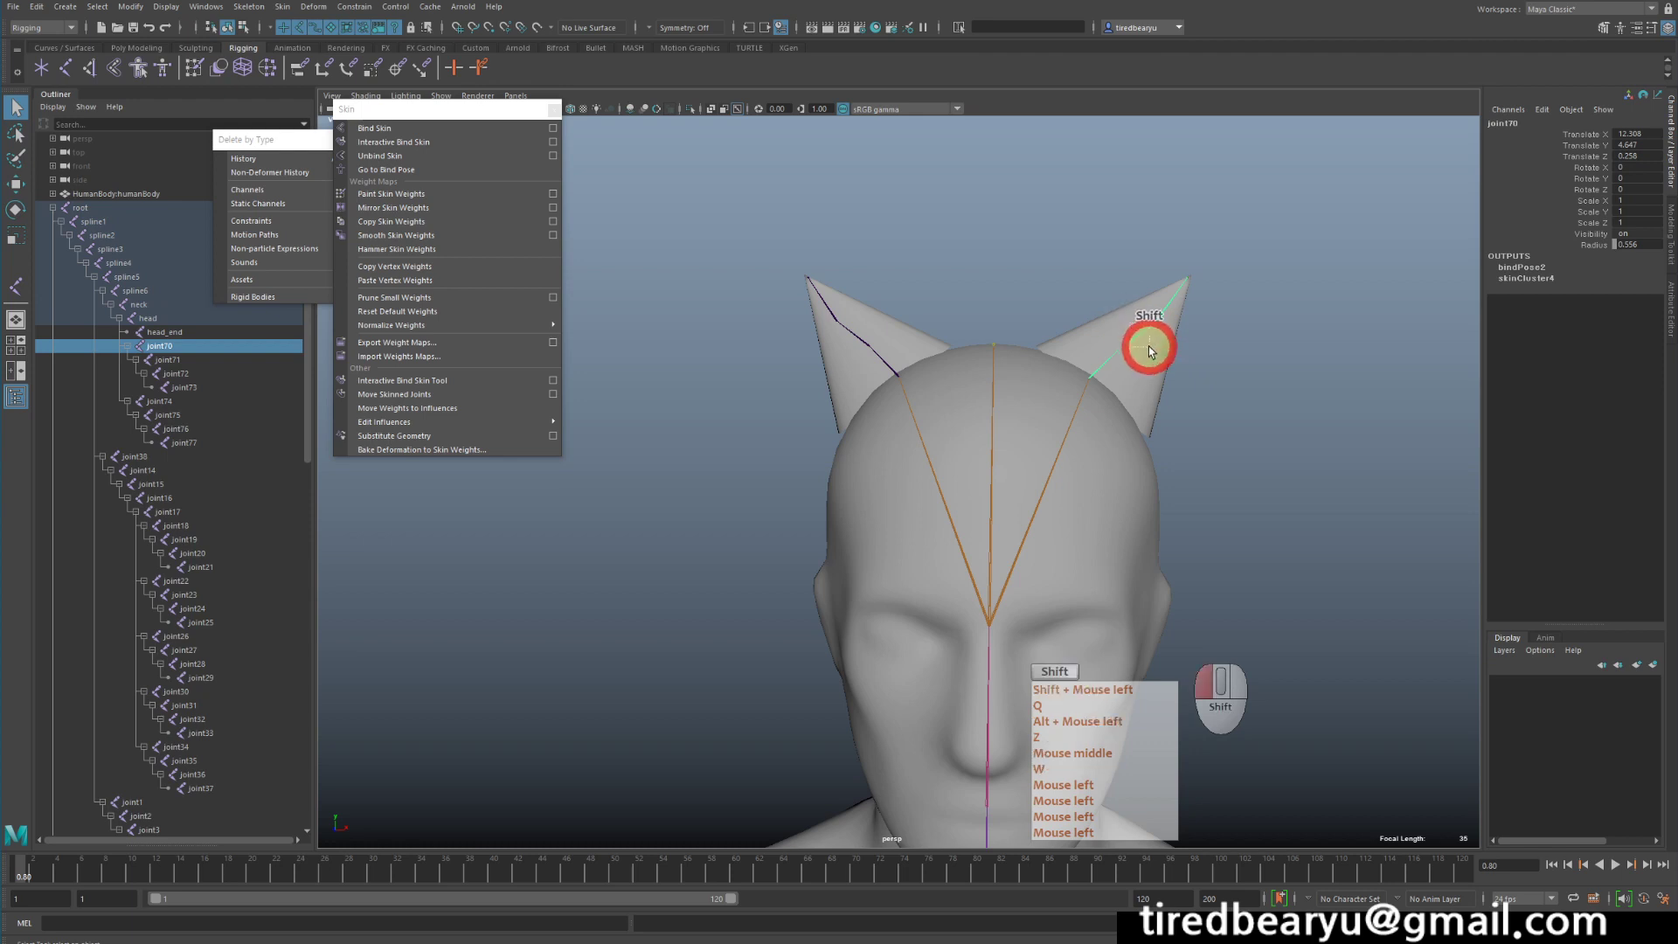
pyautogui.keyDown('shift'); pyautogui.click(1176, 297); pyautogui.keyUp('shift')
pyautogui.press('e')
pyautogui.moveTo(1193, 319)
pyautogui.mouseDown()
pyautogui.moveTo(1144, 349)
pyautogui.moveTo(1226, 300)
pyautogui.moveTo(1200, 319)
pyautogui.mouseUp()
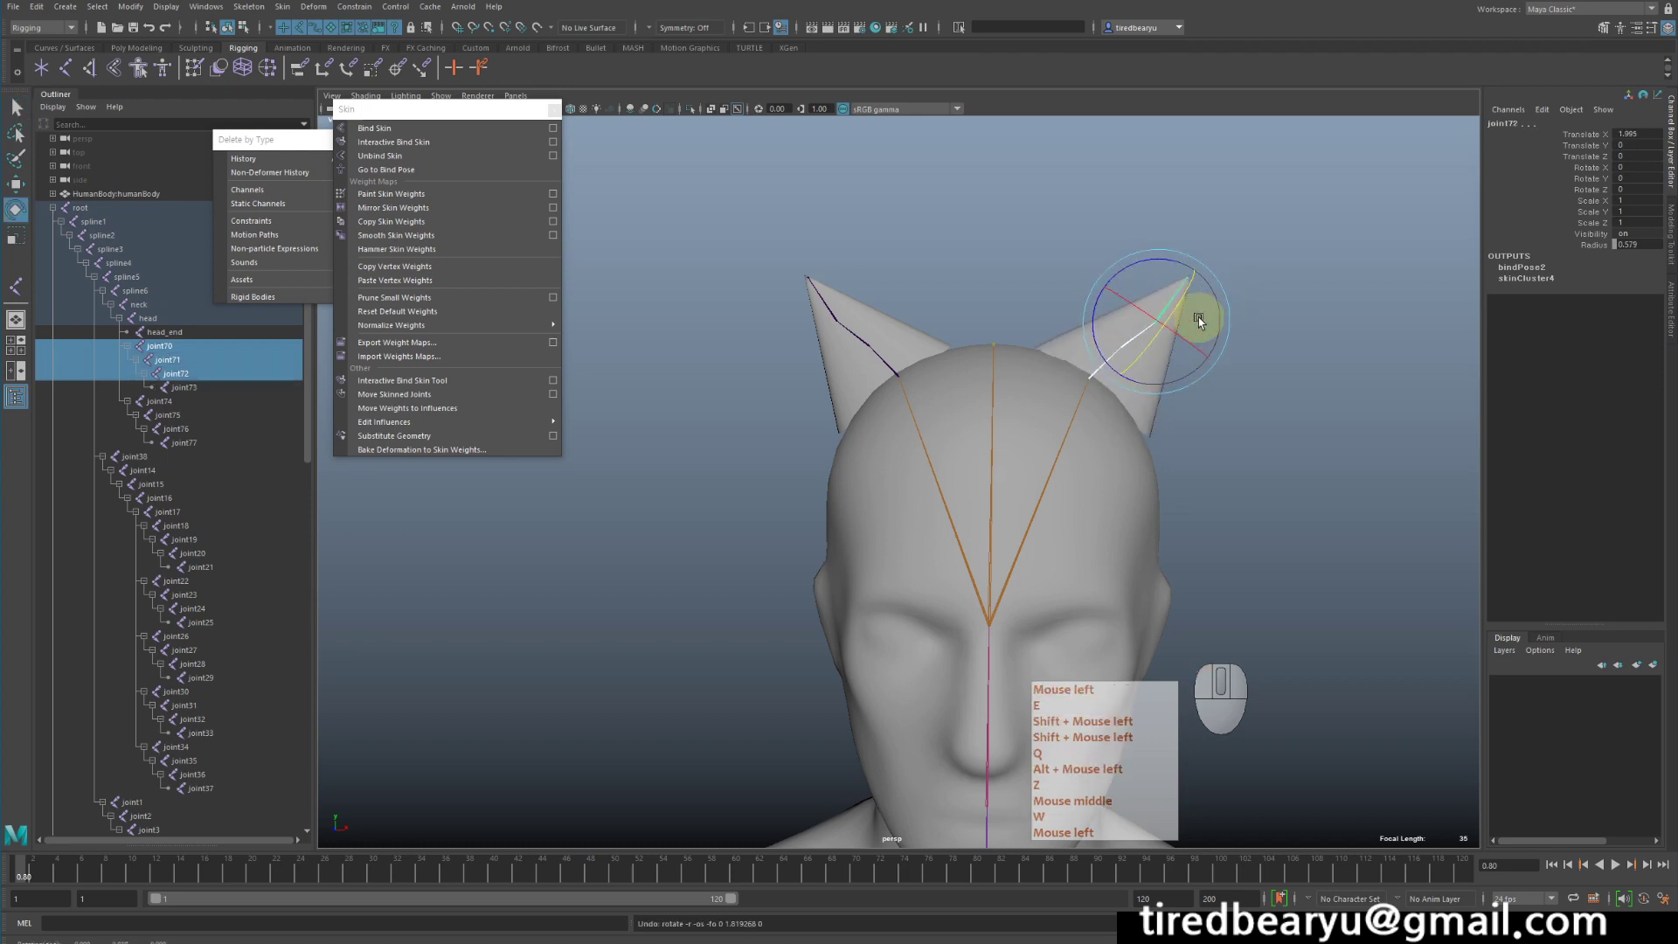
pyautogui.press('z')
# Test-rotate only joint71 and joint72 of the left ear chain, and undo the rotation.
pyautogui.press('q')
pyautogui.click(1142, 341)
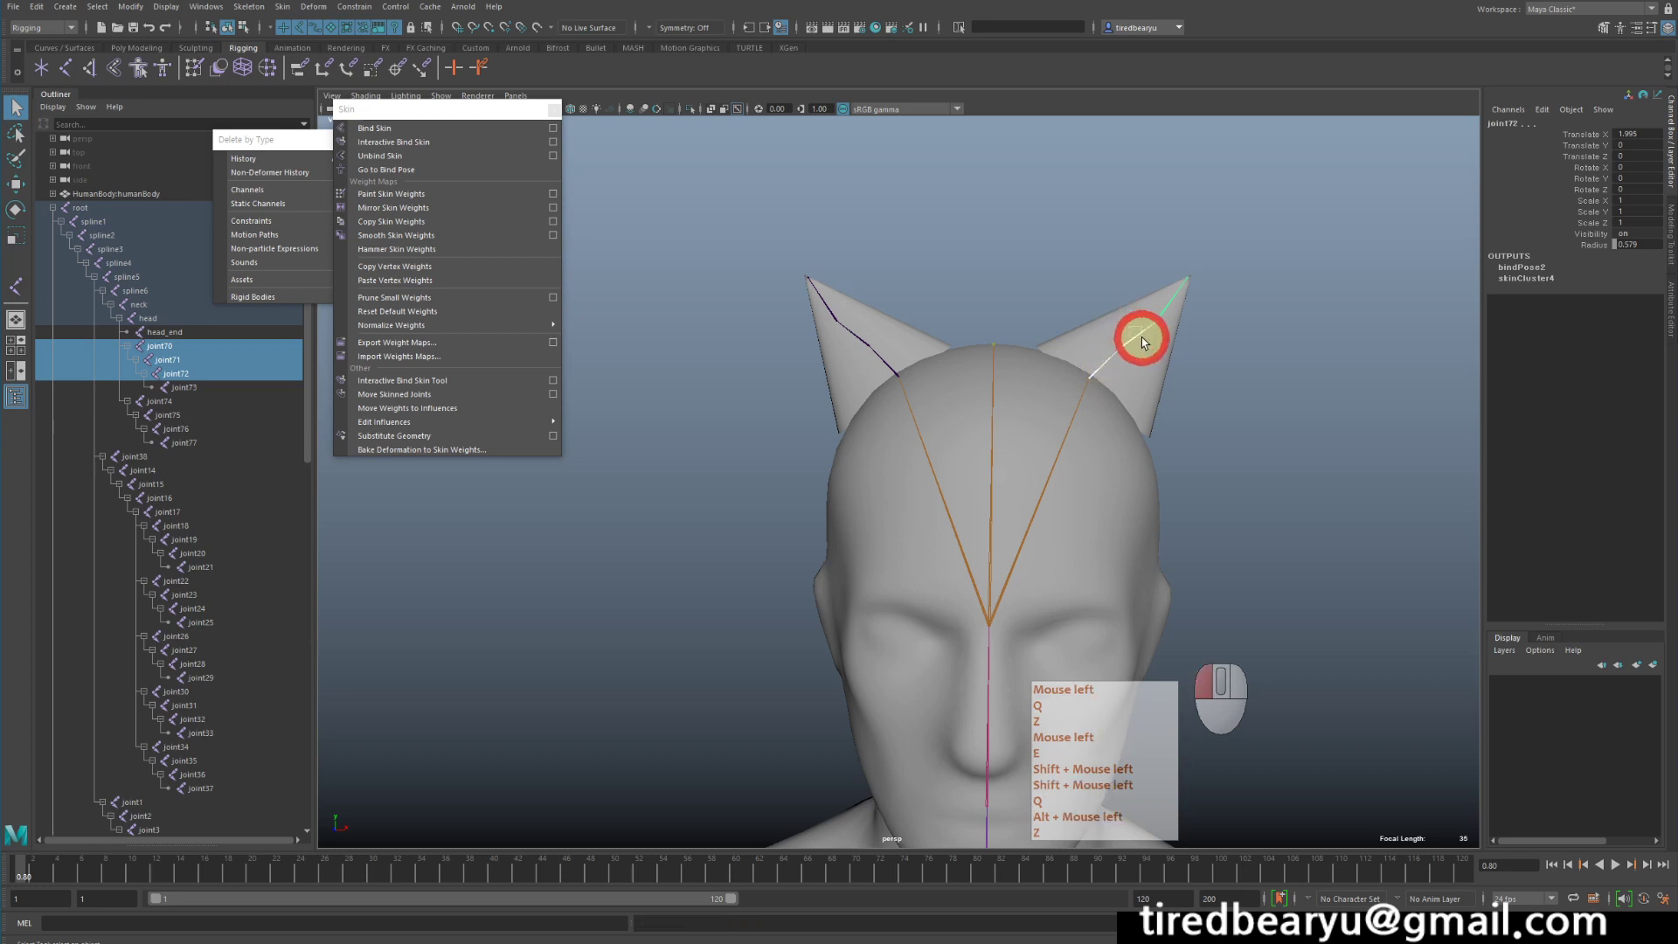
pyautogui.keyDown('shift'); pyautogui.click(1177, 301); pyautogui.keyUp('shift')
pyautogui.press('e')
pyautogui.moveTo(1187, 315)
pyautogui.mouseDown()
pyautogui.moveTo(1146, 333)
pyautogui.moveTo(1202, 292)
pyautogui.moveTo(1183, 329)
pyautogui.mouseUp()
pyautogui.press('z')
# Examine the bound ears up close and the whole rigged character with its tail from the front and the side.
pyautogui.keyDown('alt'); pyautogui.moveTo(1328, 320); pyautogui.dragTo(1098, 318); pyautogui.keyUp('alt')
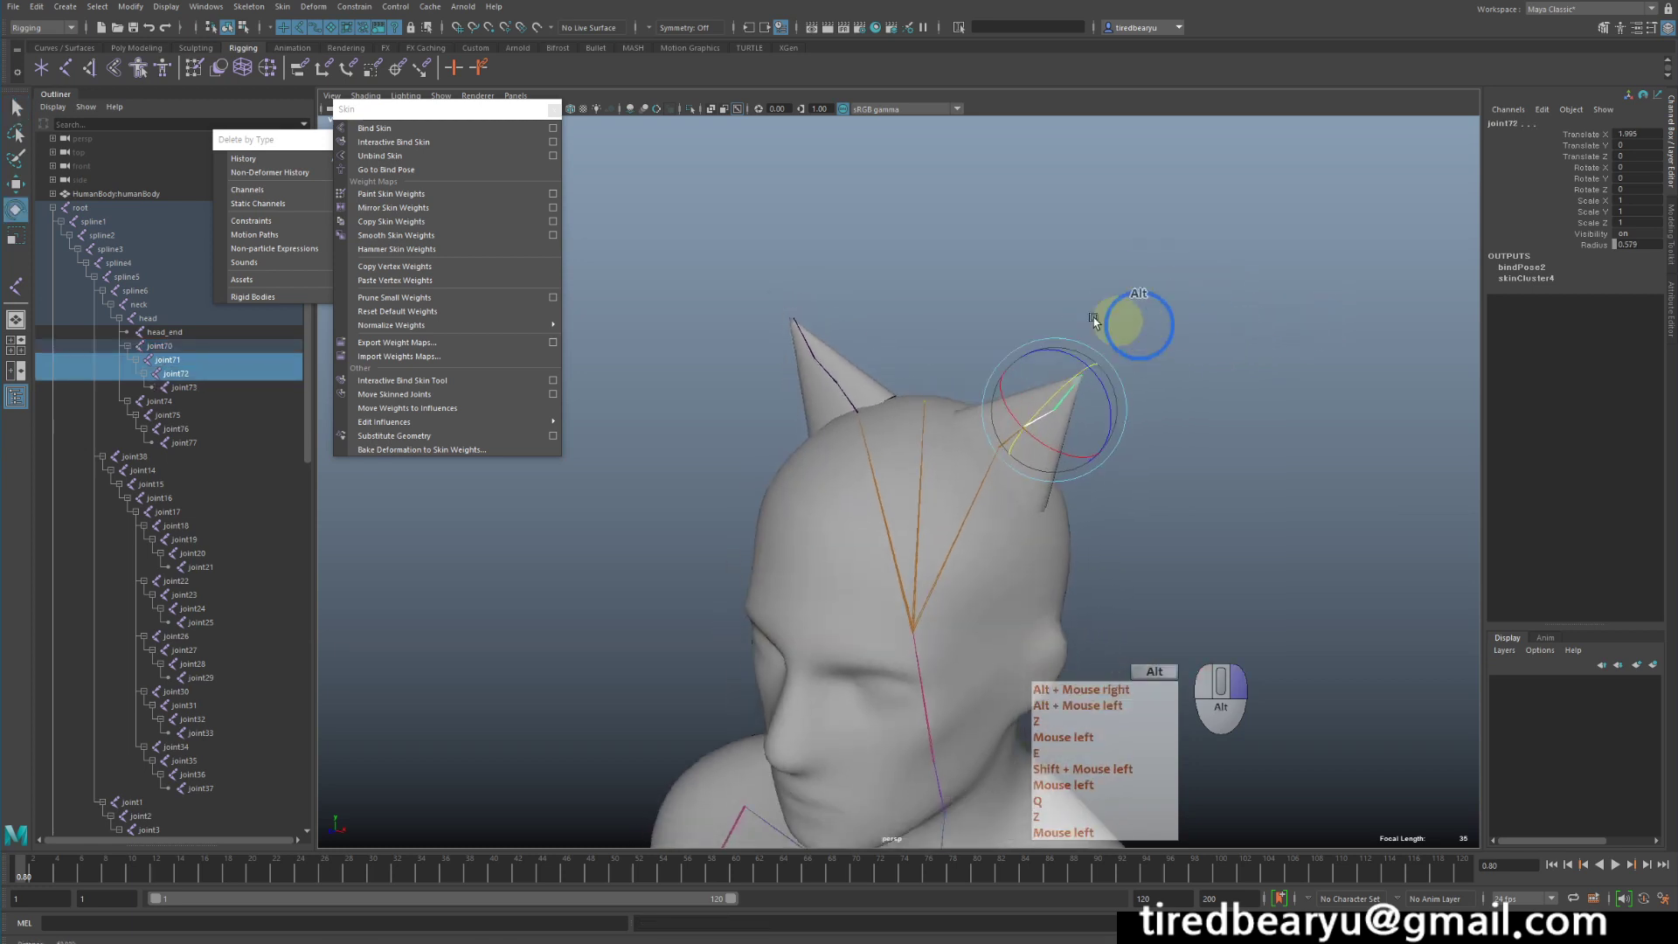
pyautogui.keyDown('alt'); pyautogui.moveTo(1098, 318); pyautogui.dragTo(1180, 281, button='right'); pyautogui.keyUp('alt')
pyautogui.click(1148, 306)
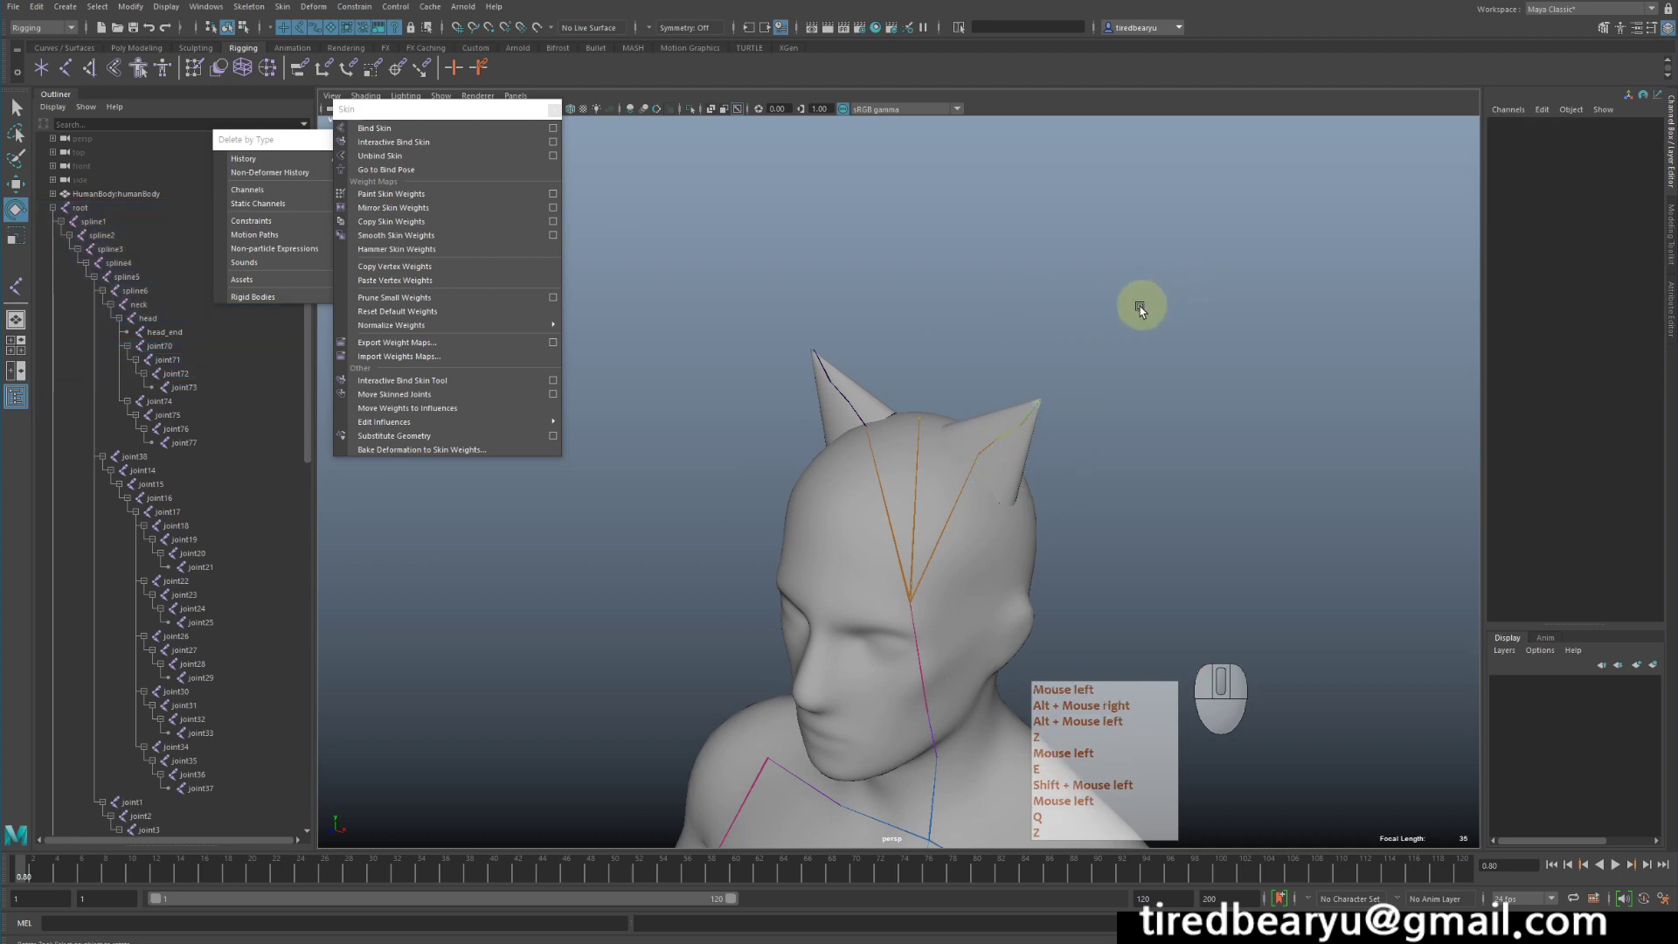
pyautogui.press('z')
pyautogui.keyDown('alt'); pyautogui.moveTo(1022, 431); pyautogui.dragTo(1075, 345); pyautogui.keyUp('alt')
pyautogui.keyDown('alt'); pyautogui.moveTo(1075, 345); pyautogui.dragTo(1073, 306, button='middle'); pyautogui.keyUp('alt')
pyautogui.keyDown('alt'); pyautogui.moveTo(1073, 306); pyautogui.dragTo(1075, 270, button='right'); pyautogui.keyUp('alt')
pyautogui.keyDown('alt'); pyautogui.moveTo(1075, 270); pyautogui.dragTo(1037, 408); pyautogui.keyUp('alt')
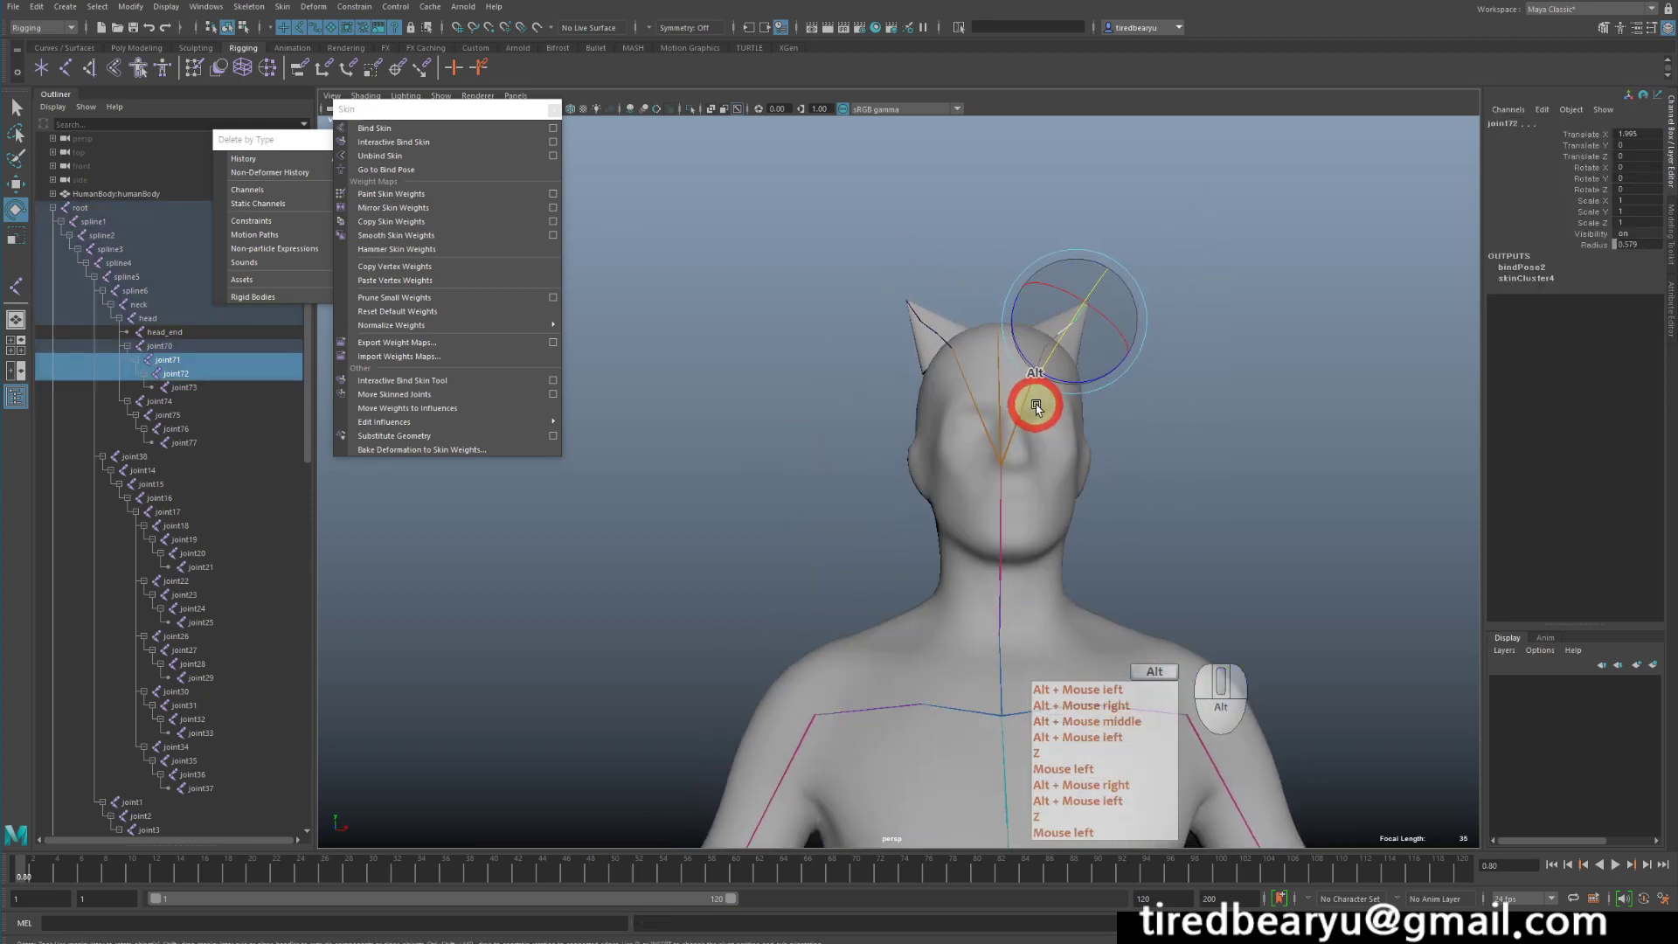
pyautogui.keyDown('alt'); pyautogui.moveTo(1036, 407); pyautogui.dragTo(1077, 249, button='middle'); pyautogui.keyUp('alt')
pyautogui.keyDown('alt'); pyautogui.moveTo(1077, 249); pyautogui.dragTo(911, 449, button='right'); pyautogui.keyUp('alt')
pyautogui.keyDown('alt'); pyautogui.moveTo(910, 448); pyautogui.dragTo(1015, 498); pyautogui.keyUp('alt')
pyautogui.press('q')
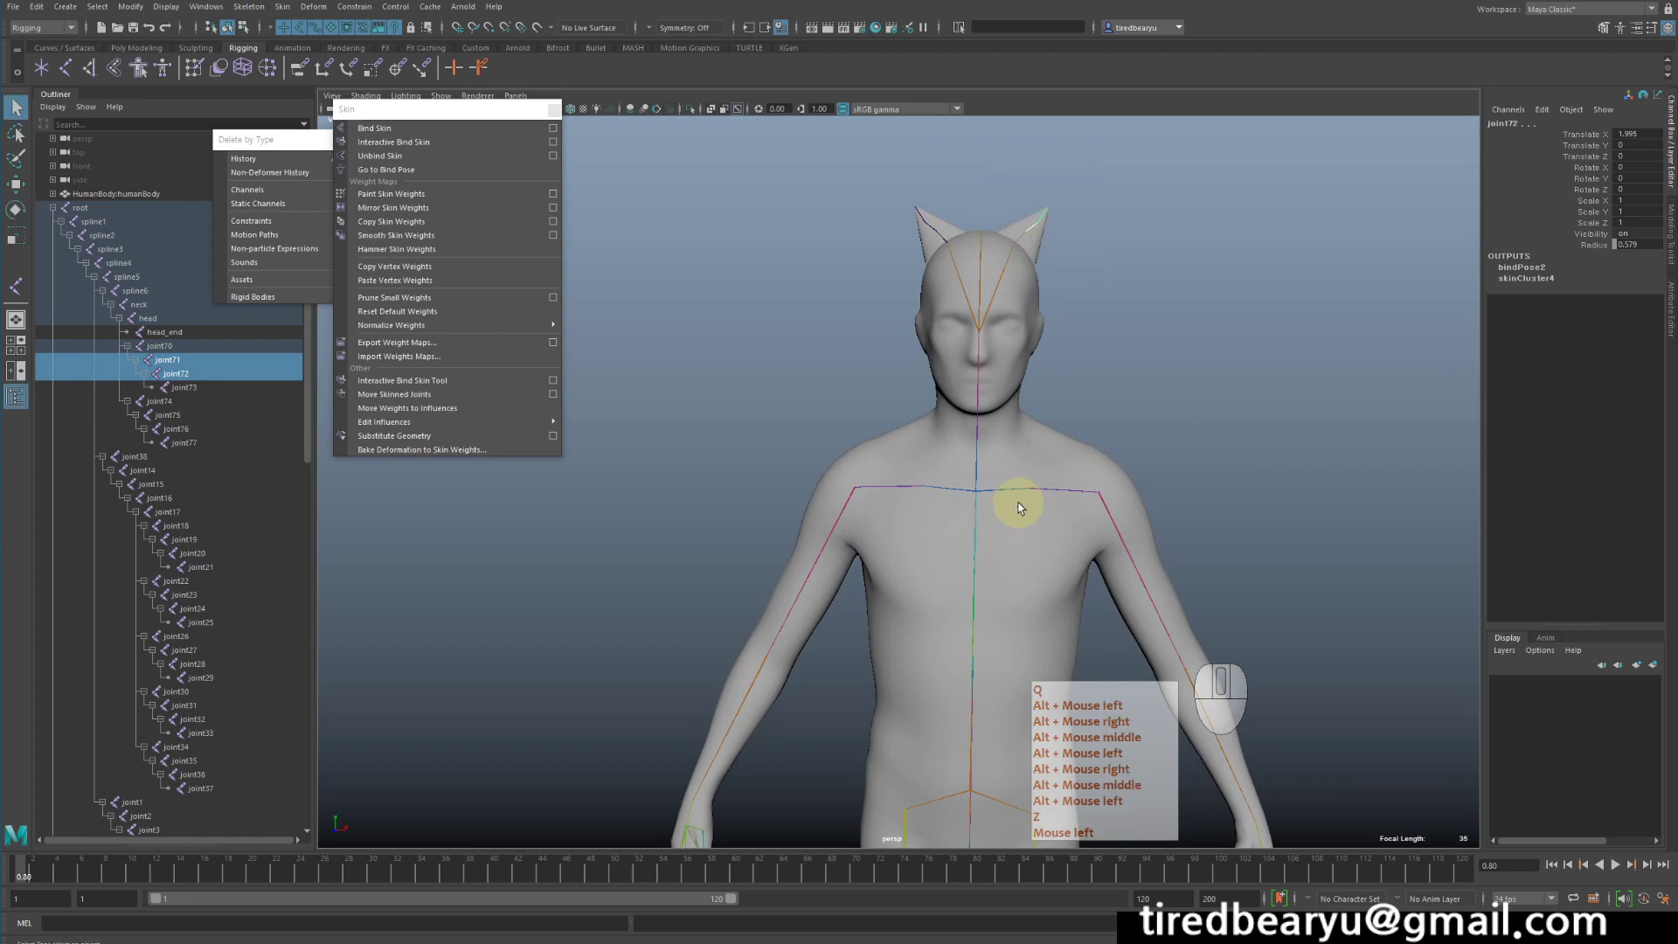
pyautogui.keyDown('alt'); pyautogui.moveTo(1018, 508); pyautogui.dragTo(1112, 438, button='middle'); pyautogui.keyUp('alt')
pyautogui.keyDown('alt'); pyautogui.moveTo(1113, 438); pyautogui.dragTo(1027, 371); pyautogui.keyUp('alt')
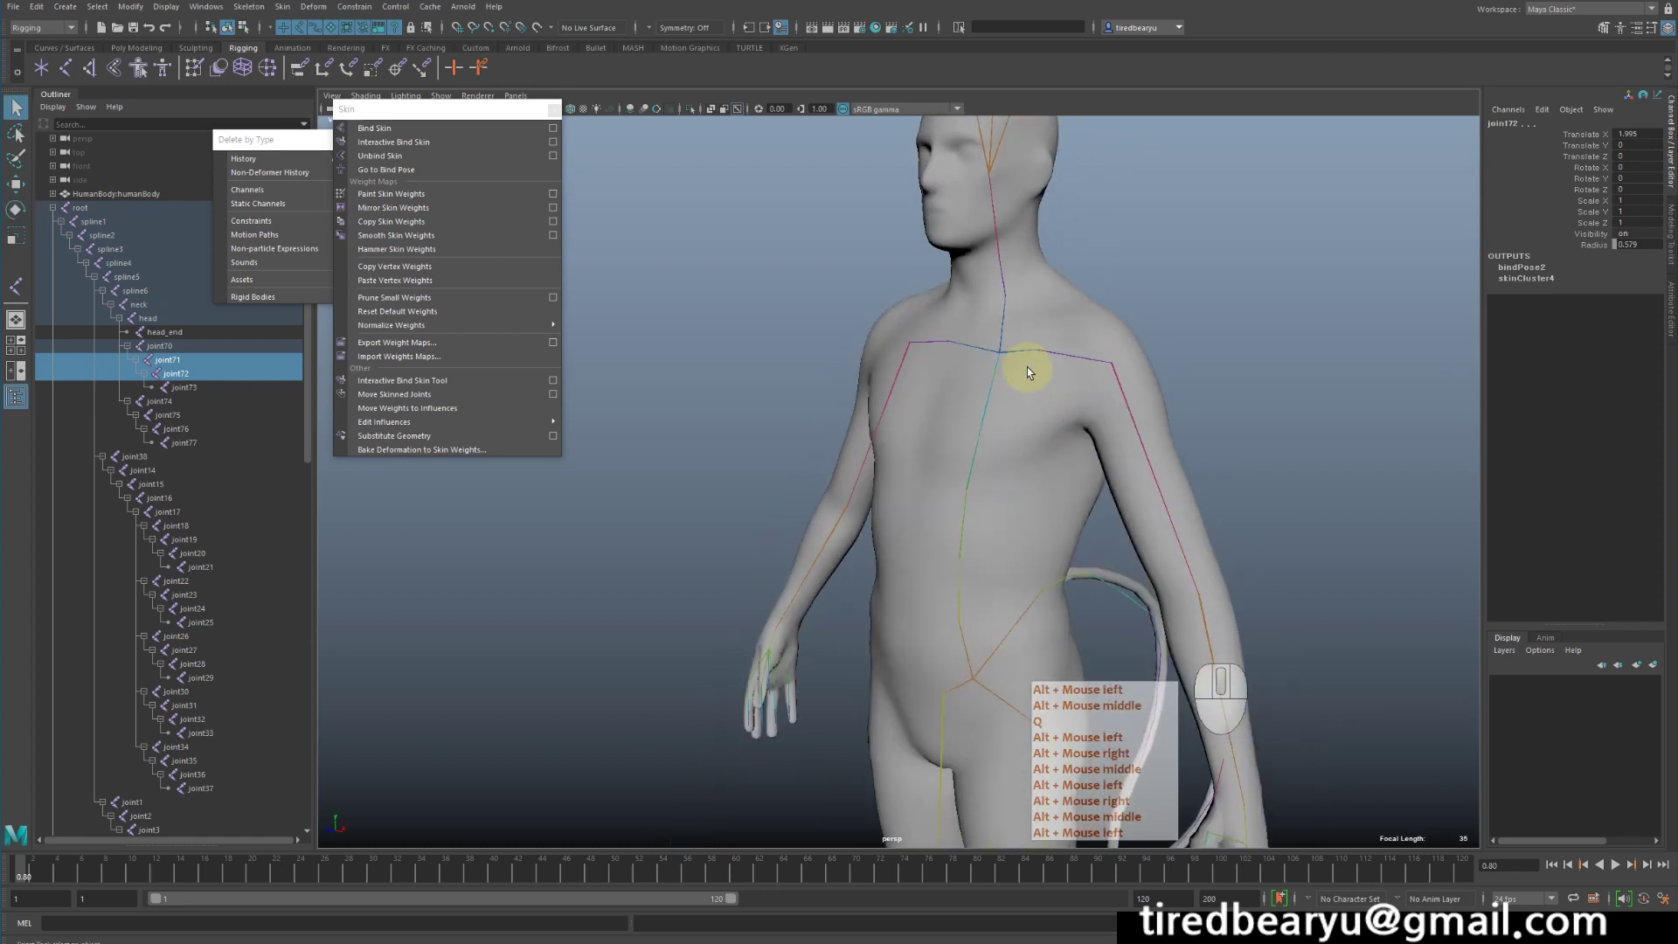
pyautogui.scroll(-2, 1026, 367)
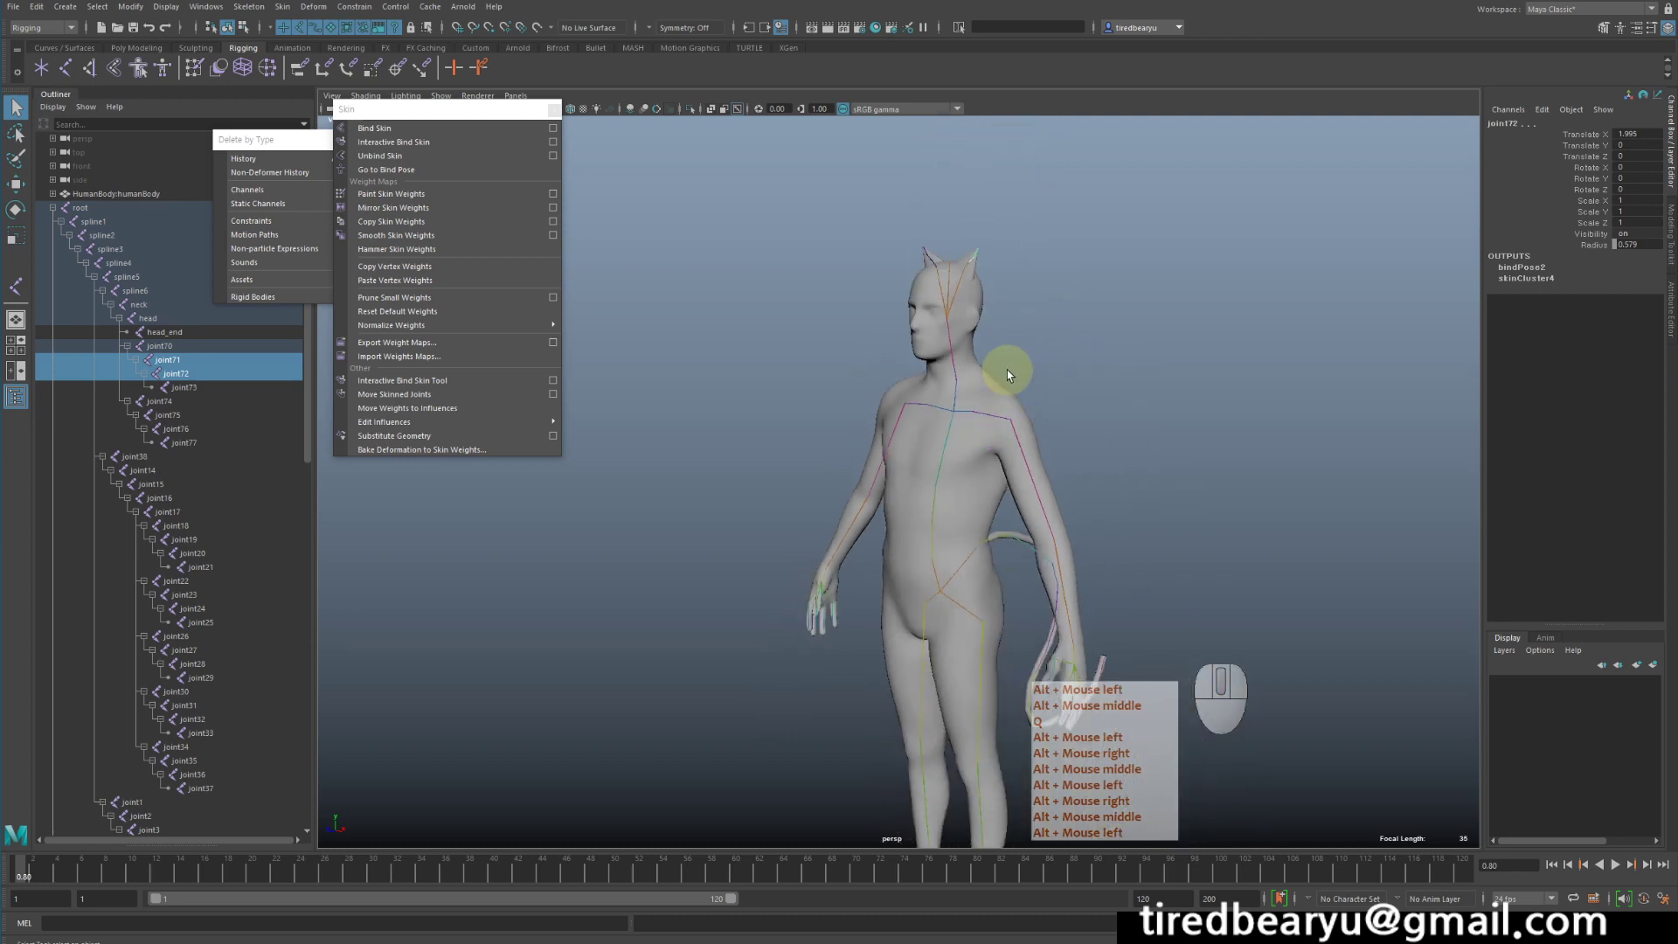
pyautogui.keyDown('alt'); pyautogui.moveTo(1070, 405); pyautogui.dragTo(1072, 318, button='middle'); pyautogui.keyUp('alt')
pyautogui.keyDown('alt'); pyautogui.moveTo(1073, 317); pyautogui.dragTo(968, 301, button='right'); pyautogui.keyUp('alt')
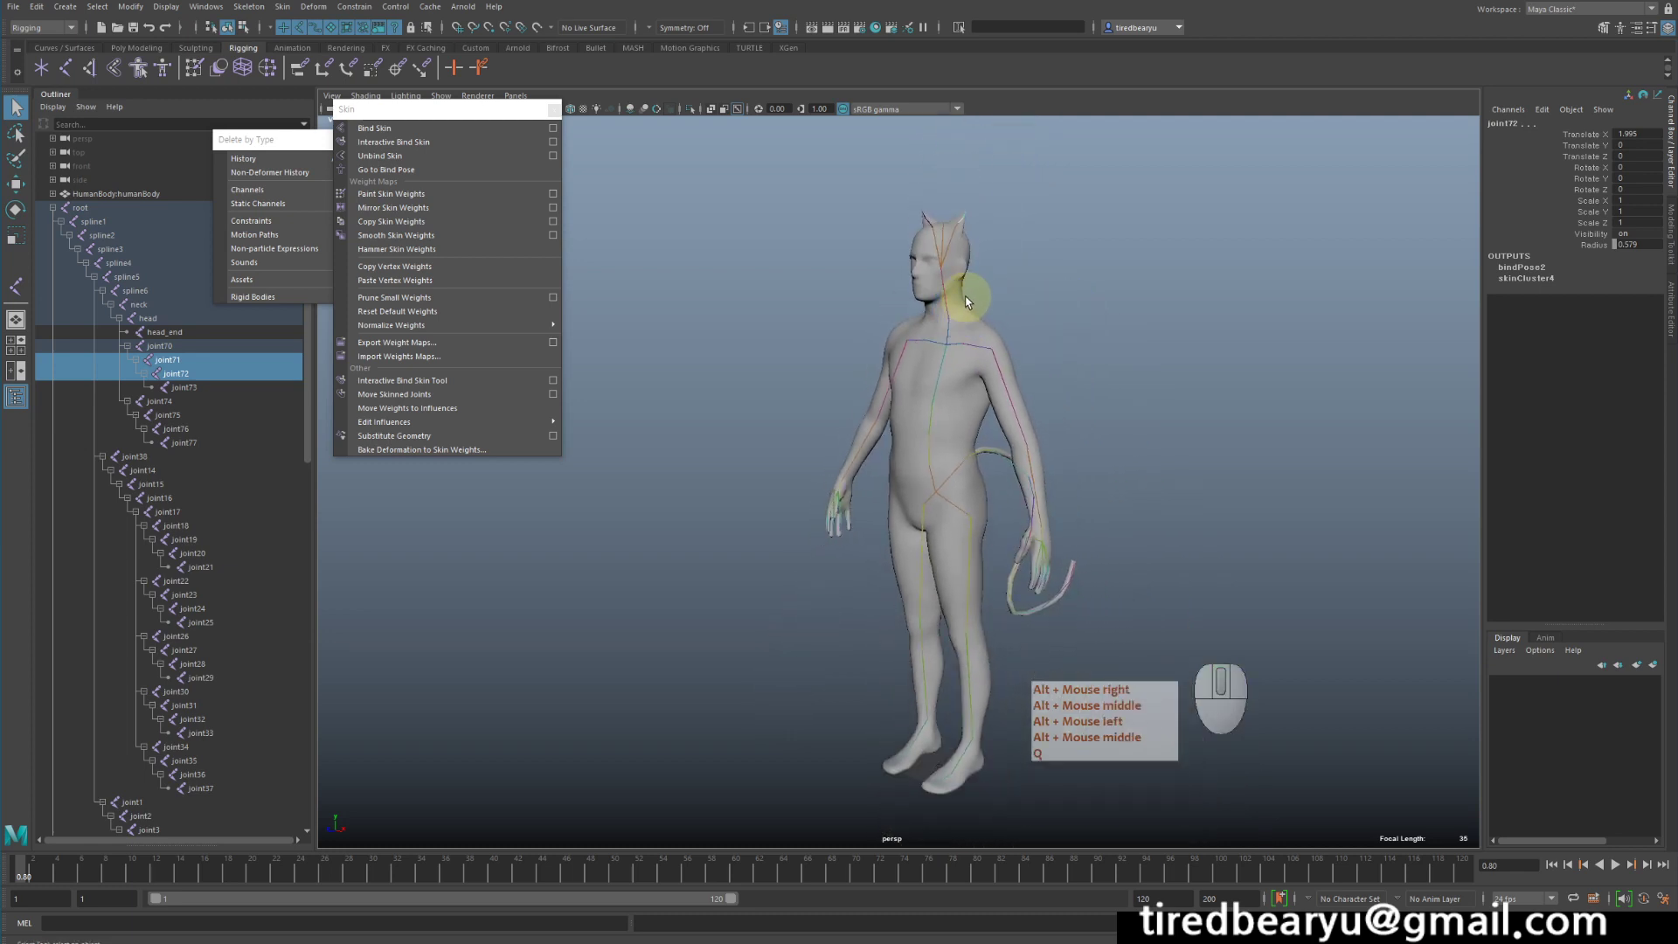